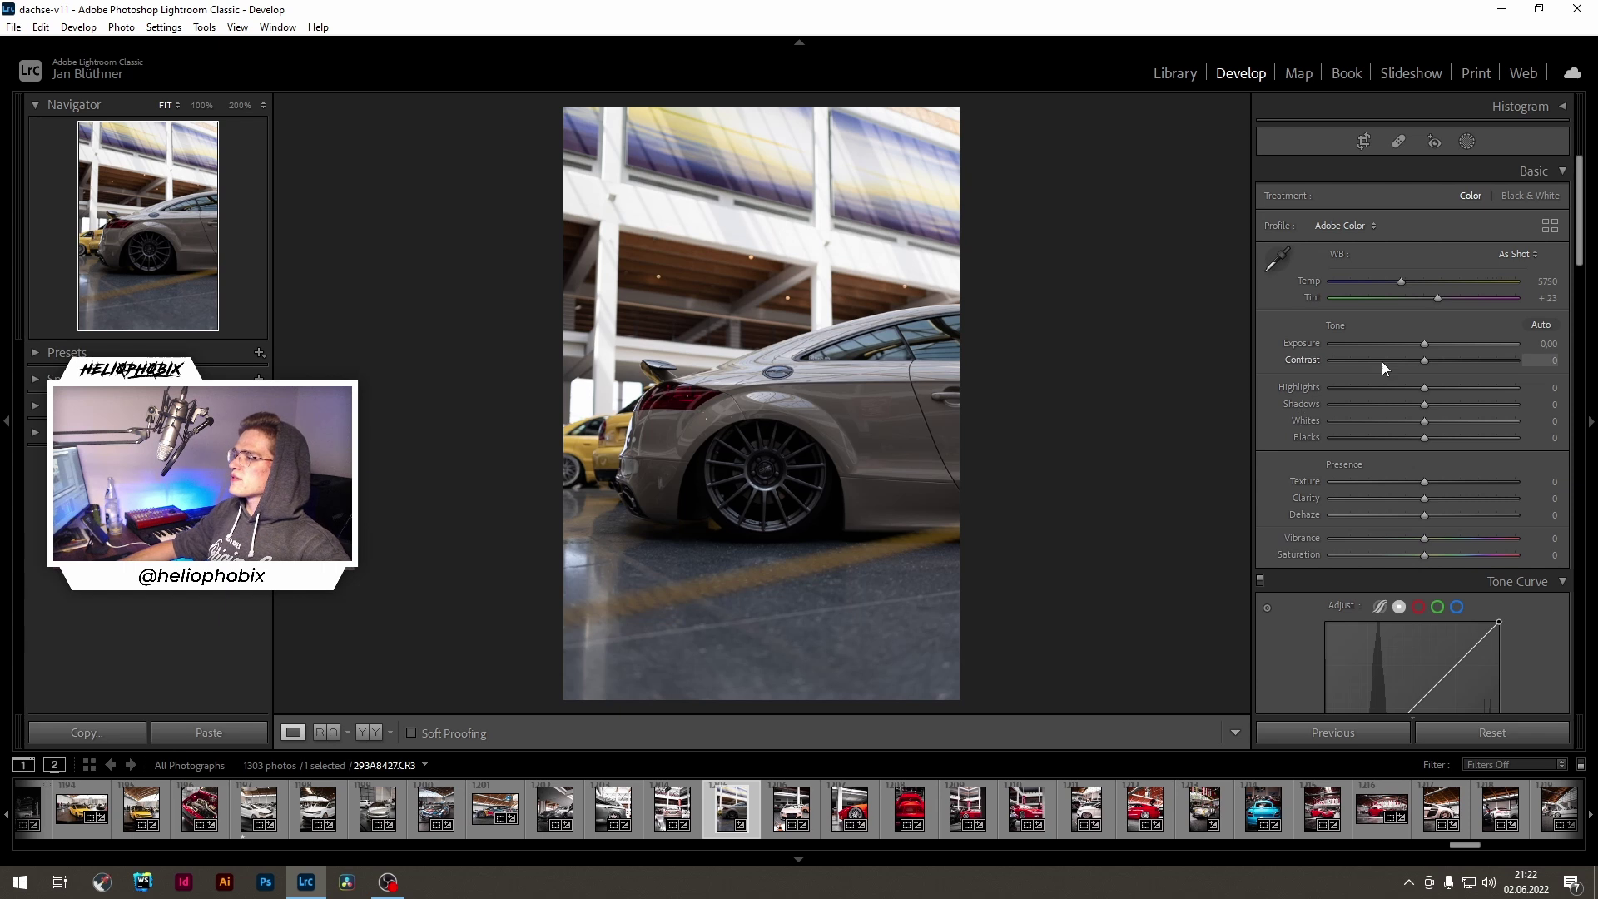
Step: Raise the photo's Exposure to +0.29
left_click_drag(1426, 341, 1430, 341)
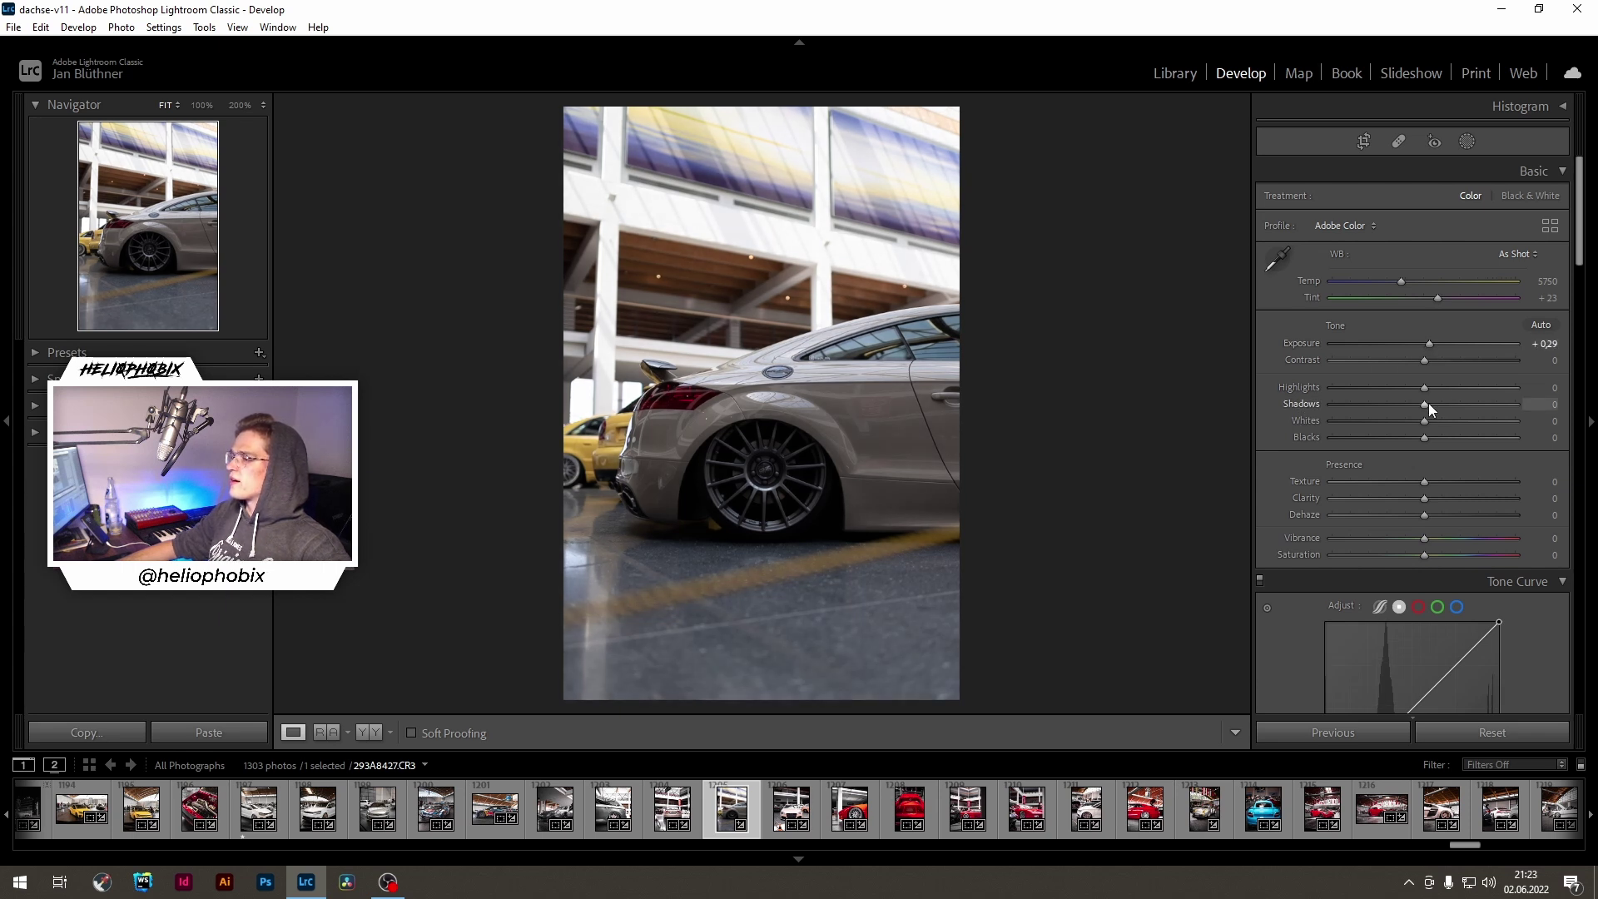
Step: Try Shadows at +100 and +76 while inspecting the rear wheel at 100% zoom, and reset Shadows to 0
left_click_drag(1429, 403, 1518, 403)
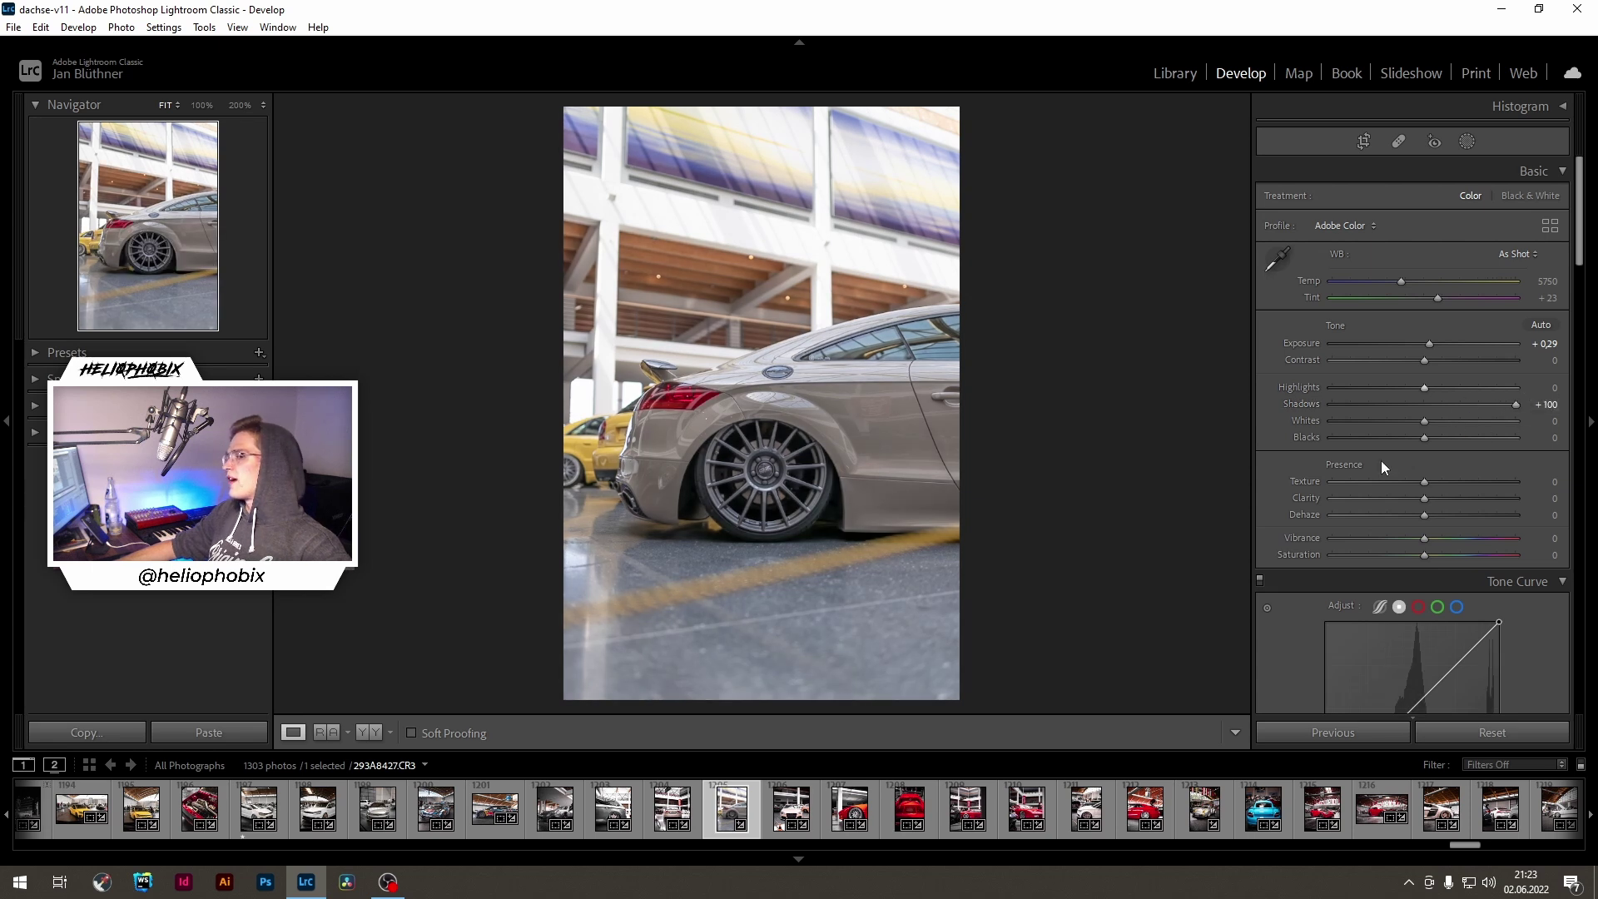
left_click(718, 471)
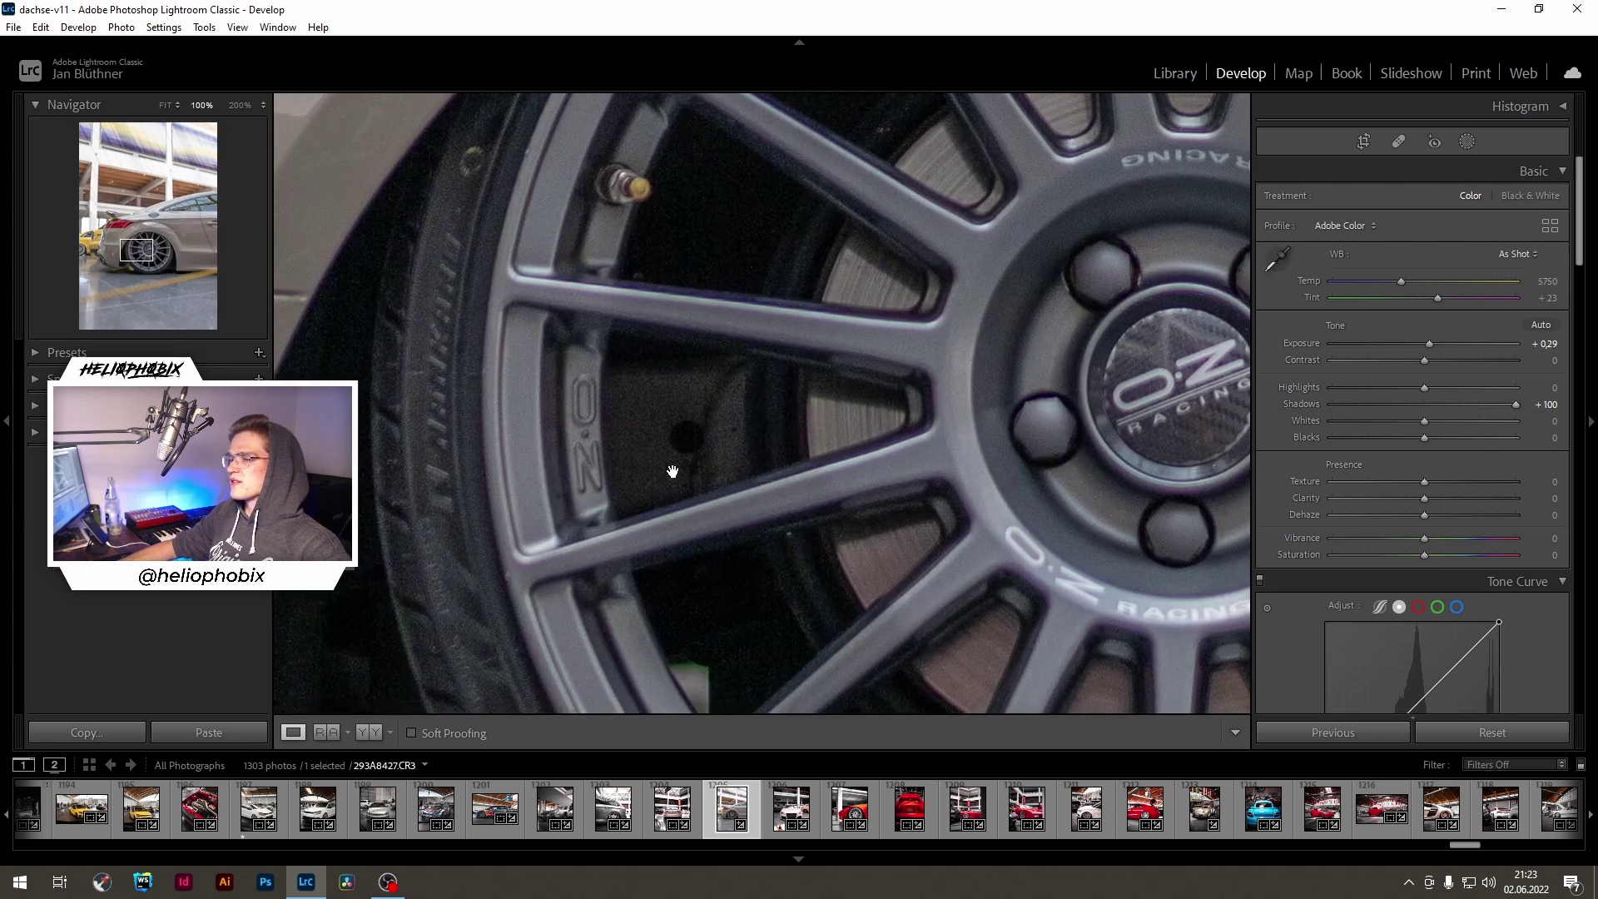
left_click_drag(673, 471, 635, 332)
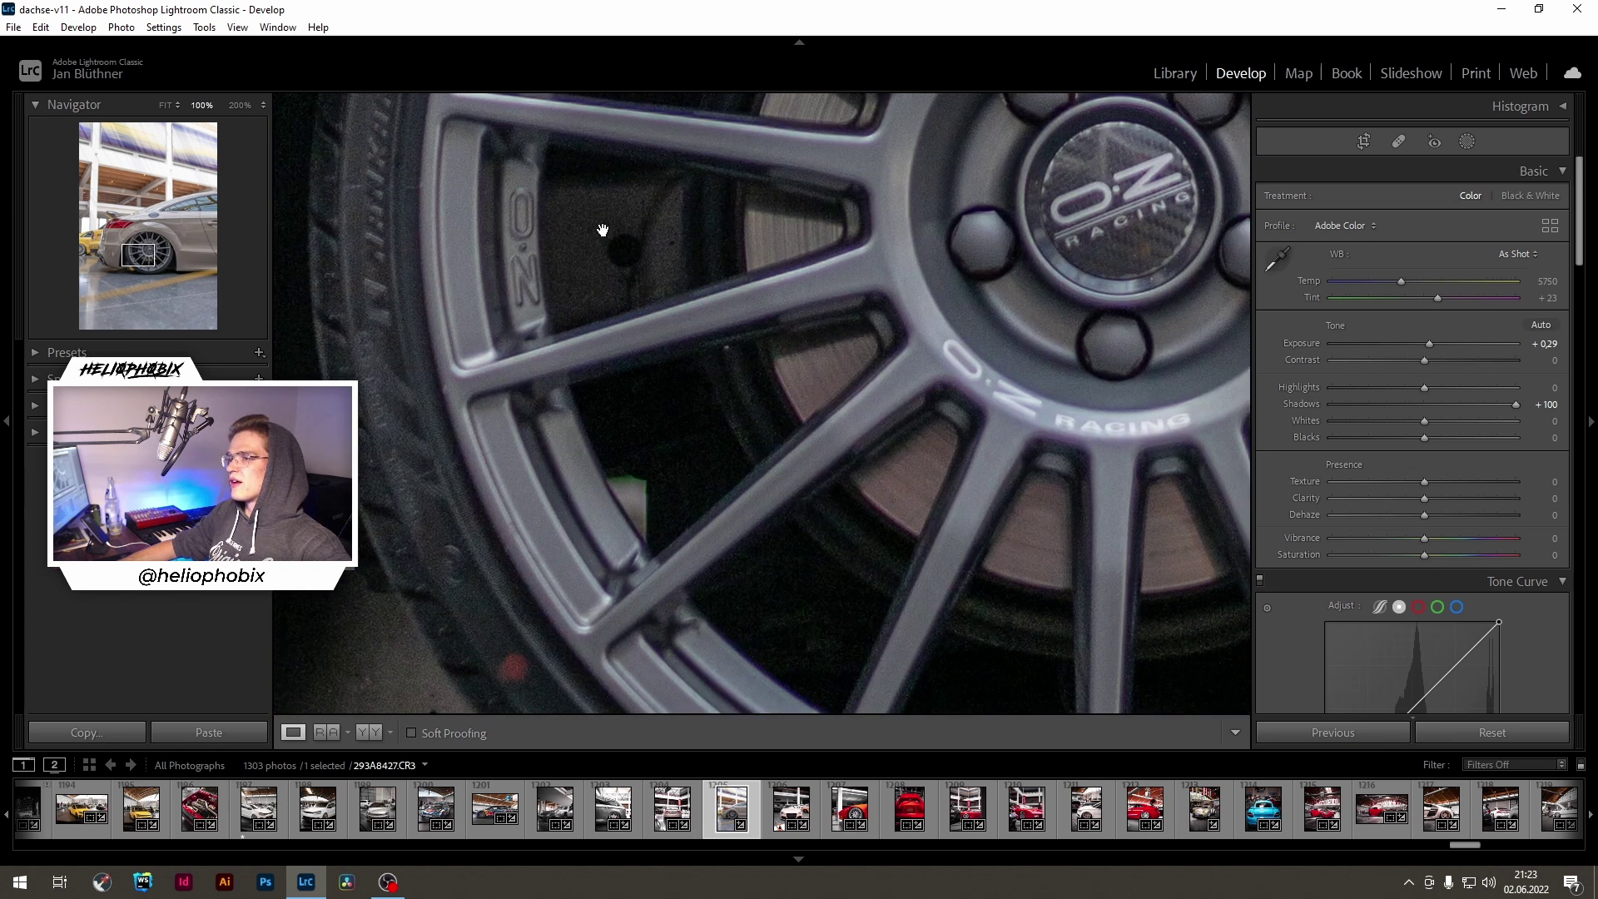
left_click_drag(603, 229, 702, 305)
left_click(1425, 403)
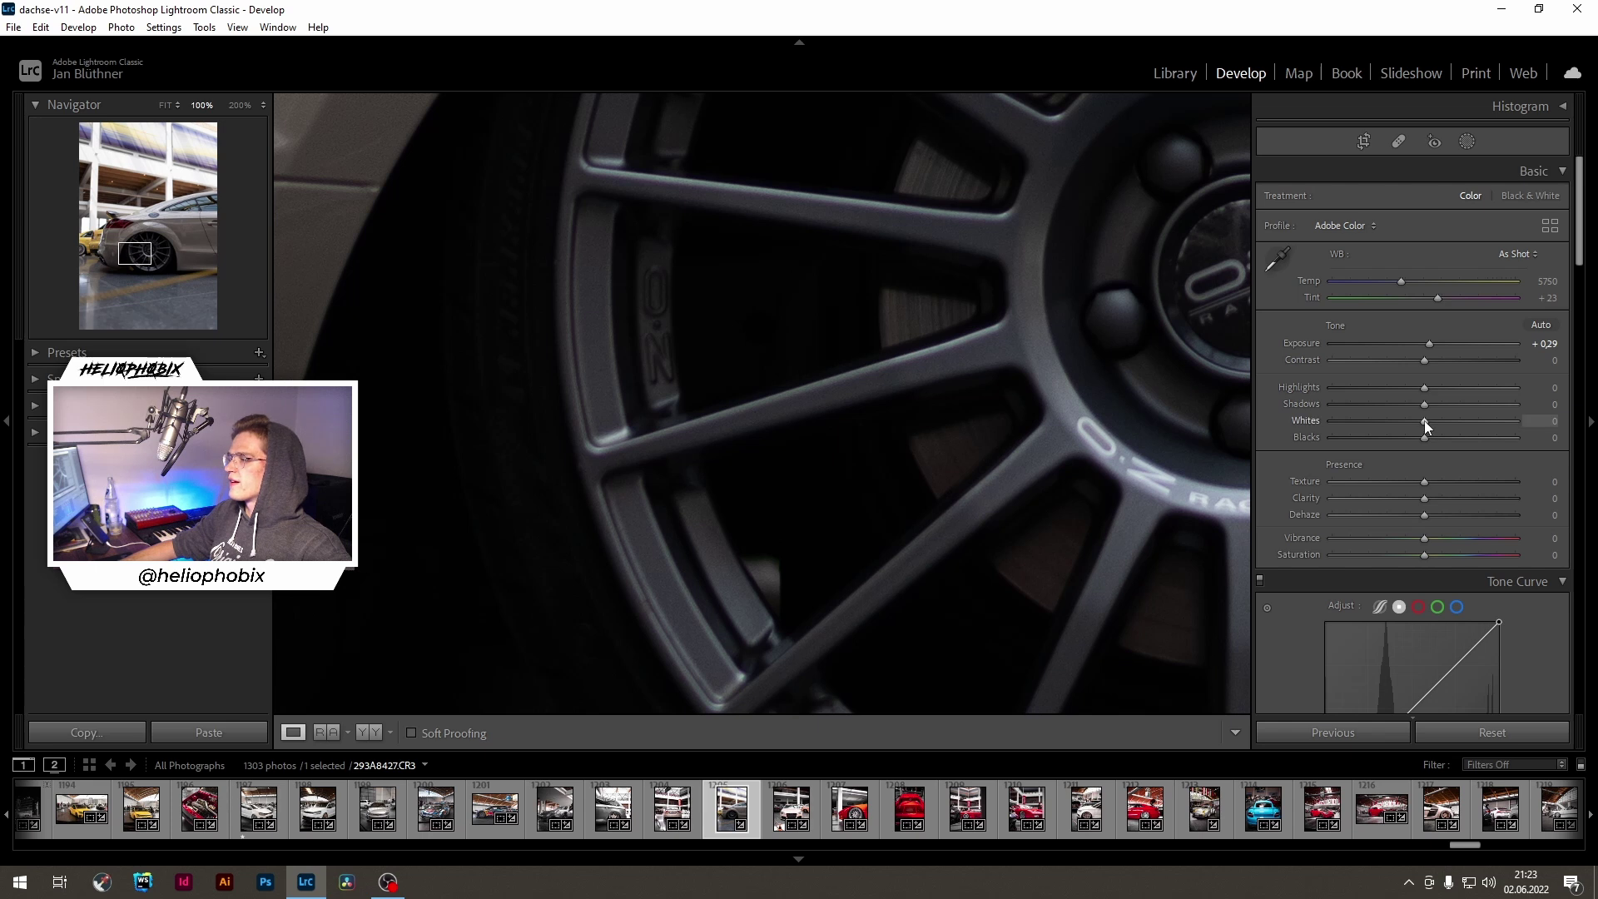
left_click_drag(1425, 406, 1495, 404)
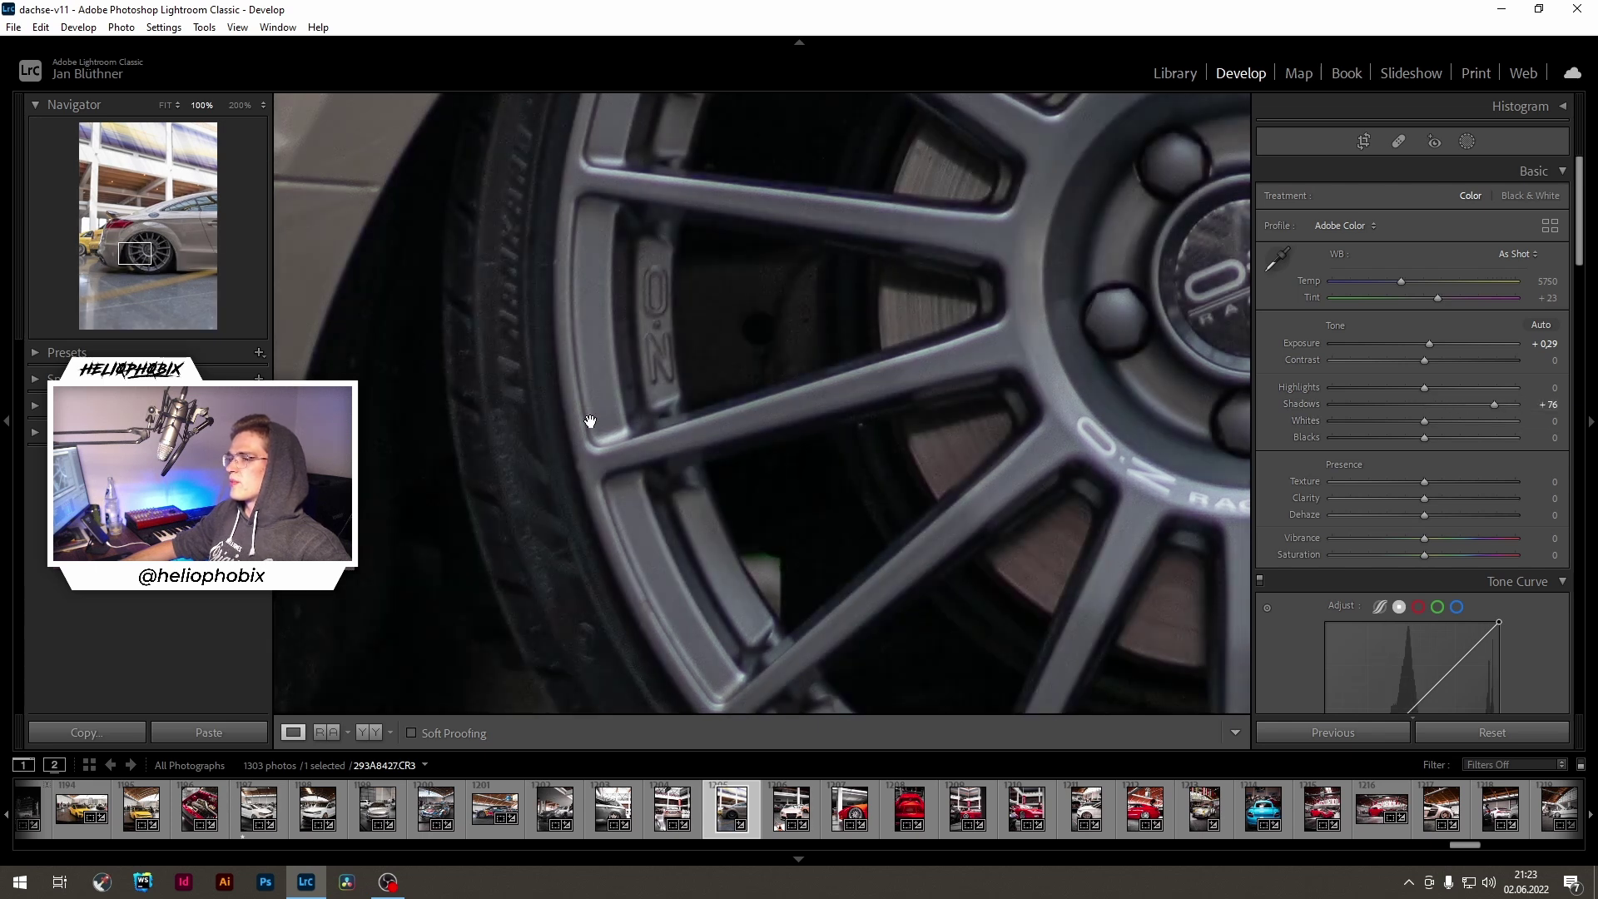
left_click_drag(404, 587, 1095, 385)
double_click(1311, 404)
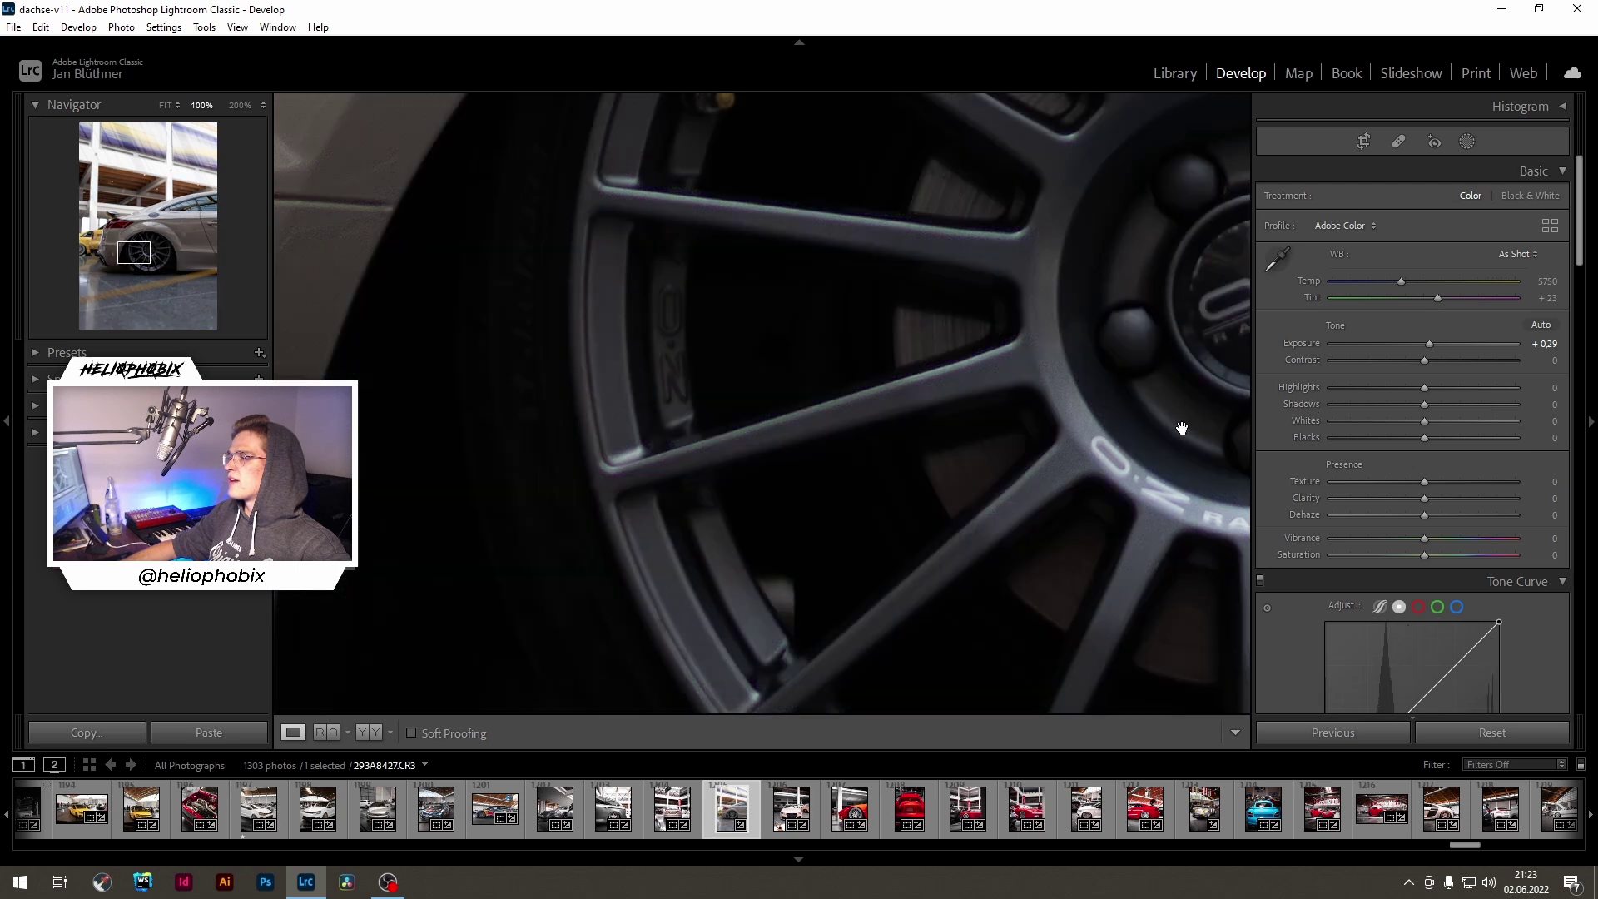
left_click(1182, 427)
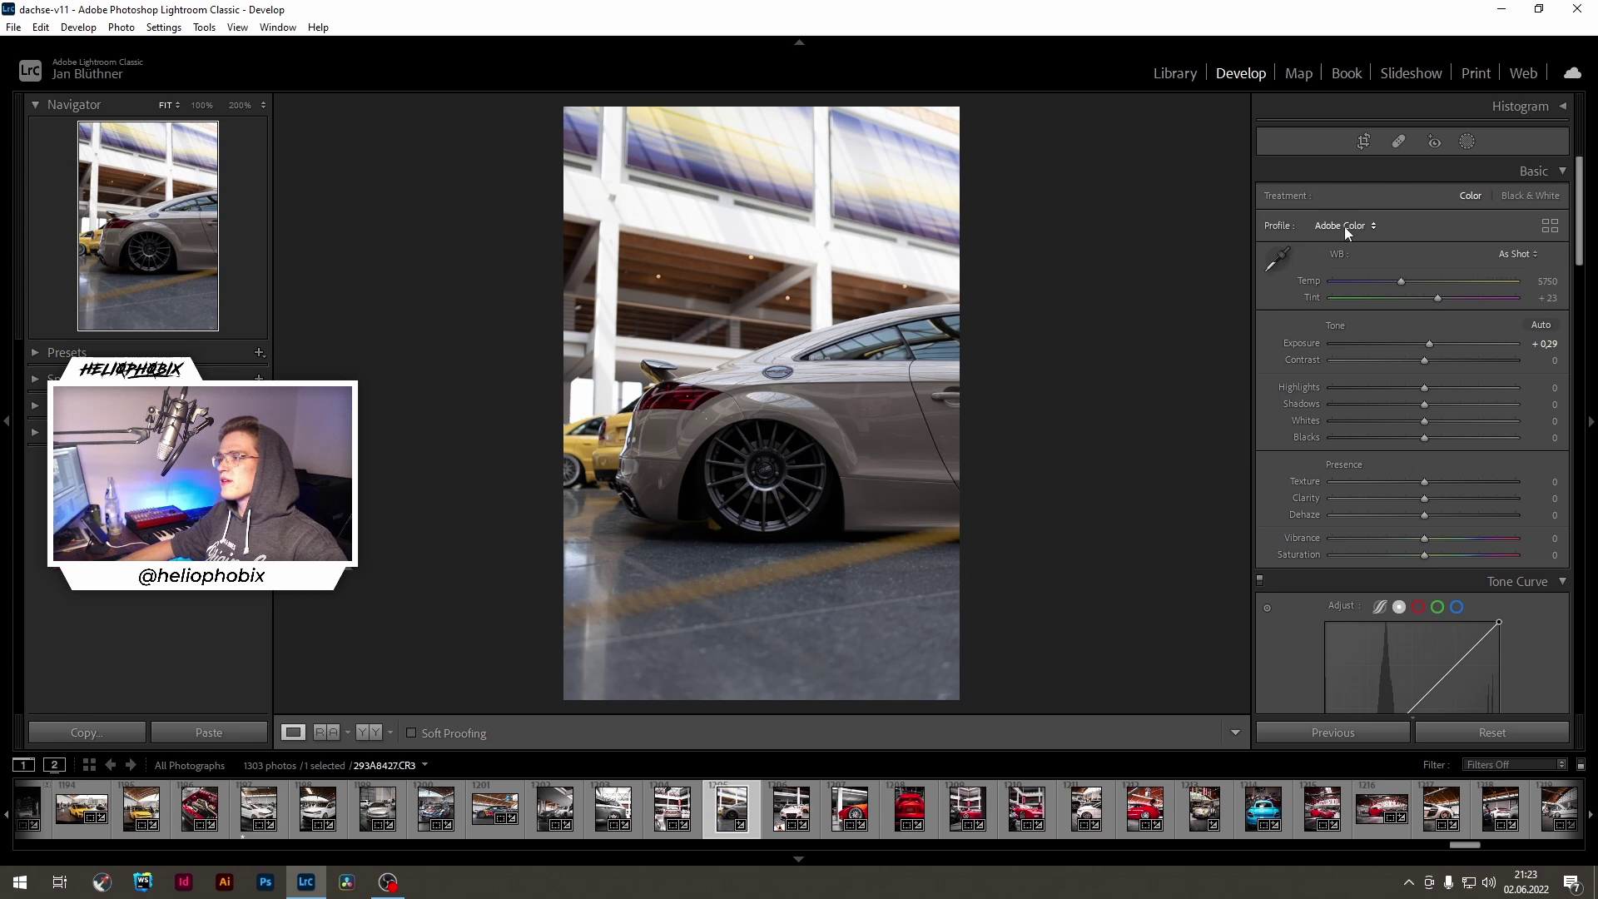
Step: Set Shadows to +57 and lower Highlights to -28
left_click_drag(1424, 404, 1475, 403)
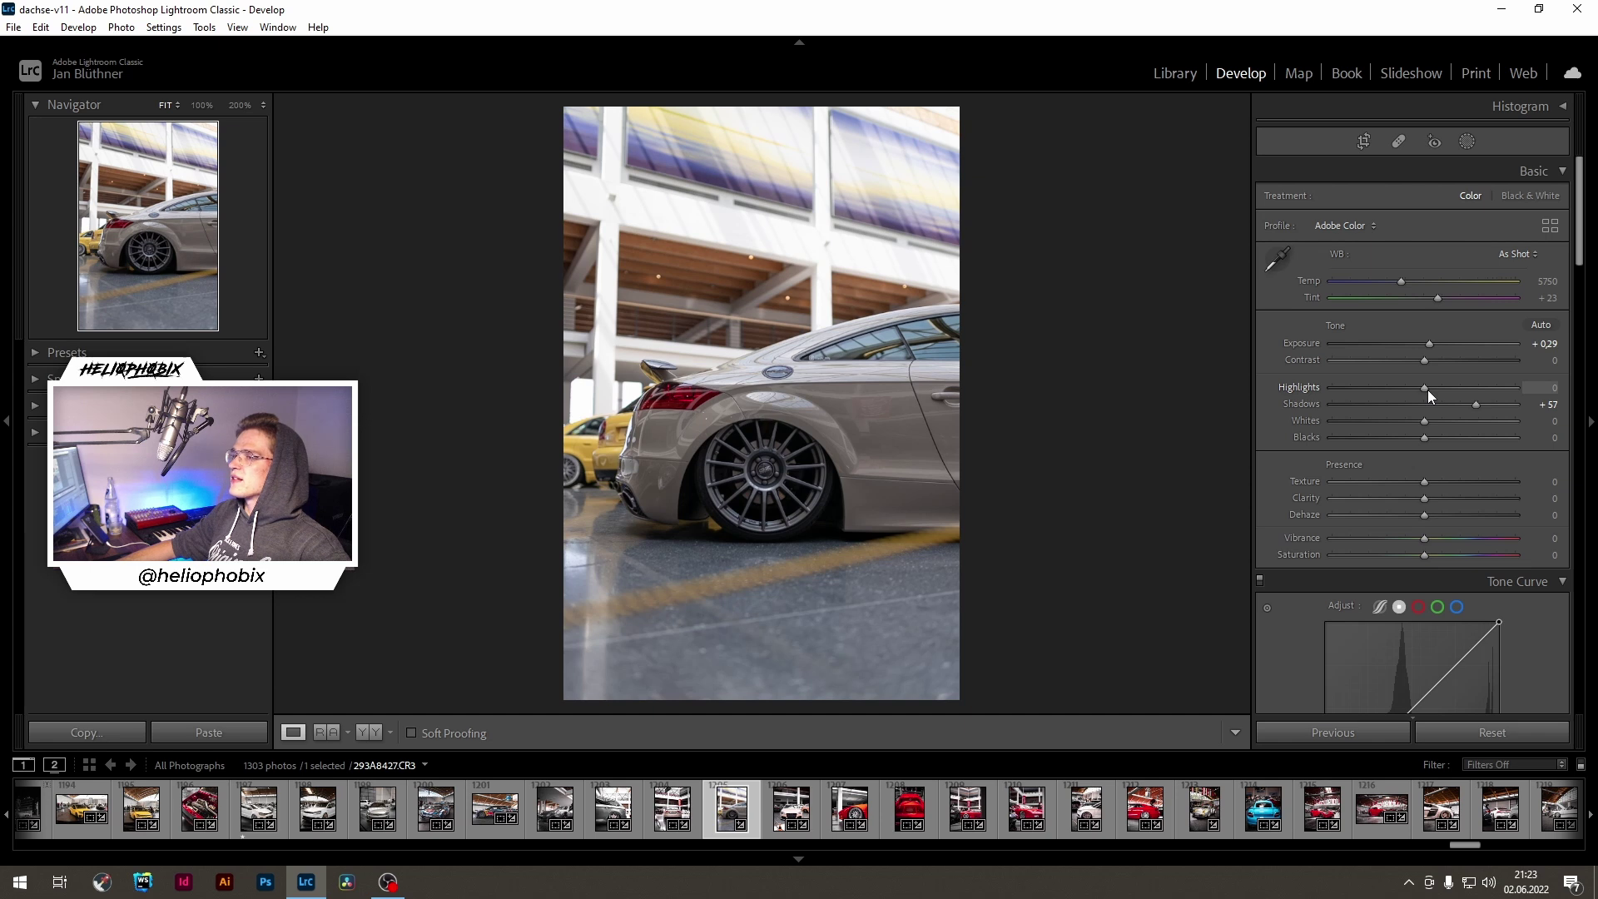
left_click_drag(1425, 389, 1422, 390)
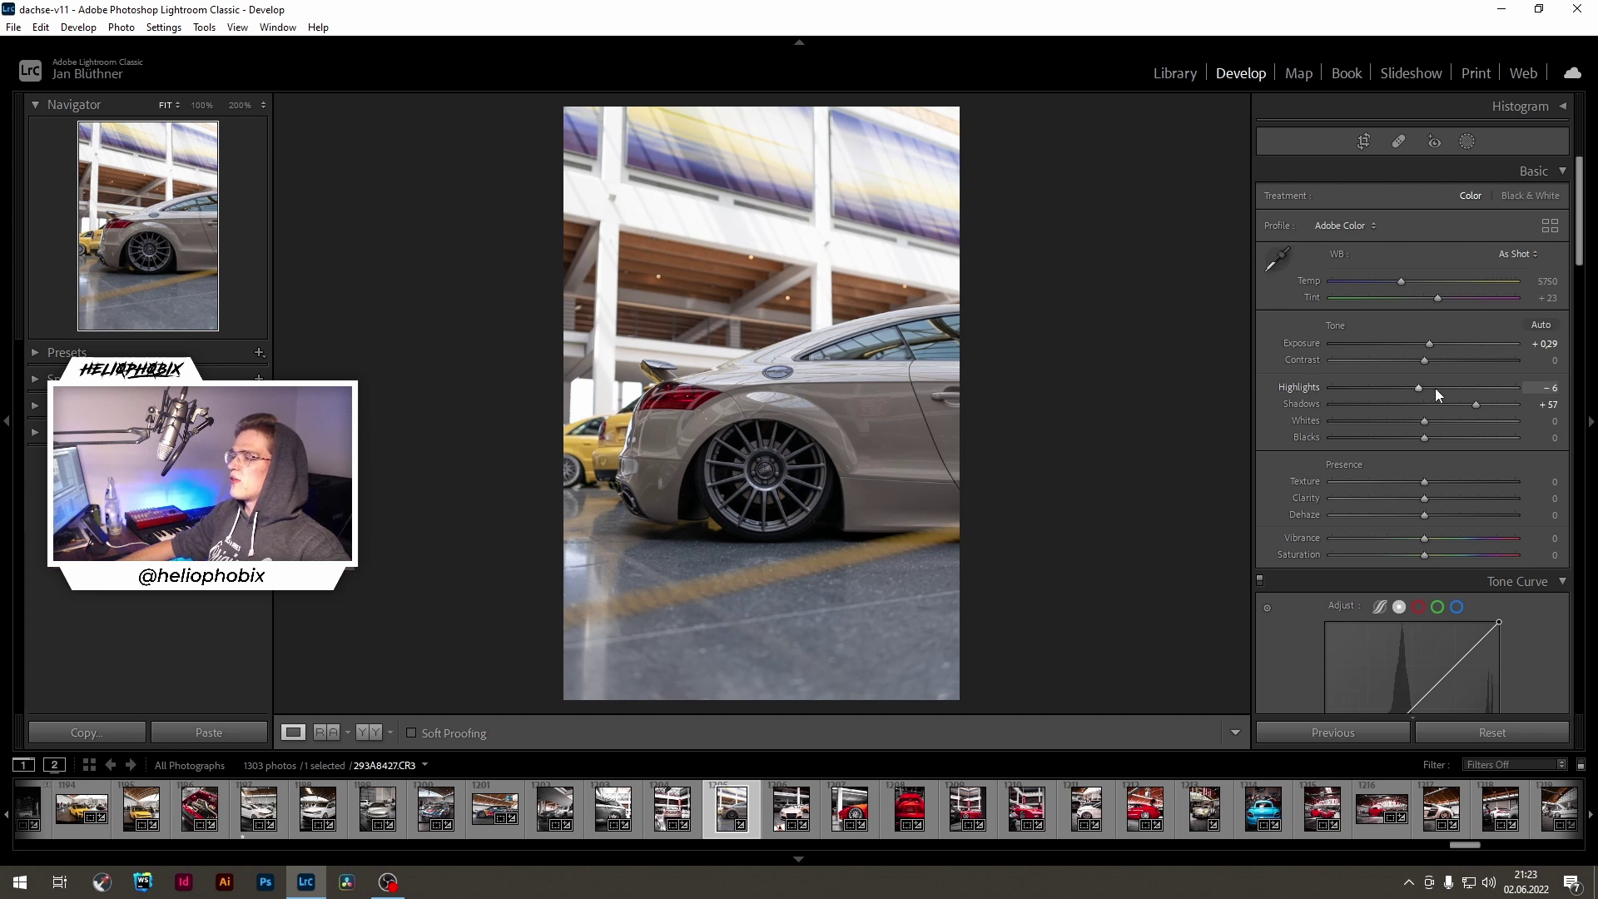
left_click_drag(1421, 387, 1401, 387)
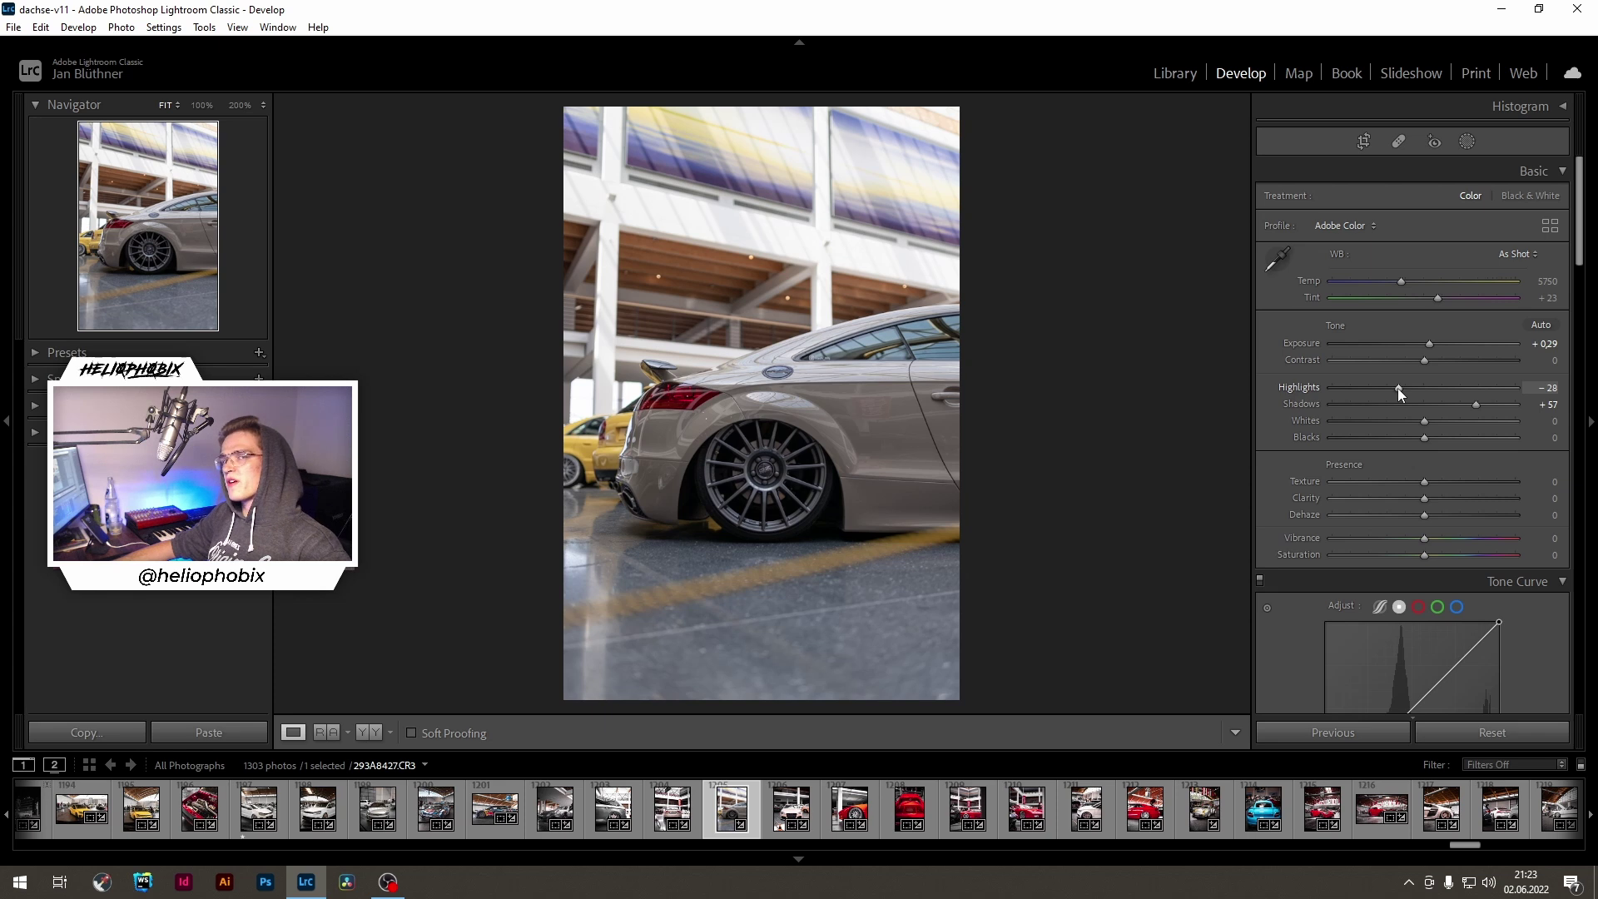
Step: Check the photo for clipped highlights with the clipping preview, trying Highlights at both +100 and -100
key("alt")
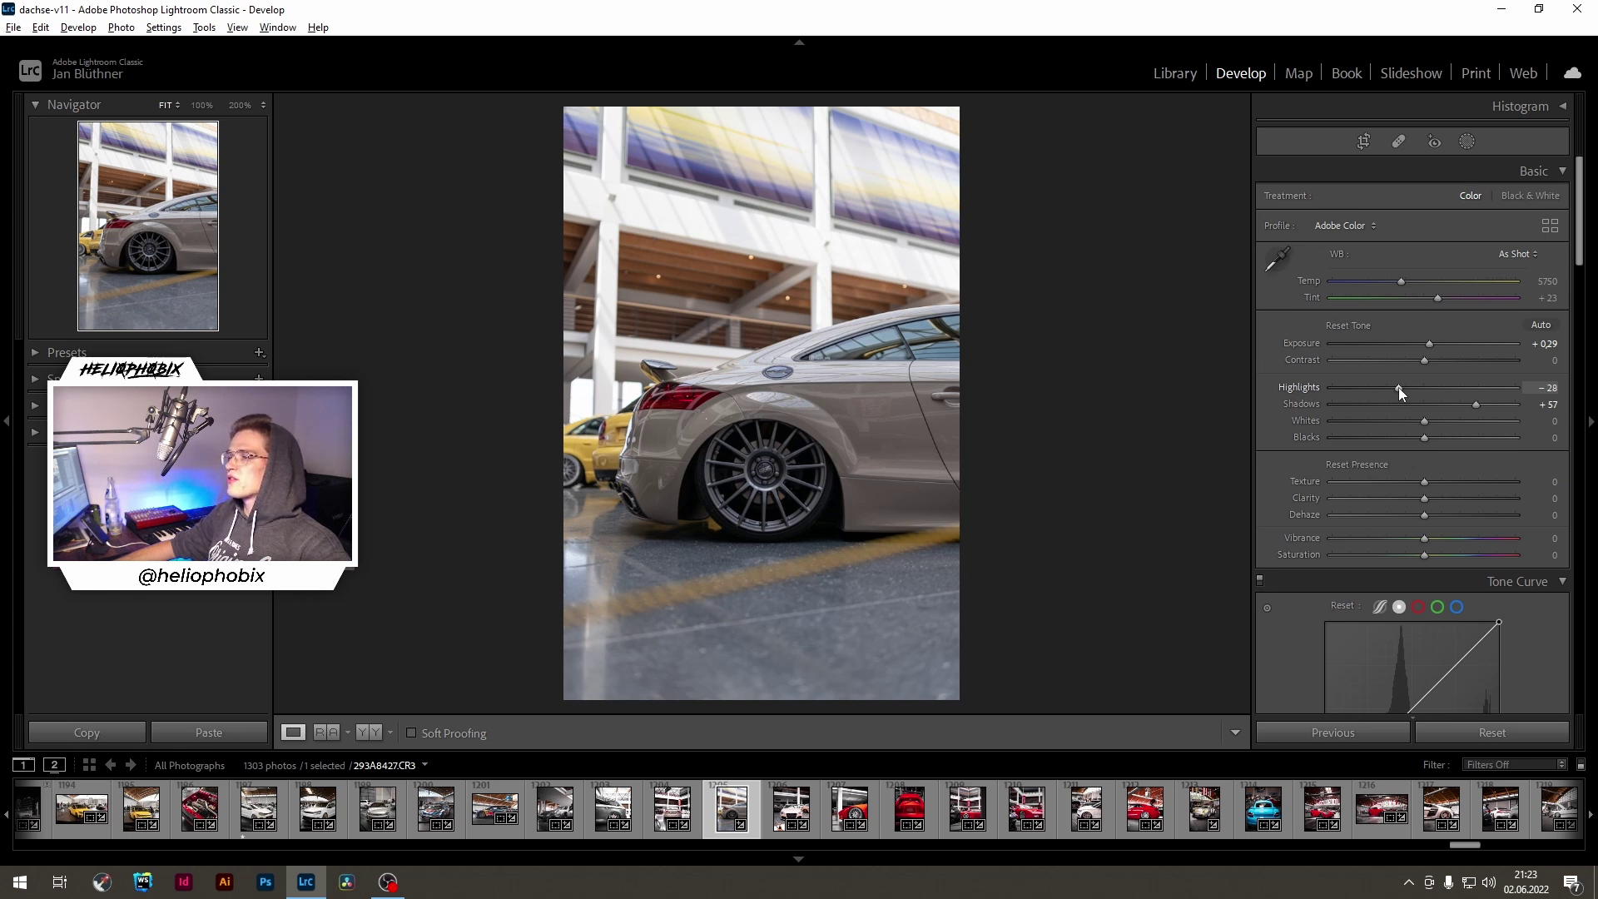
left_click_drag(1398, 387, 1188, 441)
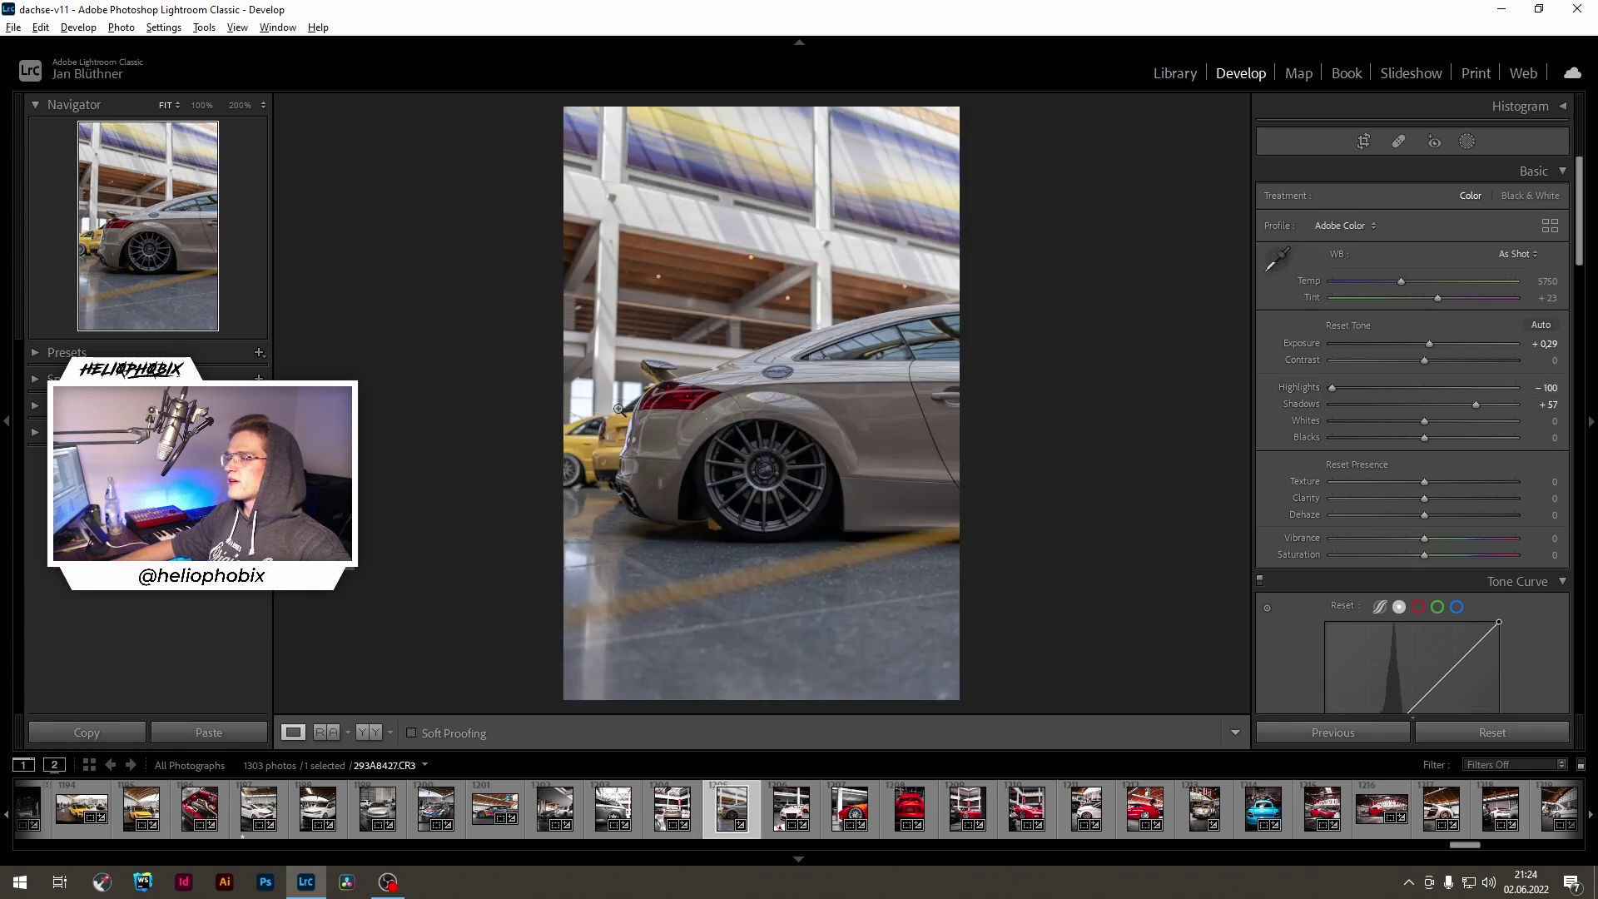
left_click_drag(1323, 390, 1518, 387)
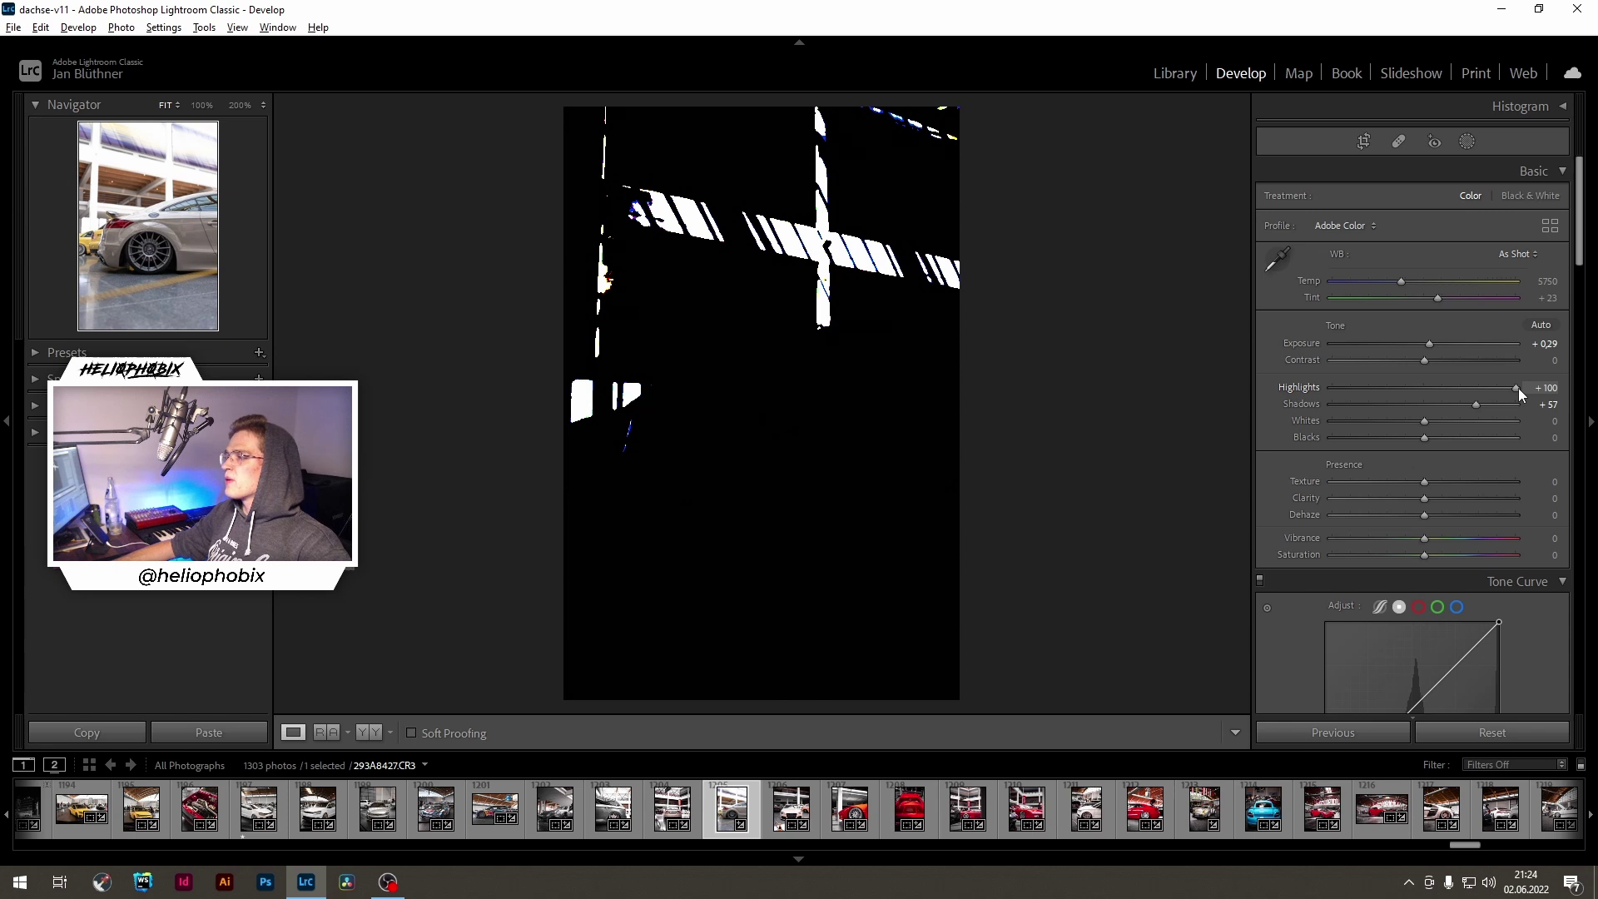
left_click_drag(1518, 388, 1325, 391)
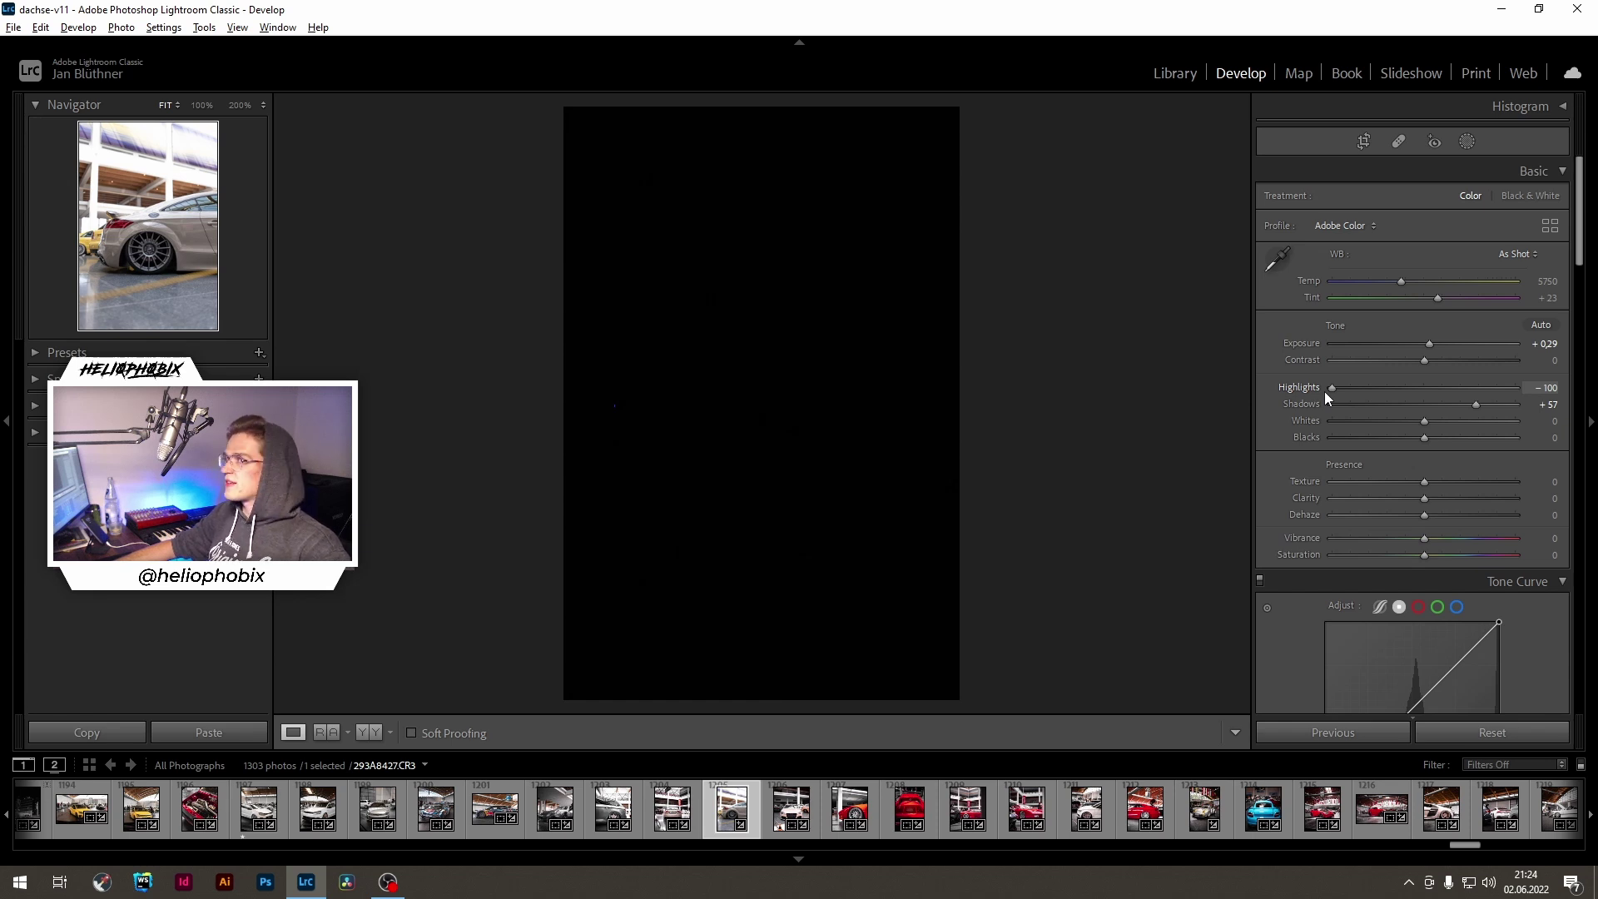
left_click_drag(1325, 391, 1326, 391)
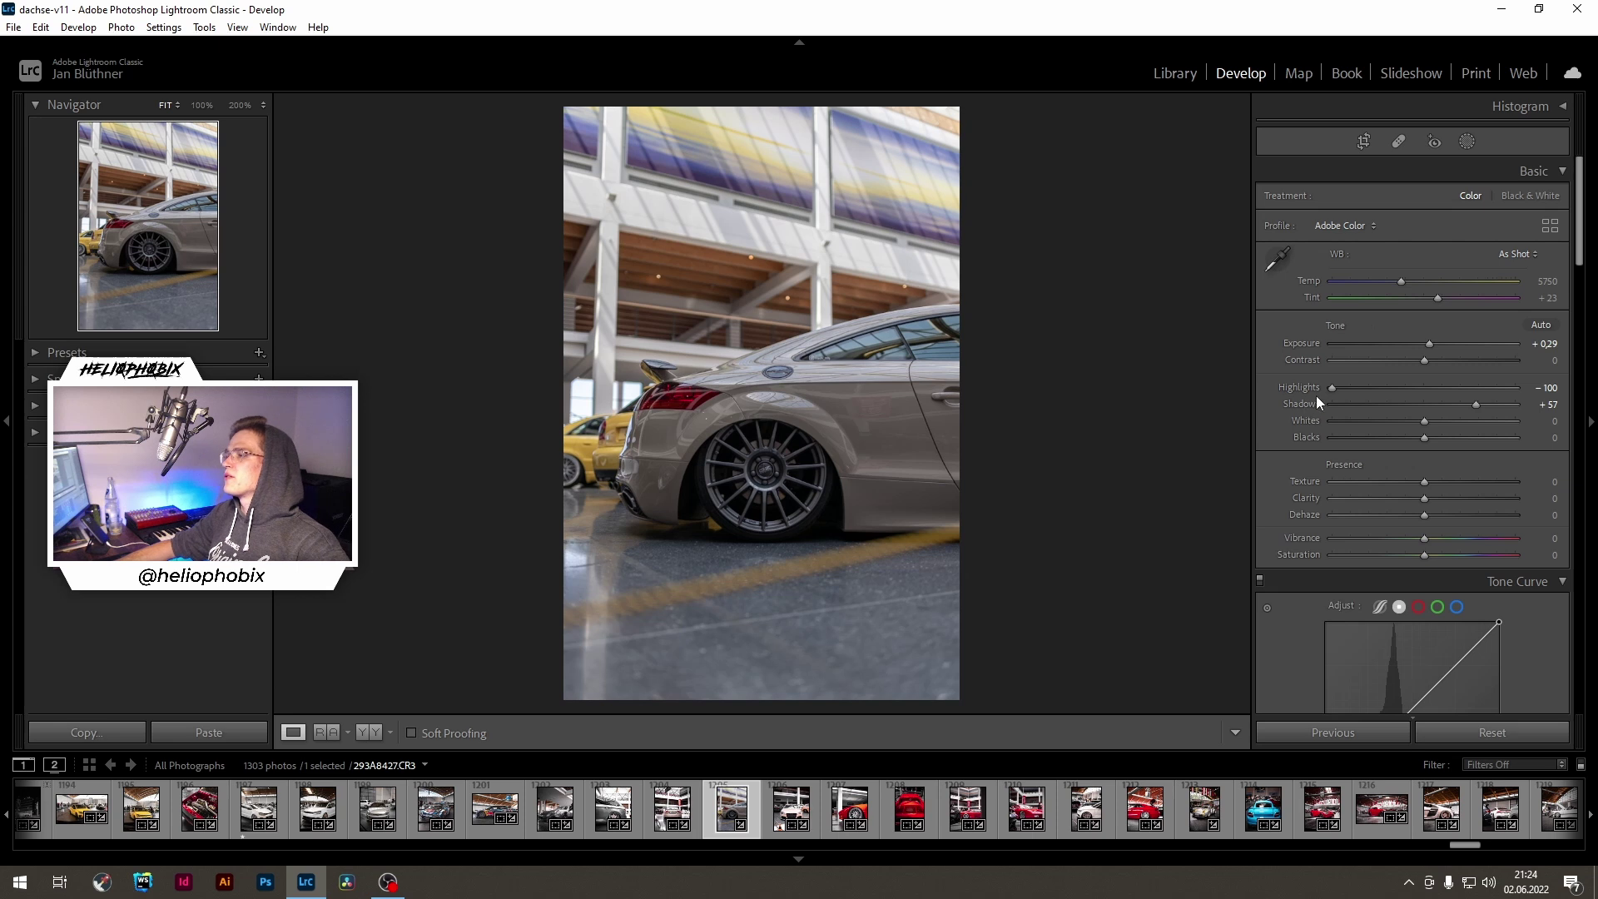
Step: Set Highlights to -20
key("alt")
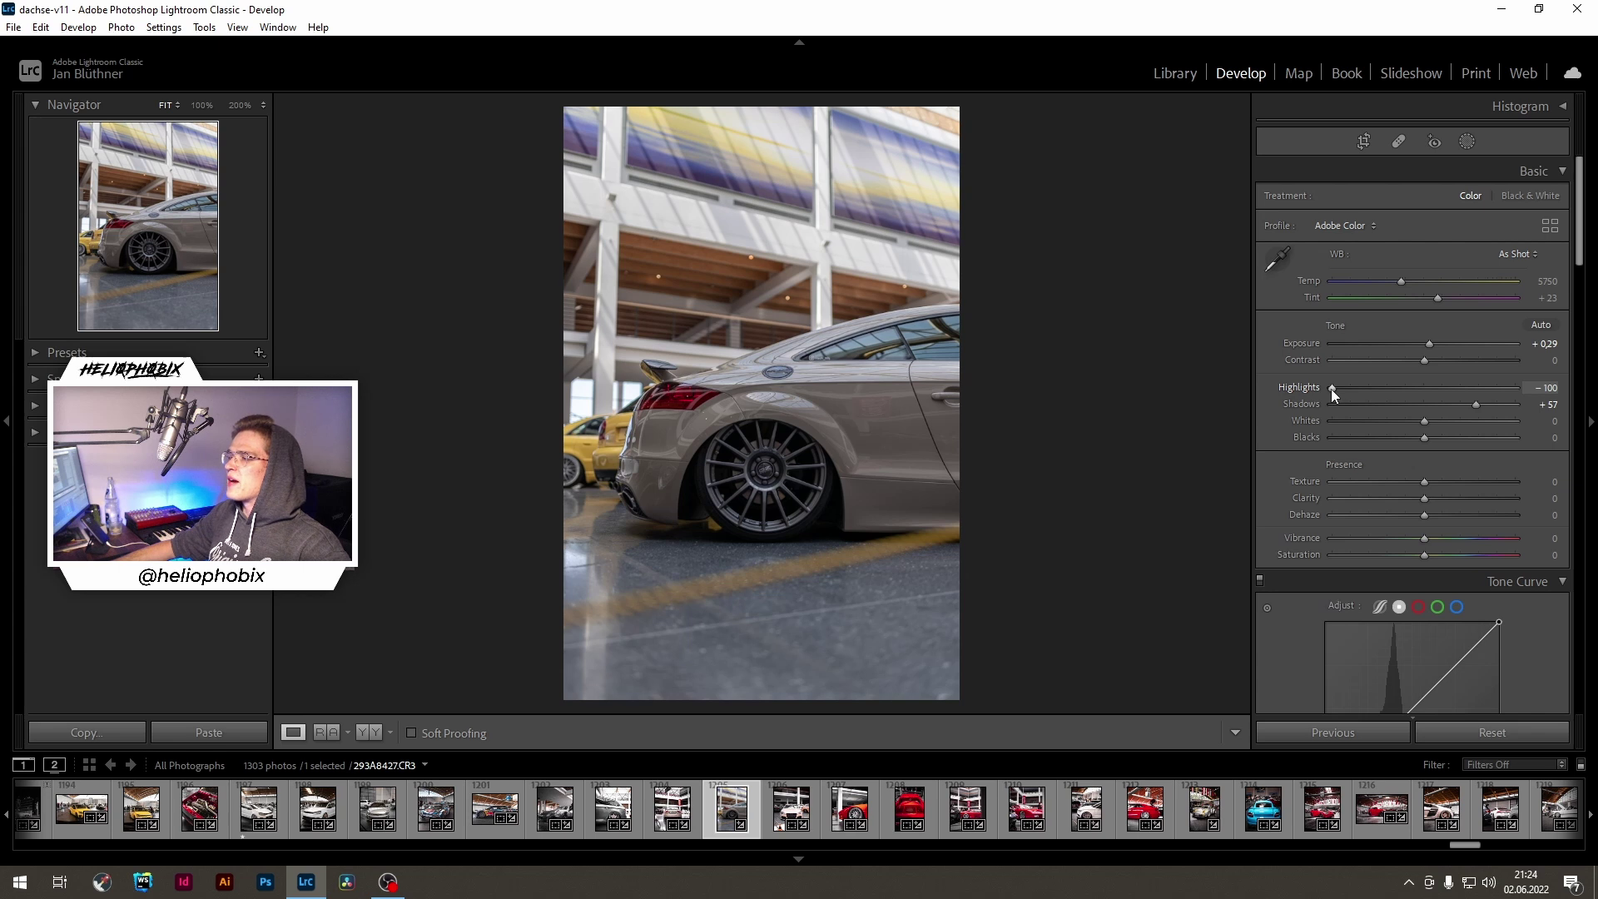
left_click_drag(1332, 390, 1406, 387)
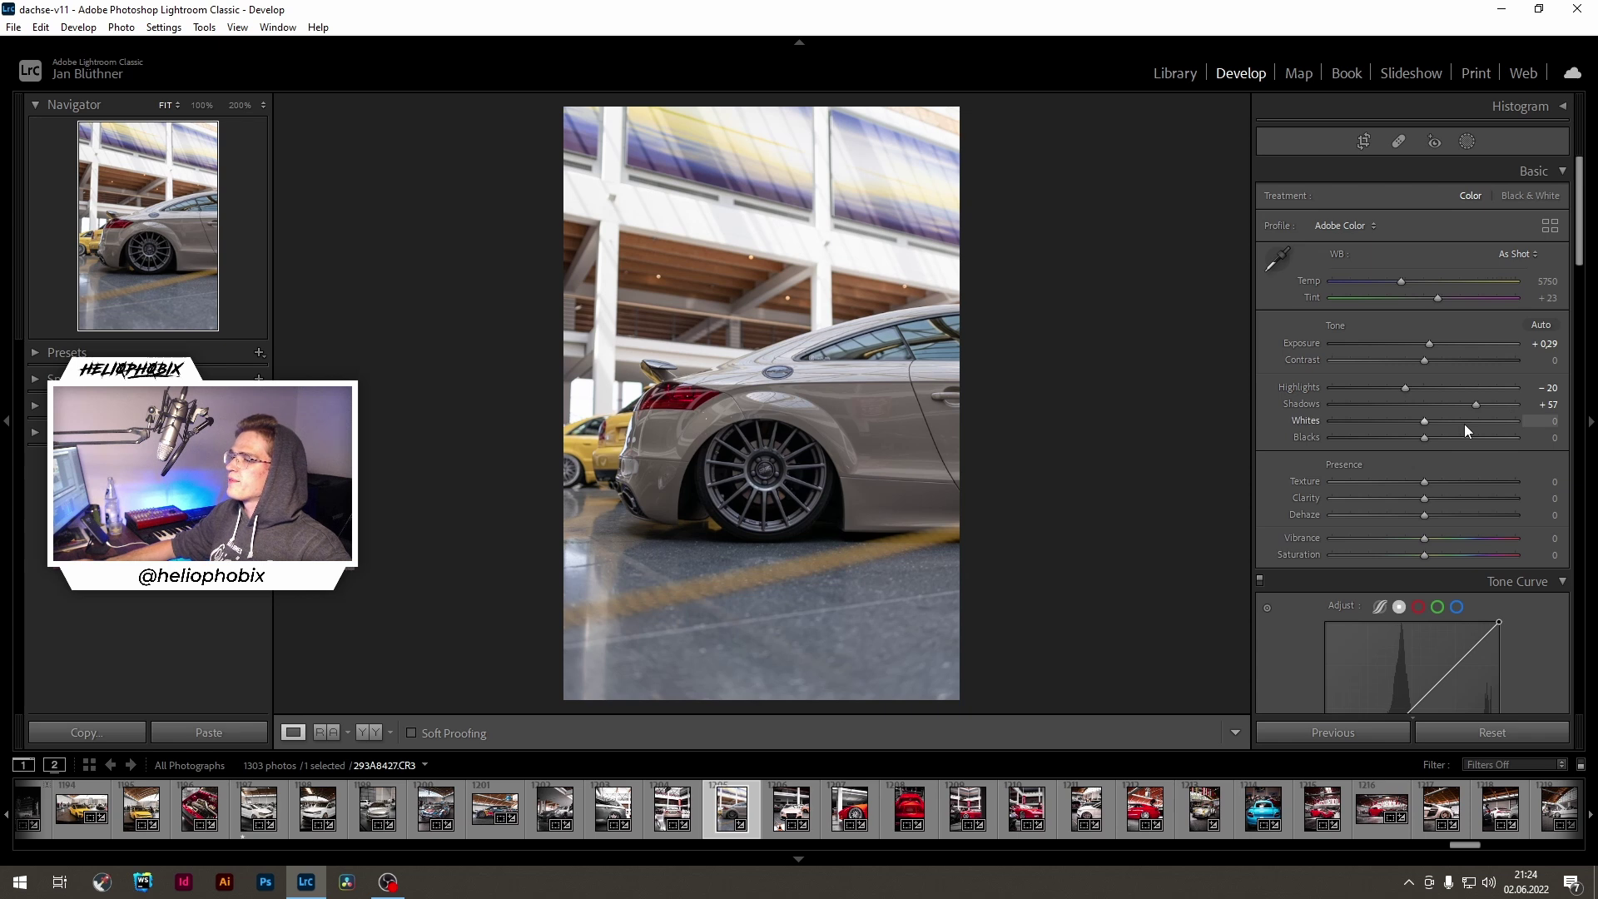
Step: Try an S-shaped tone curve with points at 129/129, 75/56 and 188/202, and reset the curve to linear
scroll(1324, 583, "down", 3)
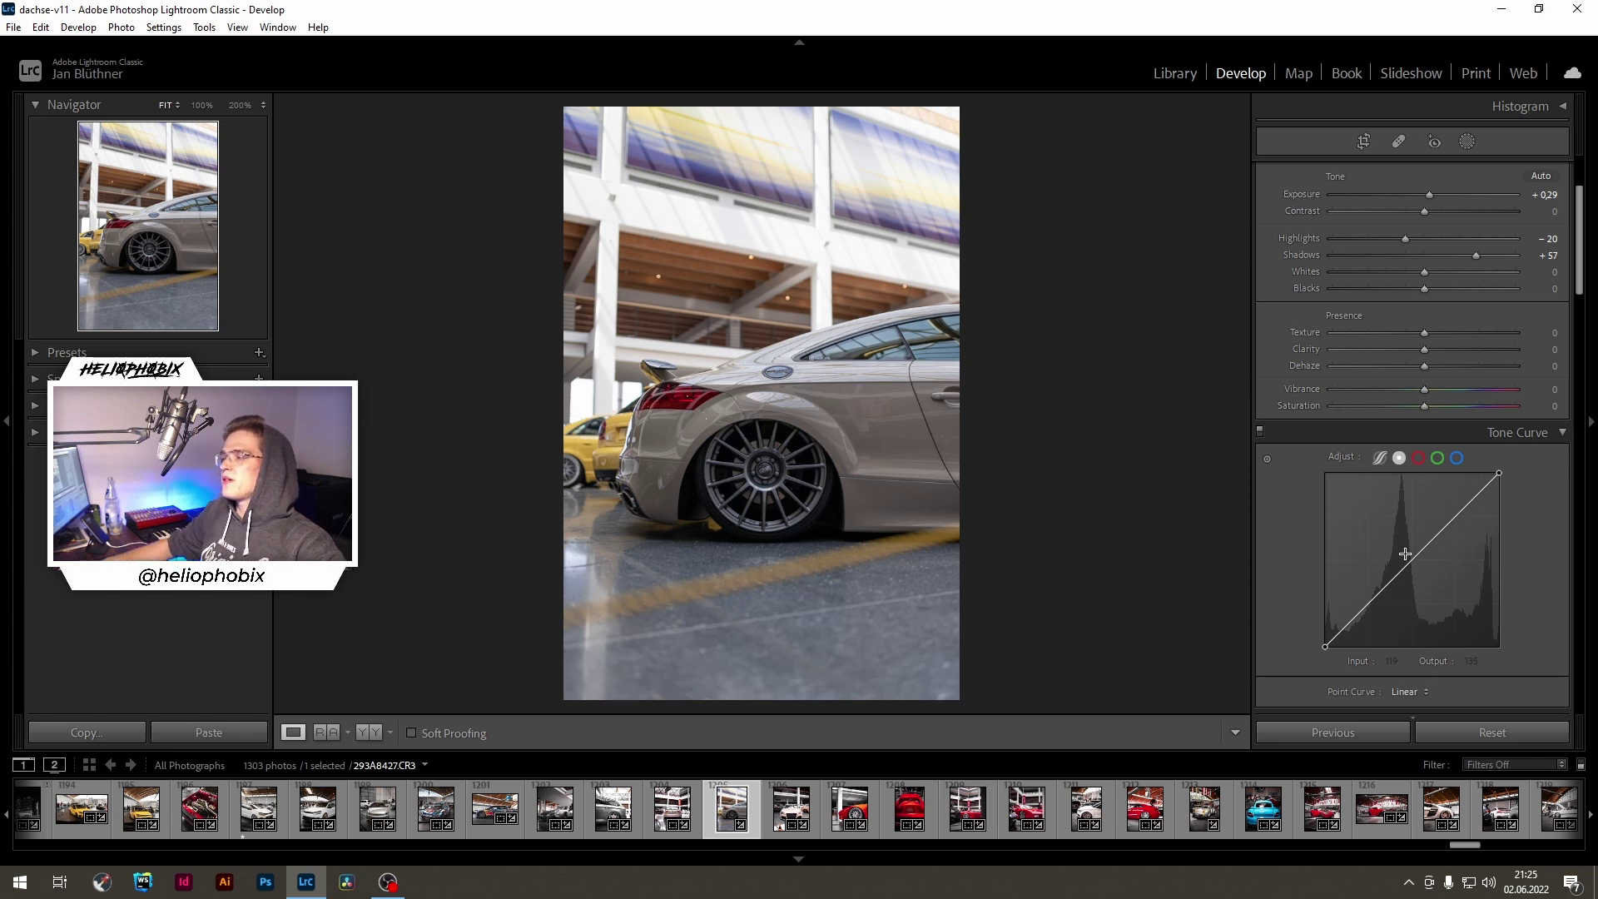
left_click(1412, 558)
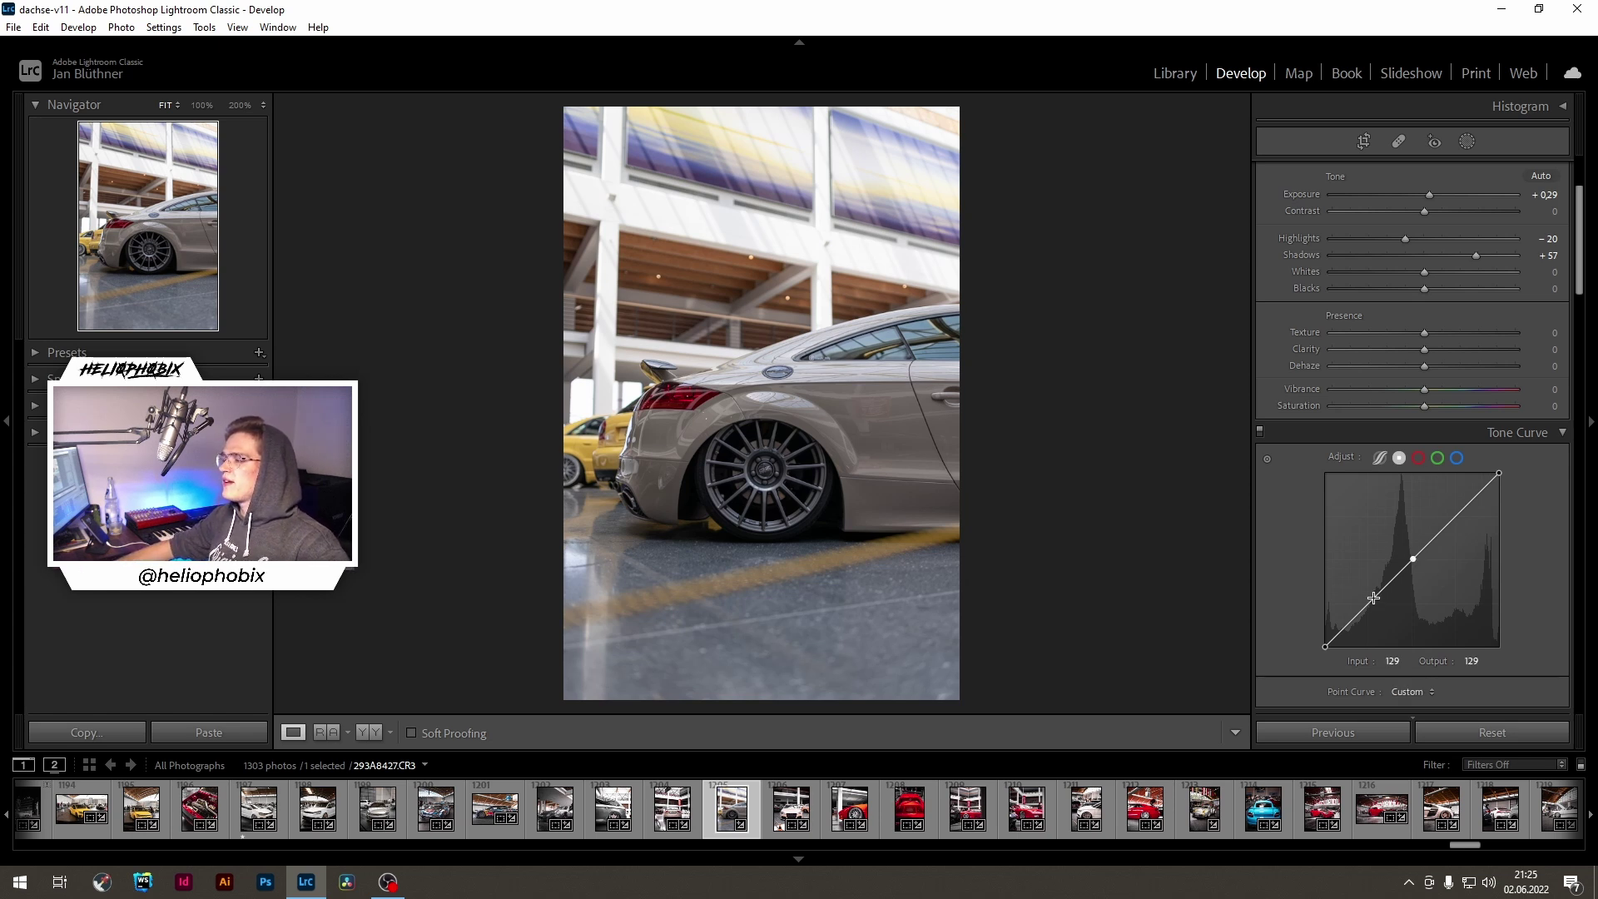
left_click_drag(1378, 593, 1377, 603)
left_click(1454, 513)
left_click_drag(1455, 513, 1455, 508)
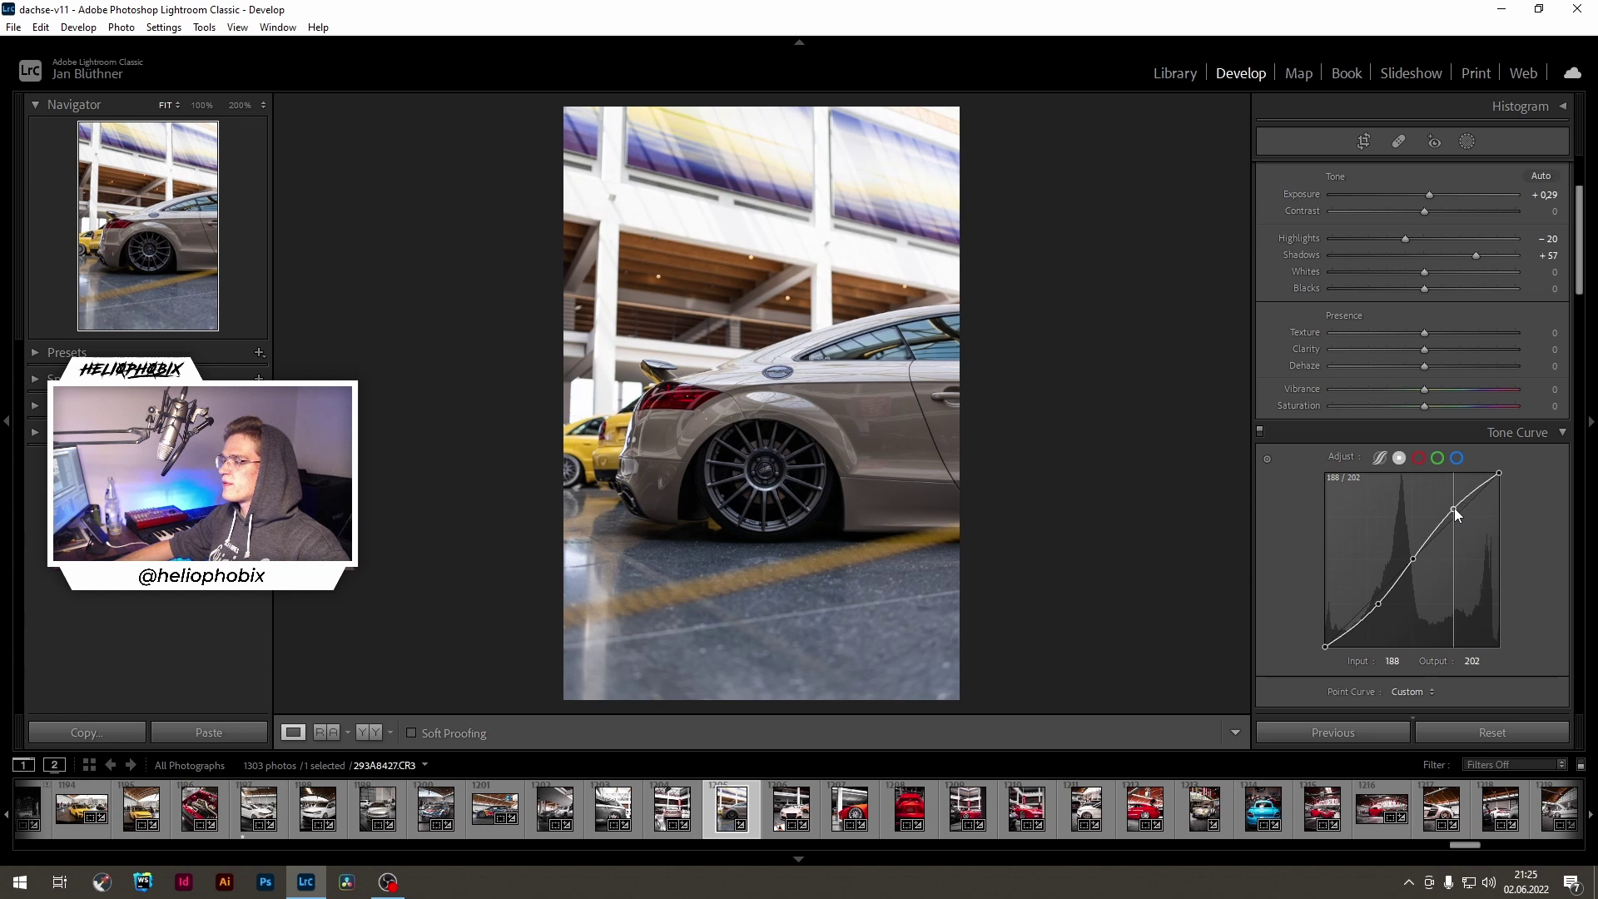
left_click_drag(1378, 602, 1375, 610)
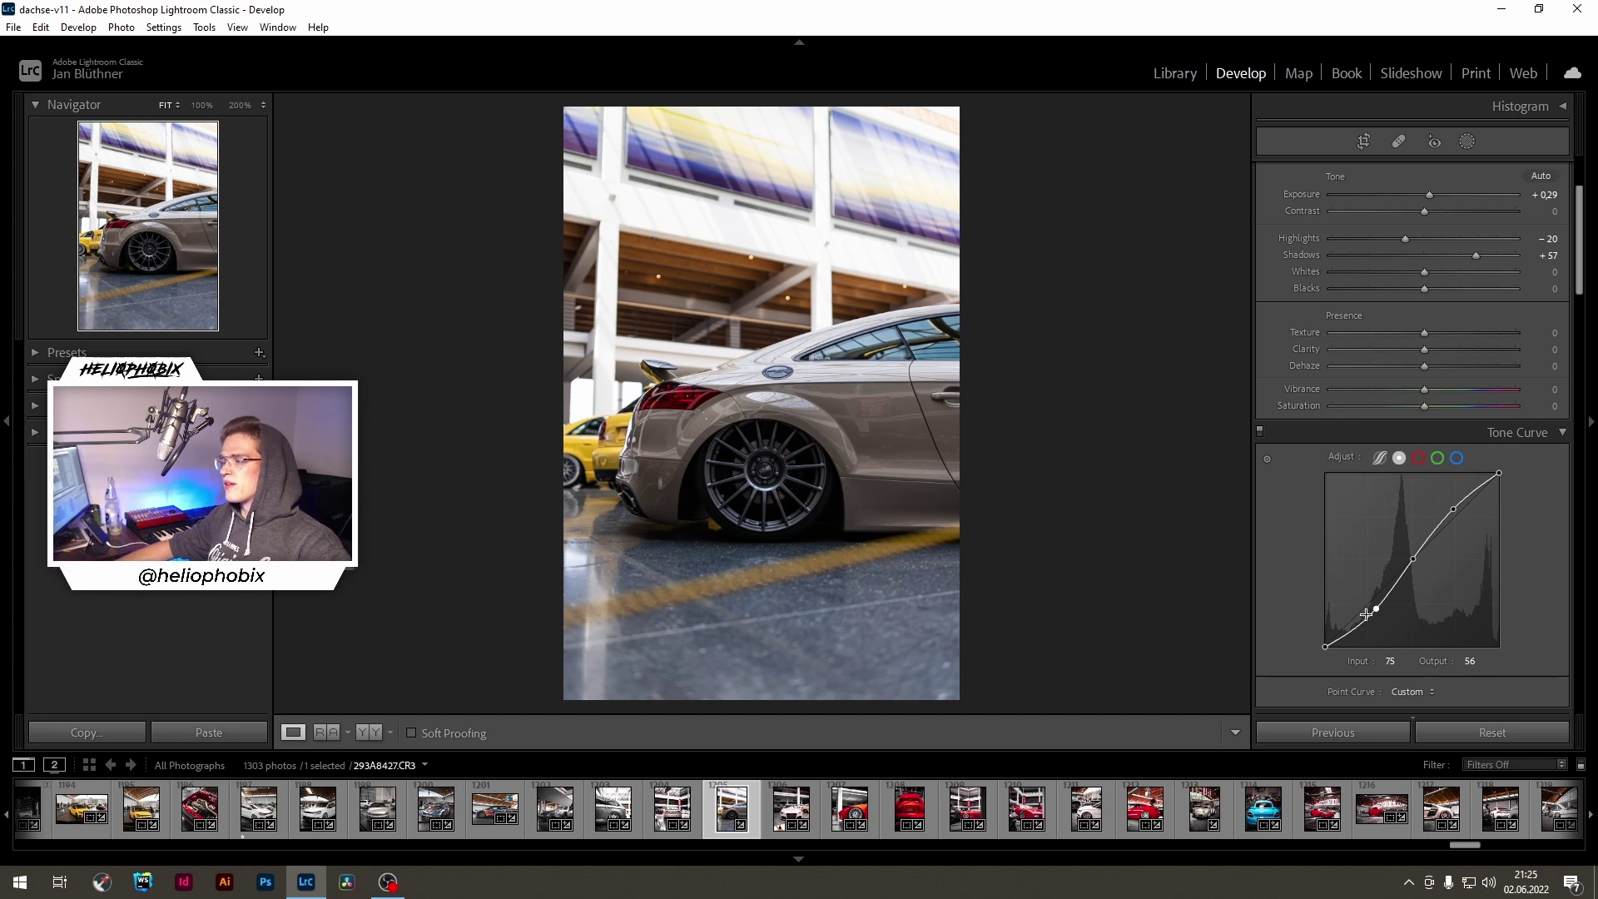
double_click(1352, 457)
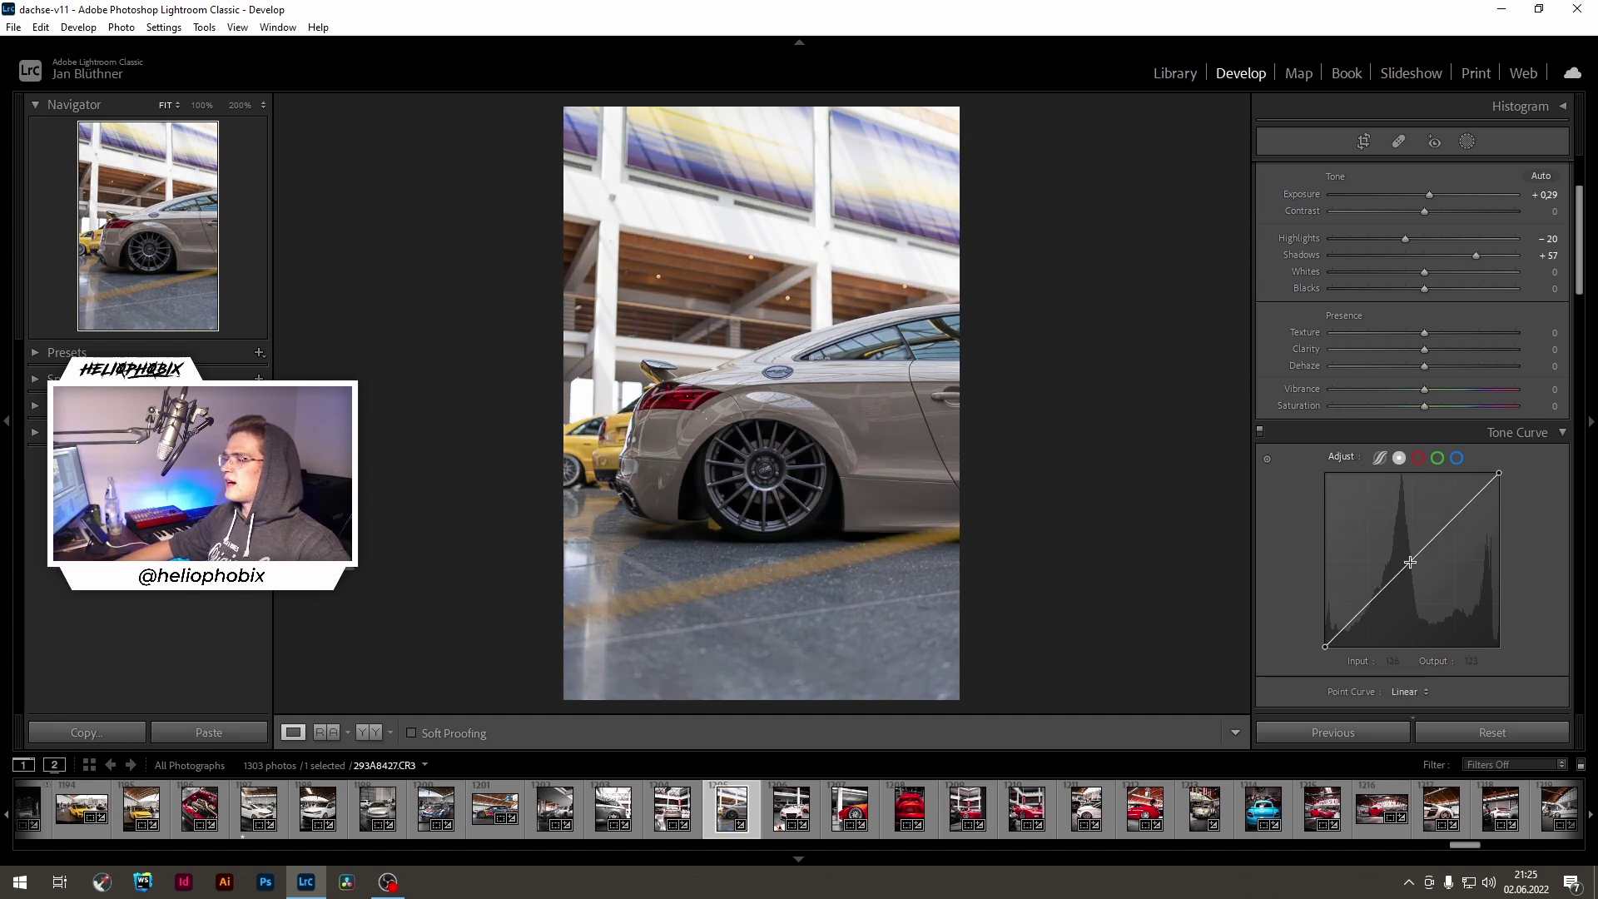
Step: Darken the midtones by pulling the tone curve's middle point to 123/108, anchoring the shadows at 47/34 and adding a highlight point
left_click_drag(1412, 563, 1411, 567)
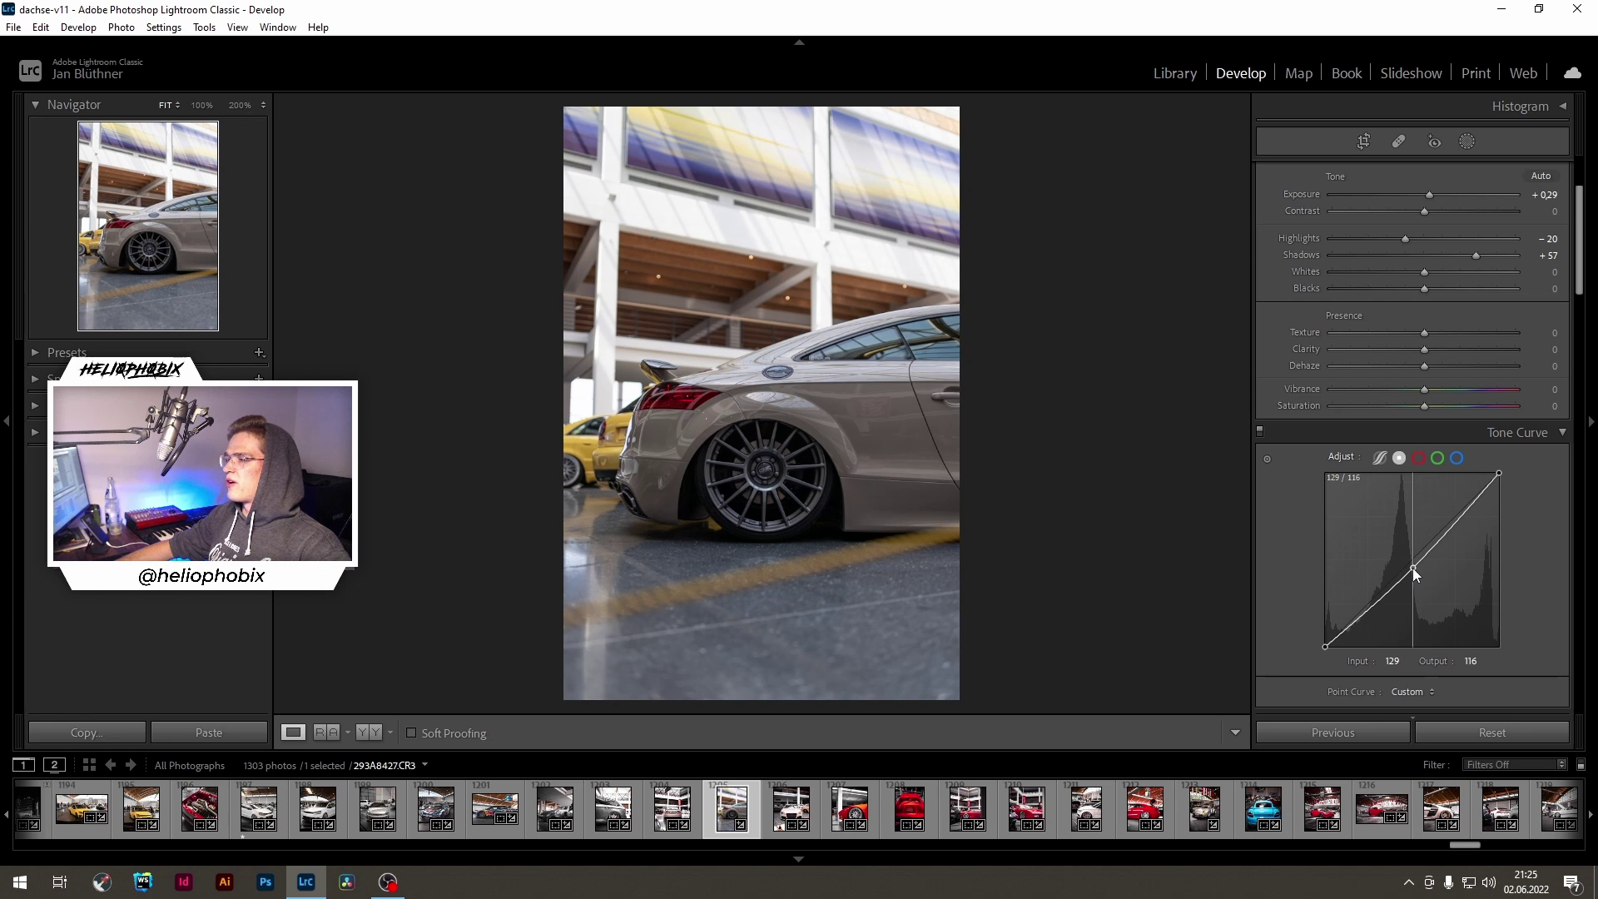
left_click(1357, 624)
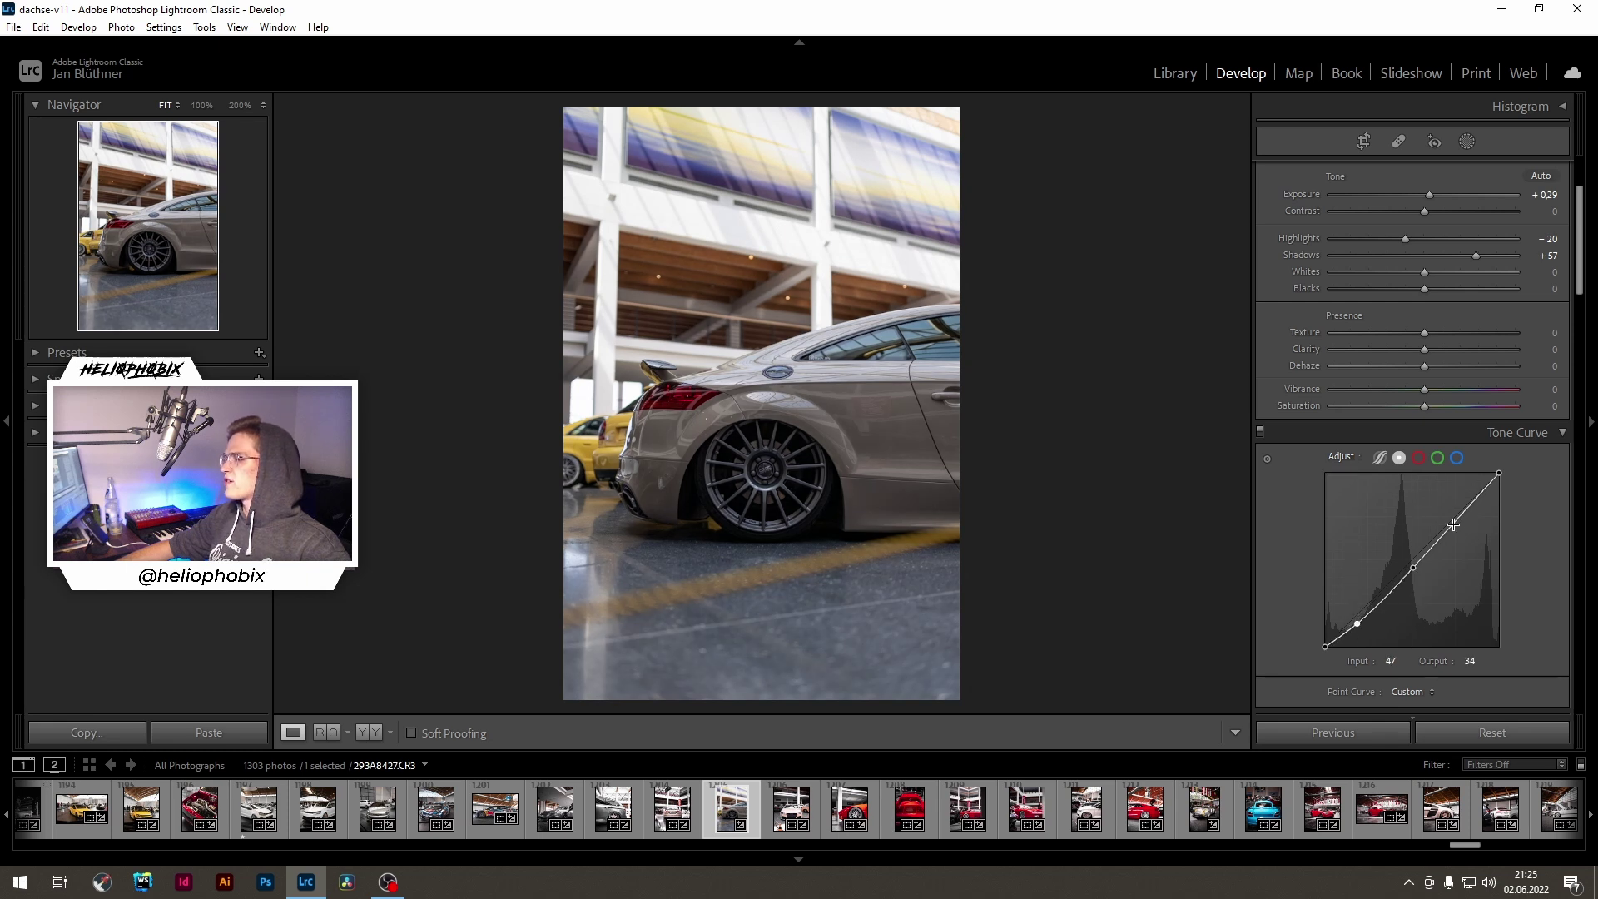
left_click(1462, 518)
left_click_drag(1412, 567, 1412, 571)
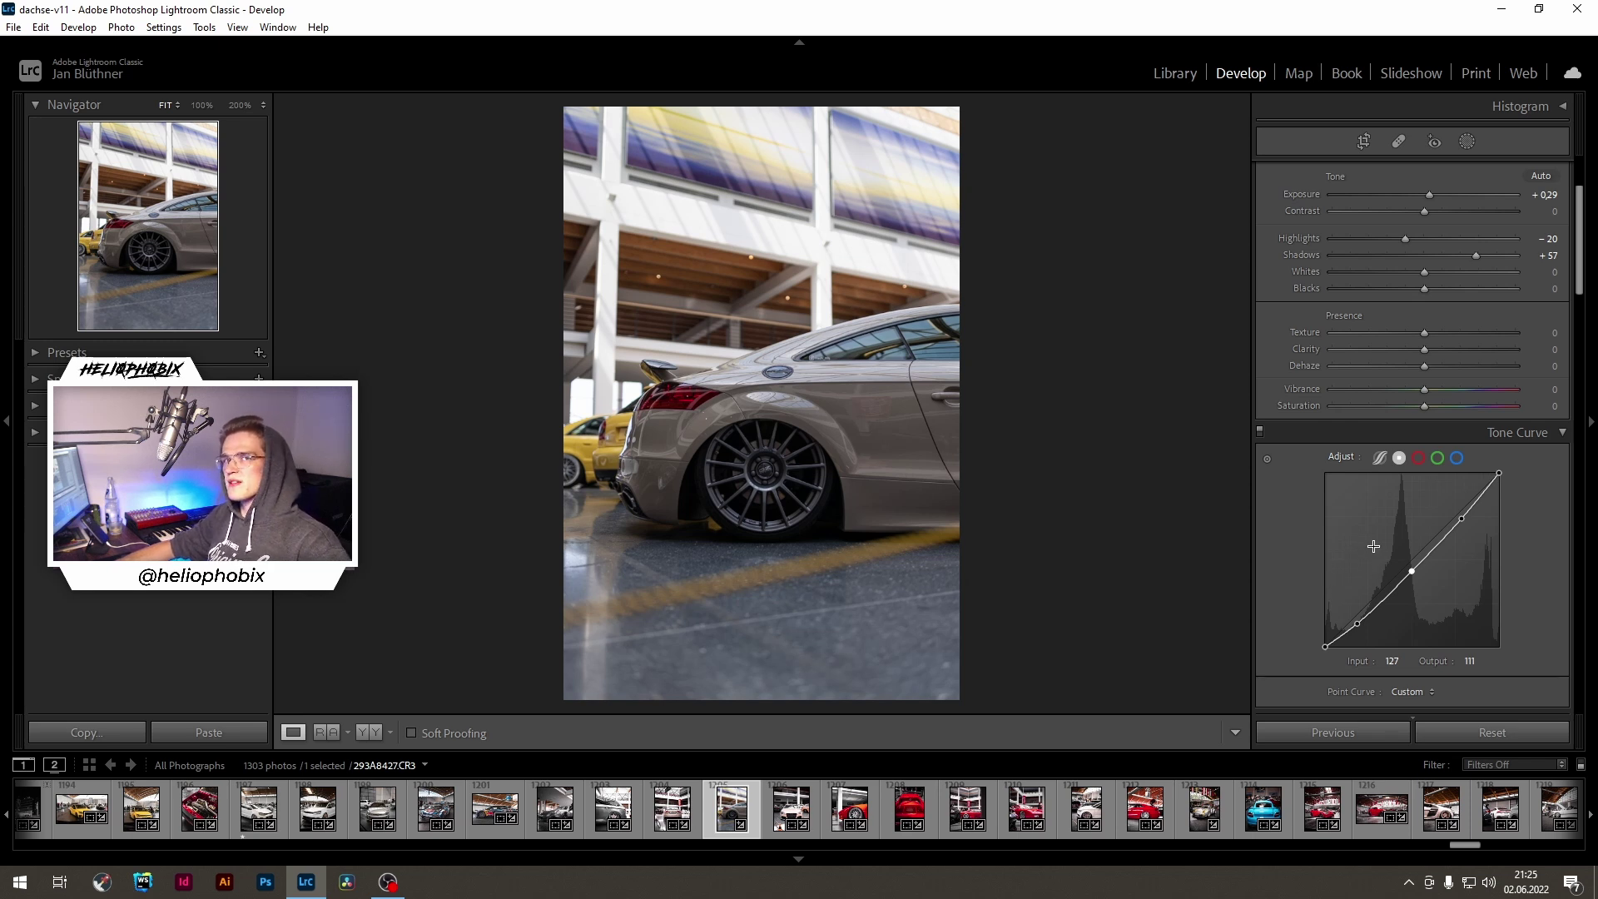
mouse_move(1411, 572)
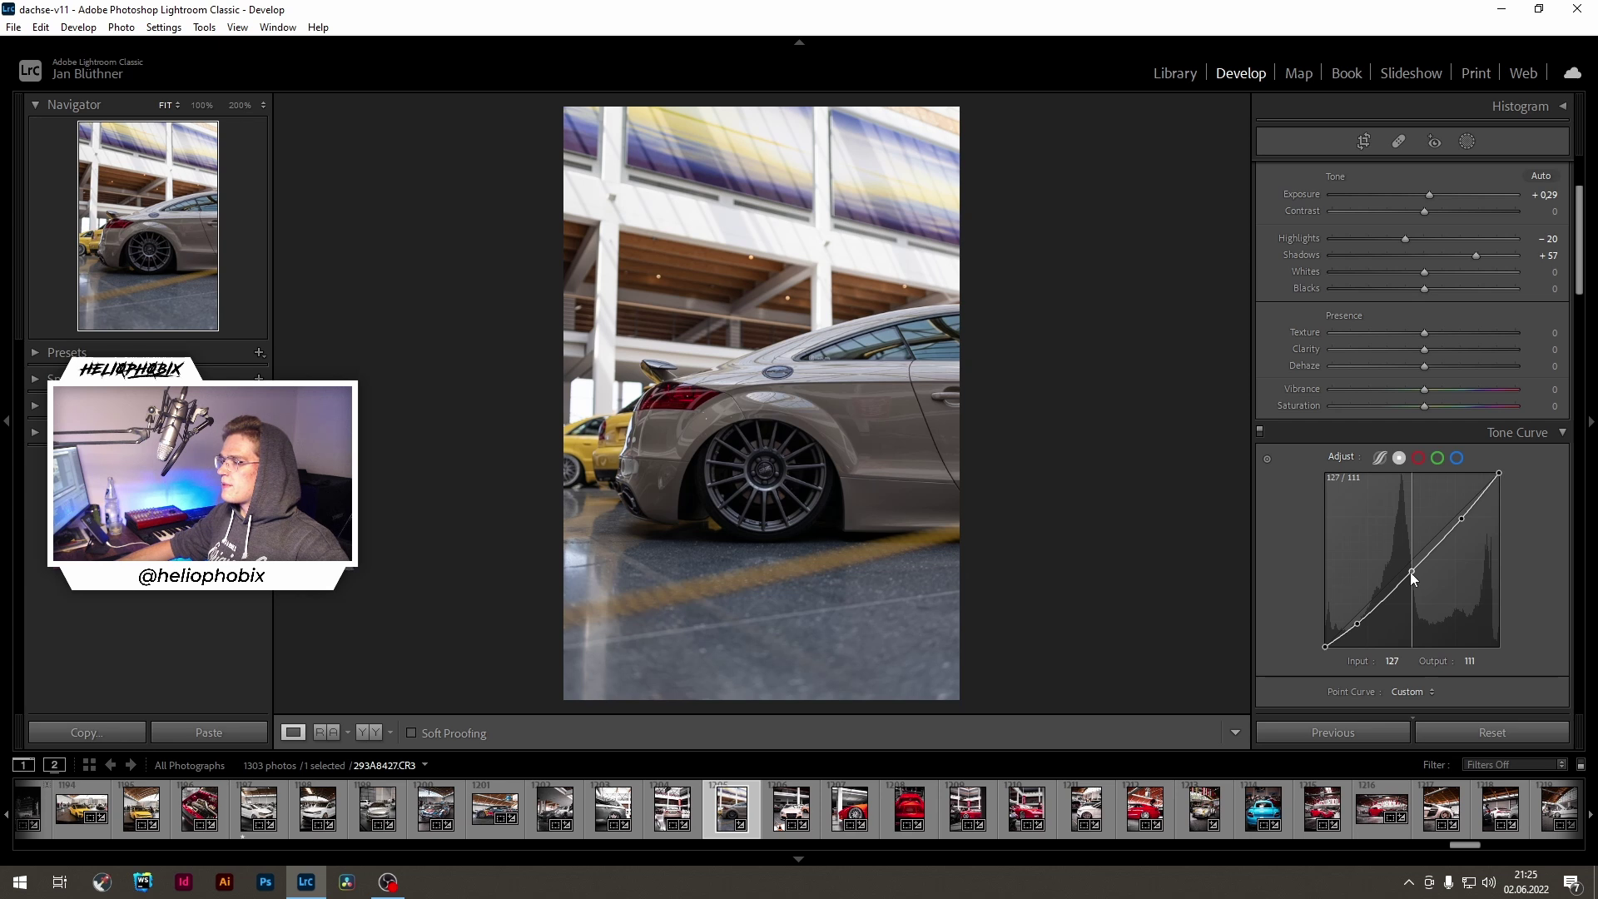
left_click_drag(1412, 572, 1409, 574)
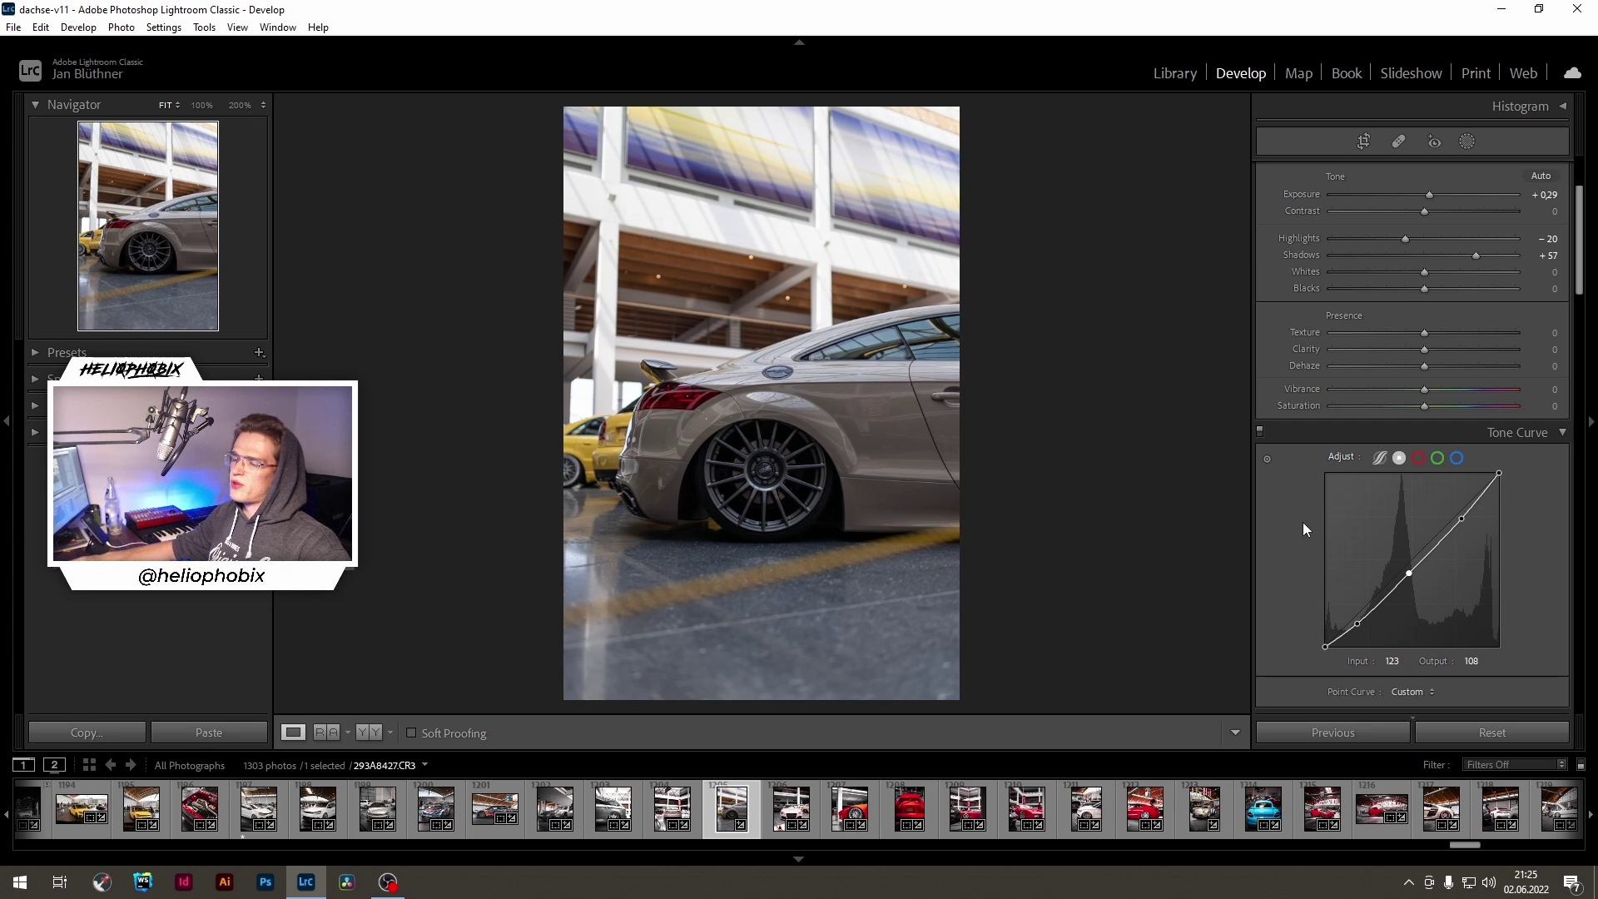
Step: Raise Exposure to +0.52 and lower the tone curve's middle point to 122/101
scroll(1303, 519, "up", 3)
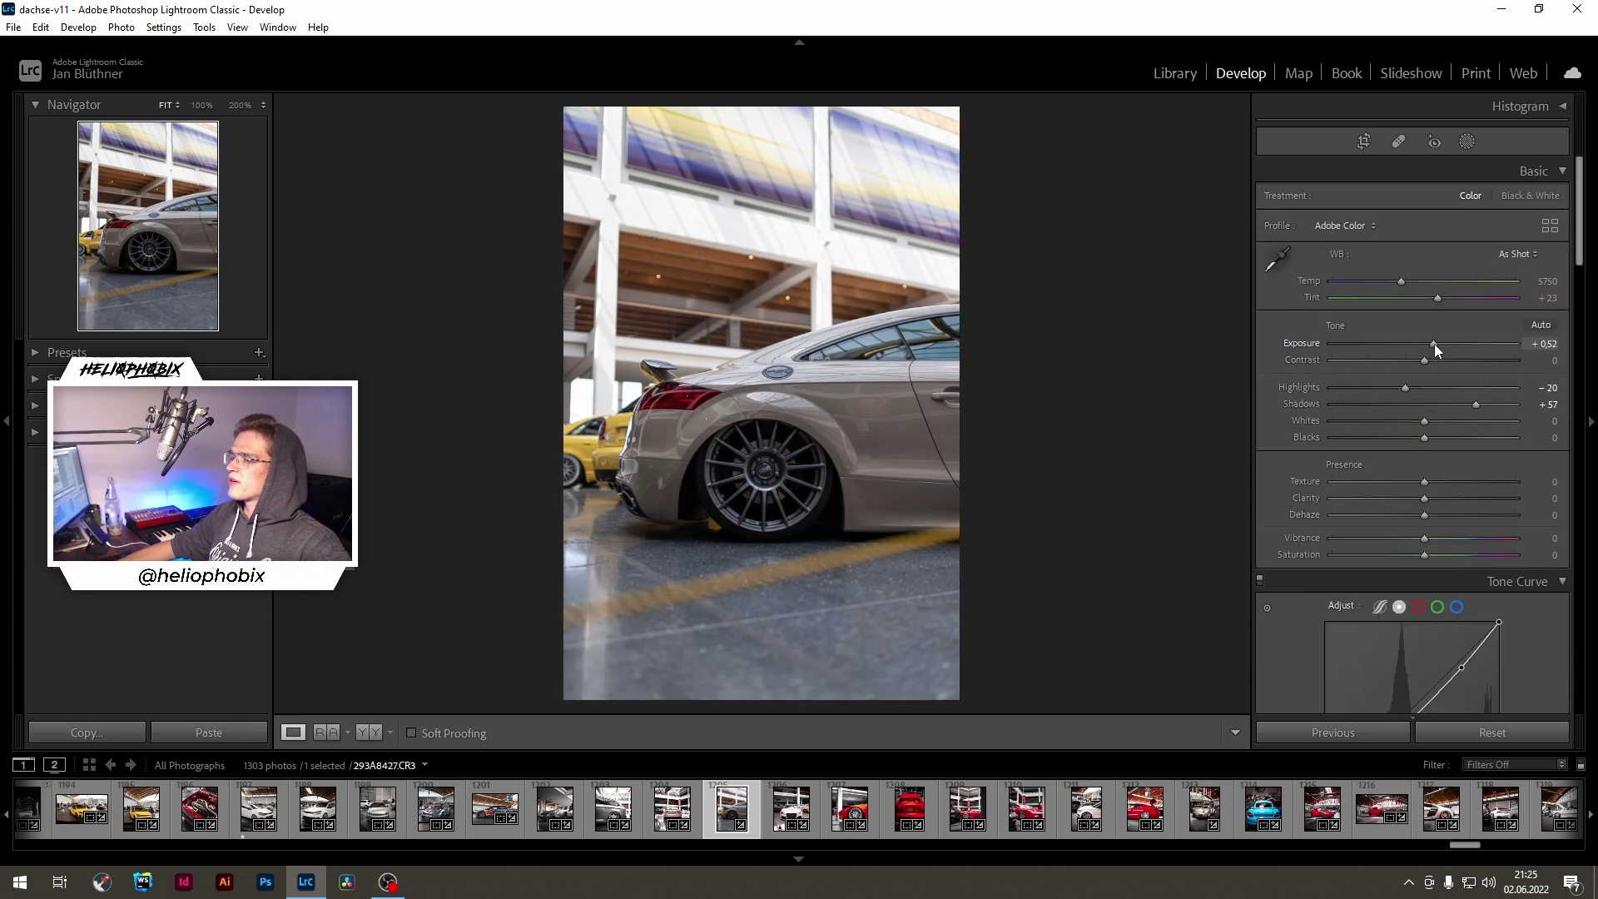
scroll(1365, 458, "down", 3)
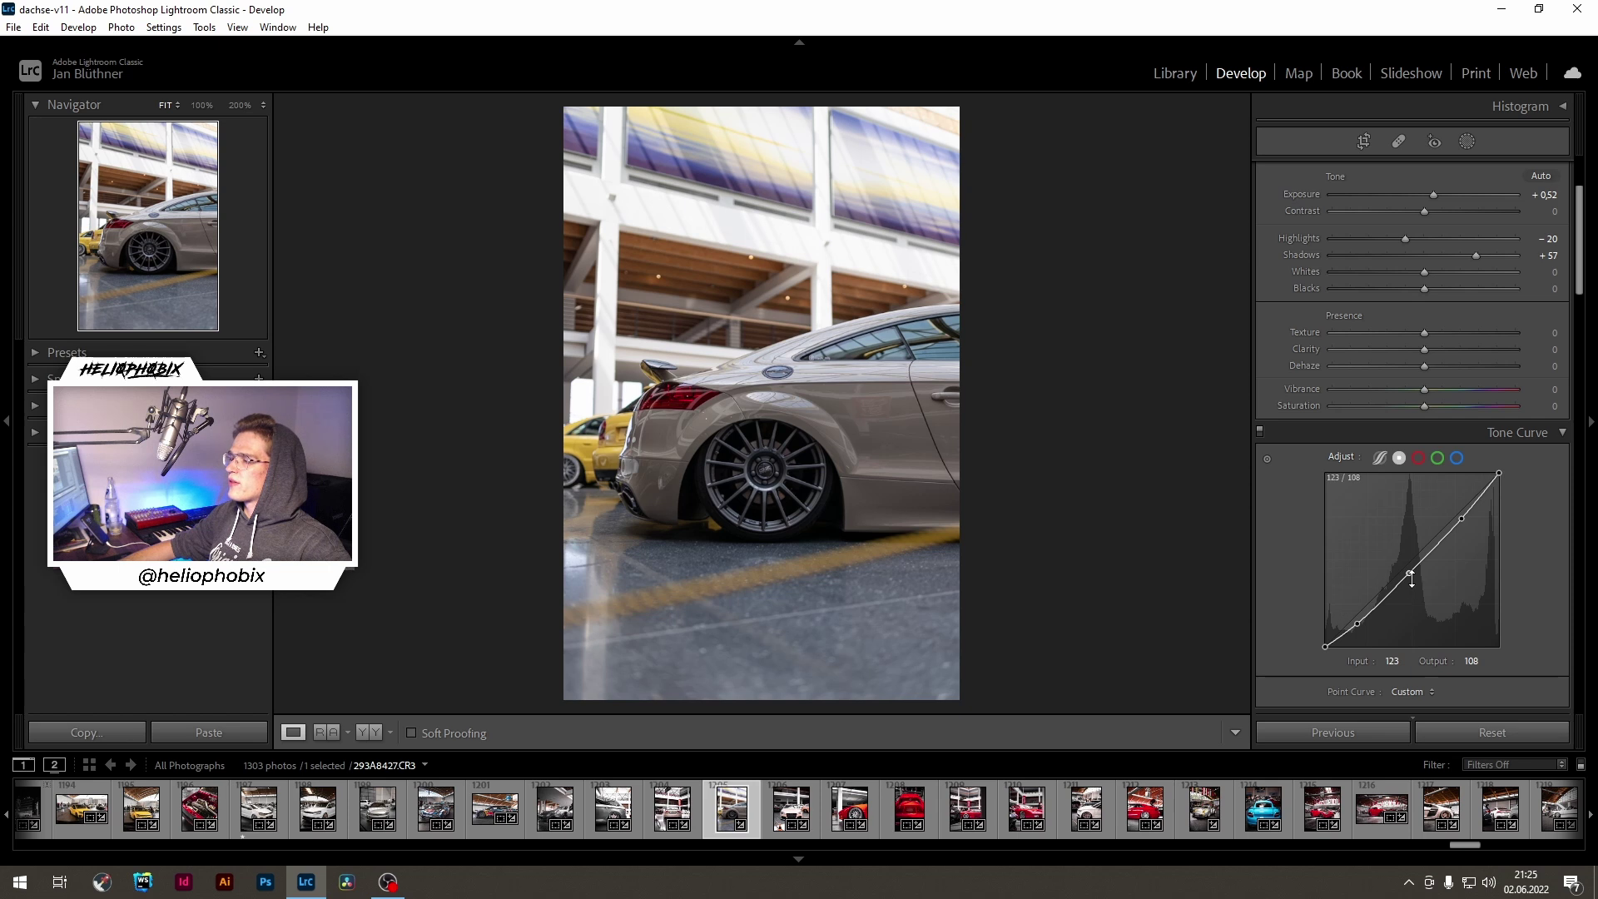
left_click_drag(1412, 577, 1408, 579)
Step: Raise Shadows to +69
scroll(1292, 551, "up", 3)
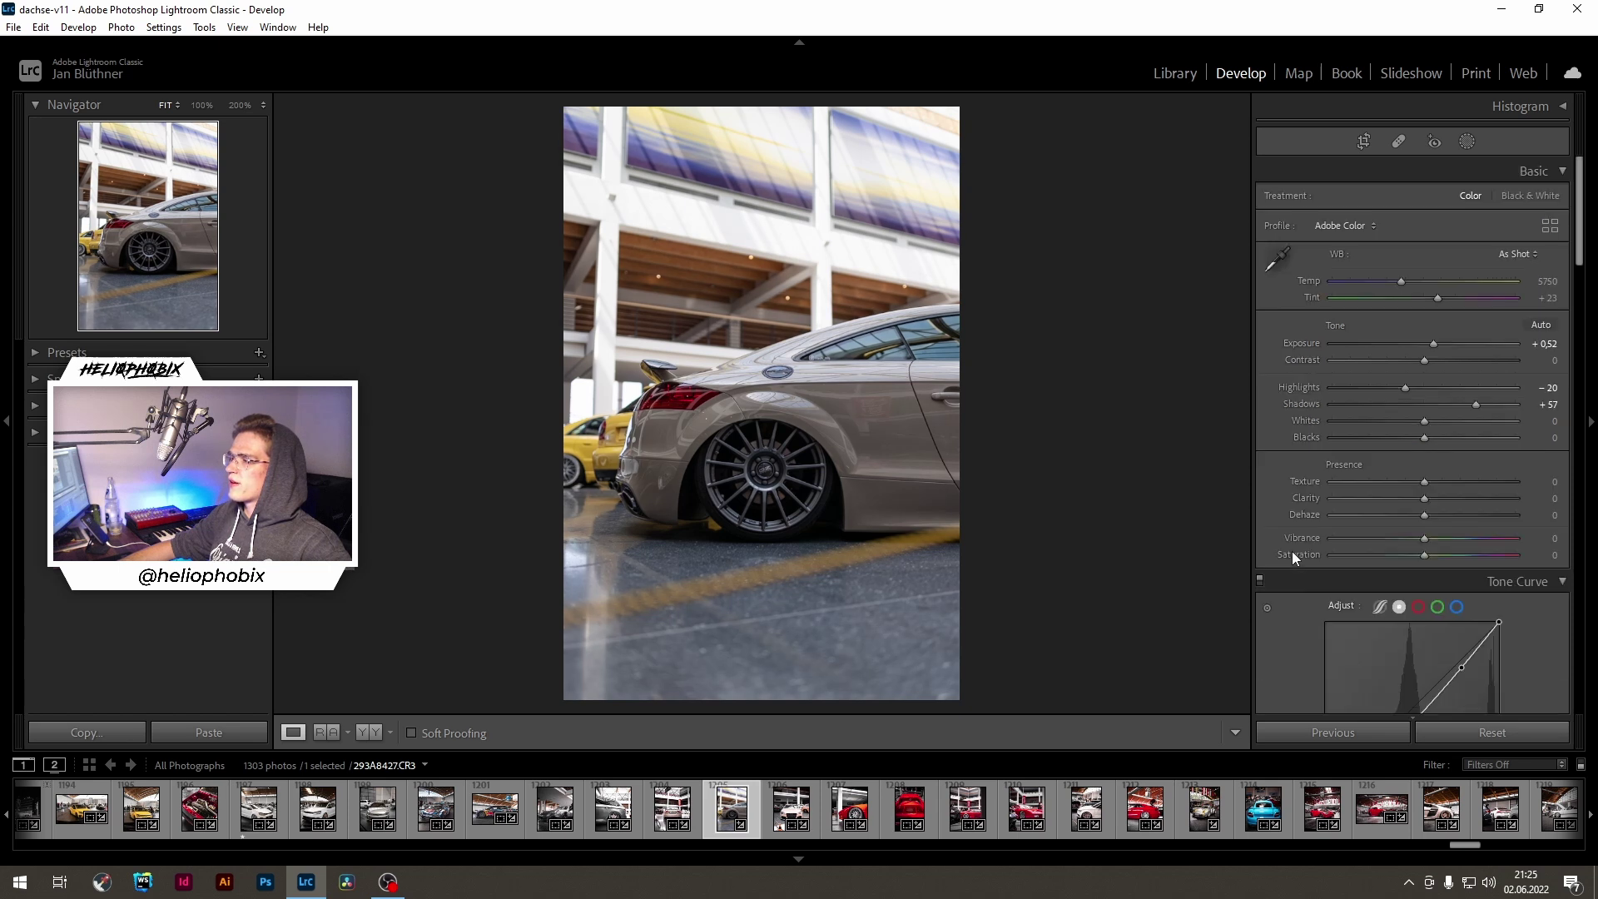
left_click_drag(1475, 405, 1487, 405)
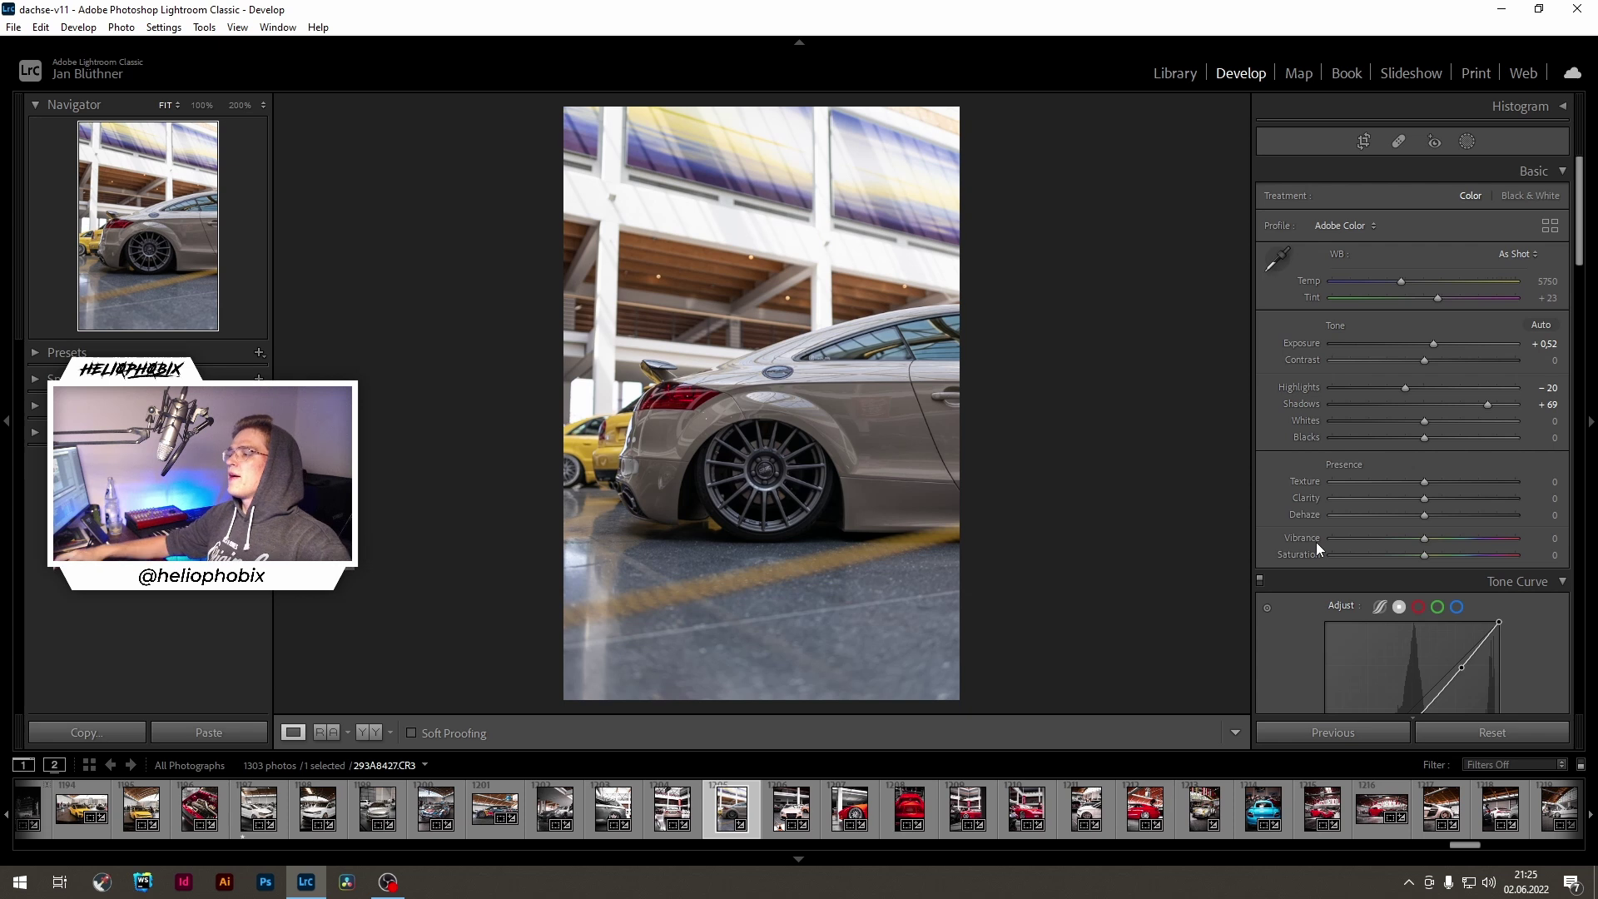
Step: Set the Saturation of both the Blue and Aqua color ranges to -100
scroll(1302, 539, "down", 9)
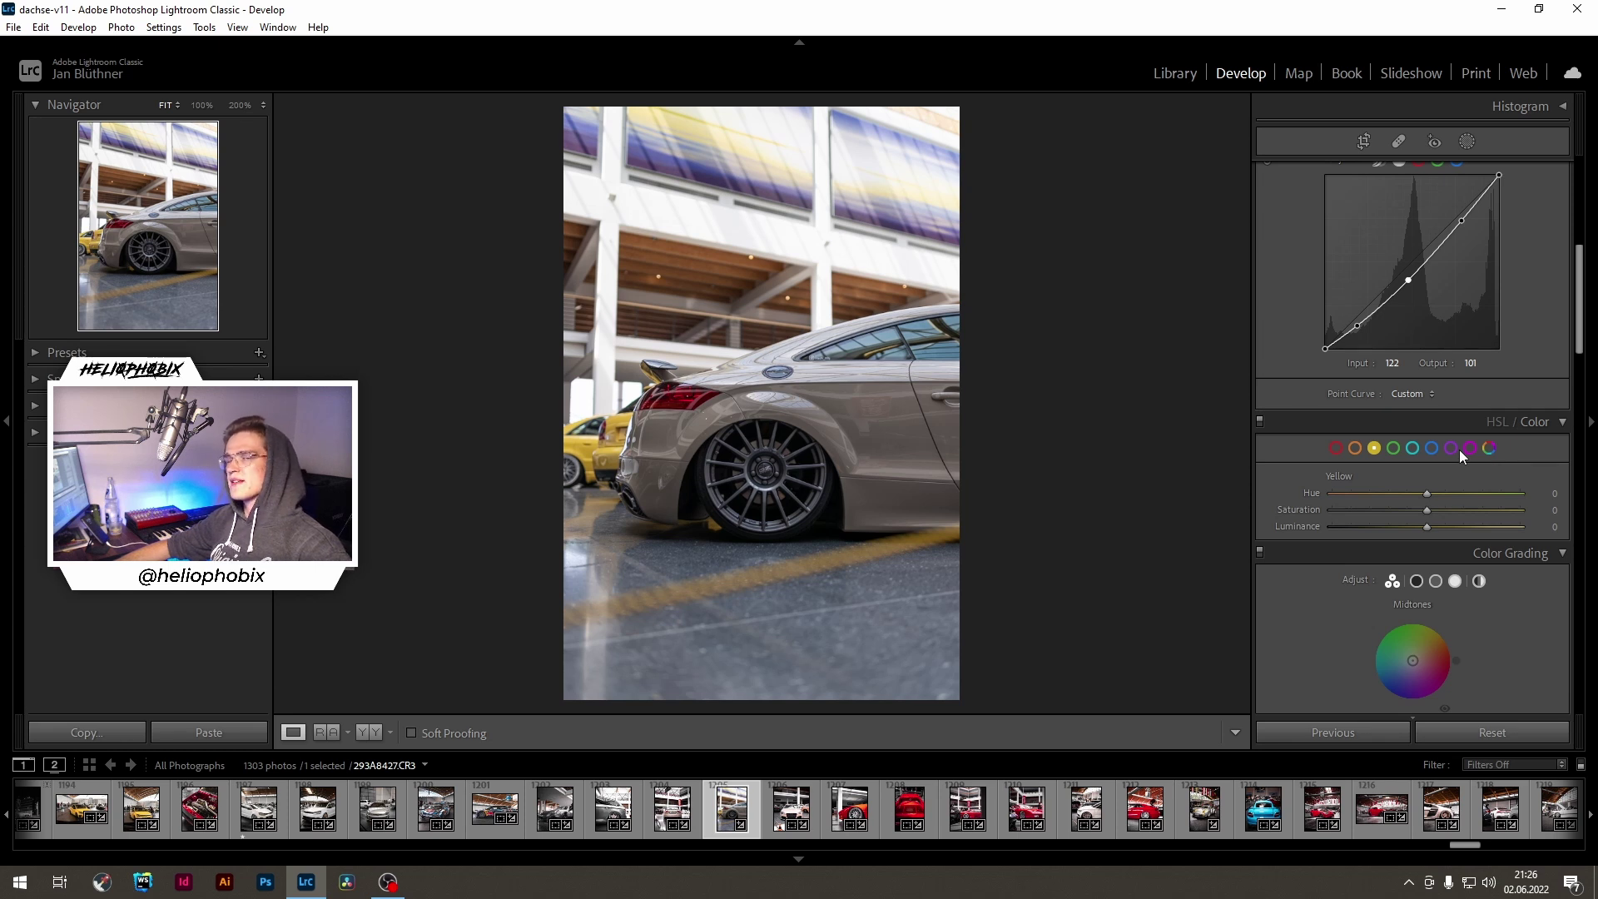
left_click(1431, 447)
left_click_drag(1427, 509, 1190, 518)
left_click(1412, 448)
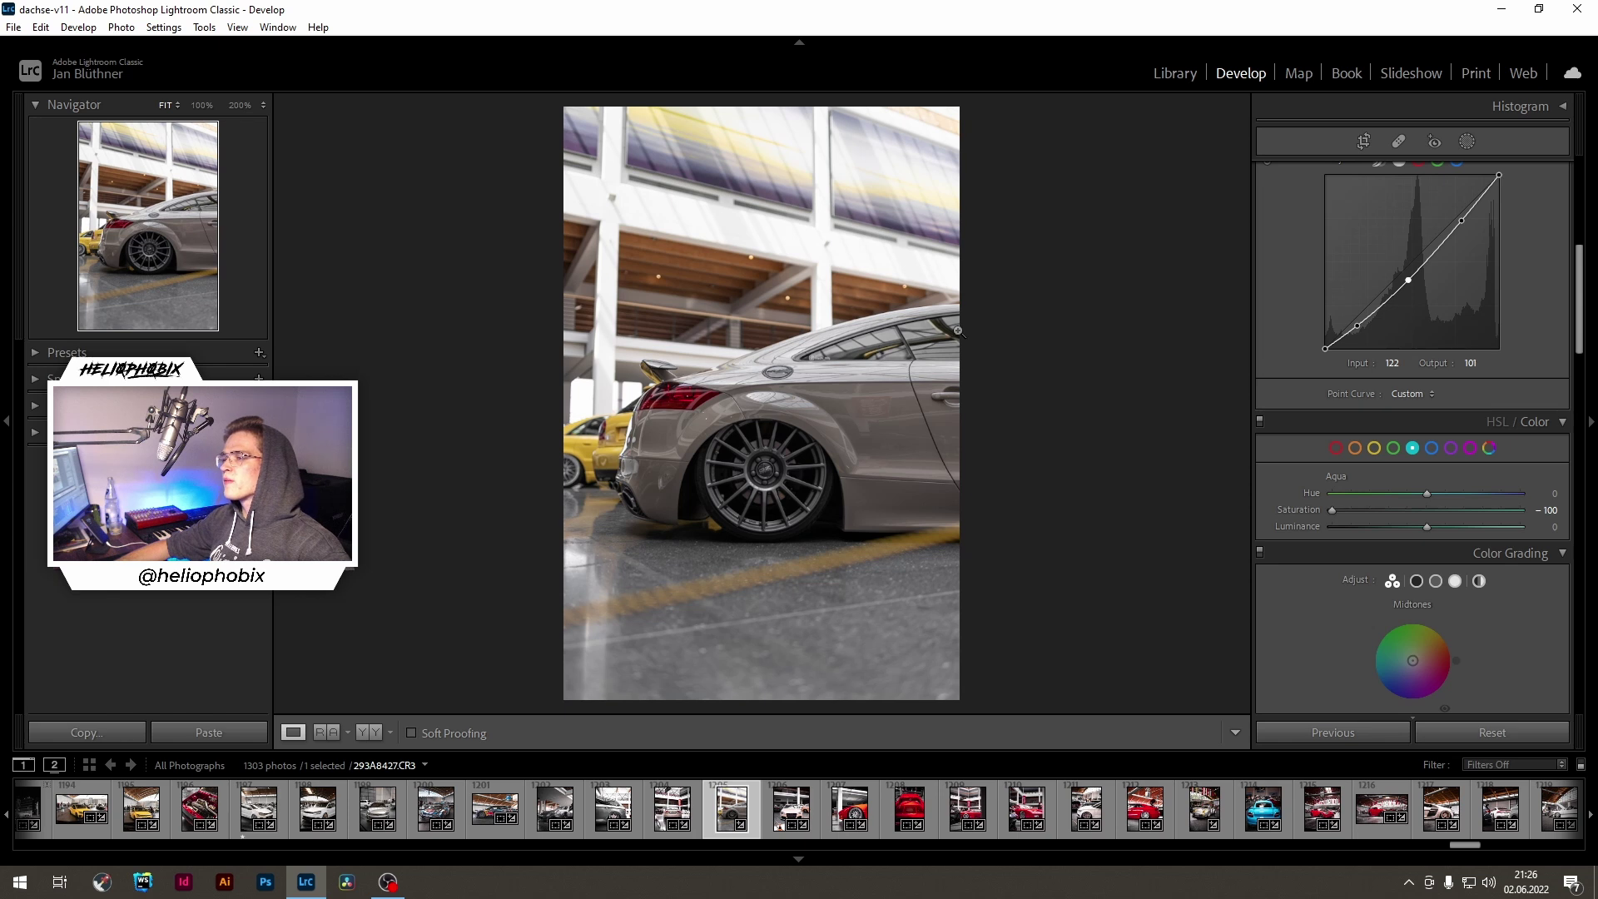
left_click(1431, 449)
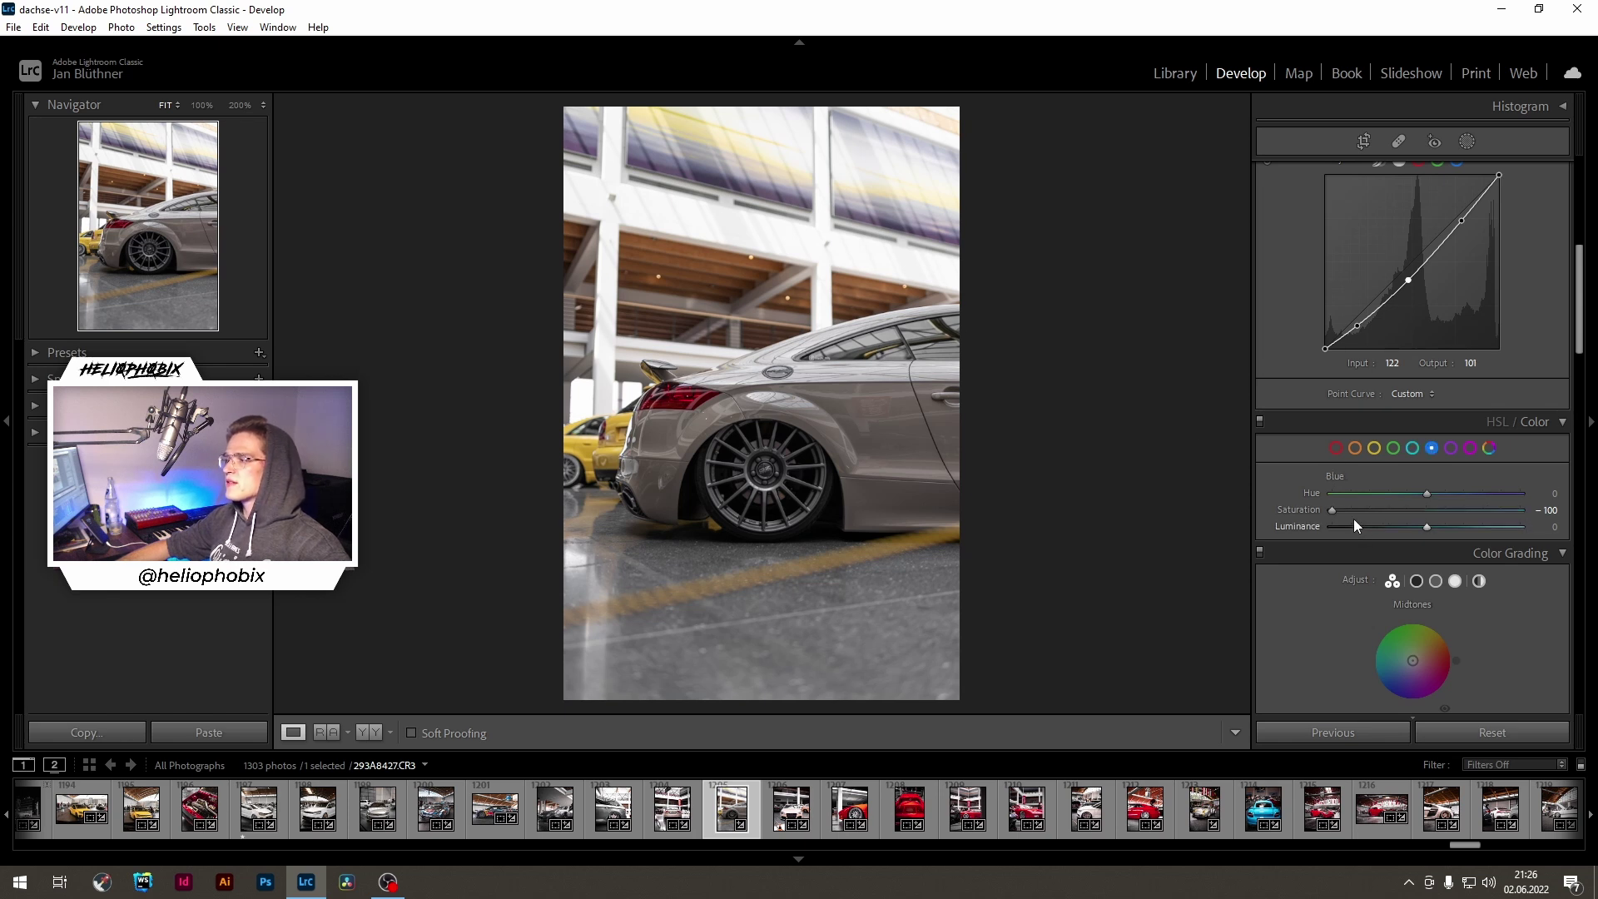
Step: Reset the Blue Saturation to 0, inspect the car's side windows up close, and return the value to -100
left_click_drag(1357, 510, 1426, 509)
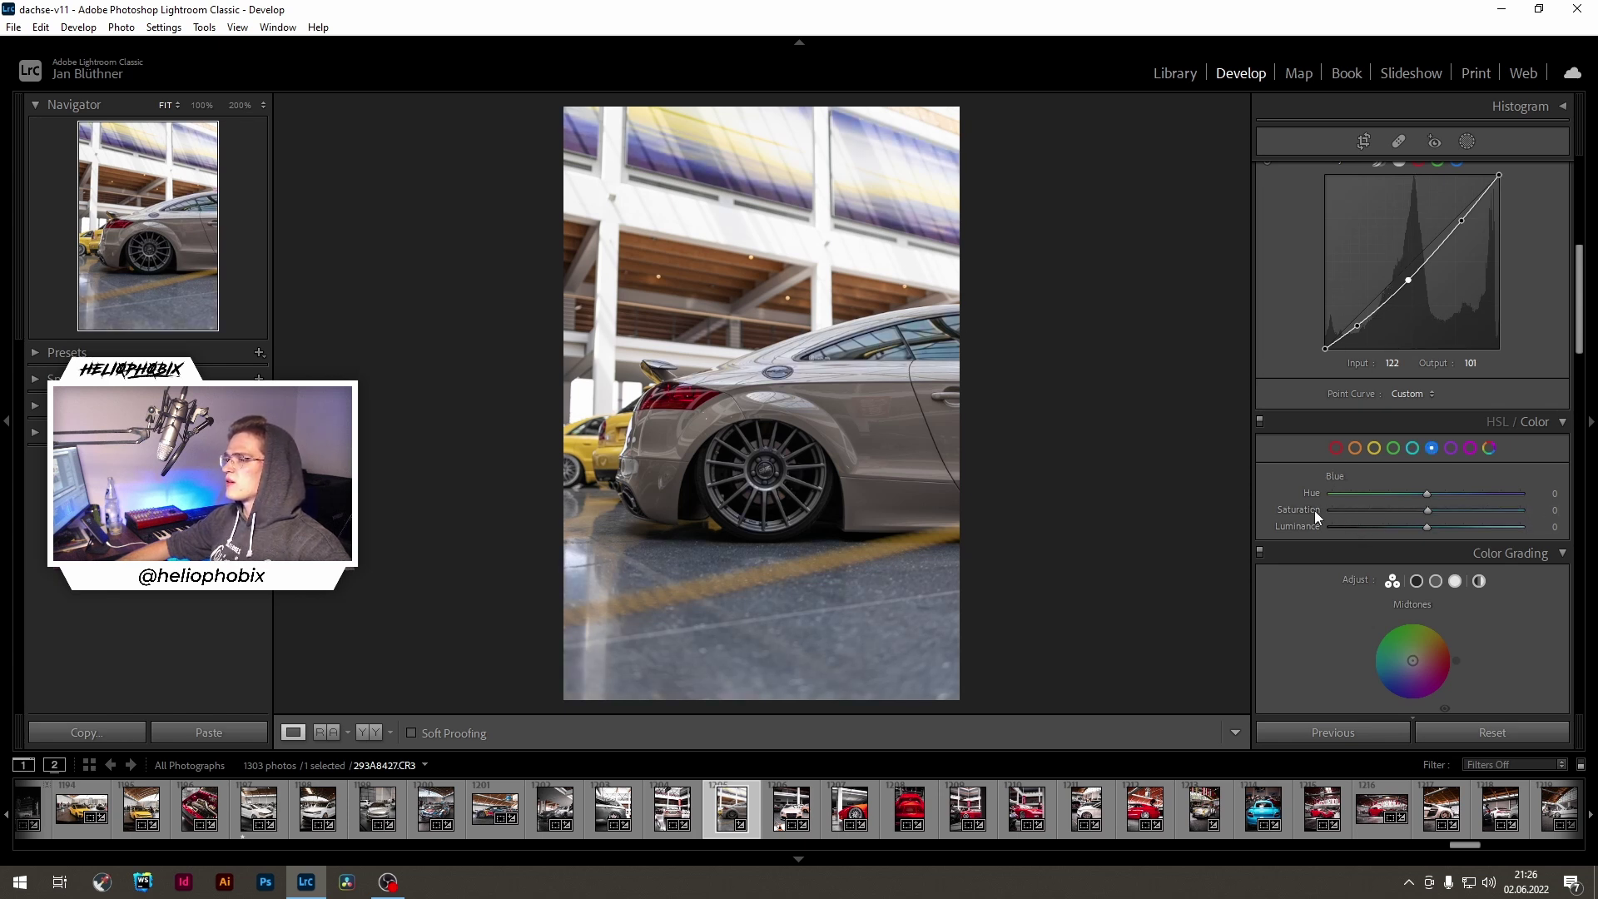
left_click(903, 345)
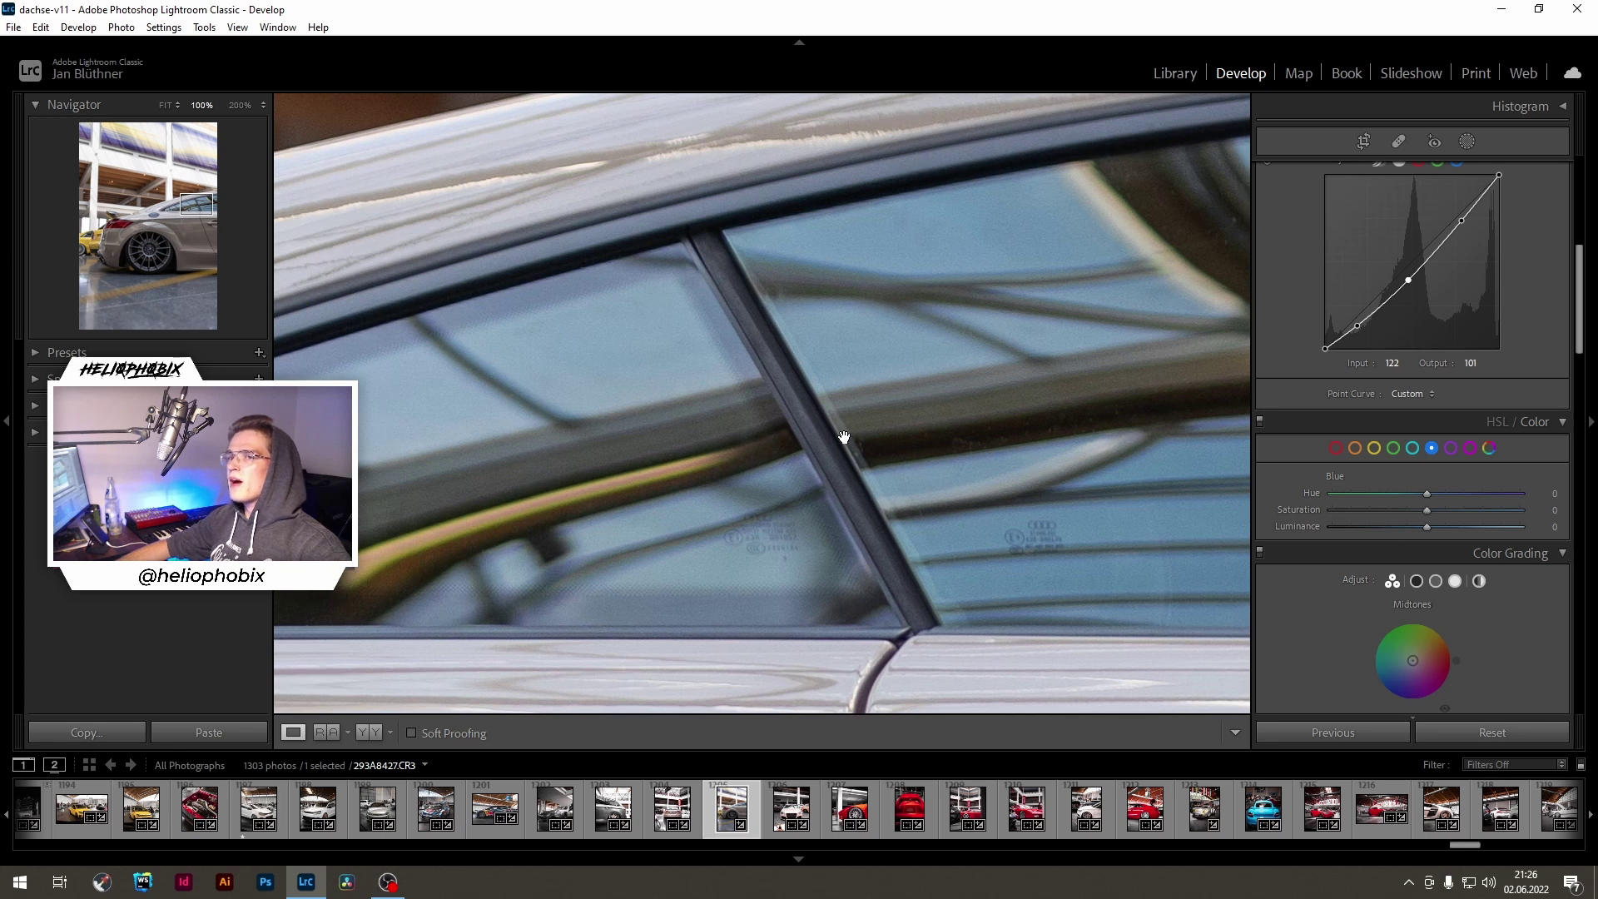
left_click(736, 444)
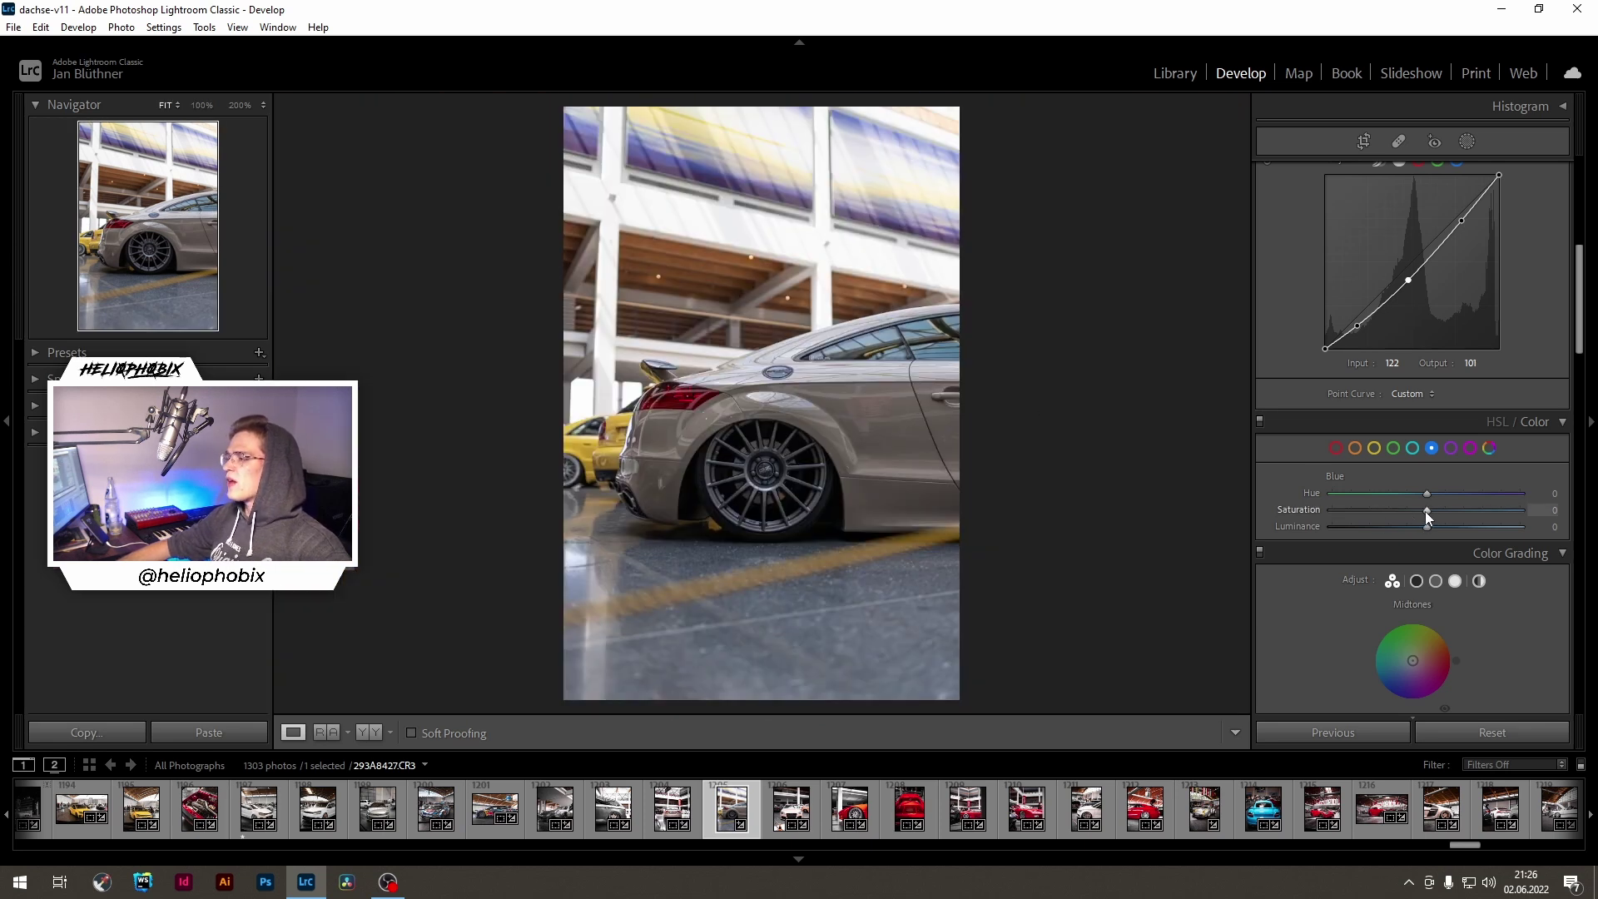
left_click_drag(1425, 511, 1240, 577)
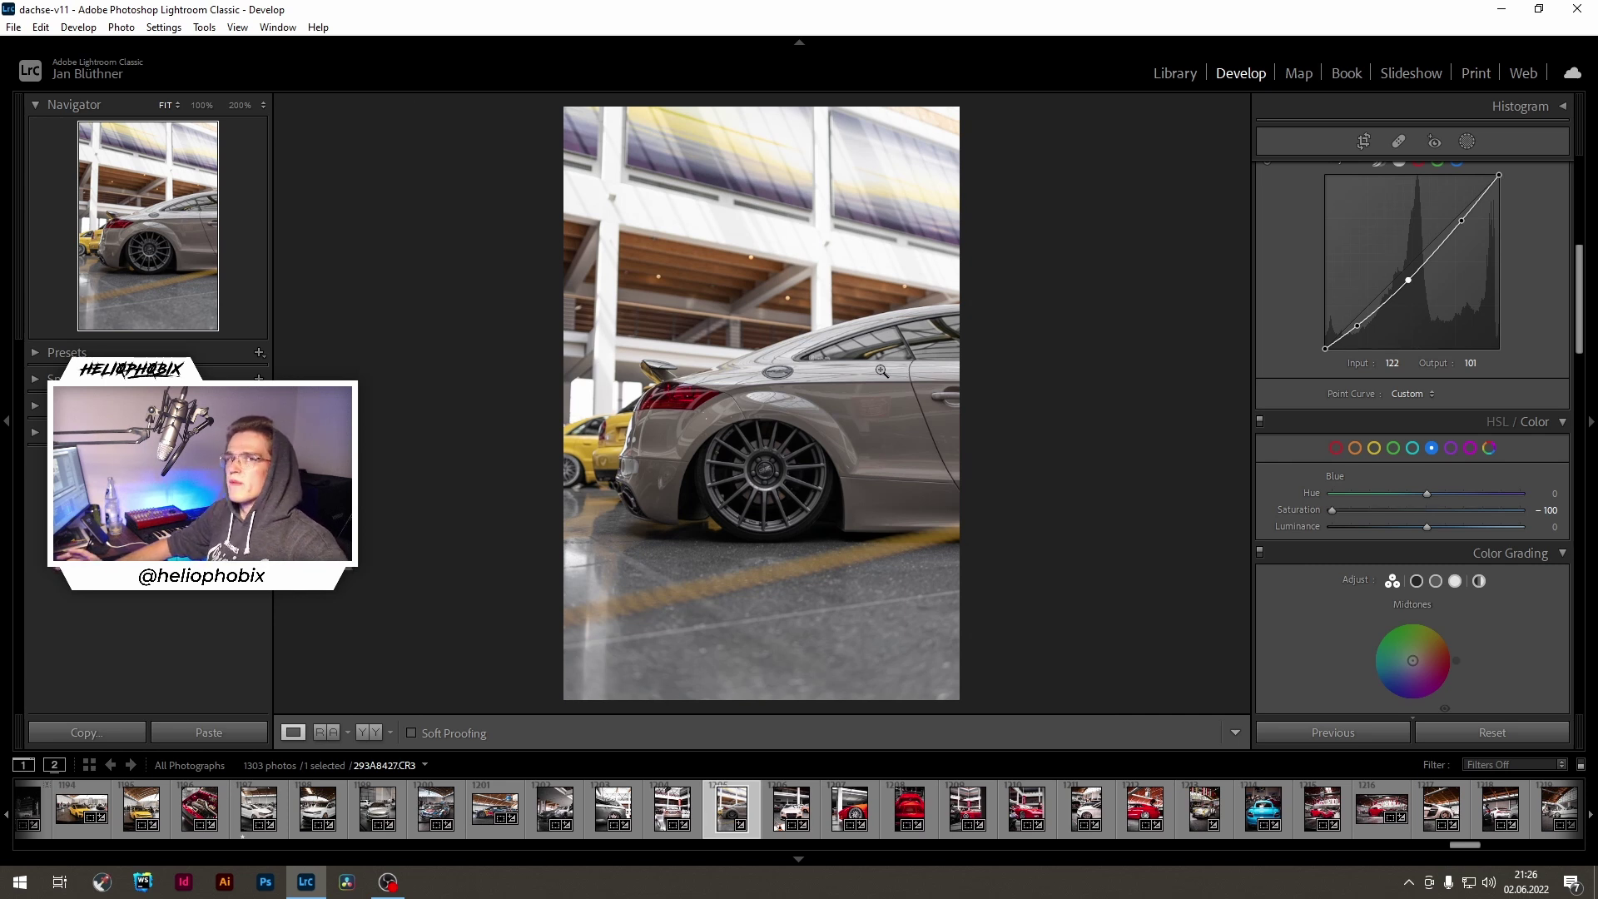
Step: Try the Aqua color range at Saturation +100 for comparison, and set it back to -100
left_click(1413, 447)
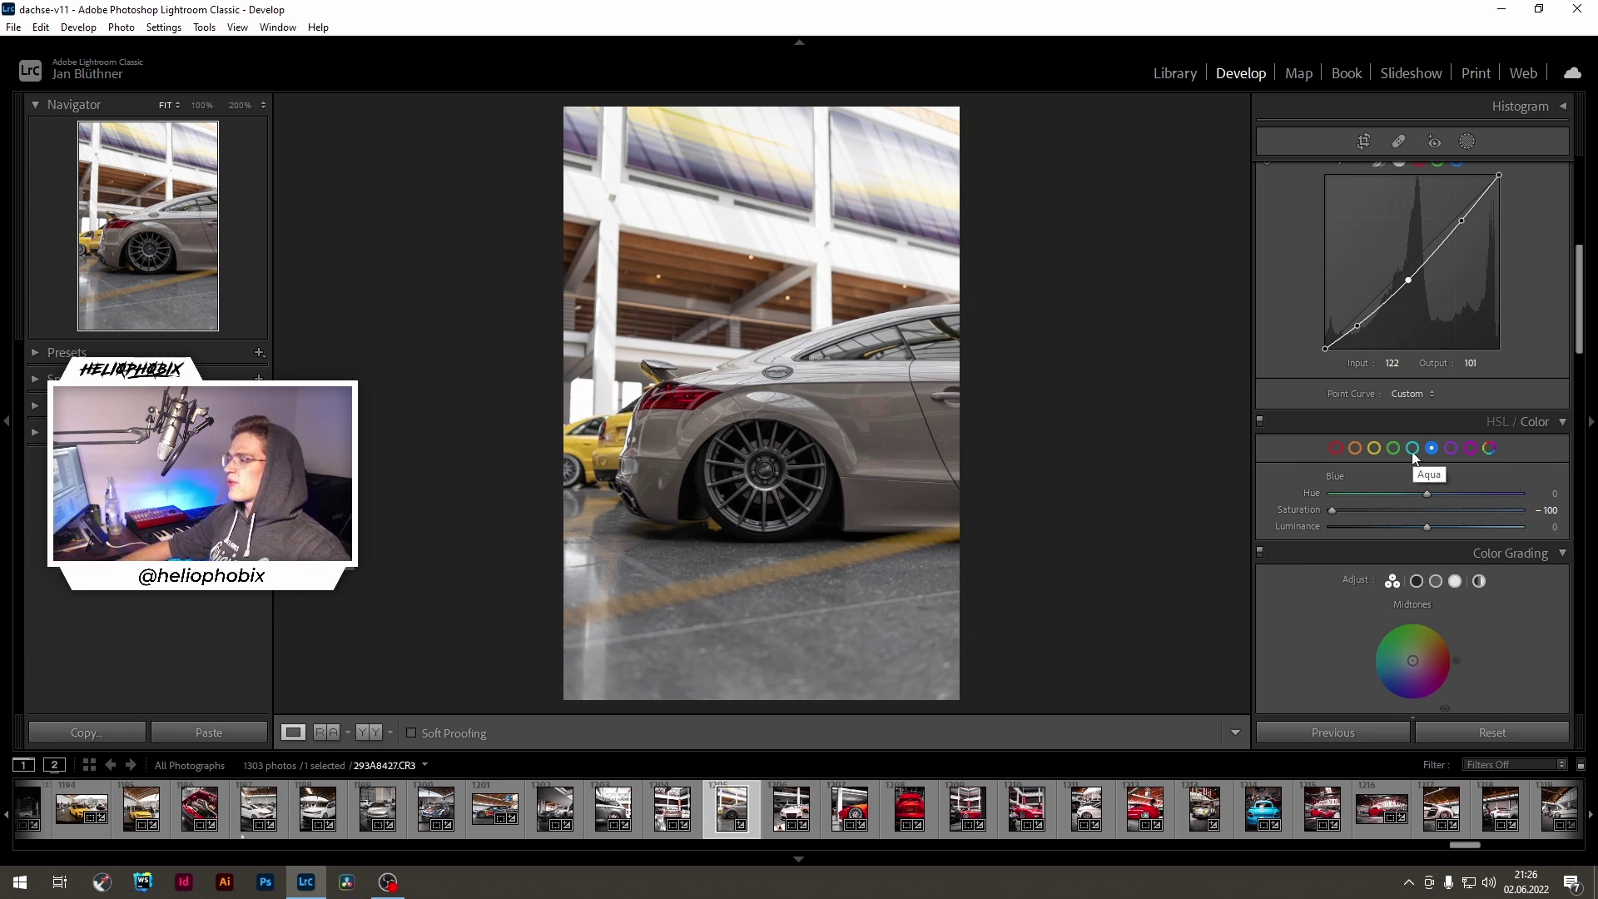
left_click_drag(1426, 509, 1366, 511)
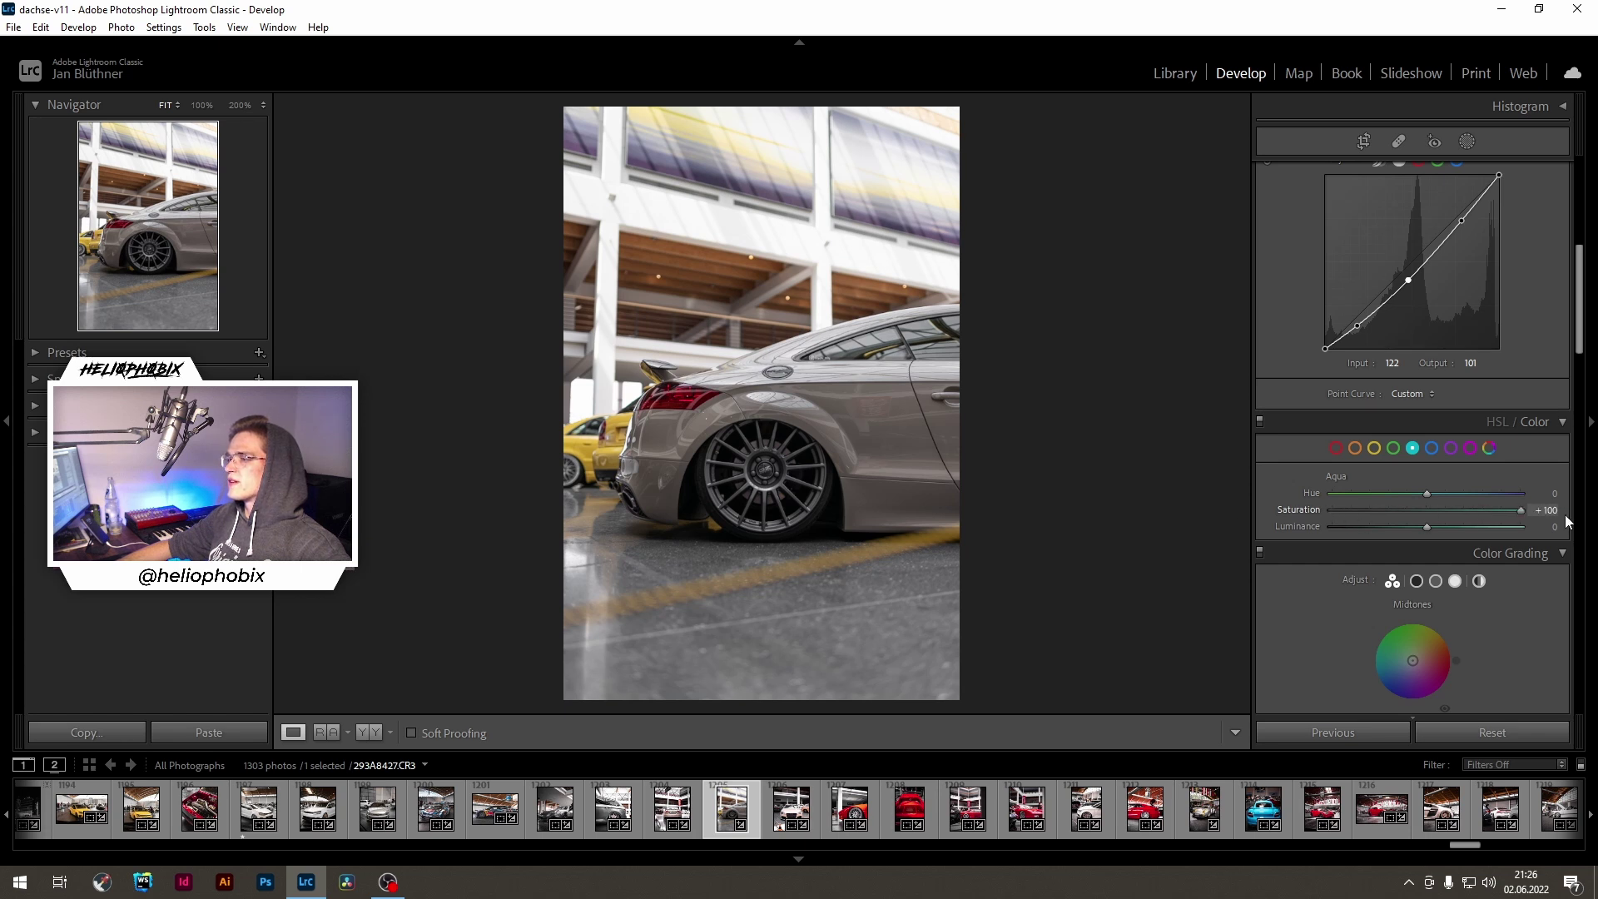
left_click_drag(1549, 511, 1210, 517)
left_click_drag(1565, 521, 954, 342)
left_click(954, 342)
left_click(982, 384)
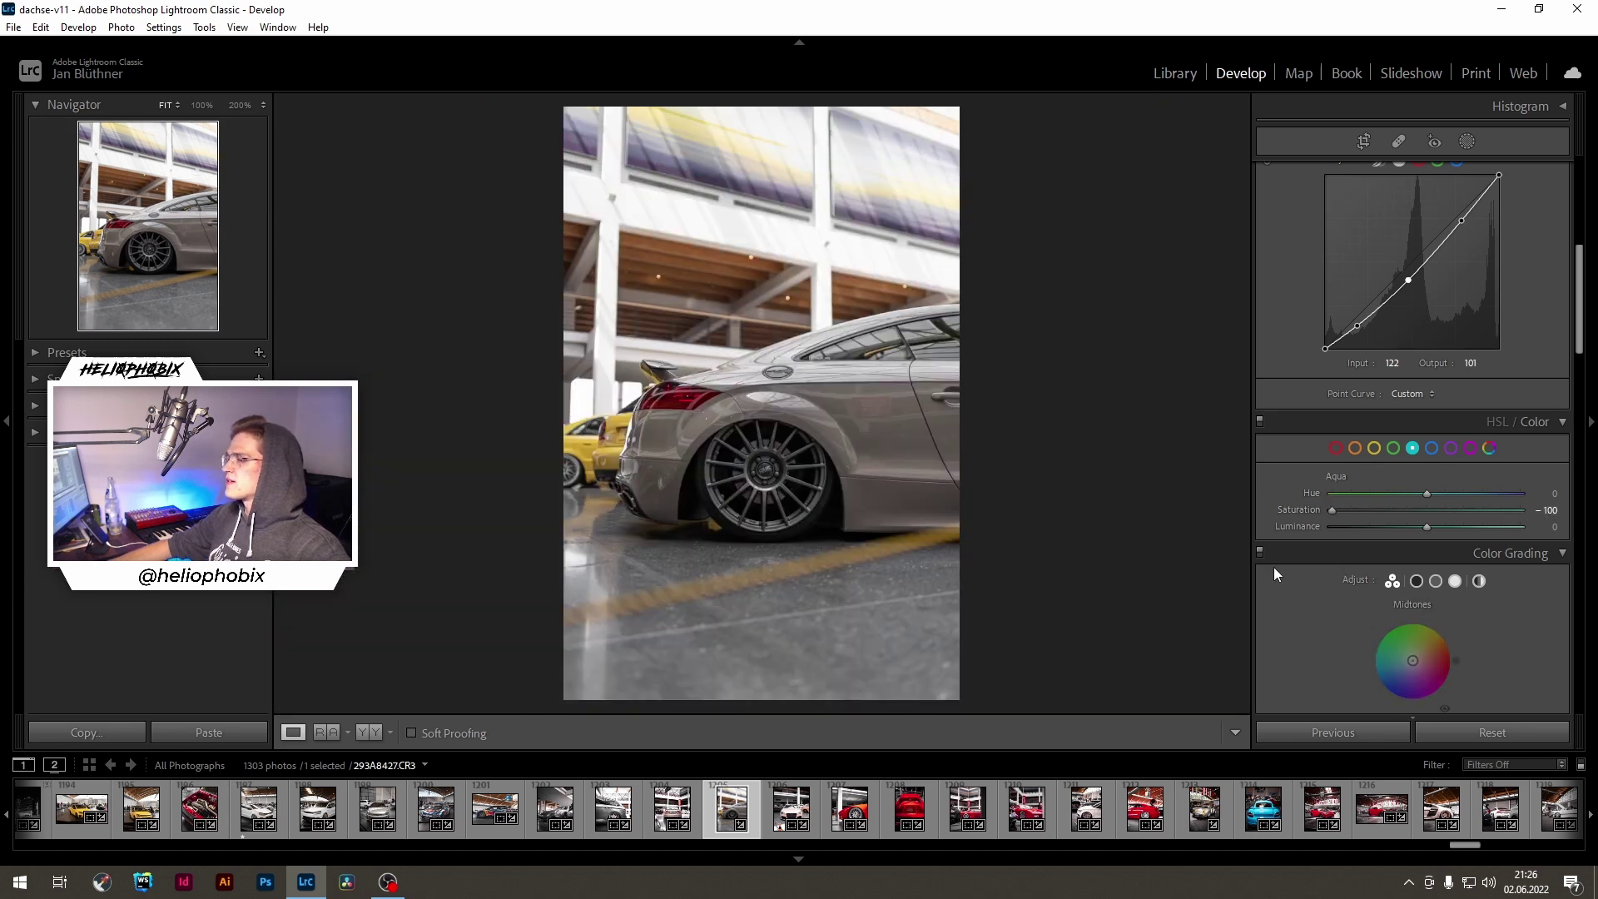
Step: Set the Green color range's Hue to -100, trying Saturation at +44 and resetting it to 0
left_click(1395, 449)
left_click_drag(1428, 494, 1231, 503)
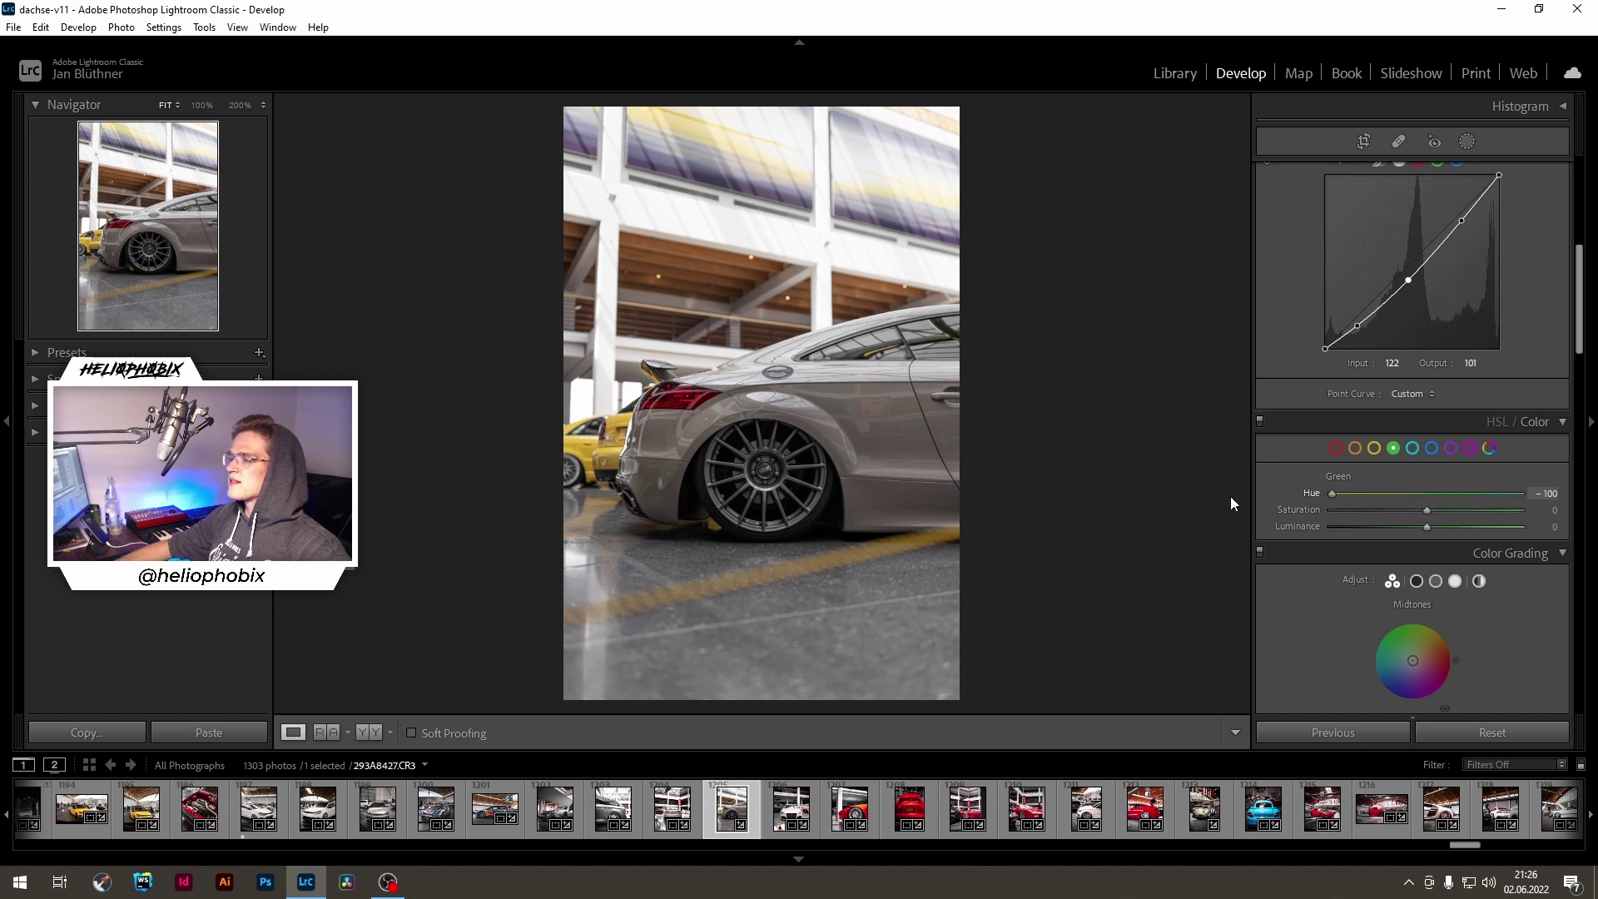
left_click_drag(1427, 509, 1480, 508)
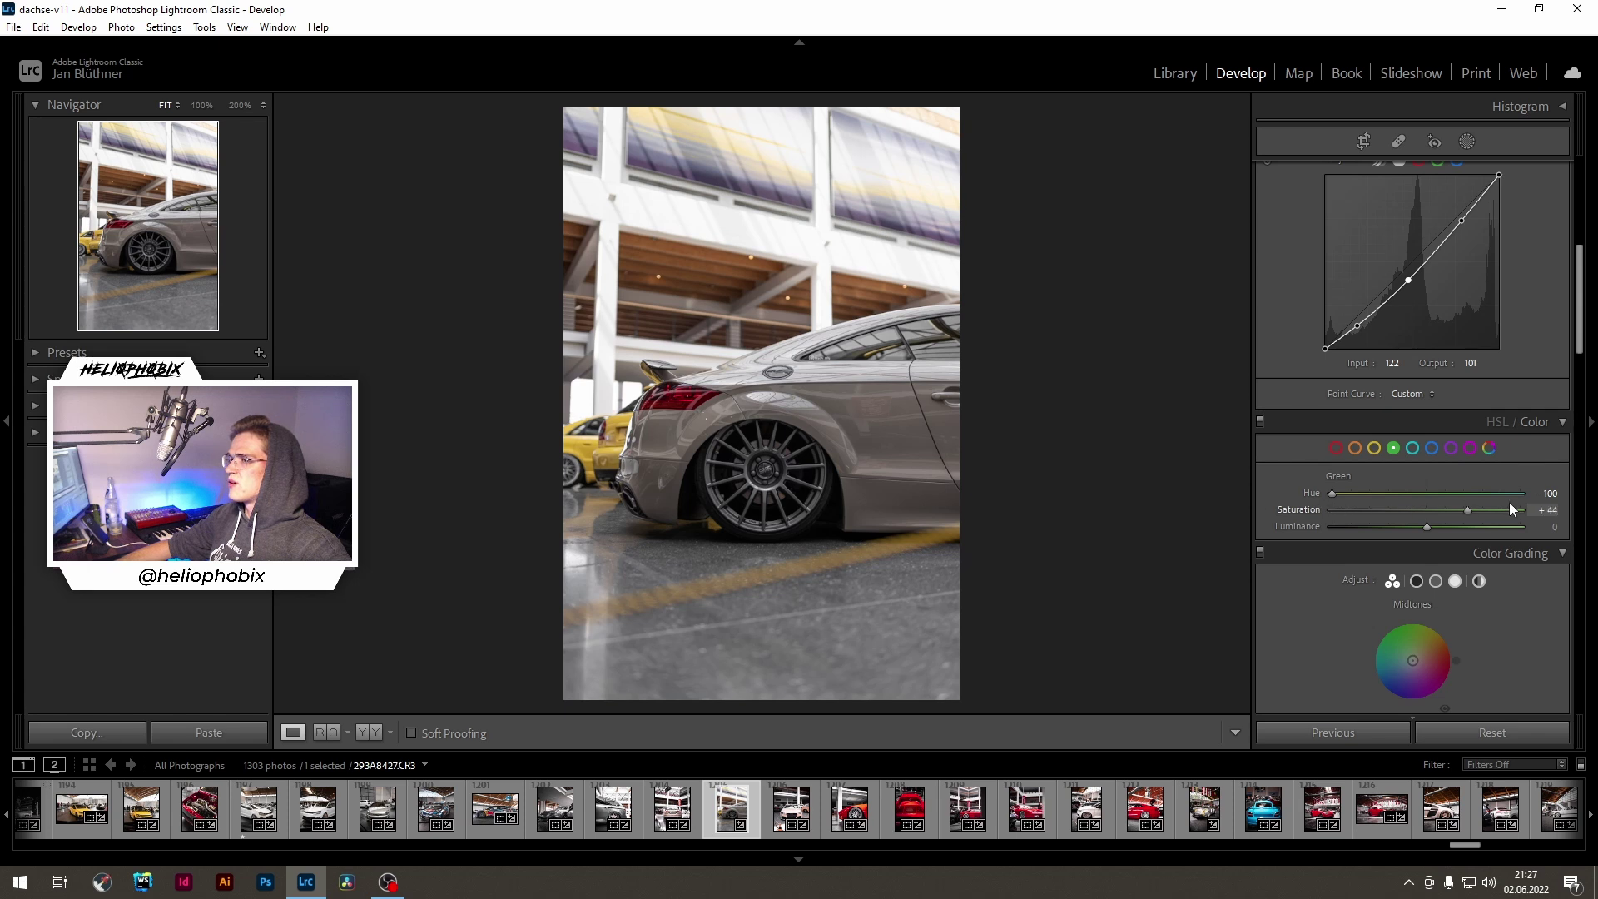
double_click(1300, 511)
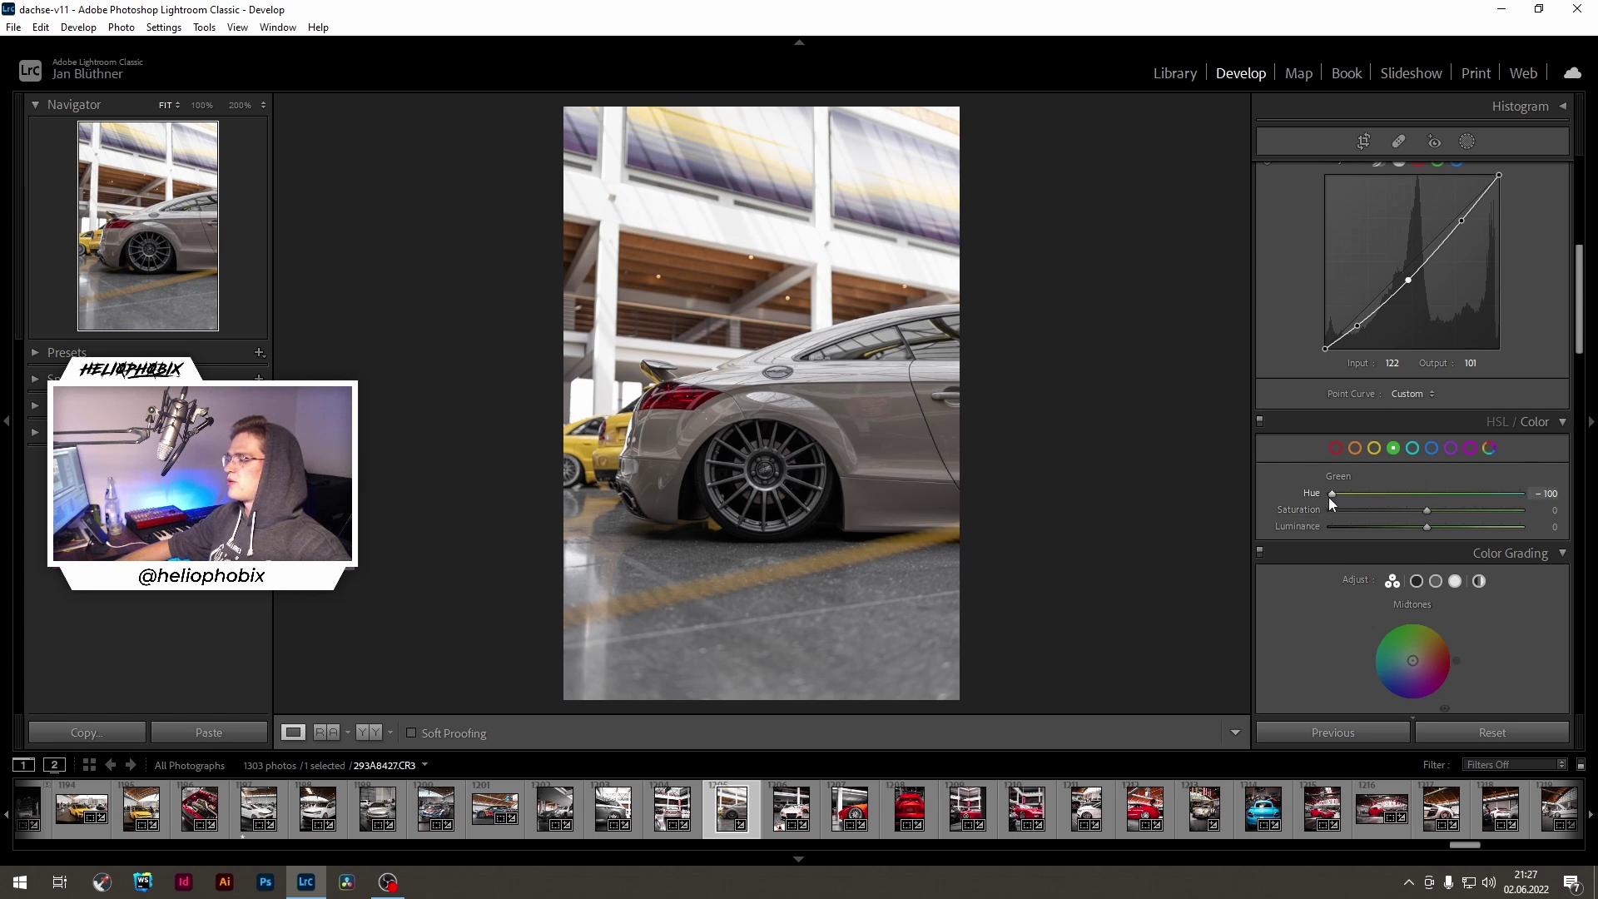
Step: Shift the Yellow color range toward orange by setting its Hue to -40
left_click(1373, 448)
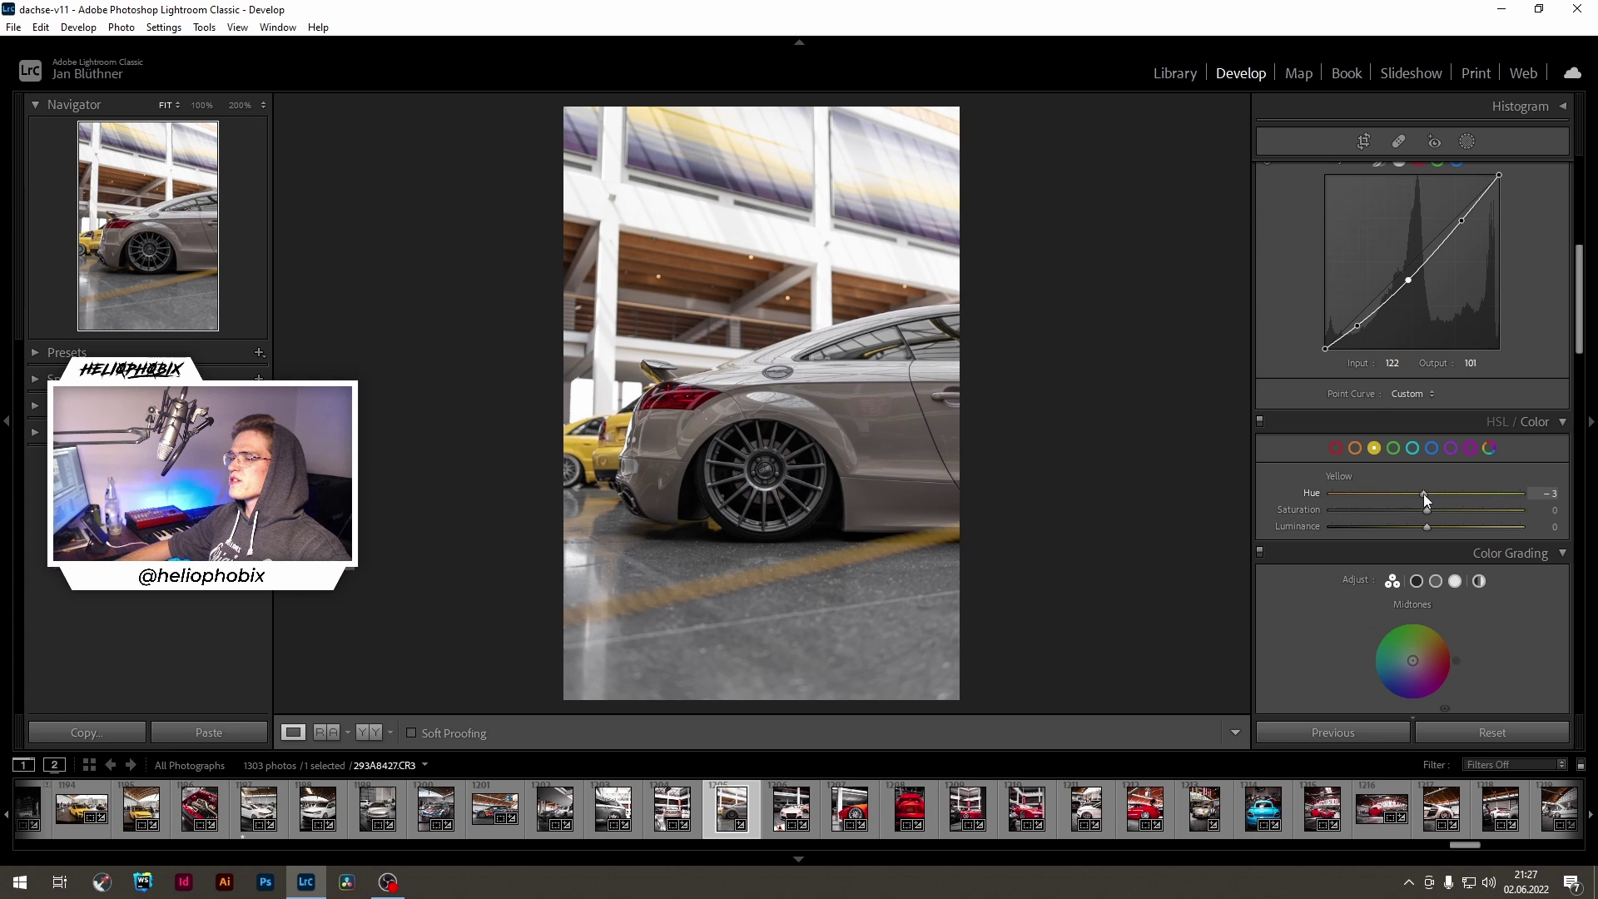
left_click_drag(1424, 492, 1252, 492)
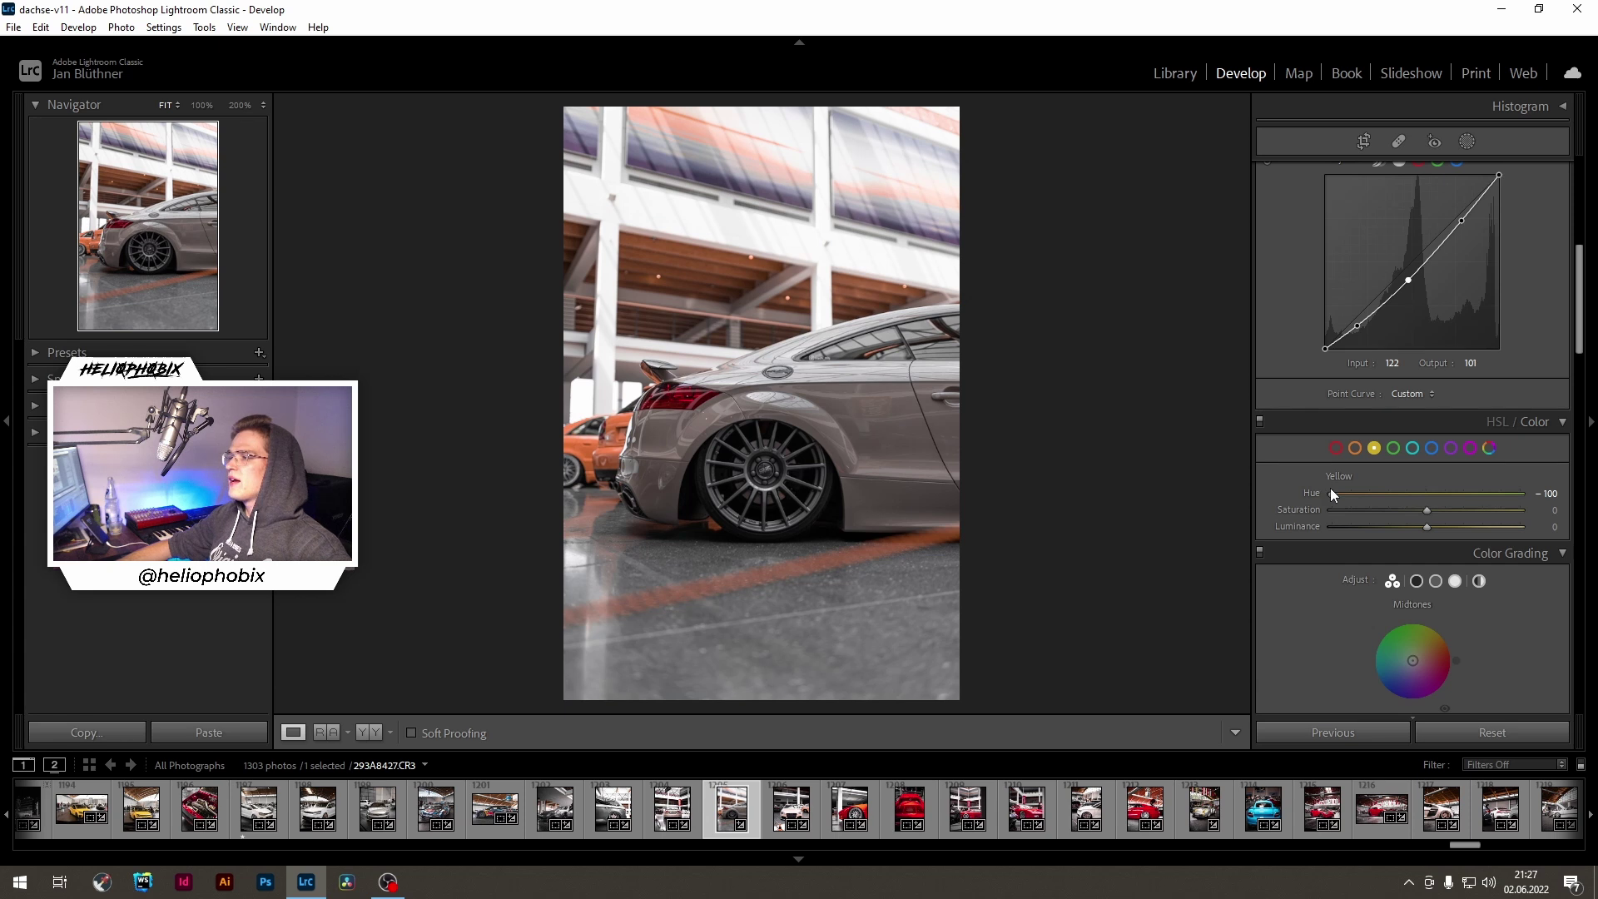
left_click_drag(1333, 493, 1365, 496)
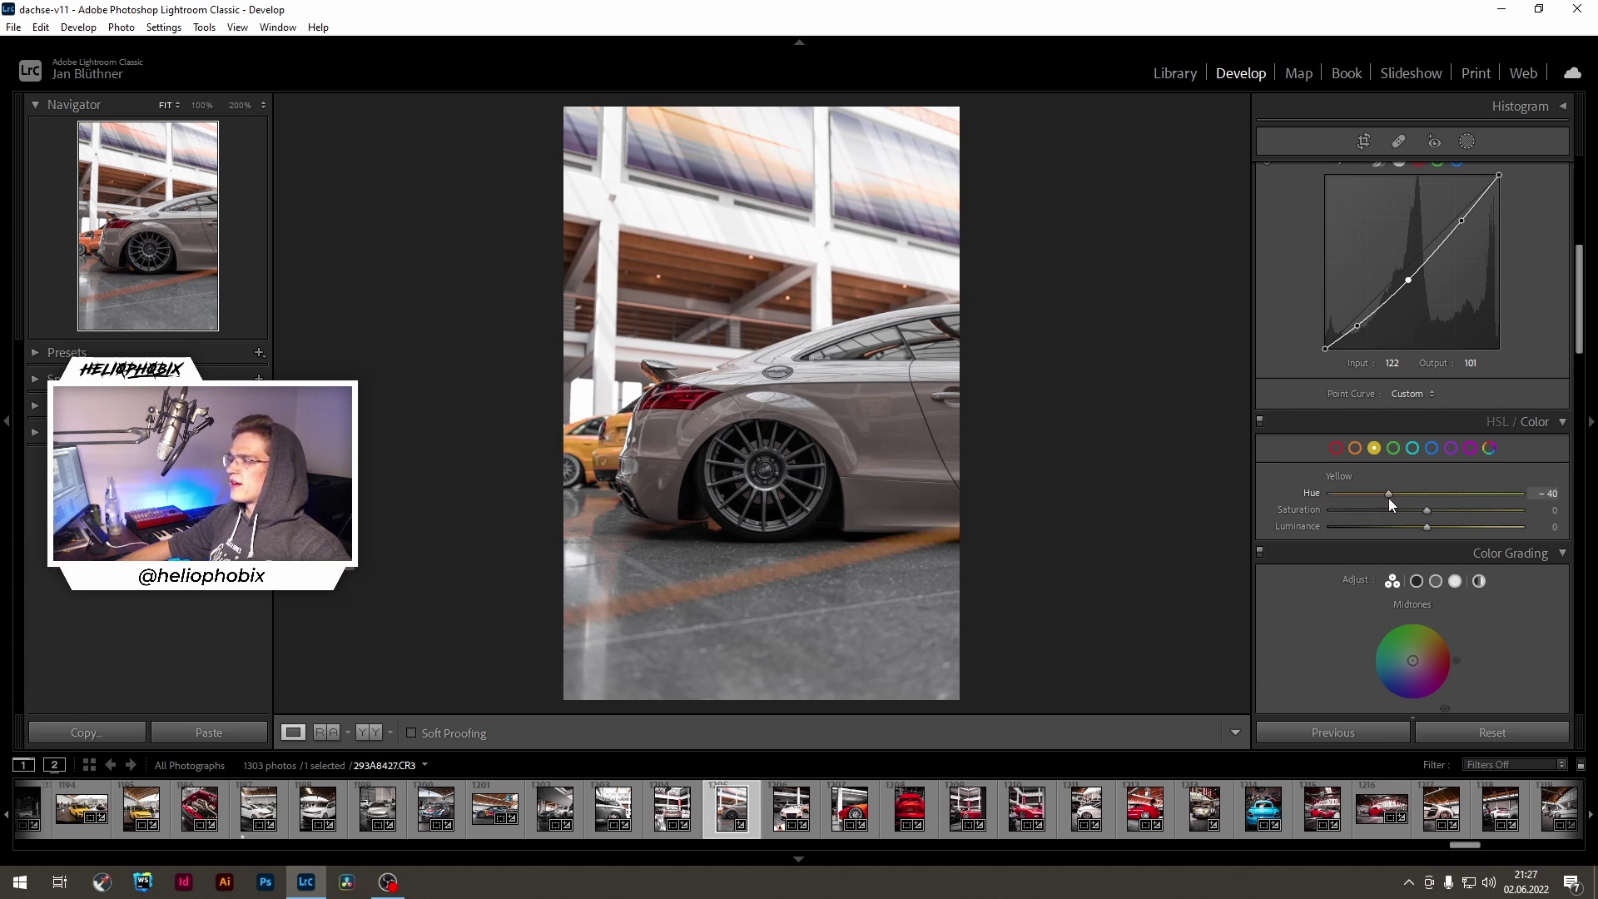
left_click_drag(1389, 498, 1387, 498)
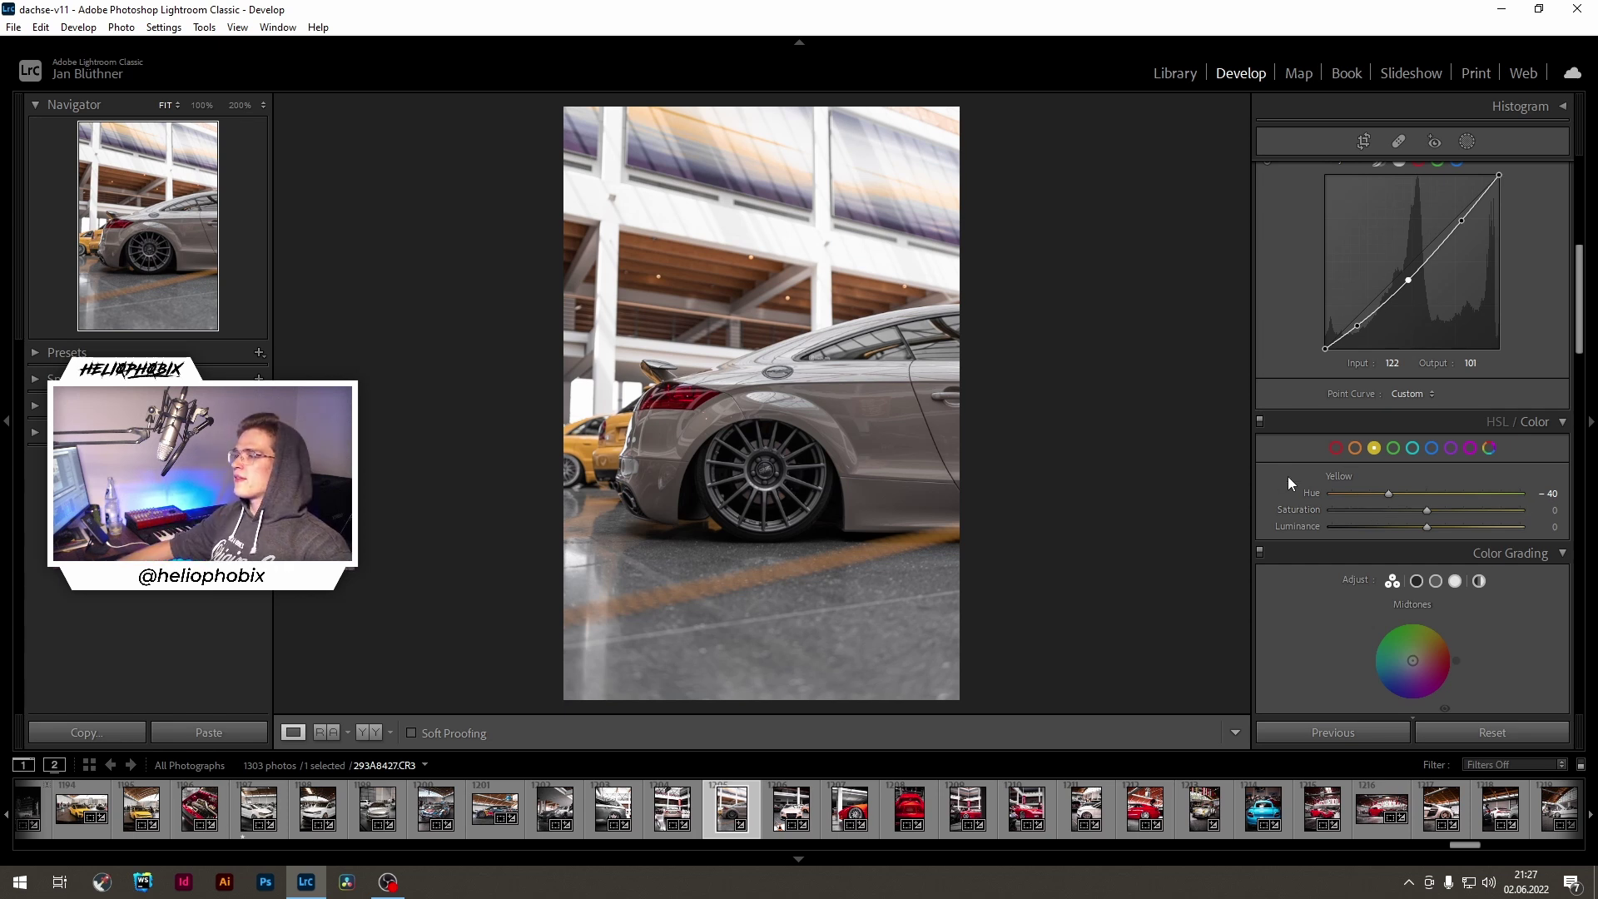
Step: Raise the Purple and Magenta Saturation to +100 and examine the color fringing on the wheel at 100% zoom
left_click(1448, 449)
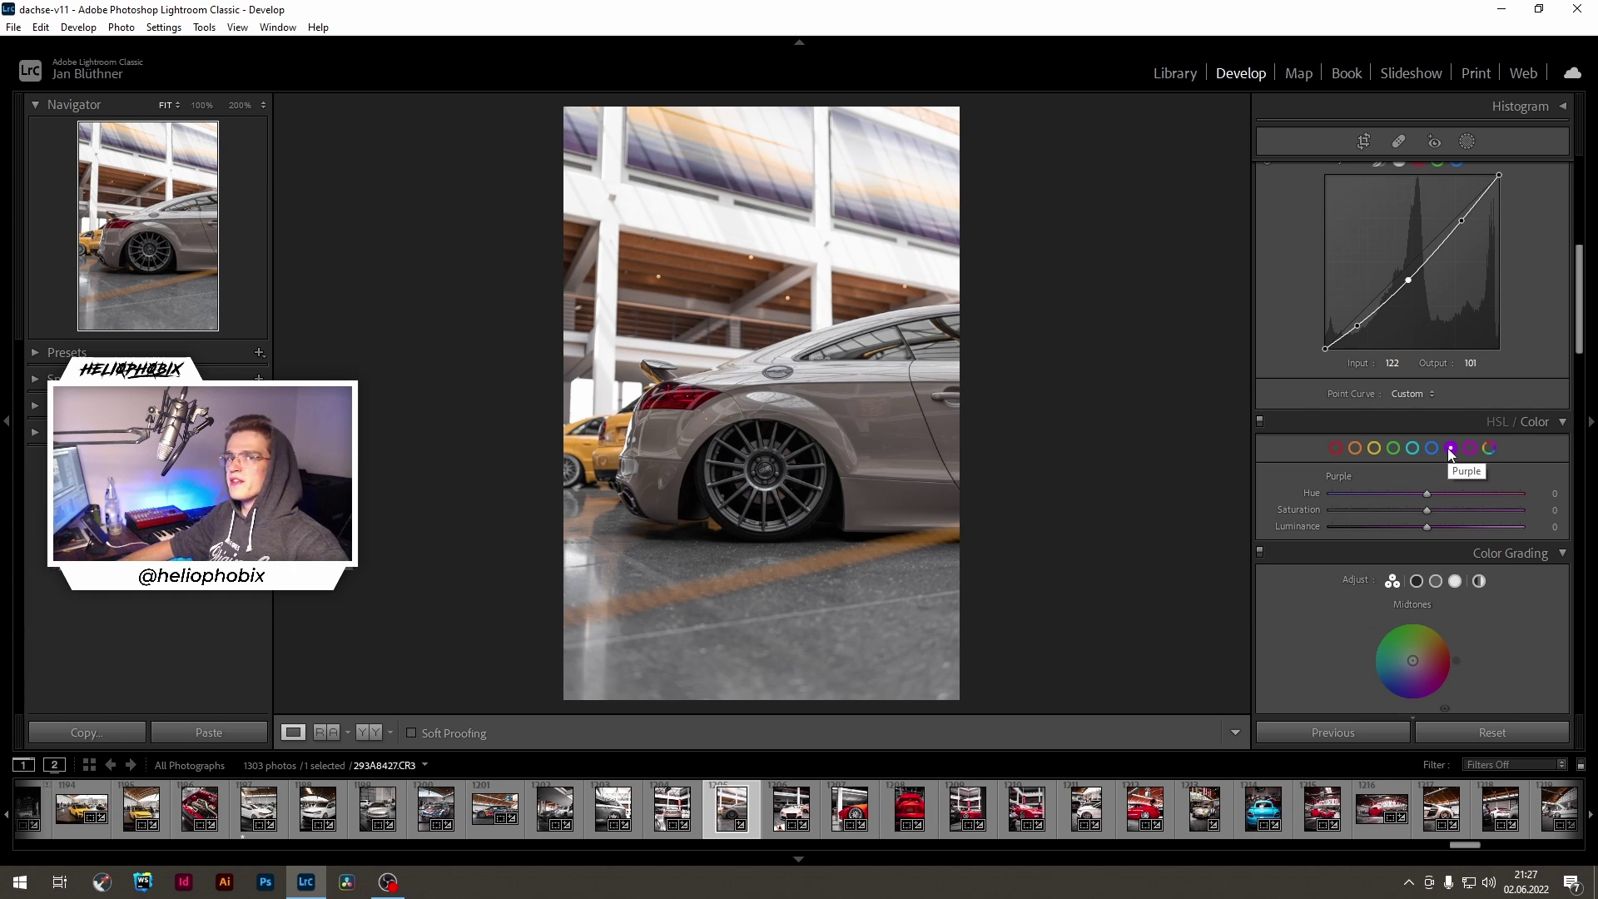
left_click(725, 467)
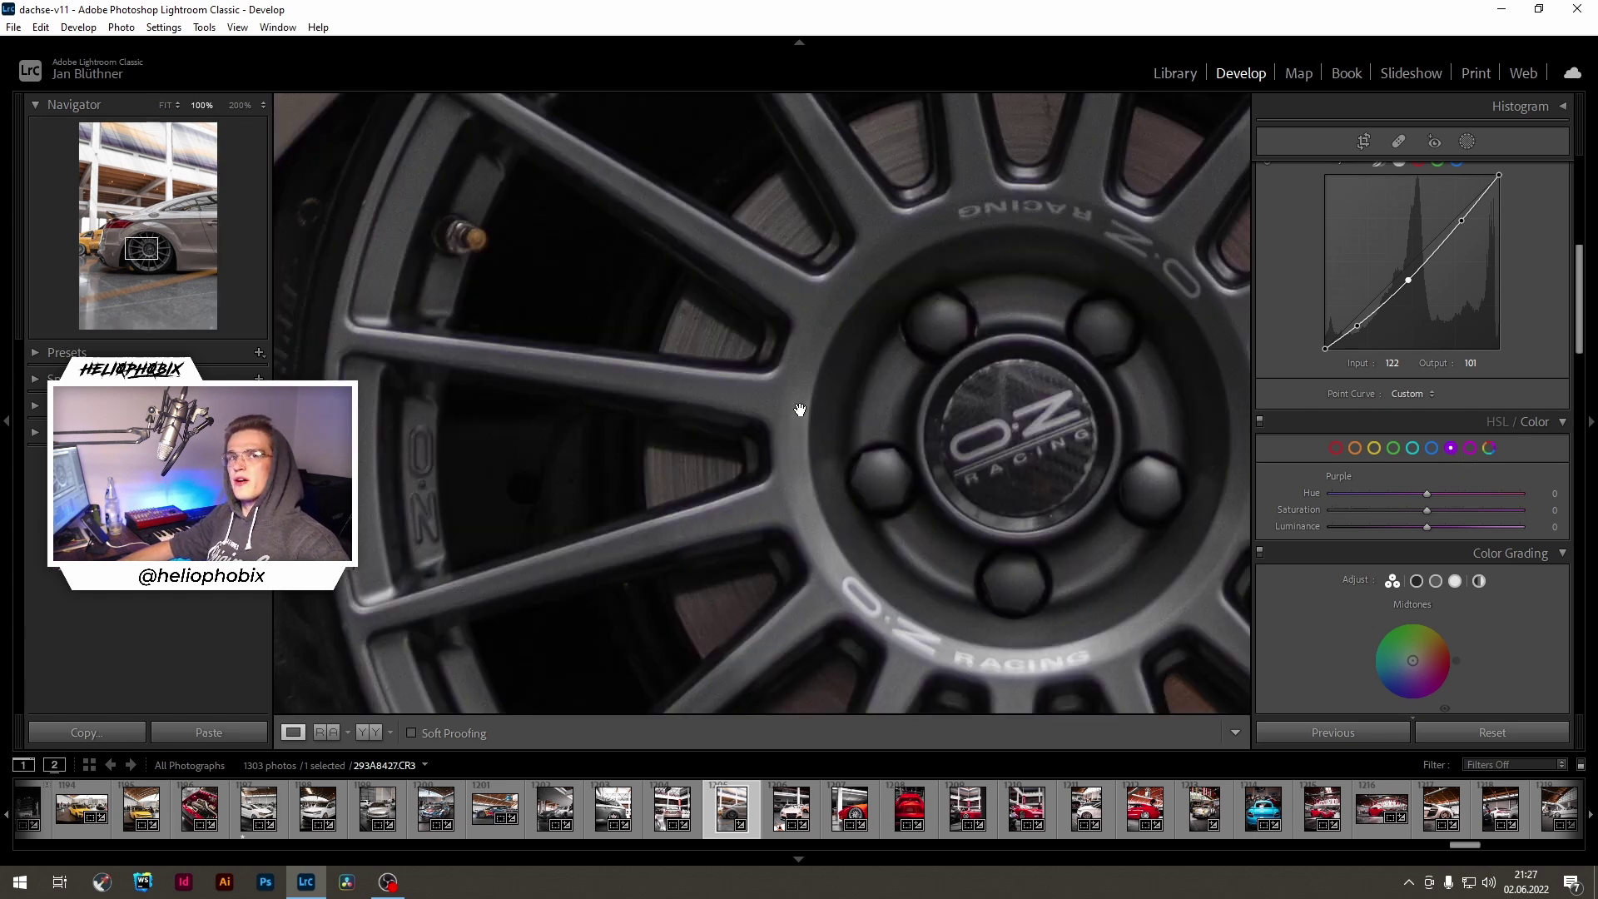
left_click_drag(800, 410, 765, 429)
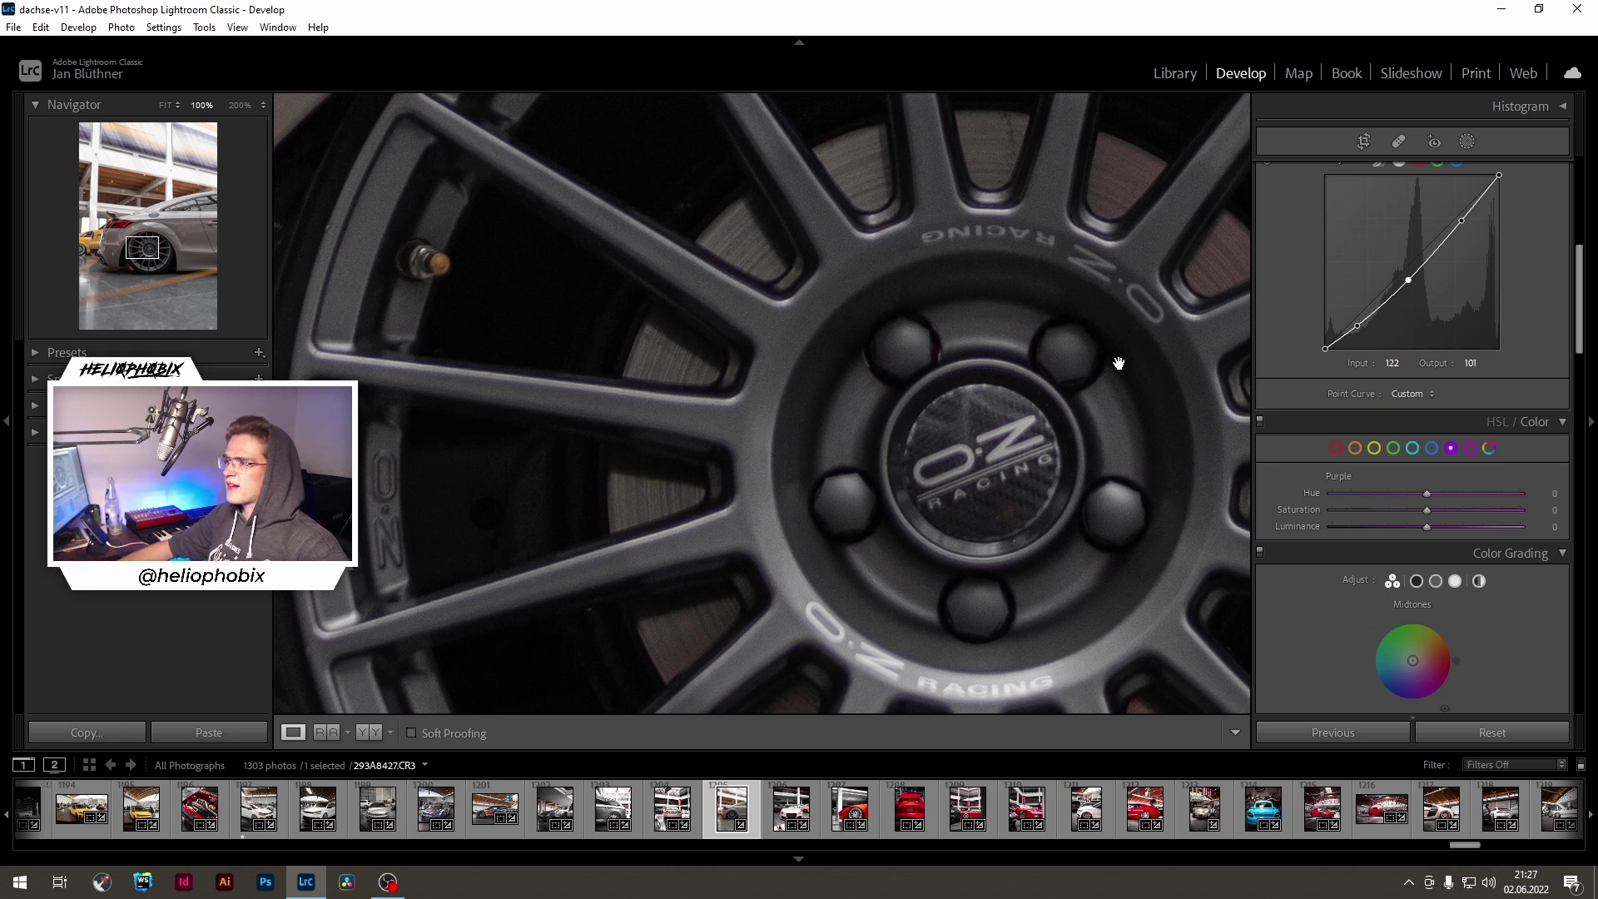
left_click_drag(1426, 511, 1527, 511)
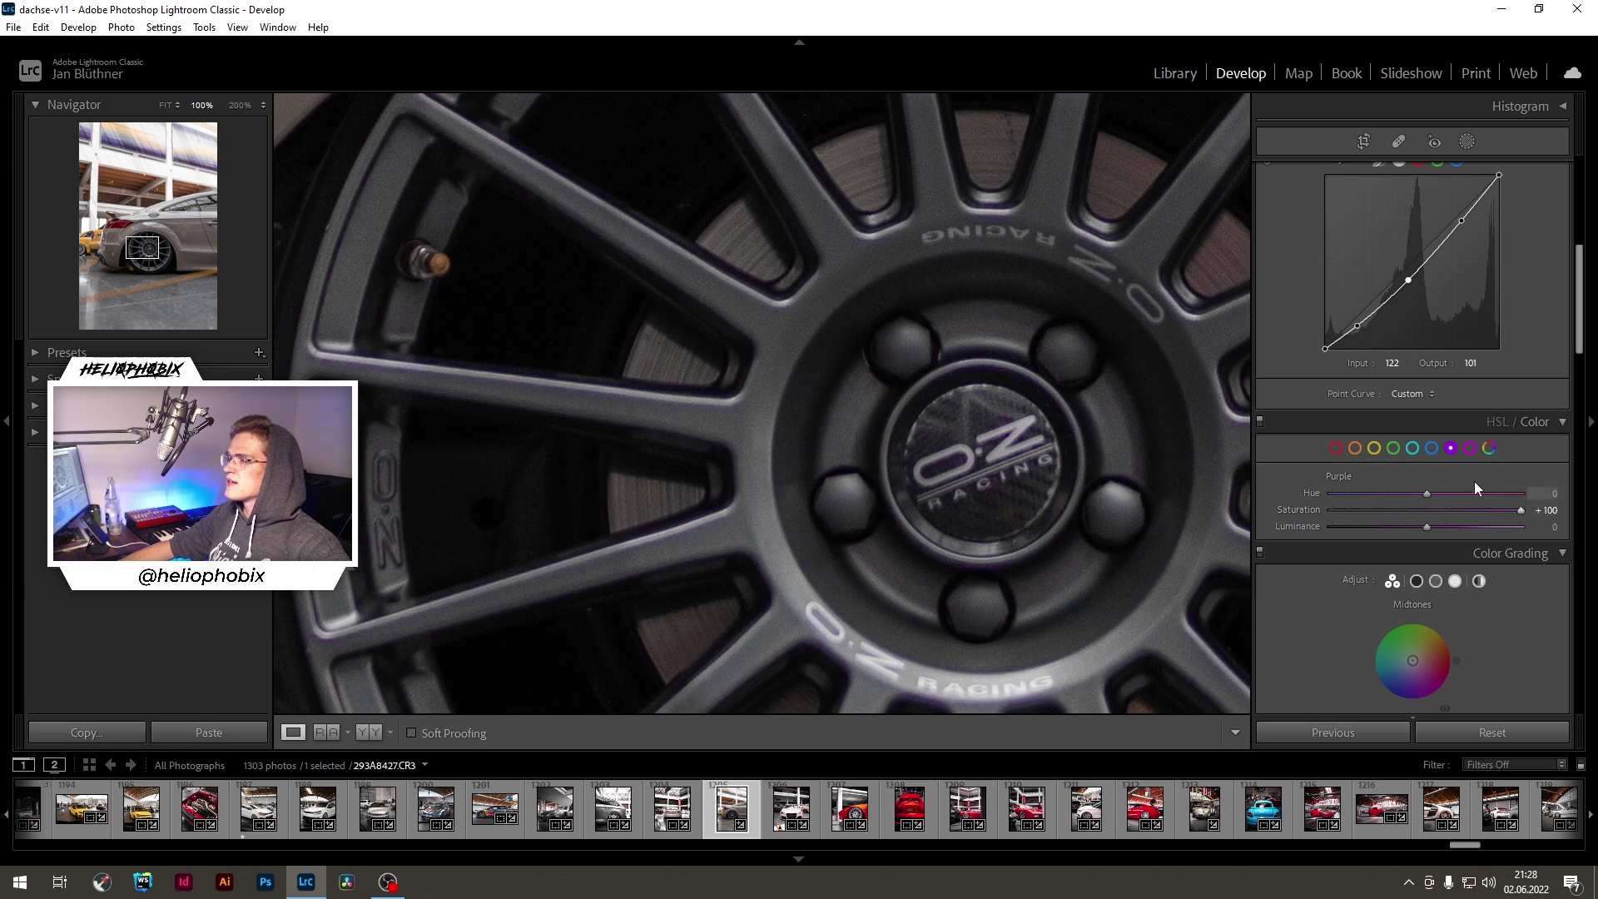
left_click(1470, 448)
left_click_drag(1425, 509, 1579, 517)
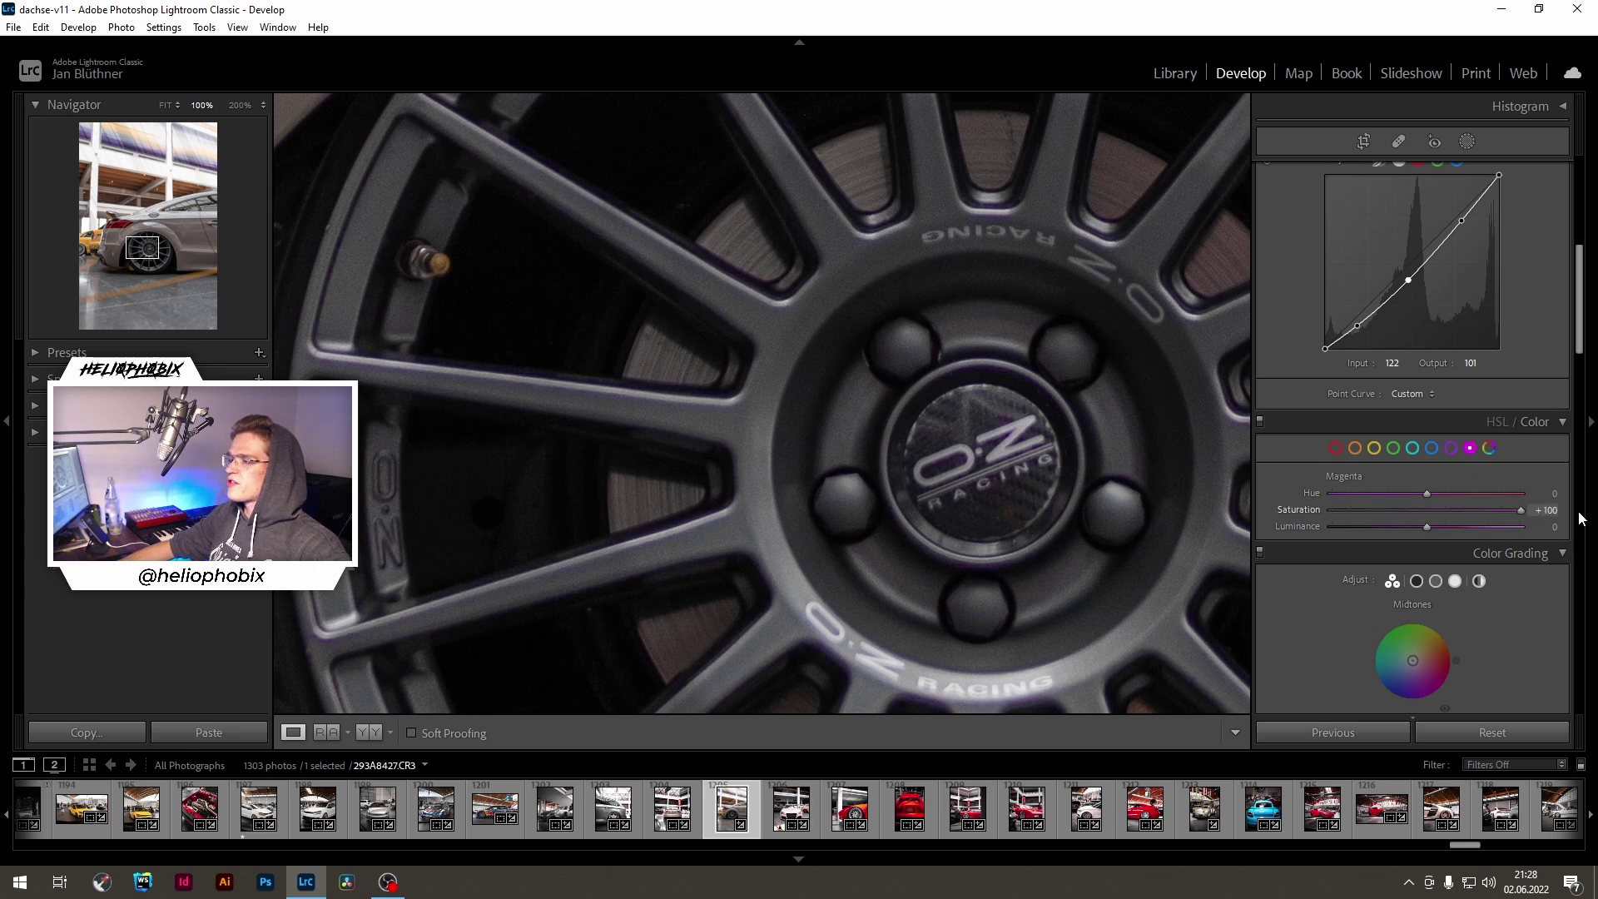
scroll(1016, 446, "down", 3)
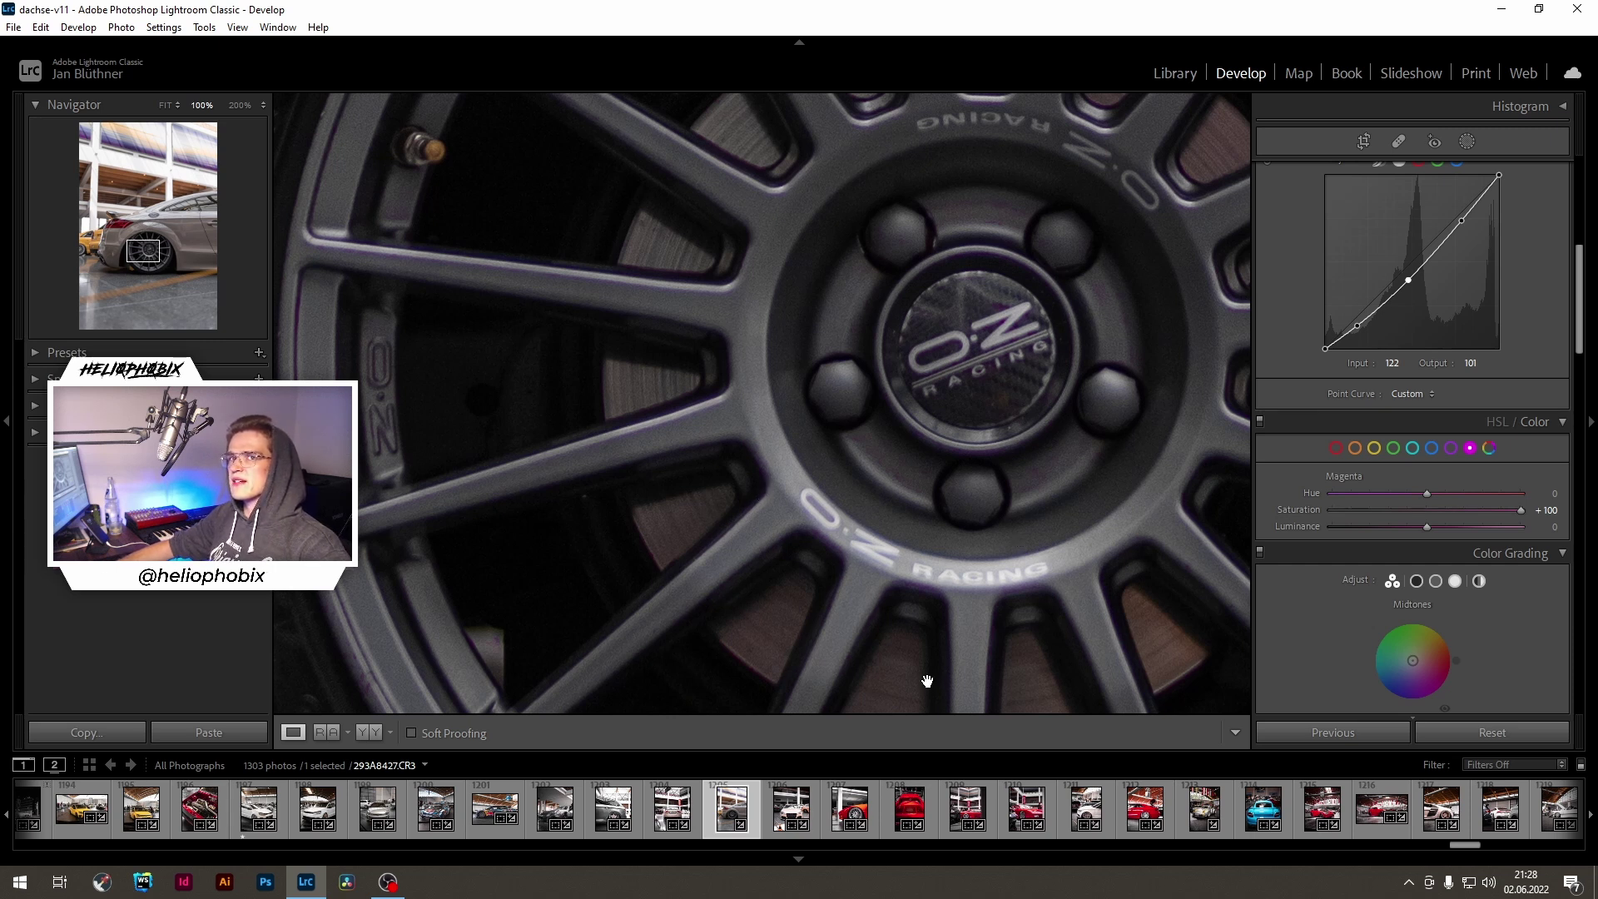
scroll(927, 682, "up", 8)
scroll(832, 523, "down", 9)
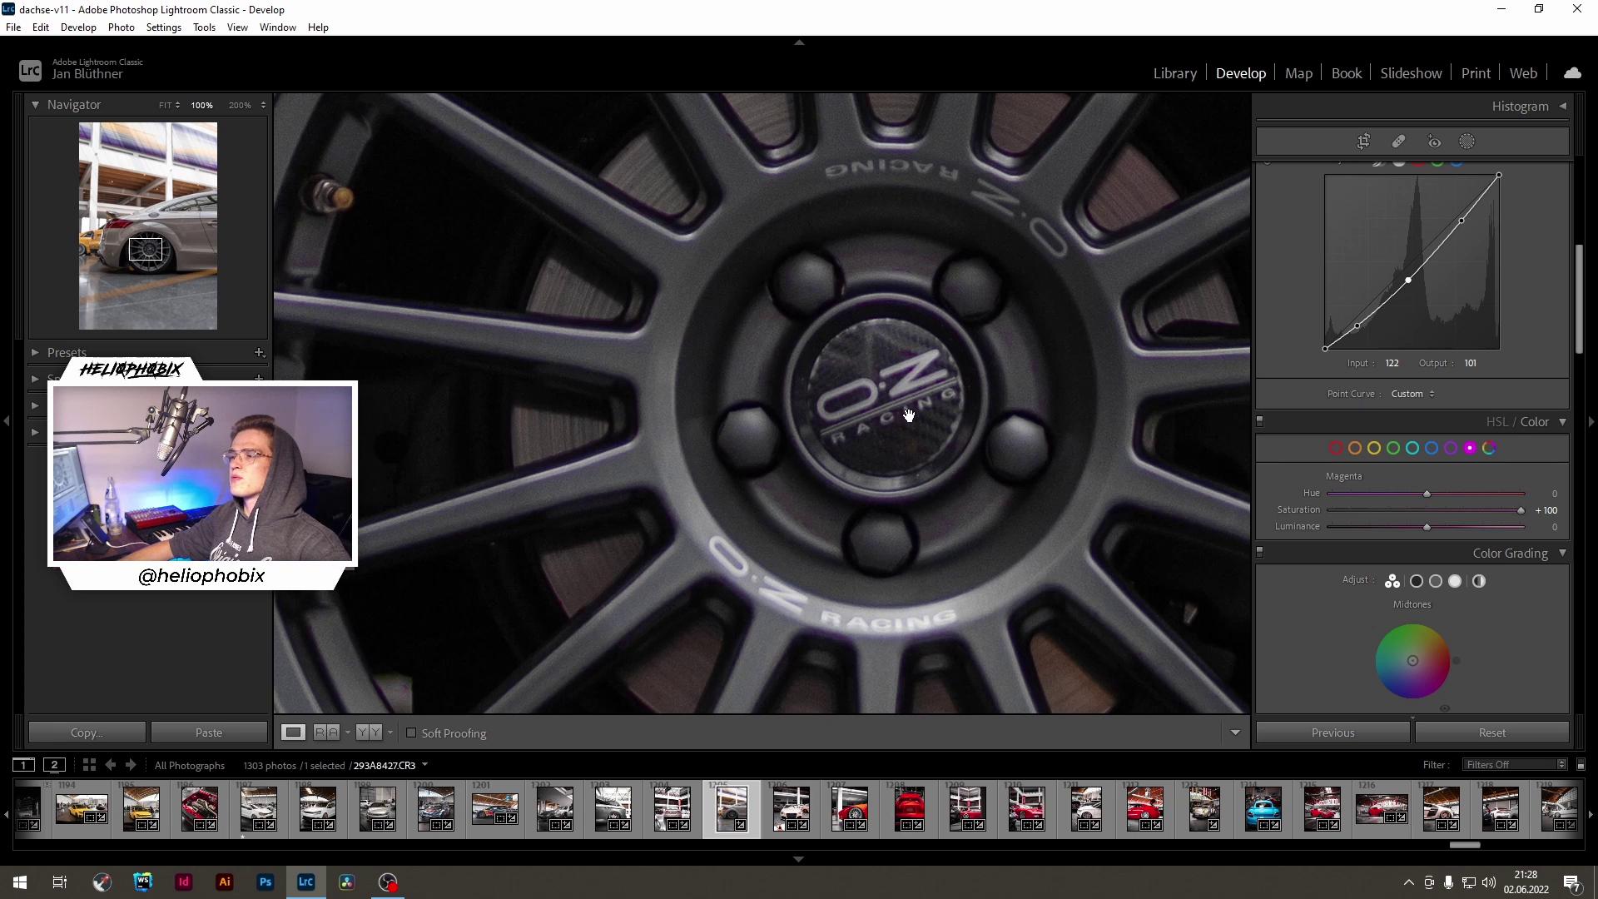
scroll(909, 414, "up", 3)
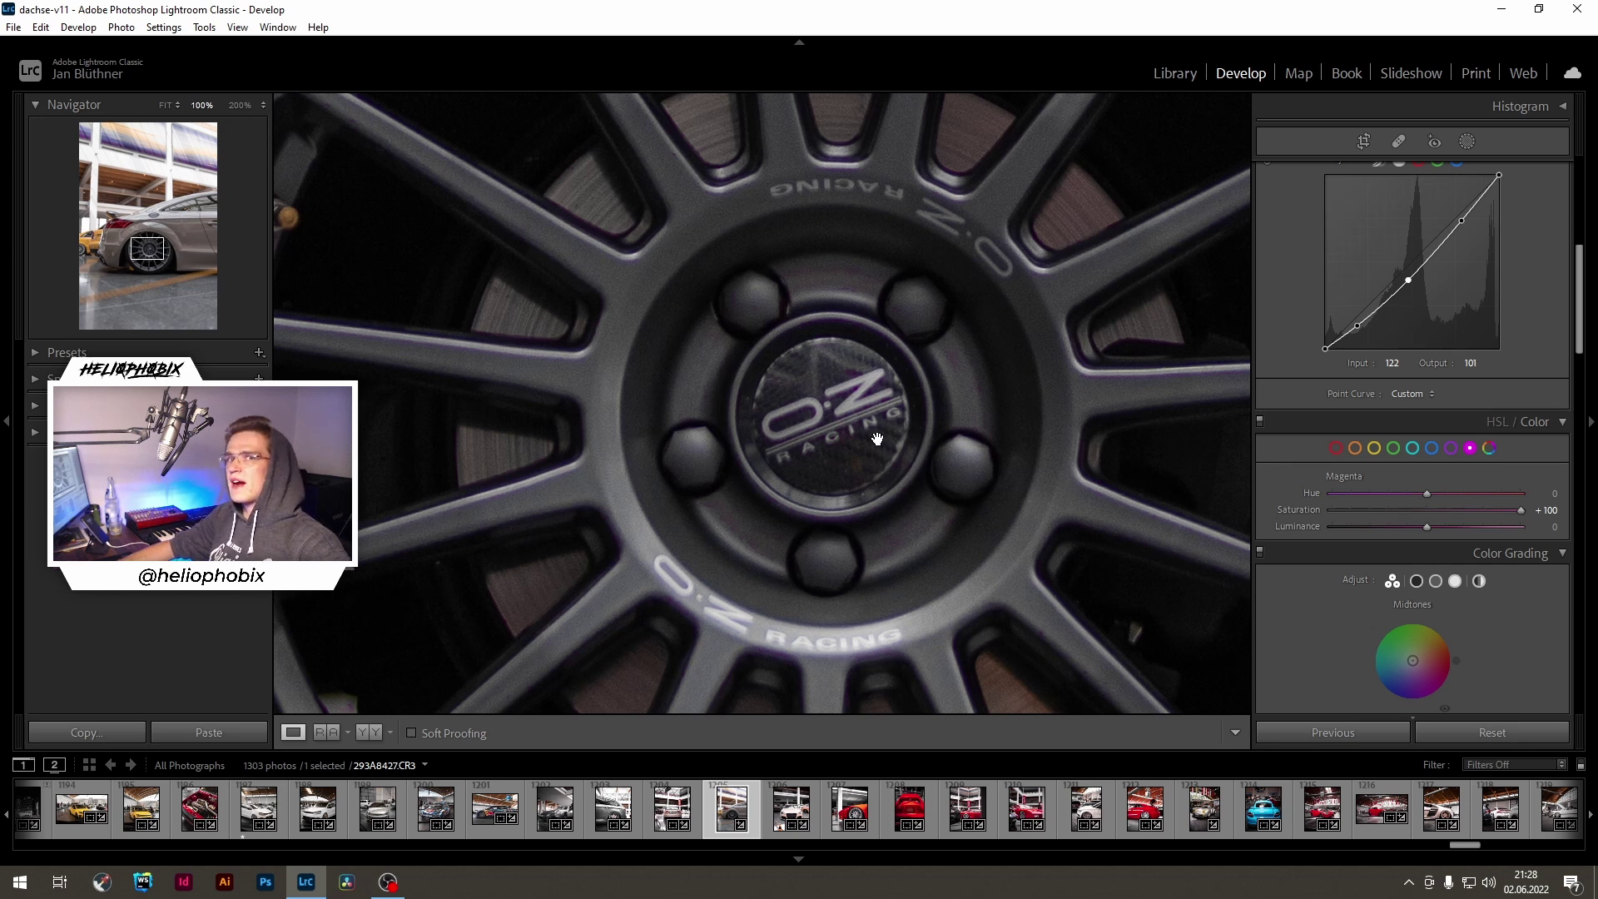
left_click_drag(852, 445, 818, 450)
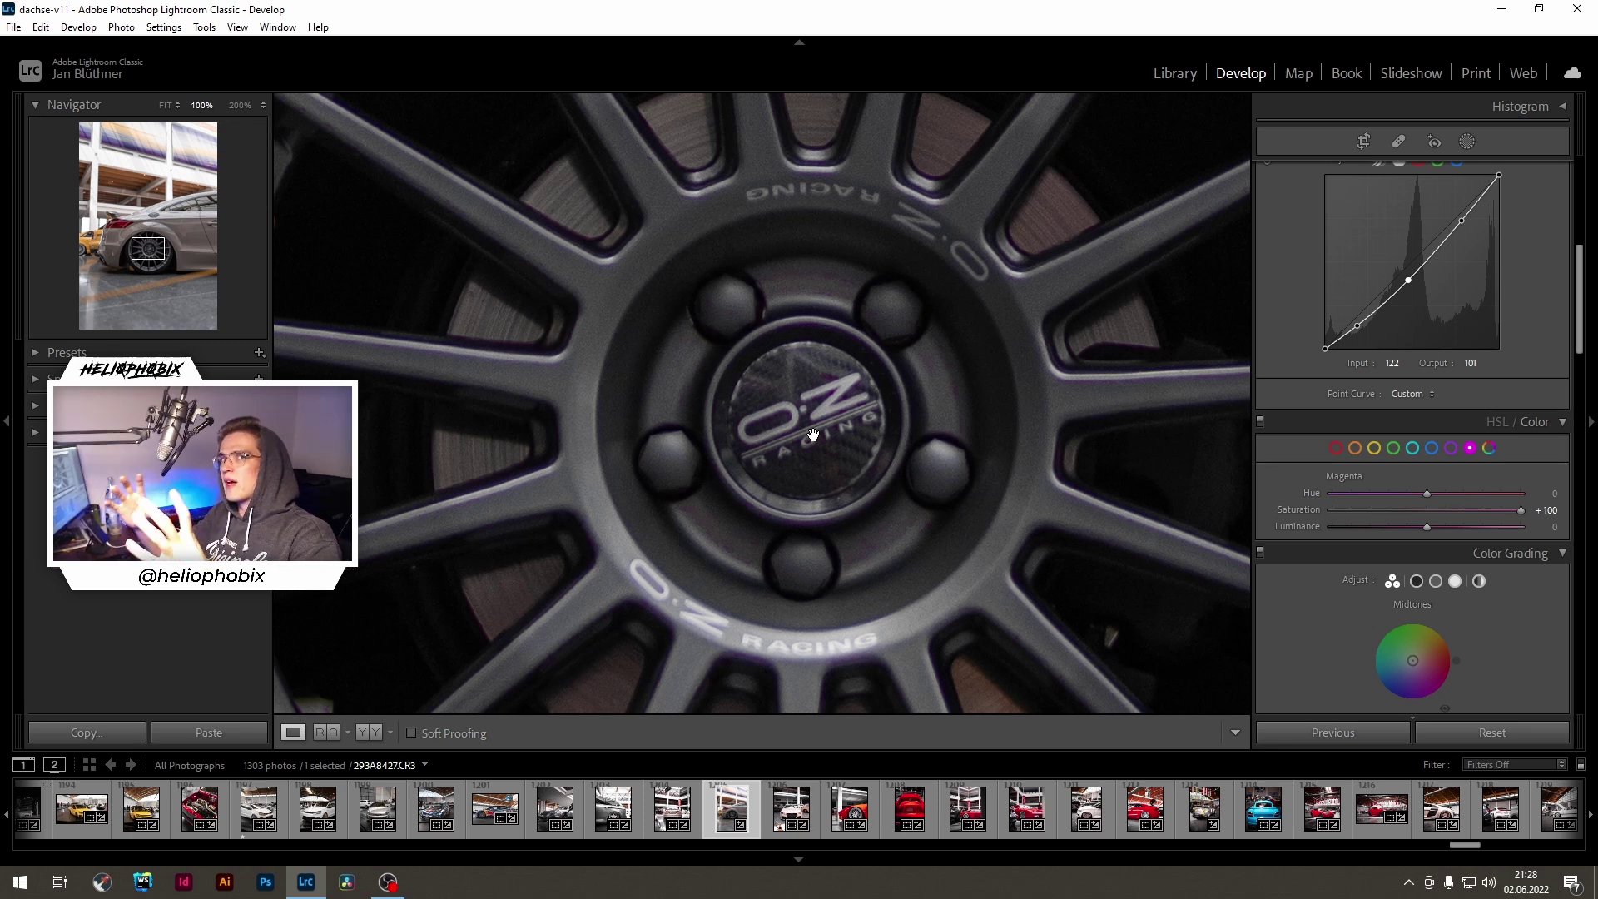
left_click(822, 427)
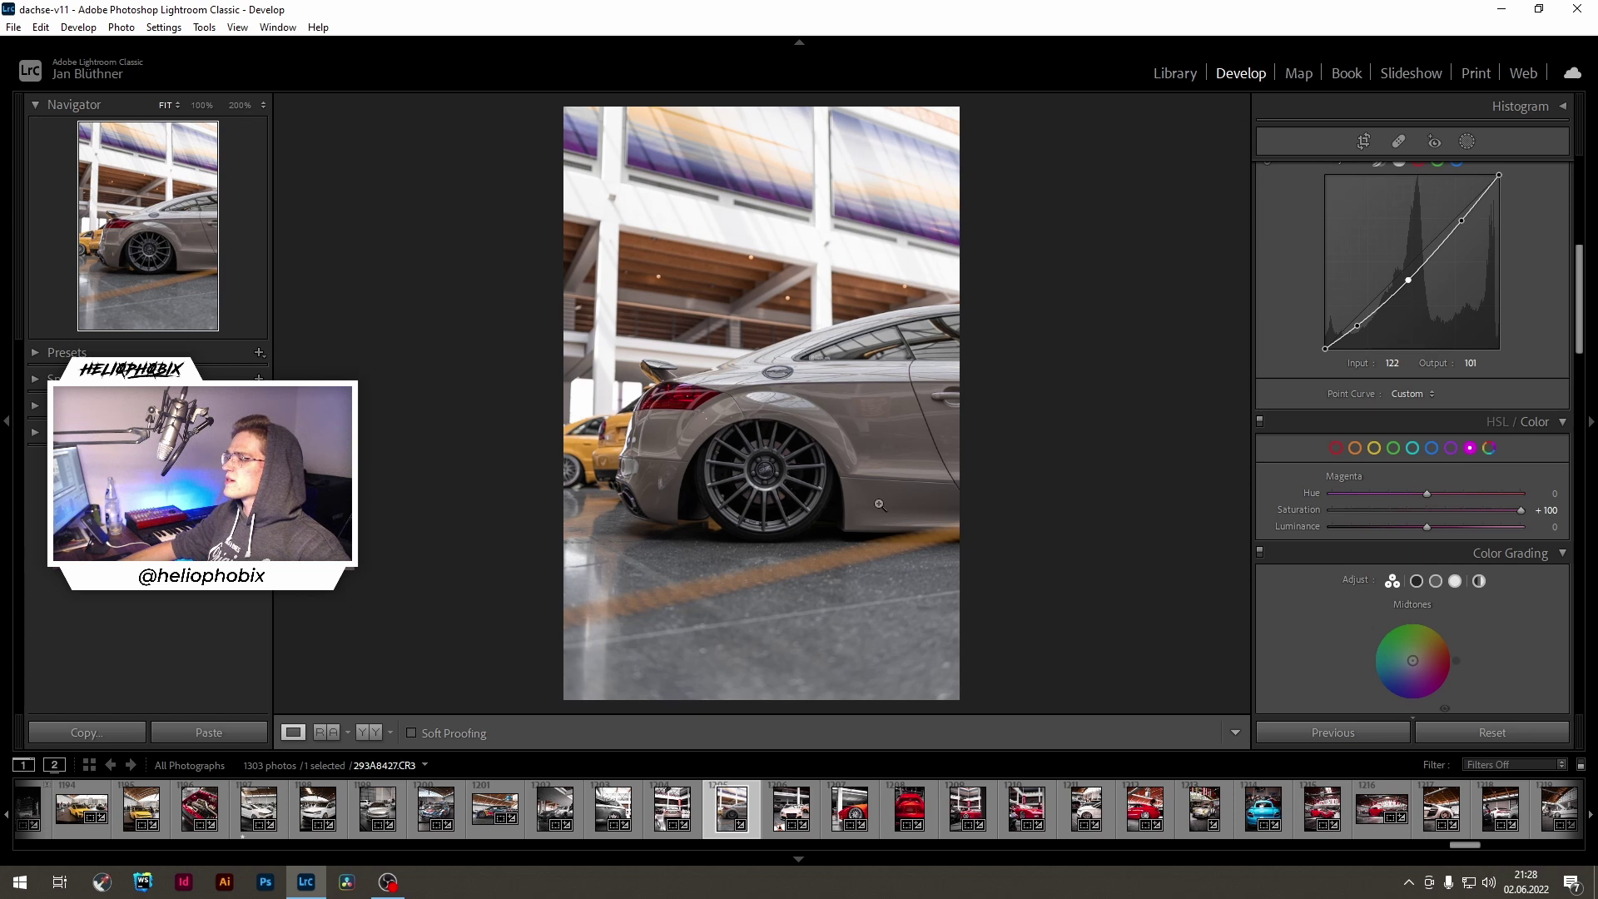
Step: Lower the Magenta and Purple Saturation to -100 and check the effect on the wheel and taillight up close
left_click(749, 476)
left_click_drag(1520, 510, 1330, 510)
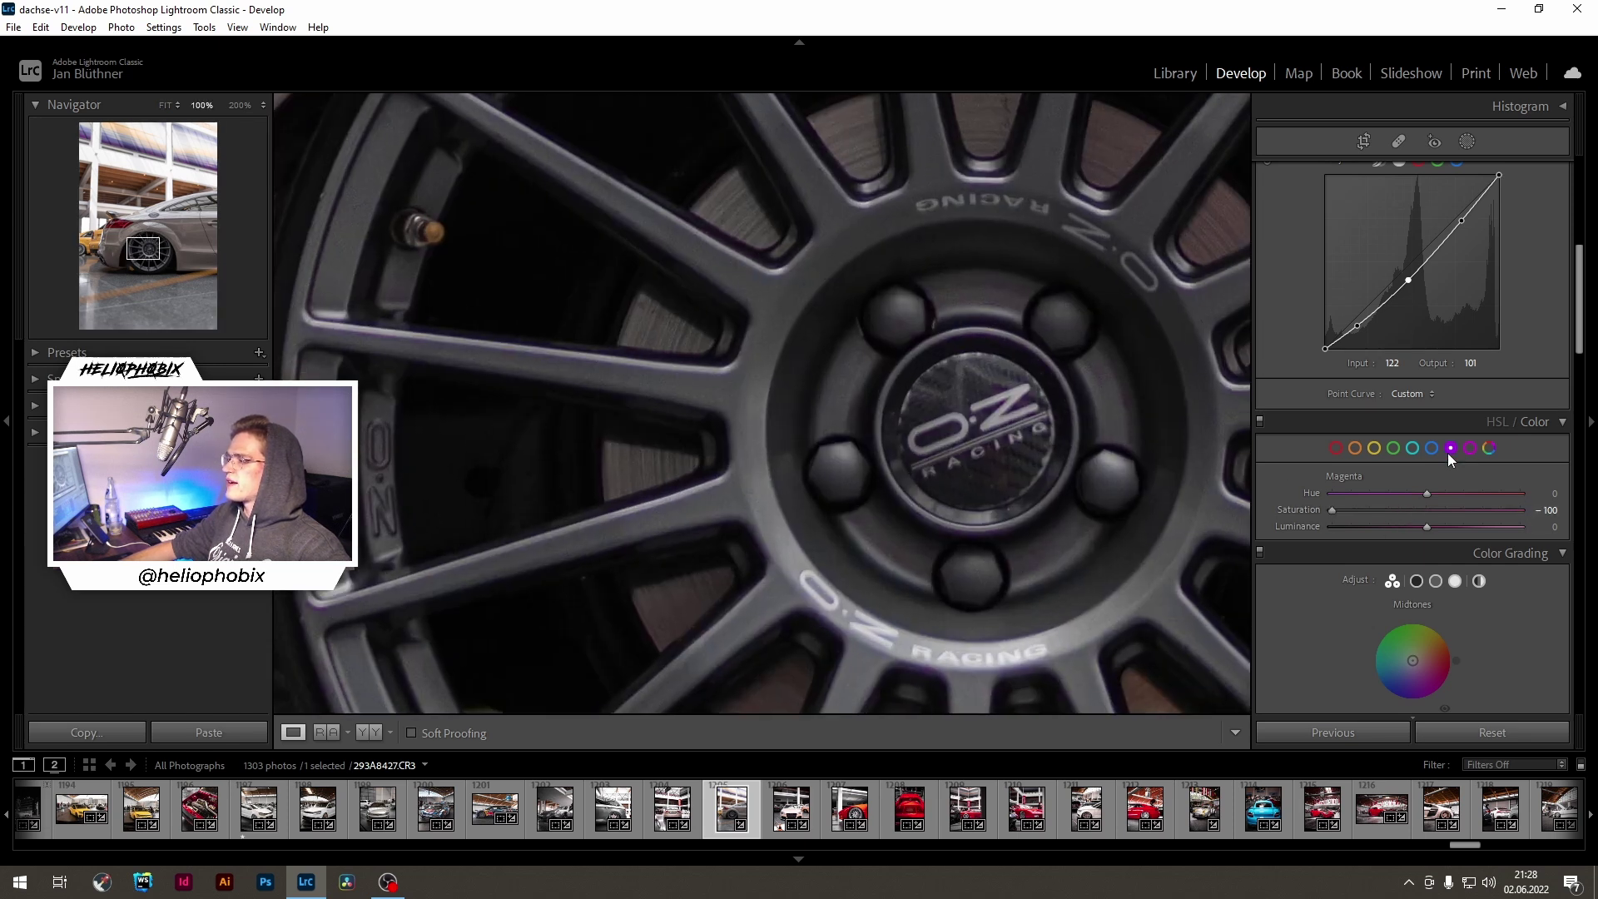
left_click(1449, 449)
left_click(707, 527)
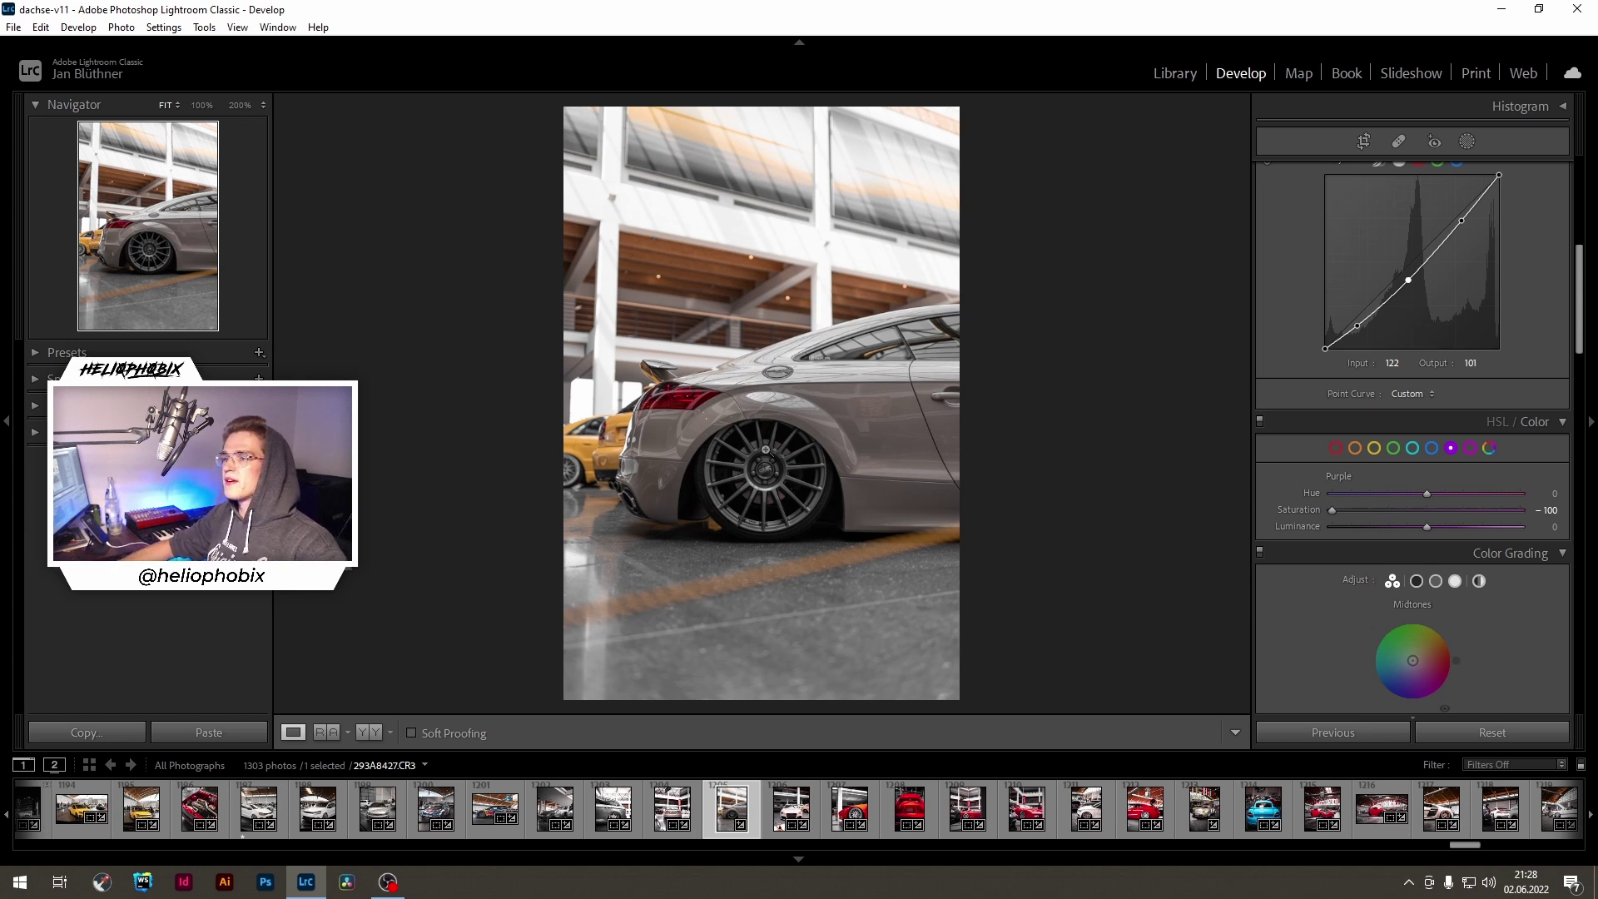
left_click(684, 412)
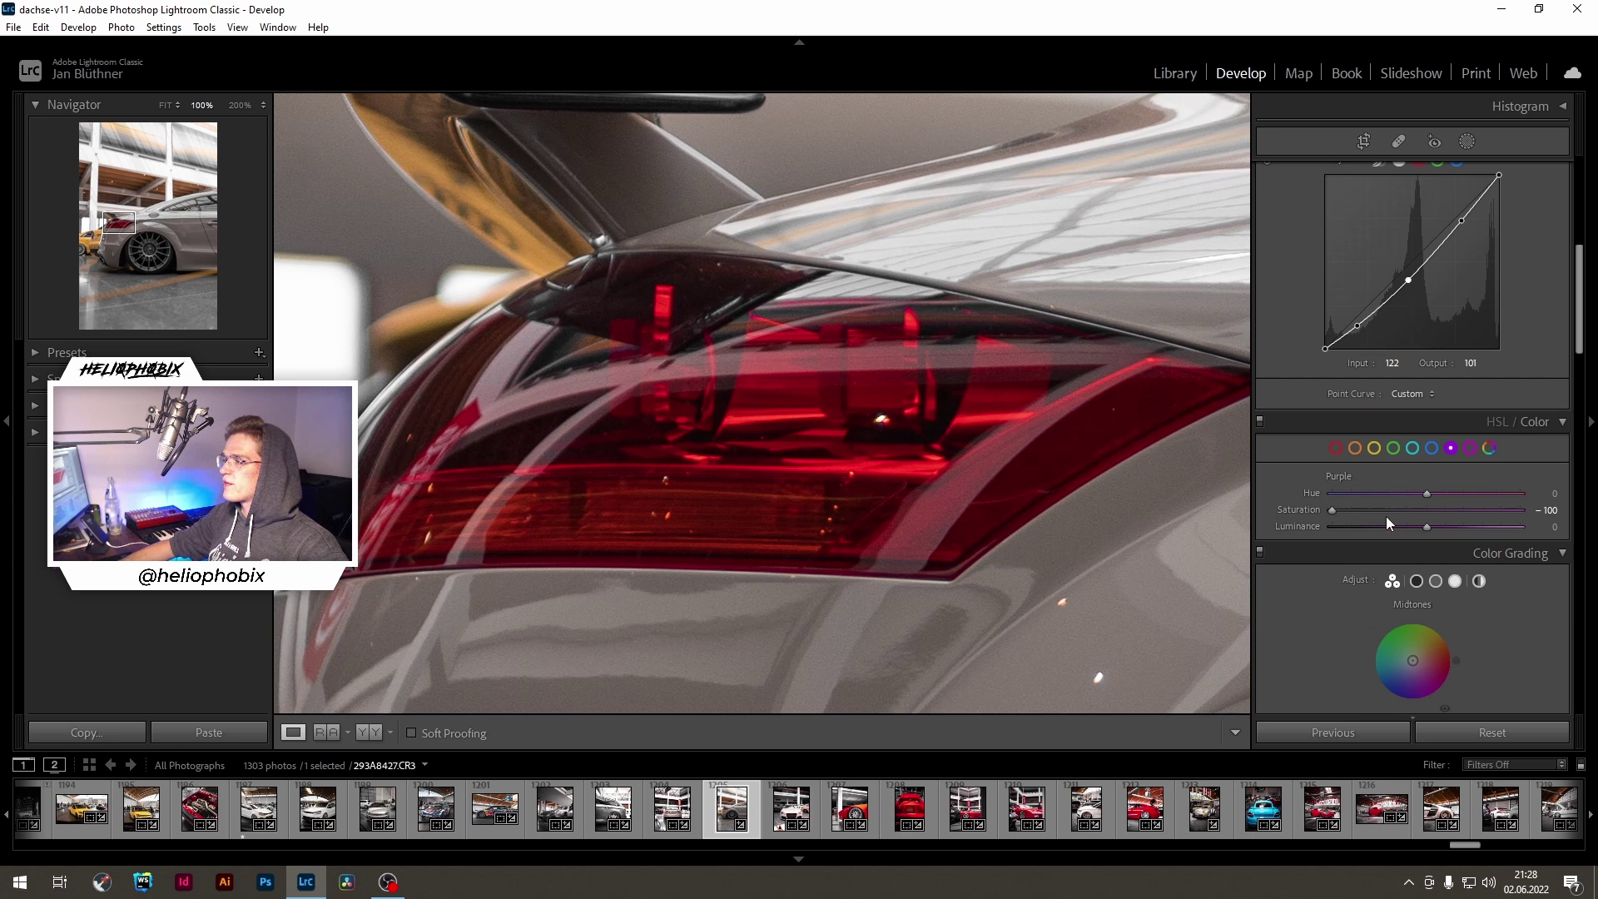
left_click(1544, 511)
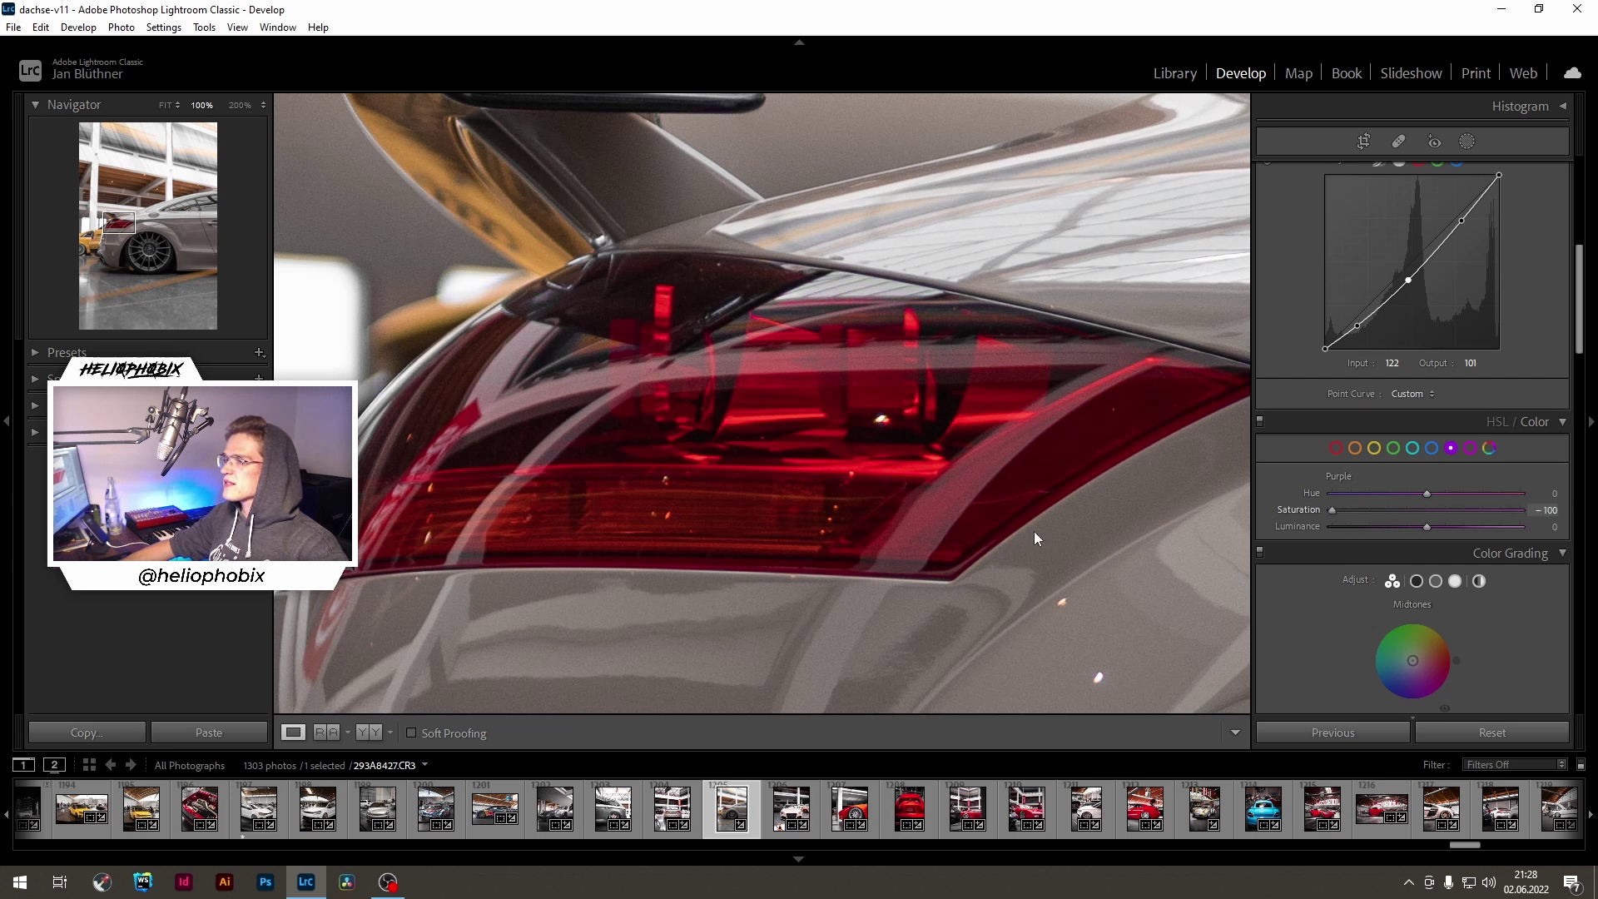
mouse_move(1332, 510)
left_mouse_down()
mouse_move(1591, 513)
mouse_move(1332, 511)
left_mouse_up()
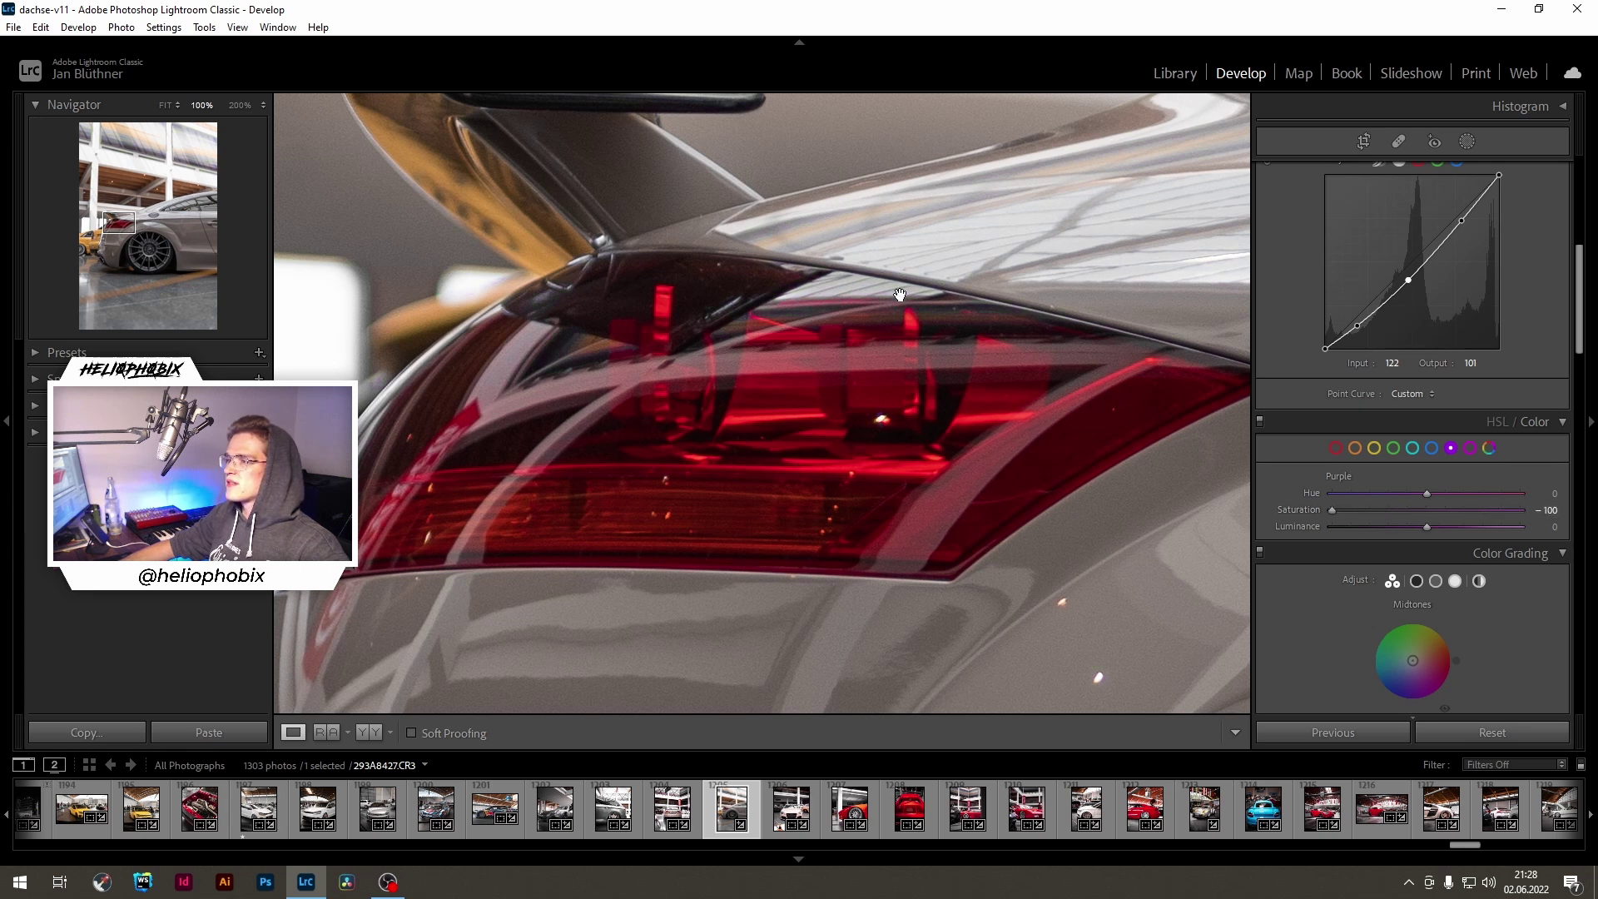
left_click(767, 417)
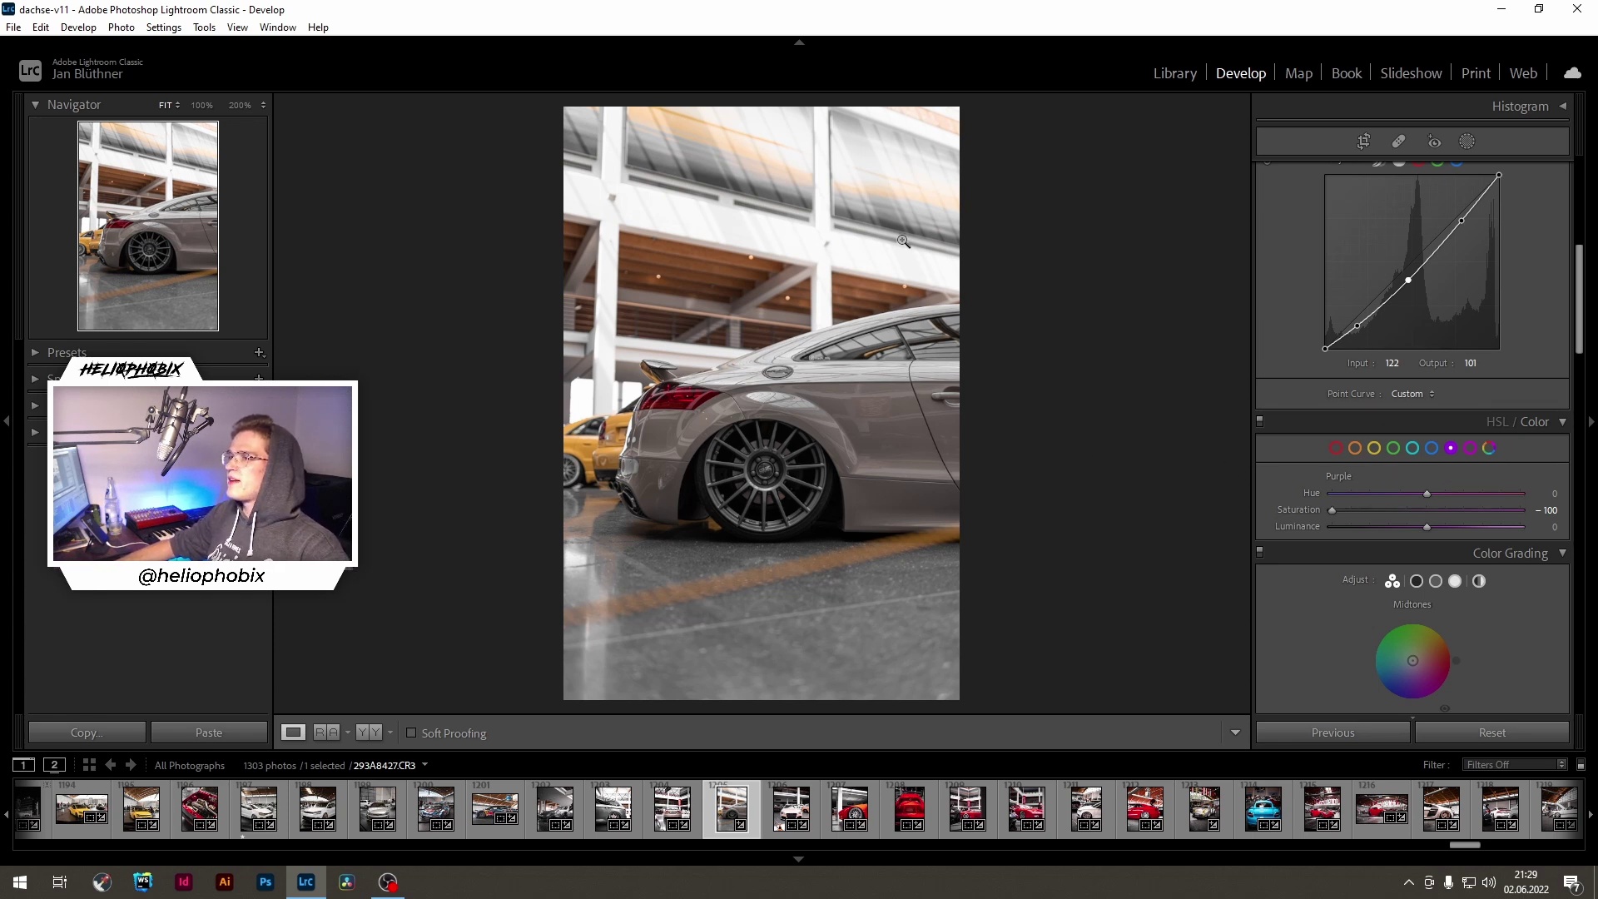
Step: Set the Magenta Saturation to +6 and the Purple Saturation to -100 after briefly restoring the purple tones
left_click(1422, 509)
left_click(1470, 448)
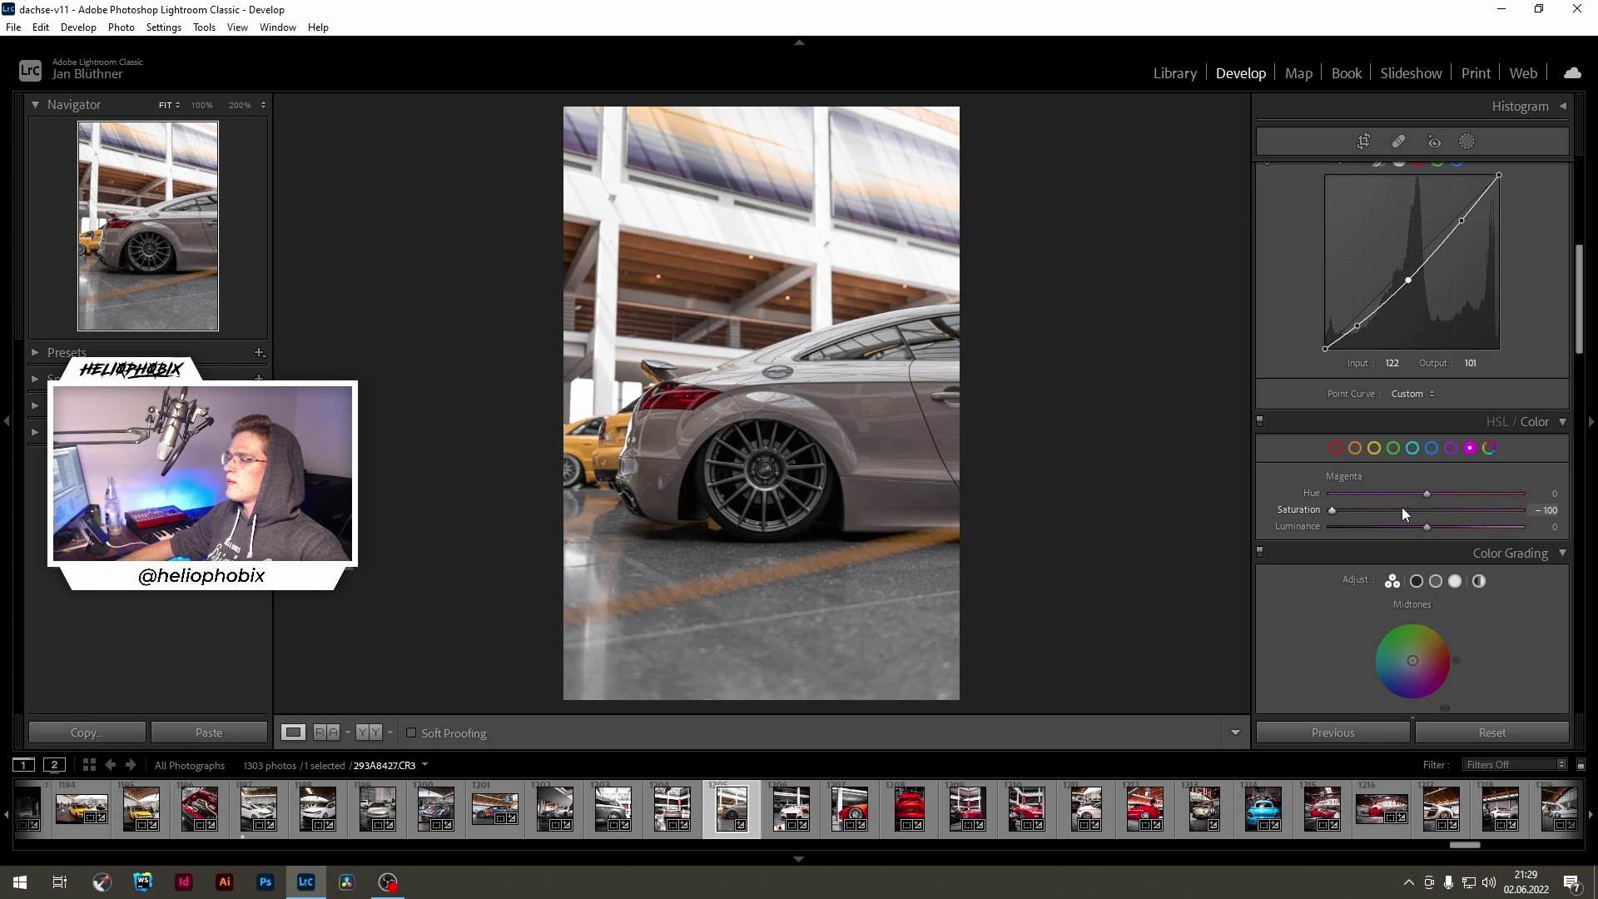
left_click_drag(1402, 507, 1431, 513)
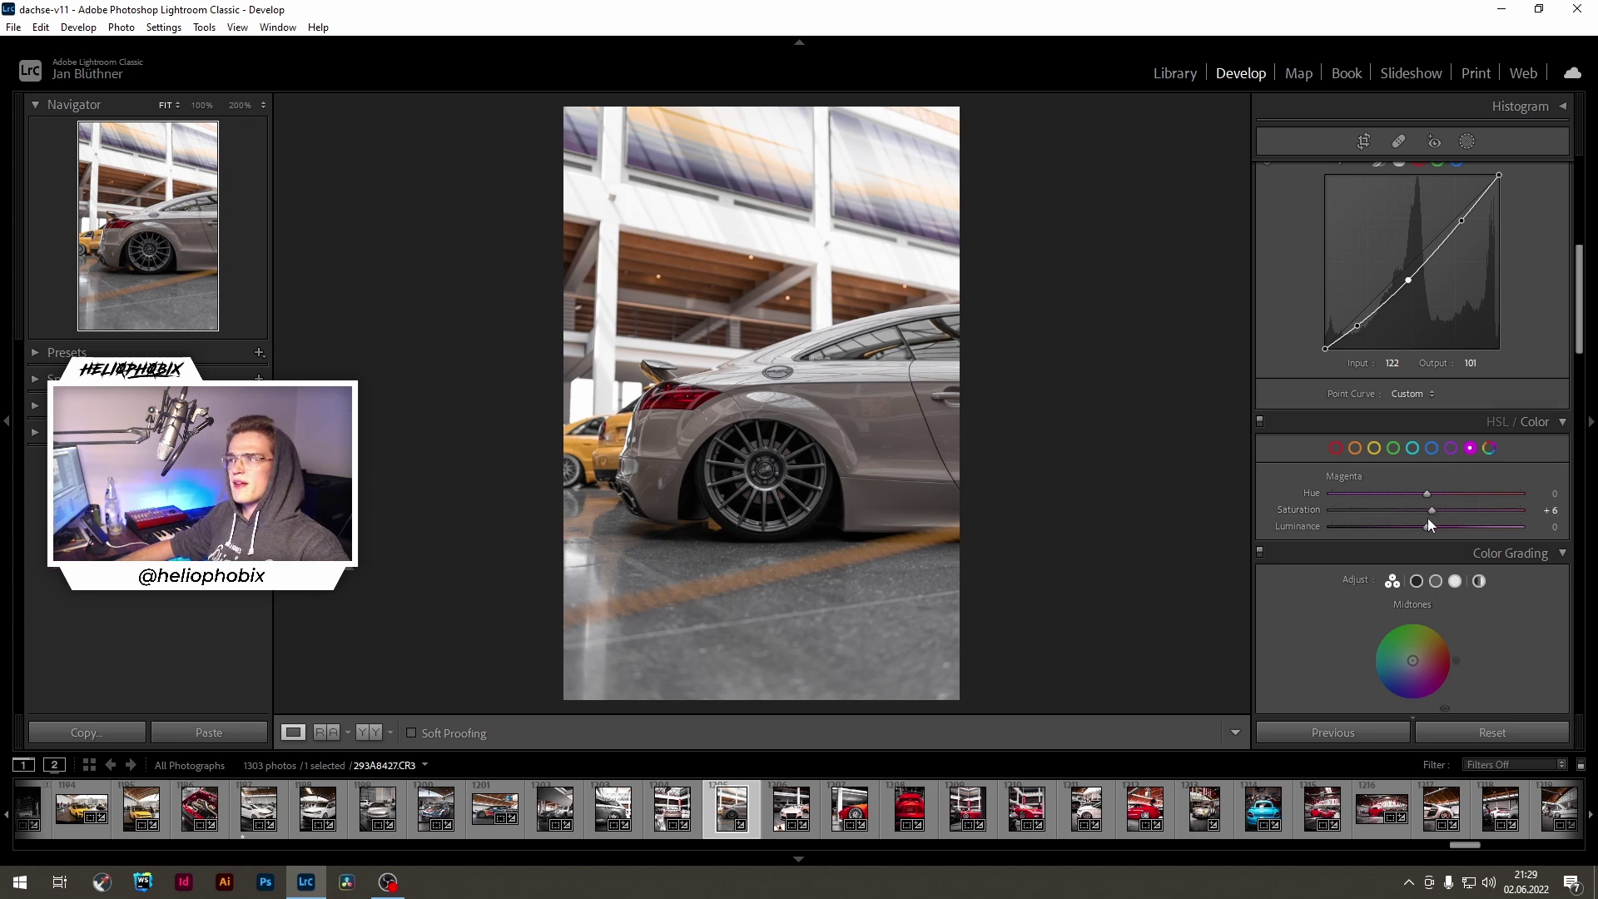
left_click(1451, 448)
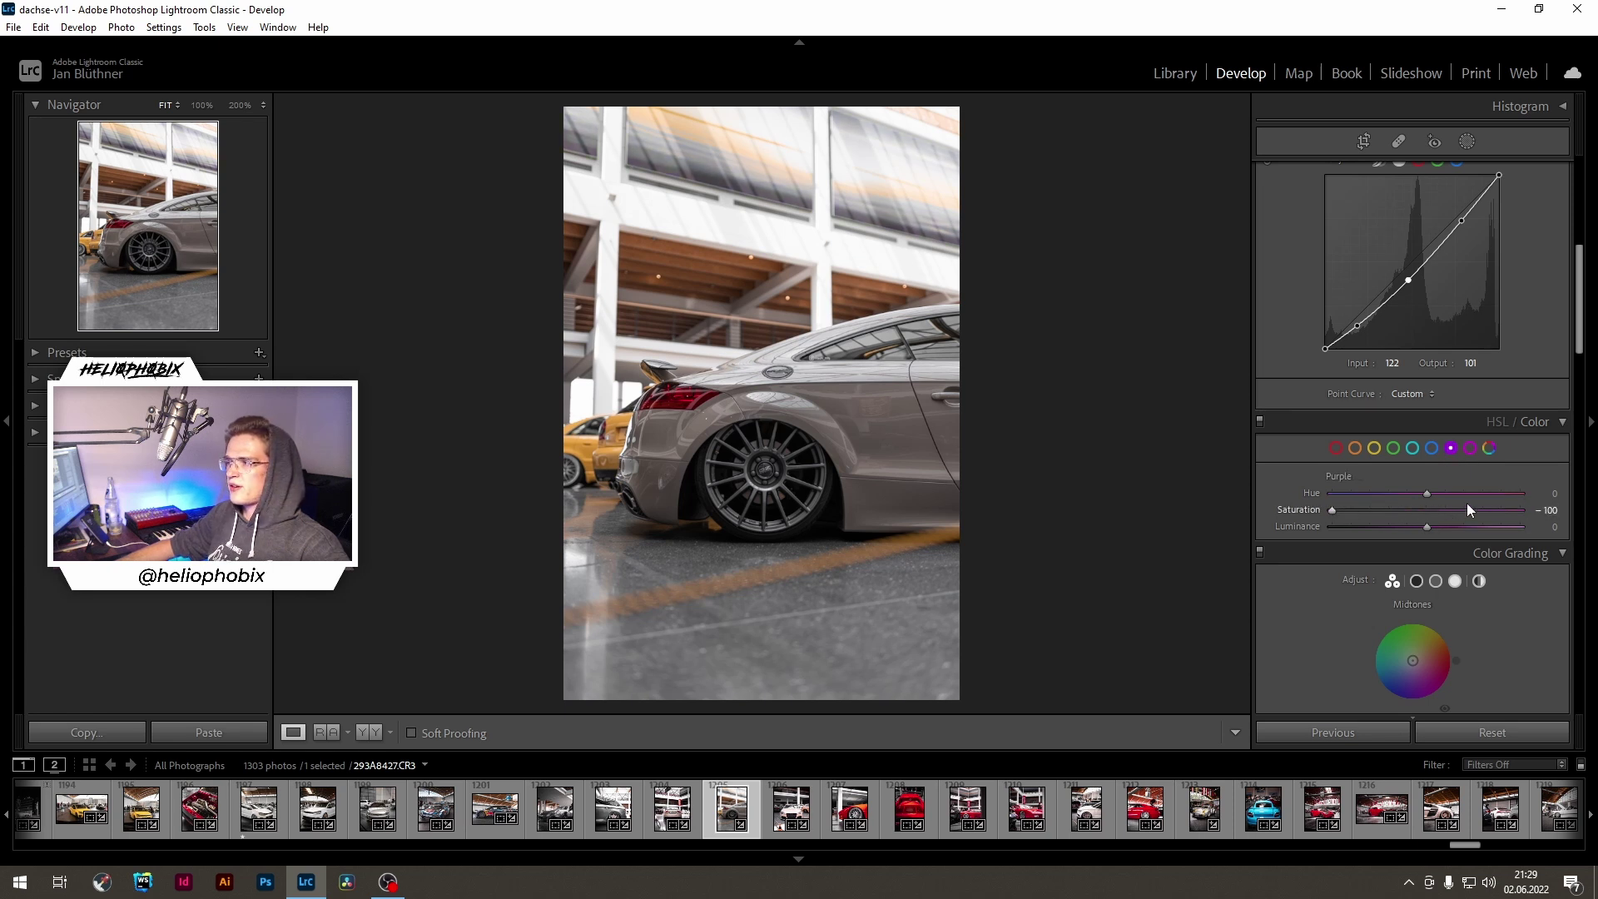
left_click_drag(1422, 509, 1332, 510)
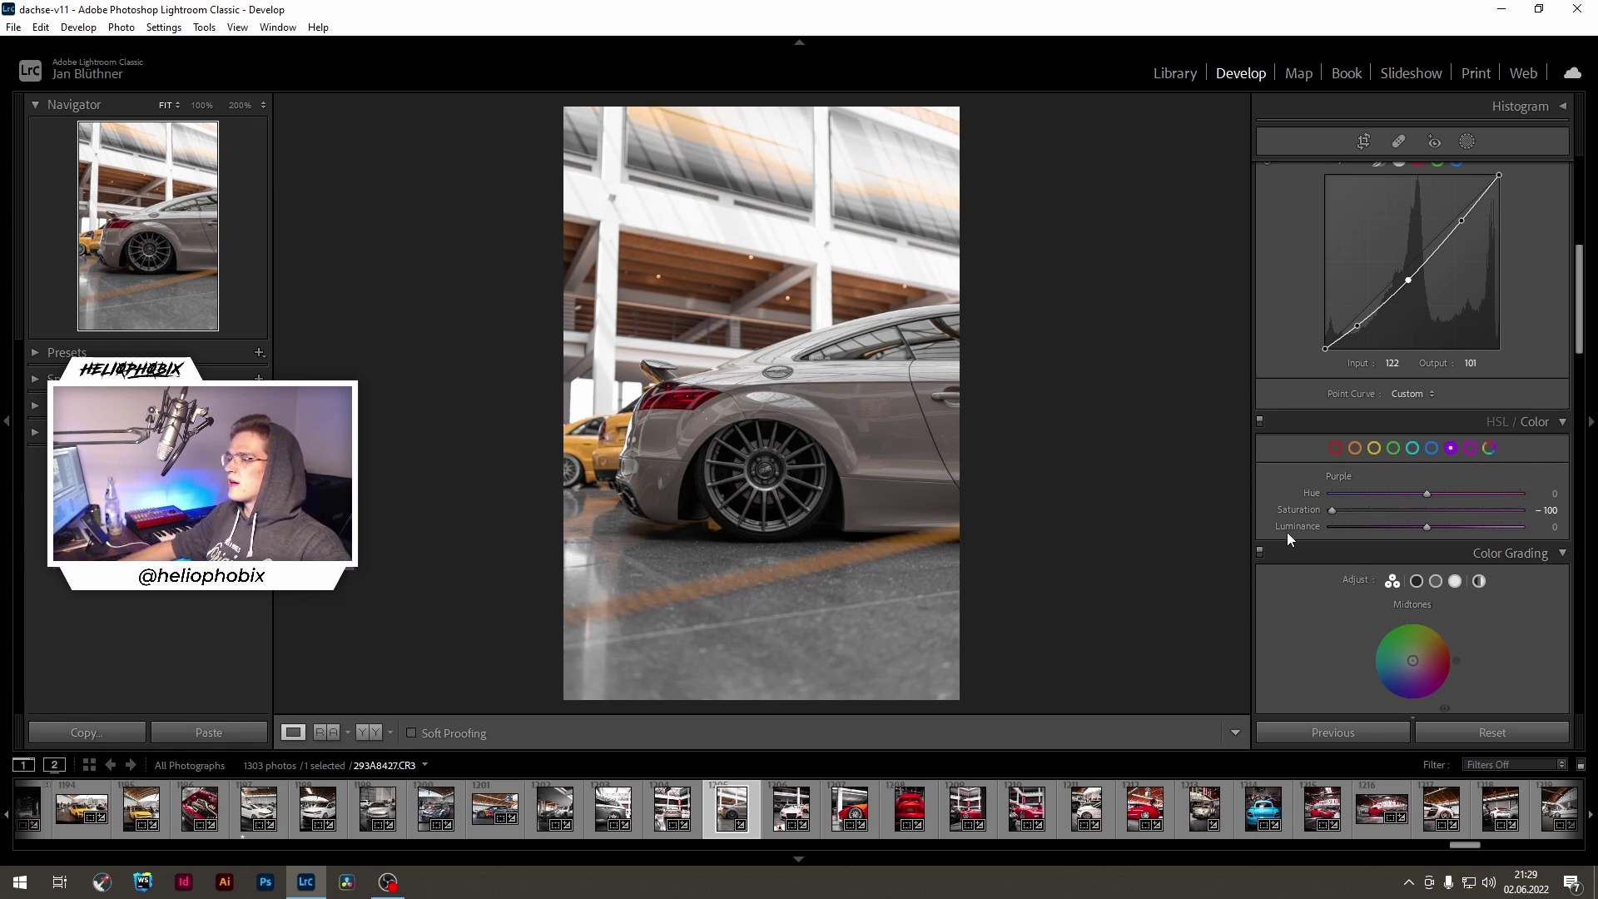
scroll(1271, 526, "up", 5)
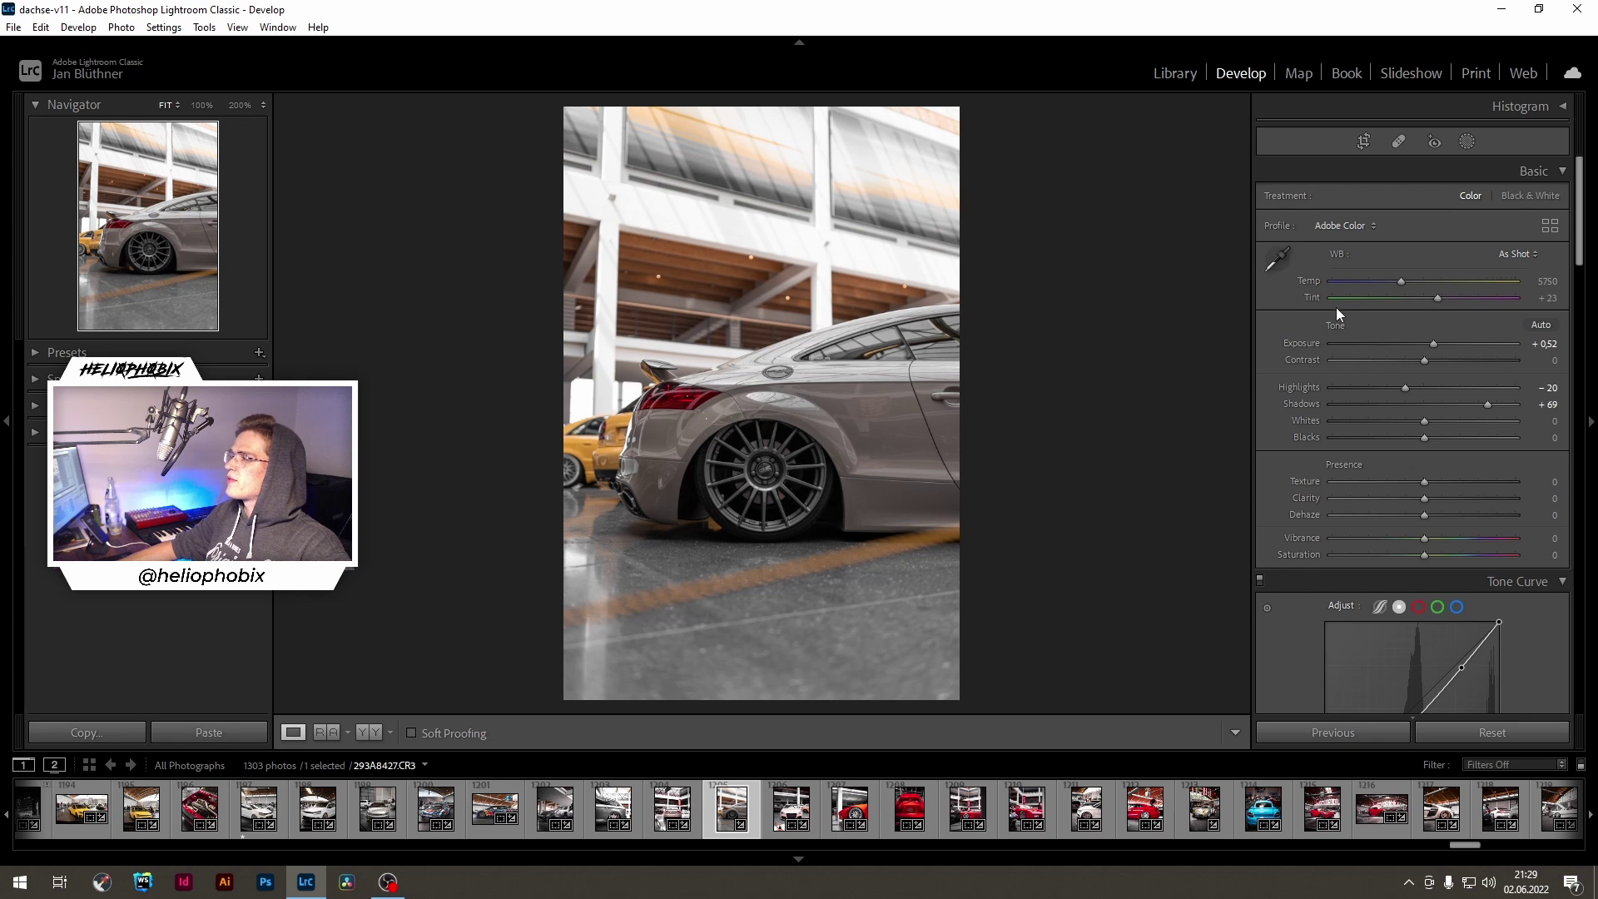
Step: Crop the photo to the 4 x 5 / 8 x 10 aspect ratio and rotate it to an angle of about -0.98
left_click(1363, 141)
left_click(1508, 202)
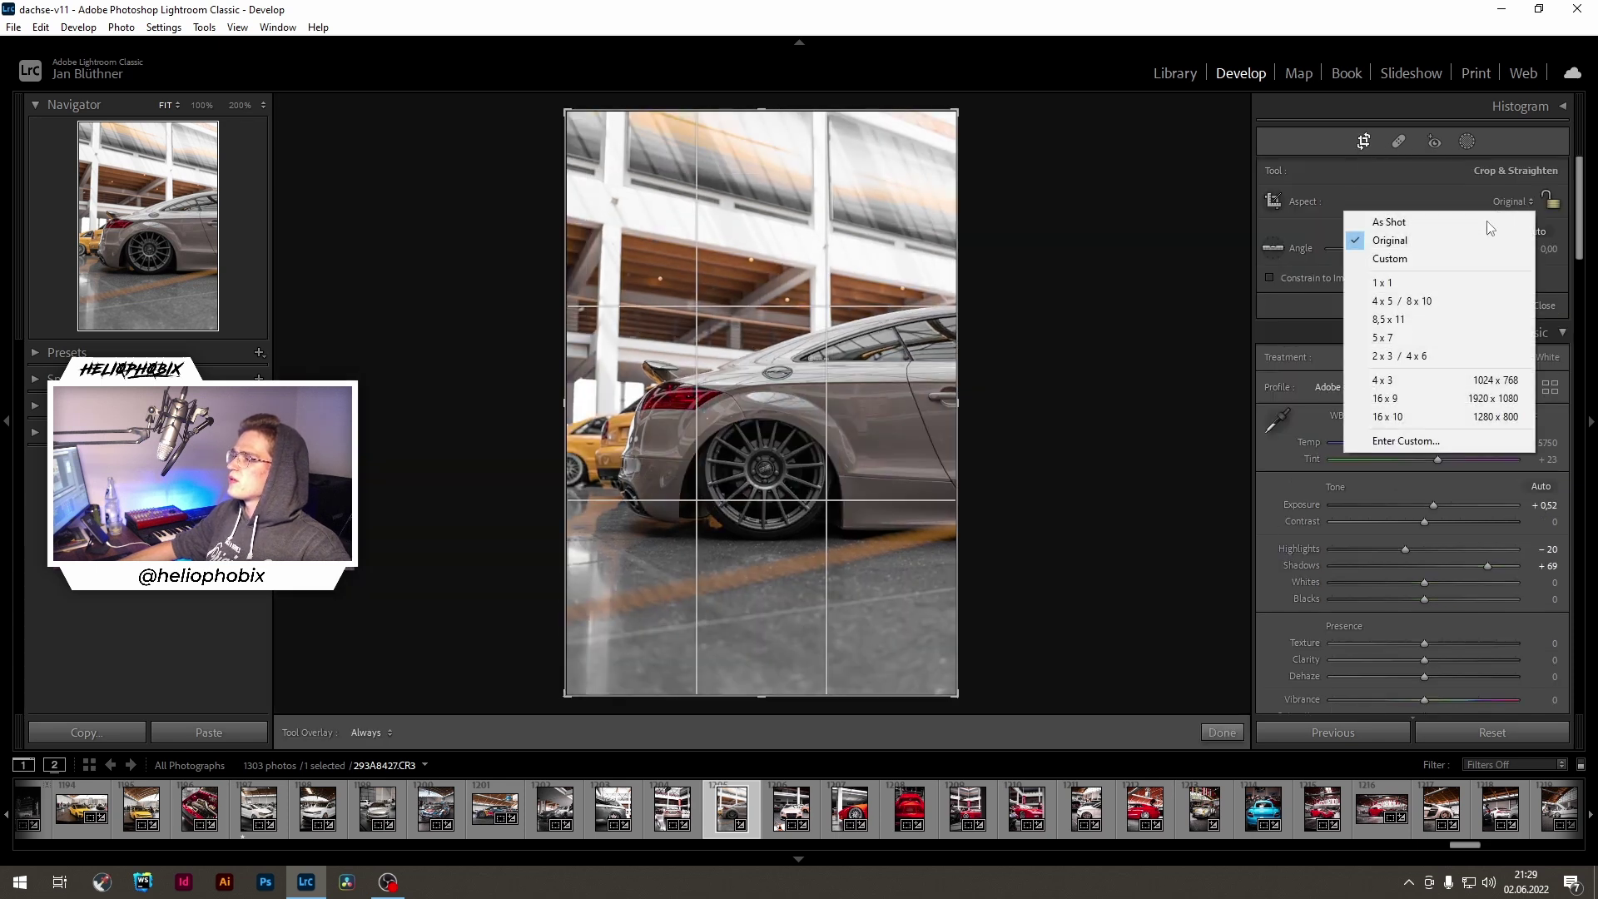
left_click(1410, 301)
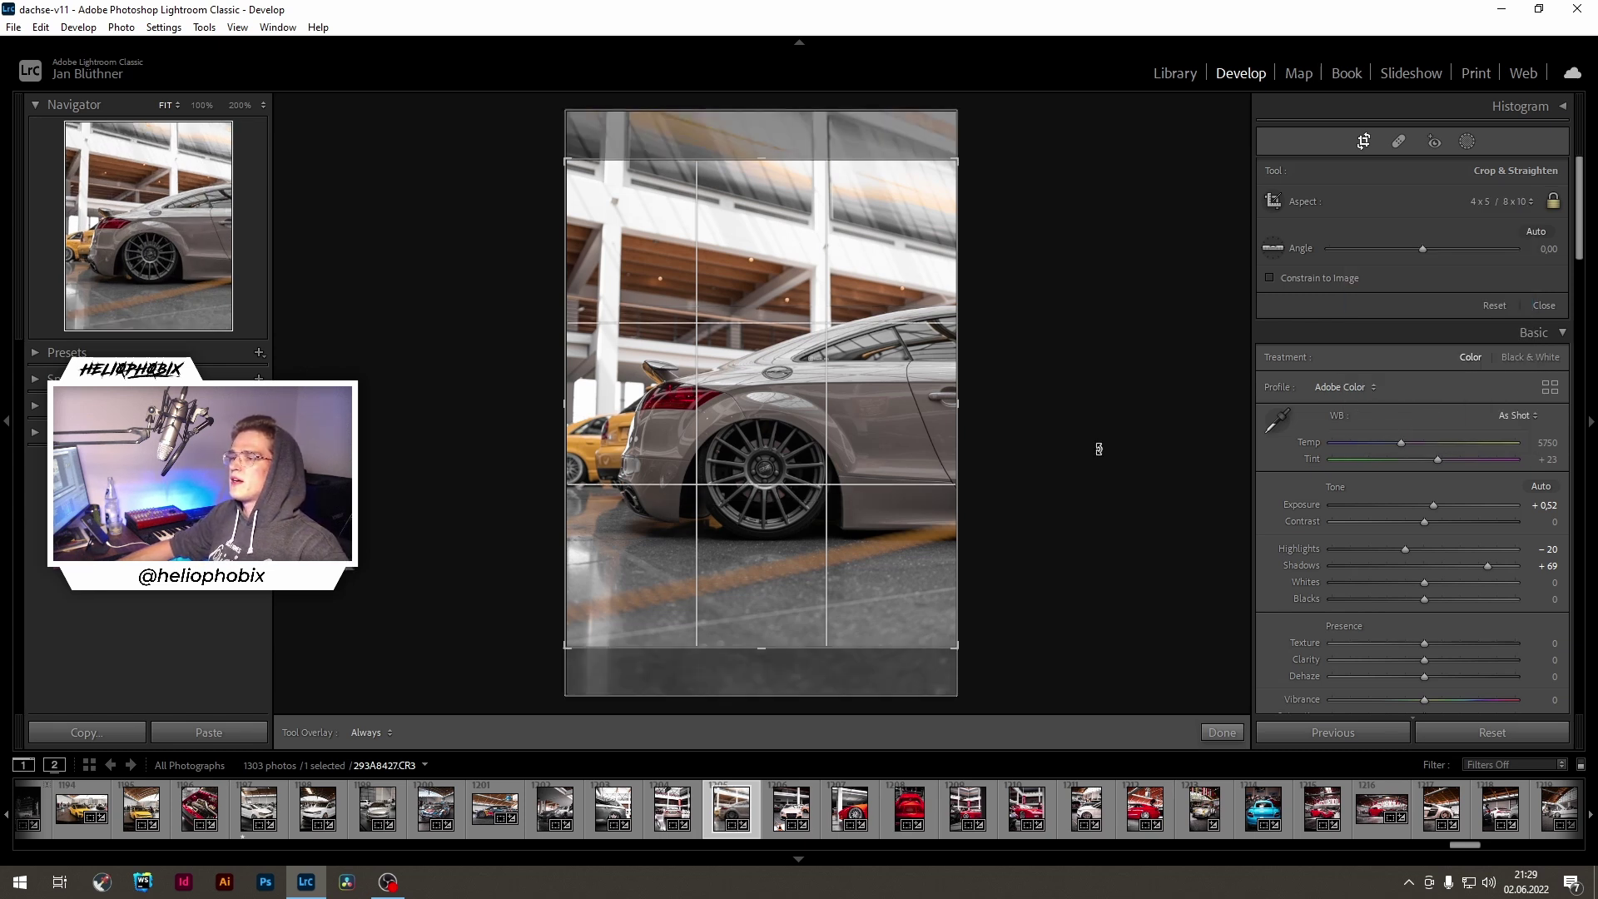
left_click_drag(1098, 449, 1098, 442)
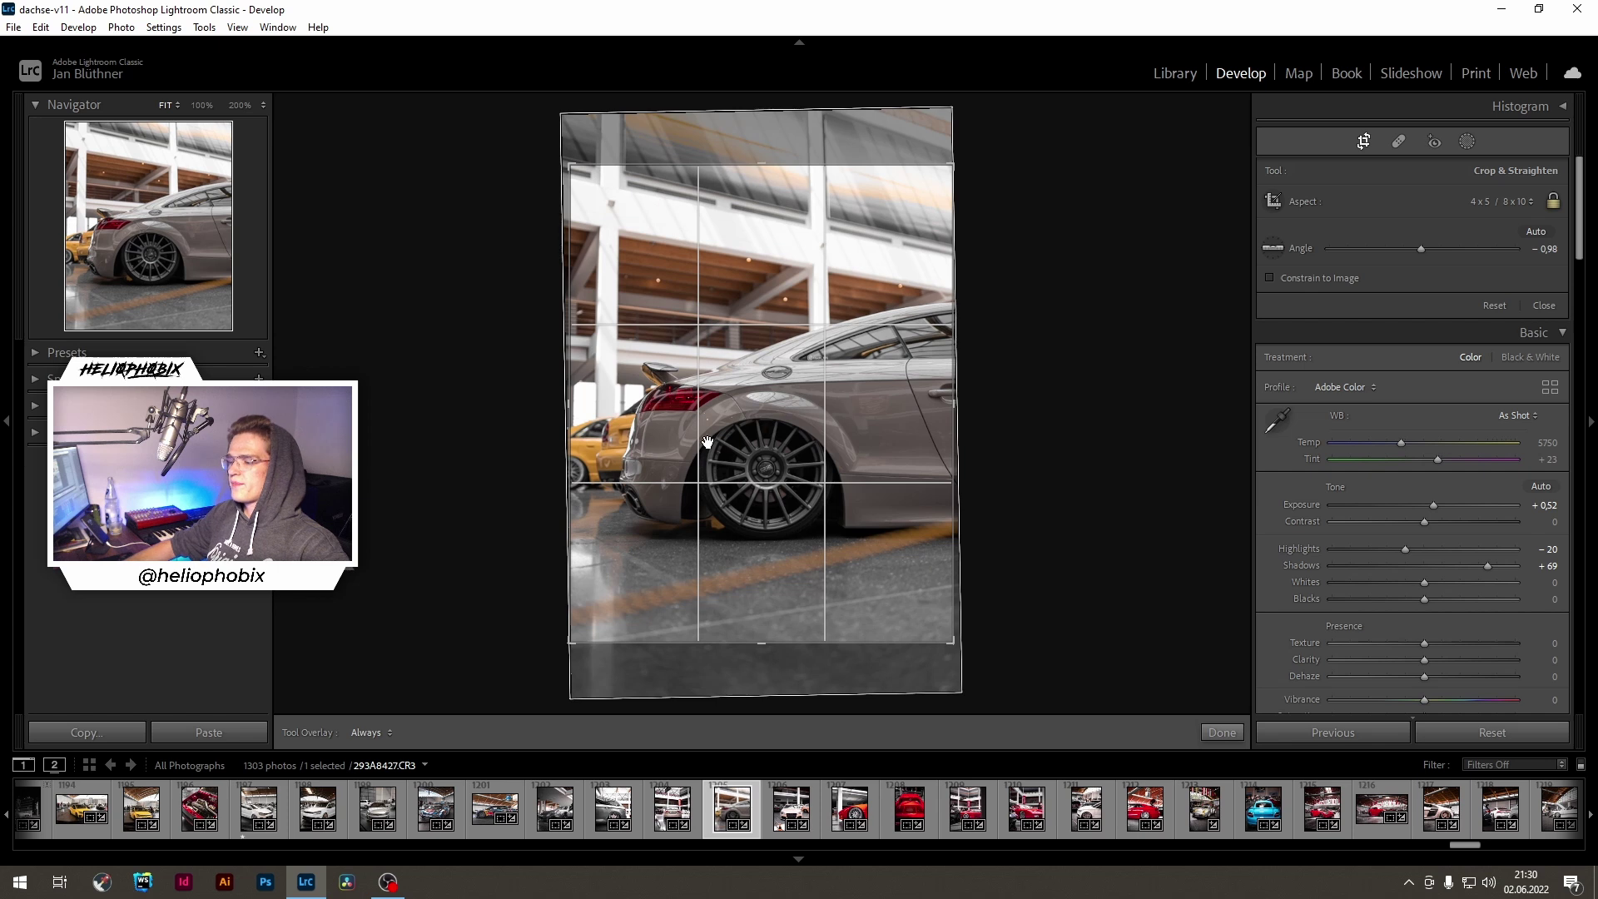
key("Return")
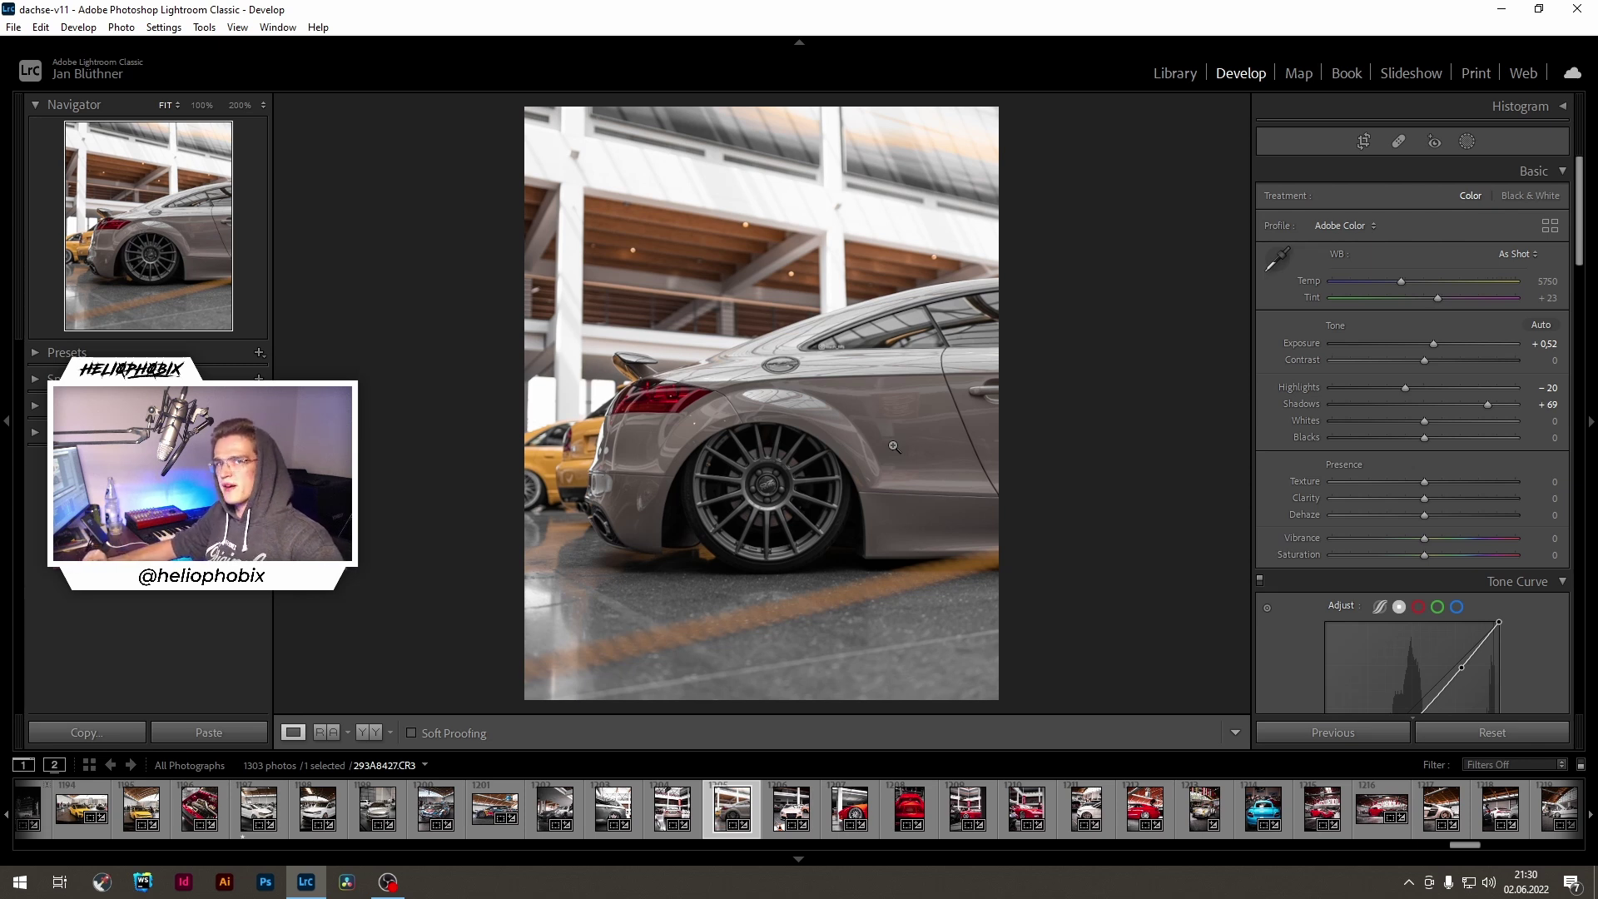
Step: Straighten the photo further by setting the crop angle to about -1.45
left_click(1363, 141)
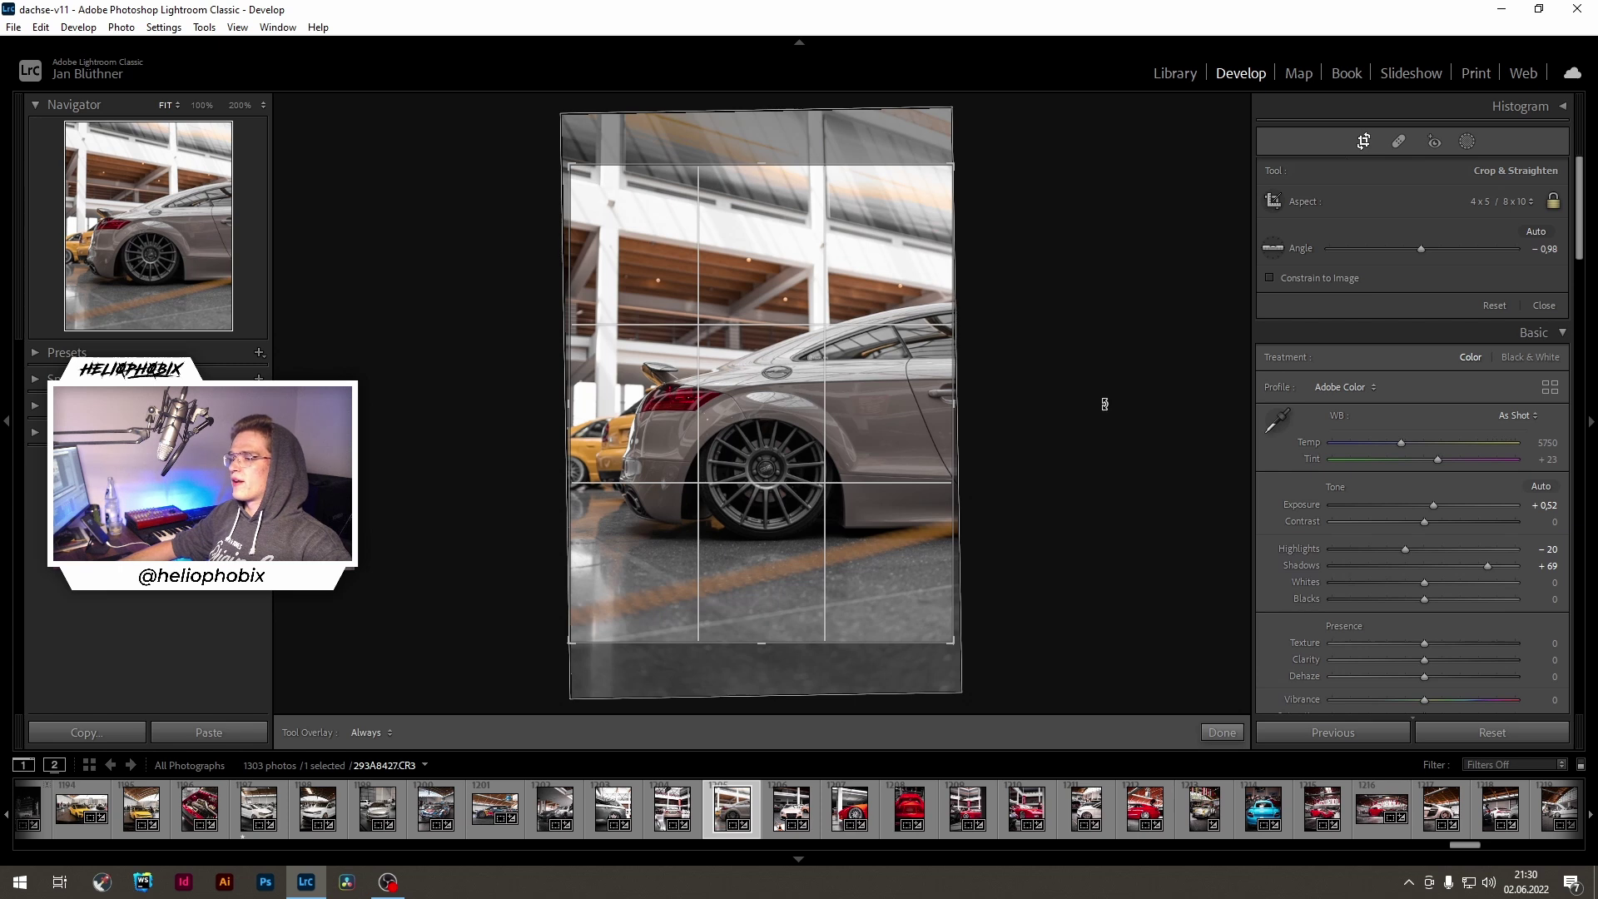
left_click_drag(1104, 404, 1111, 400)
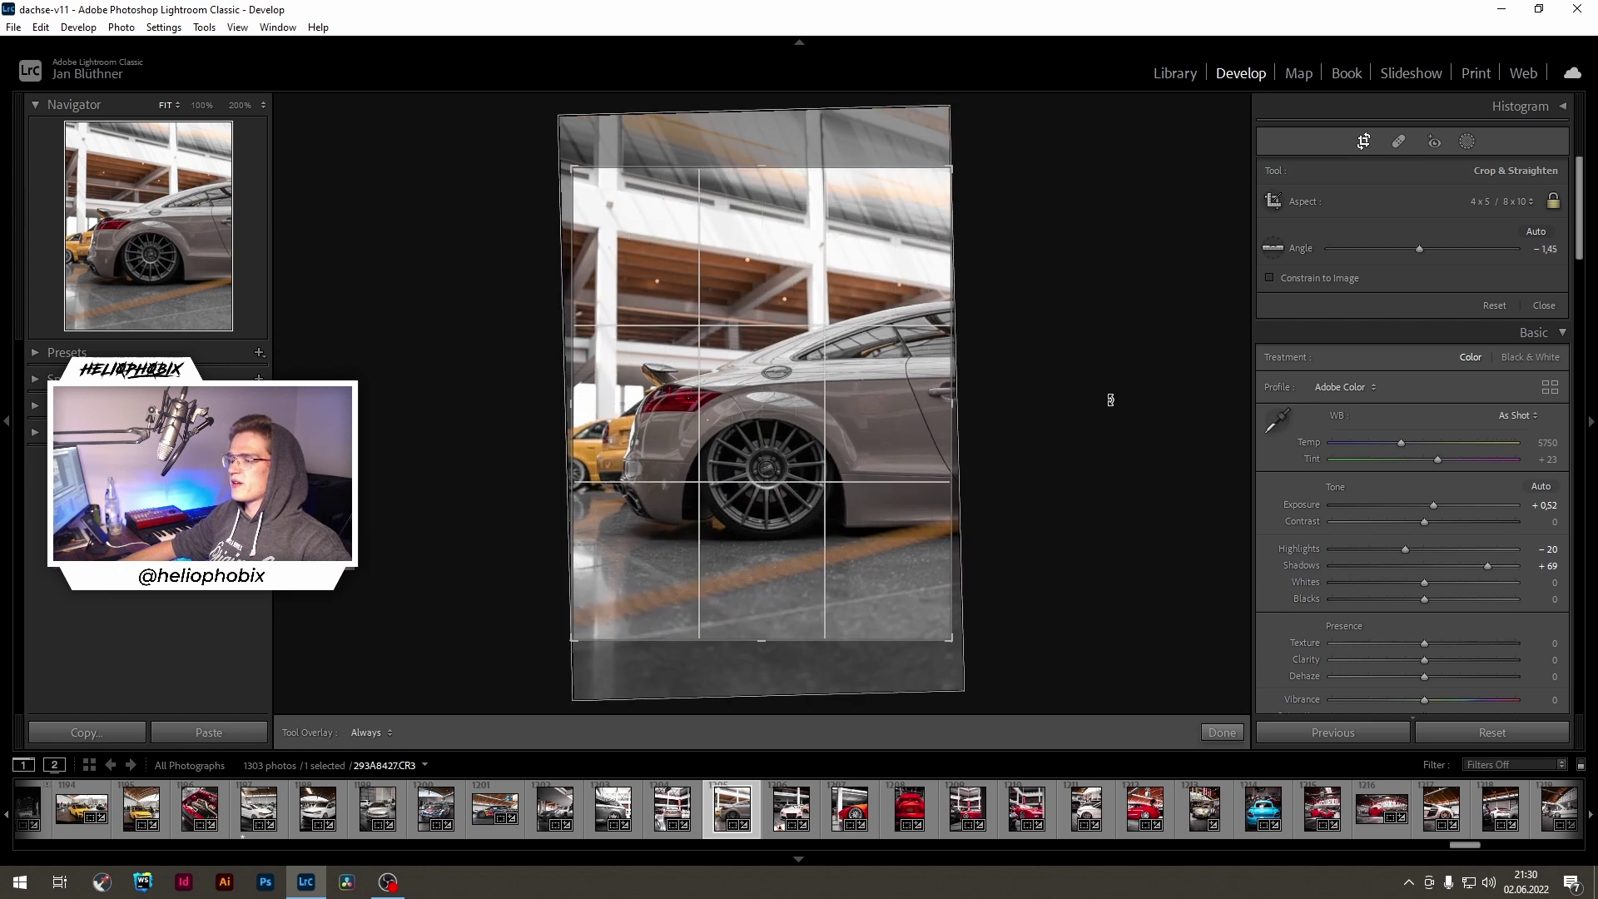
key("Return")
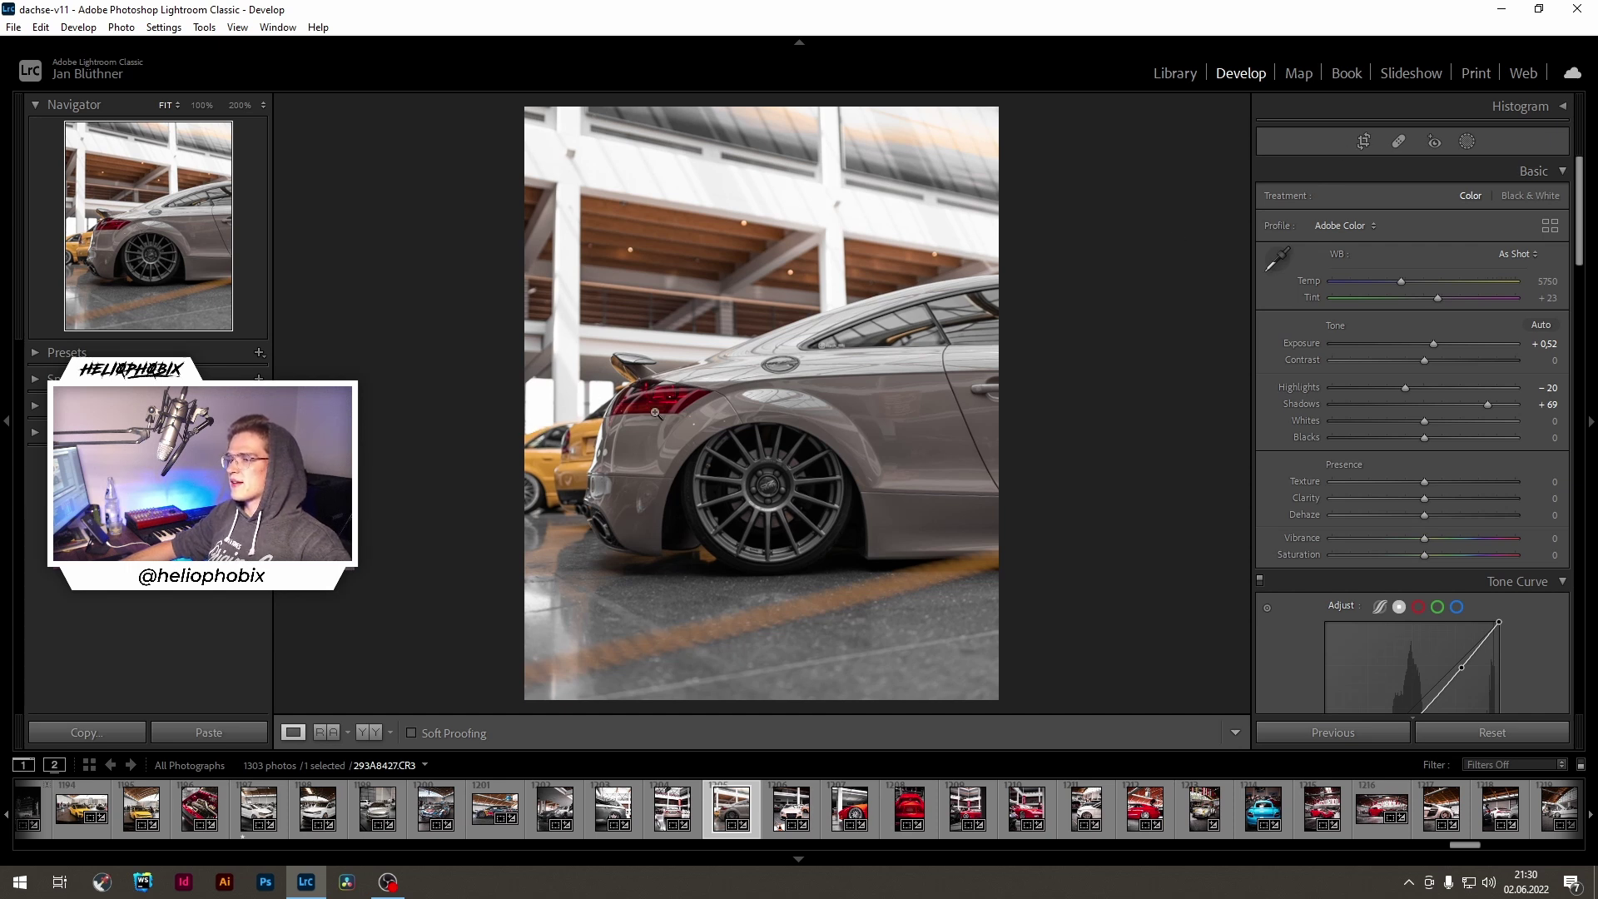
Step: Tighten the crop around the car, trimming the yellow car behind it while keeping the aspect ratio
left_click(539, 478)
left_click_drag(539, 480, 587, 403)
left_click(726, 315)
left_click(1363, 141)
key("Return")
left_click(1364, 142)
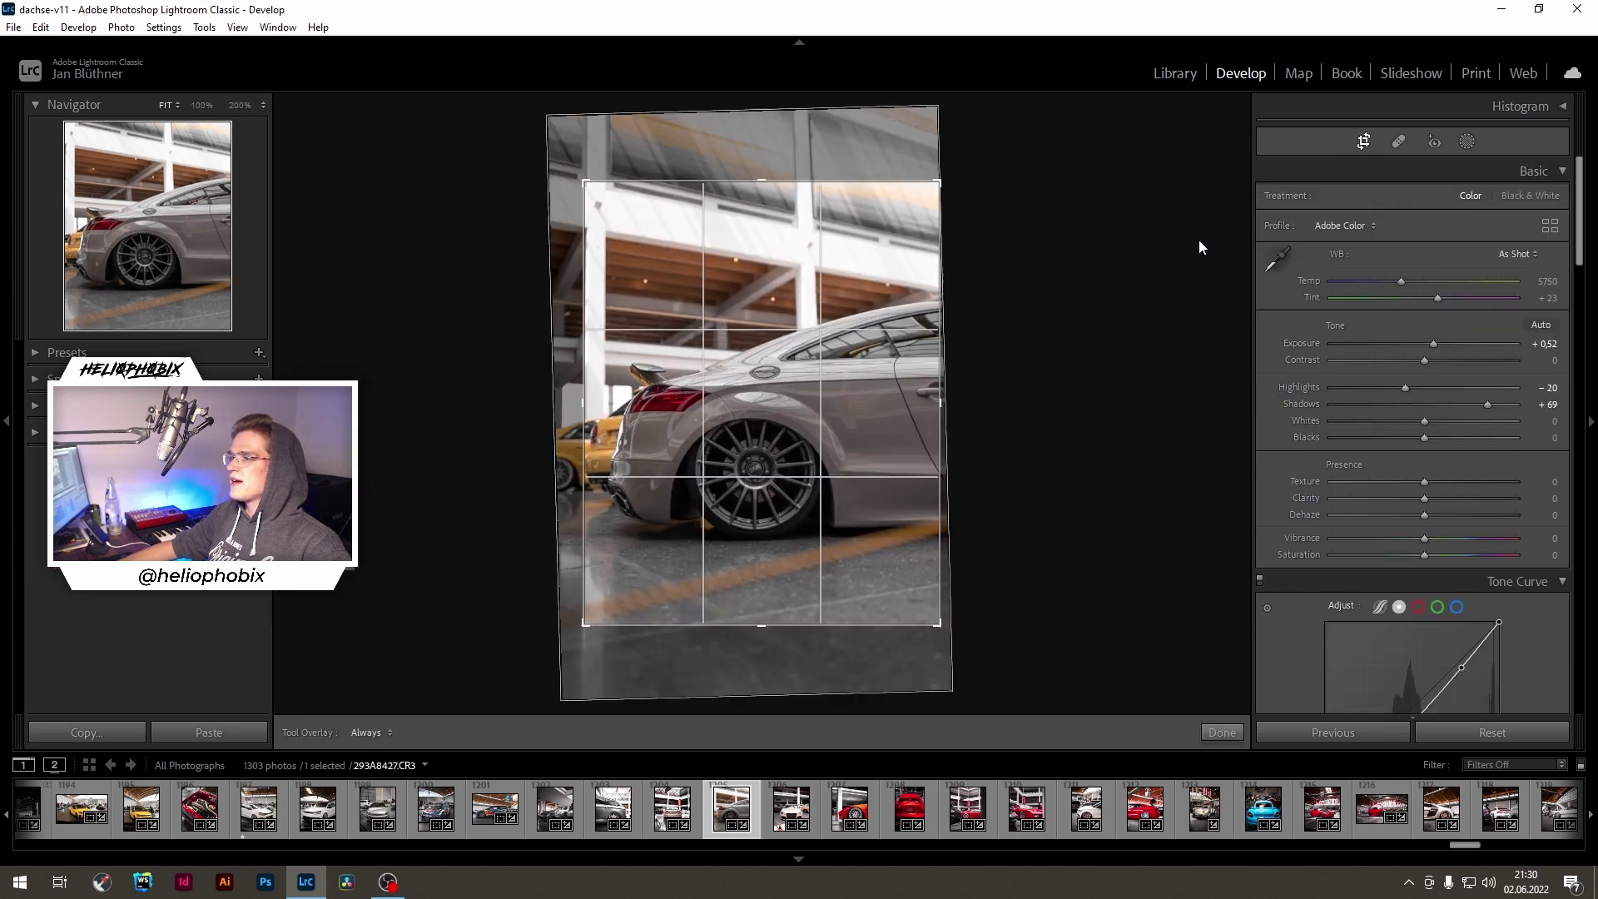
Step: Try a tighter crop that cuts off more of the yellow car, and widen the frame back out
left_click_drag(594, 416, 593, 508)
key("Return")
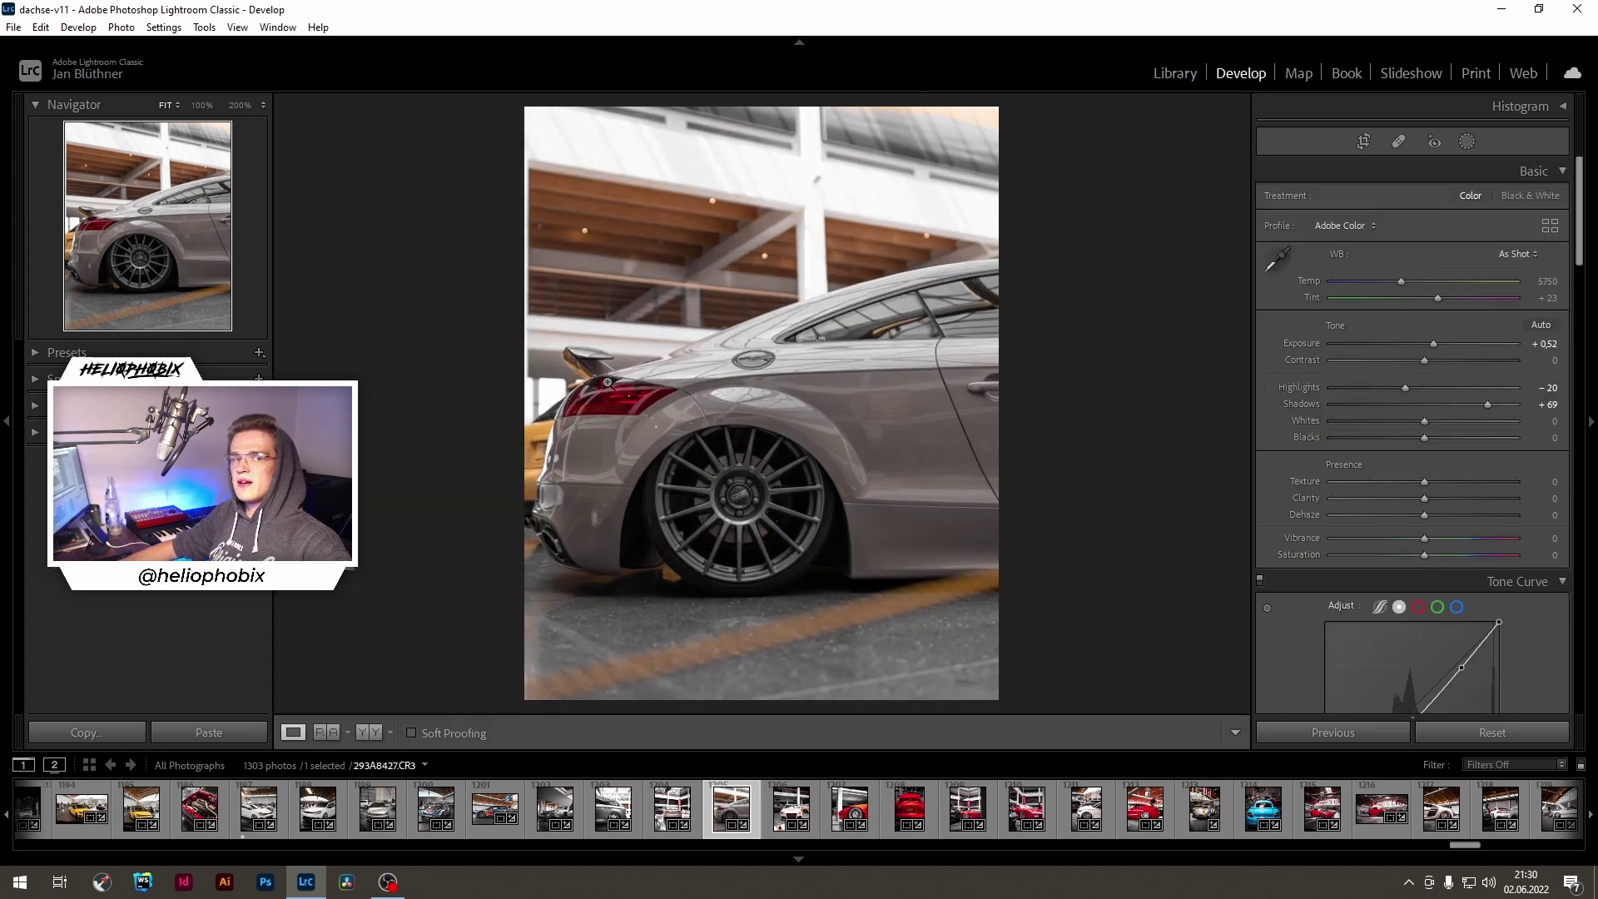
left_click(1365, 142)
left_click_drag(598, 406, 589, 405)
key("Return")
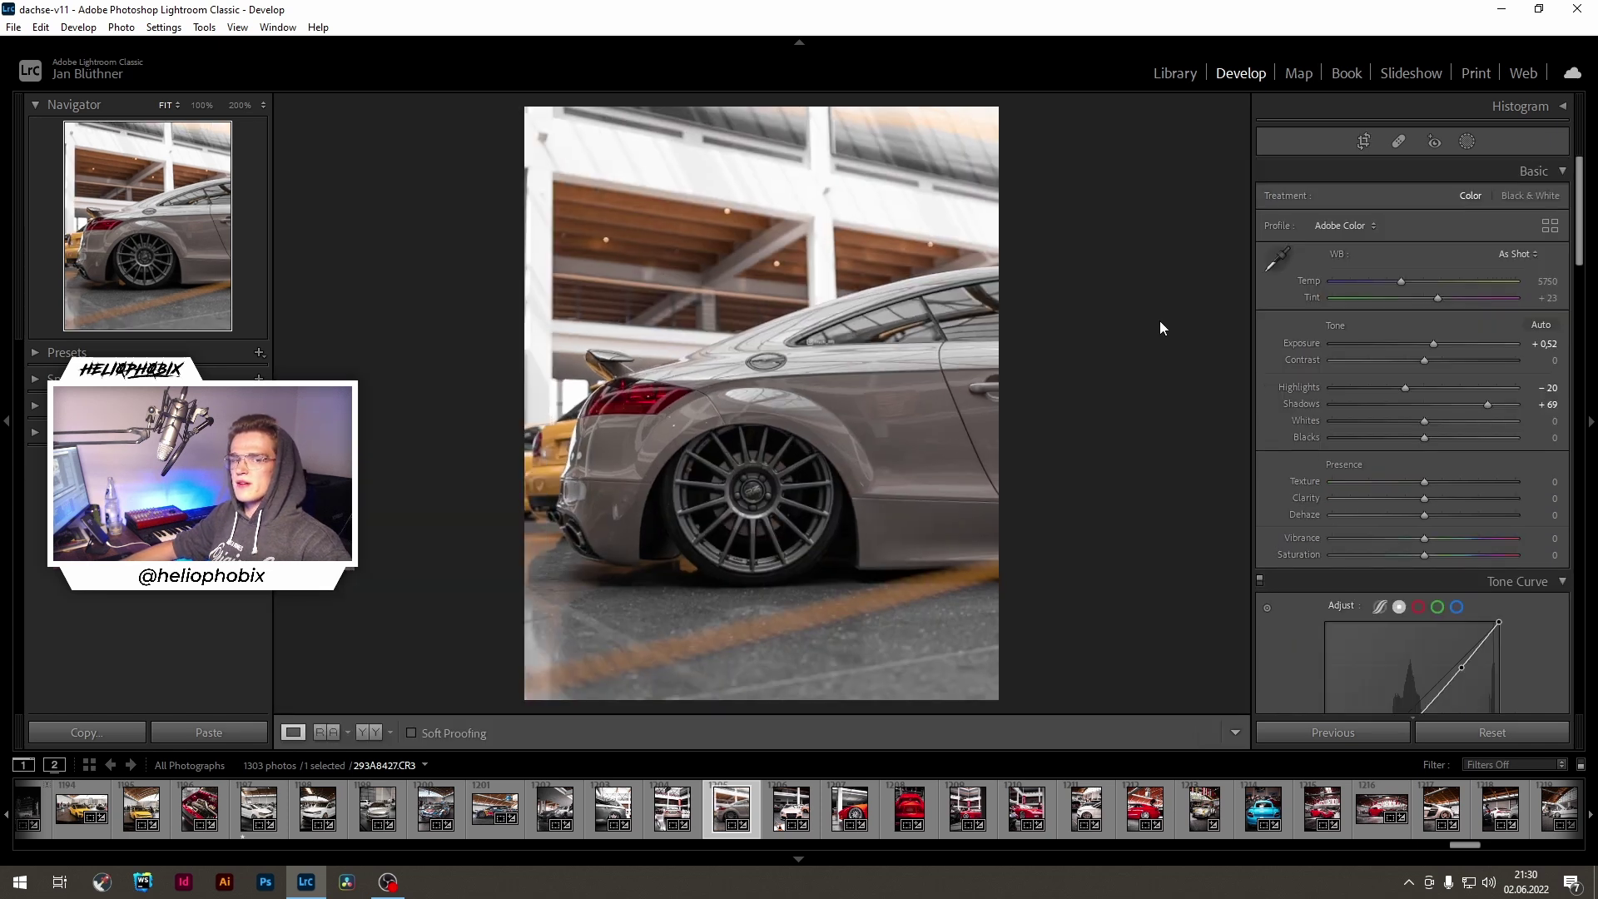
Step: Recheck the crop framing and raise the photo's overall Exposure to +0.79
key("r")
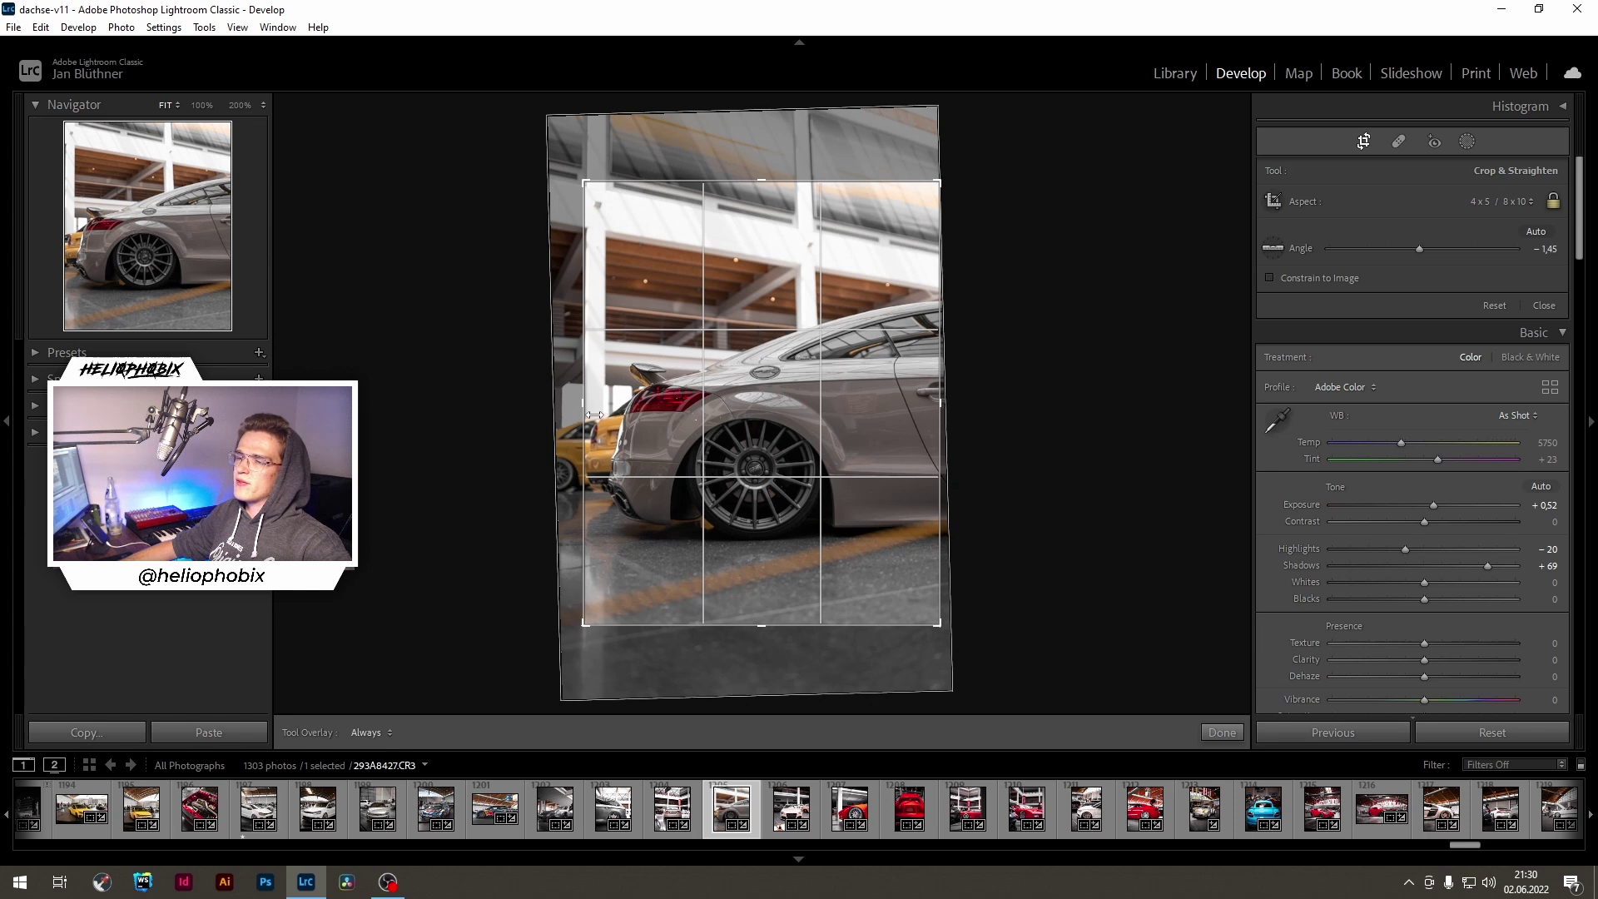
key("Return")
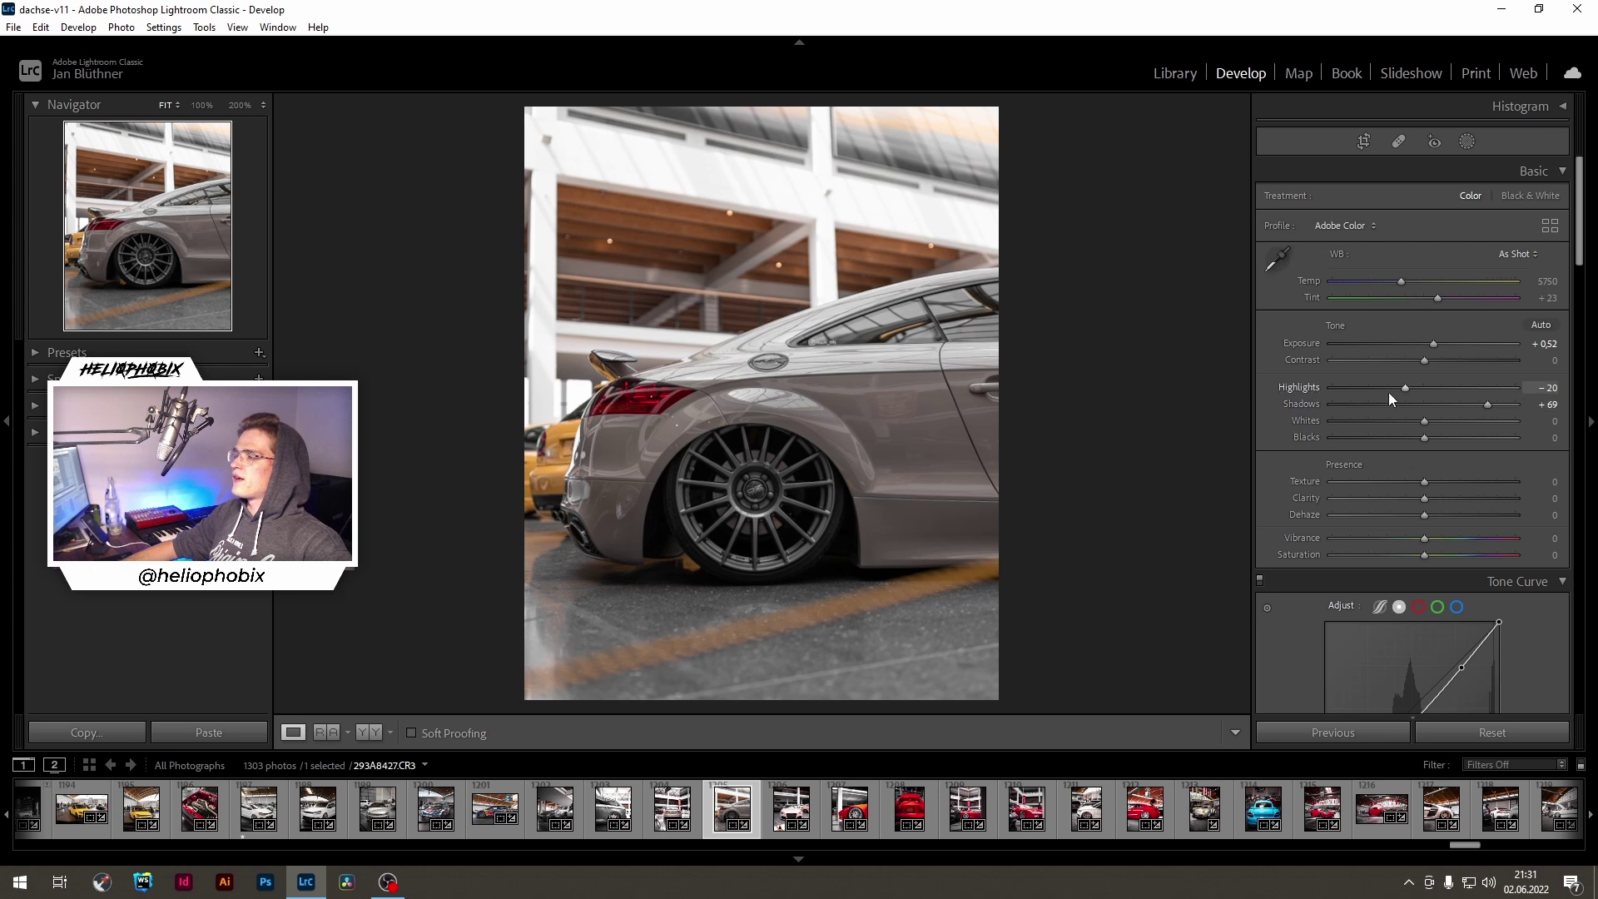
left_click_drag(1435, 343, 1440, 343)
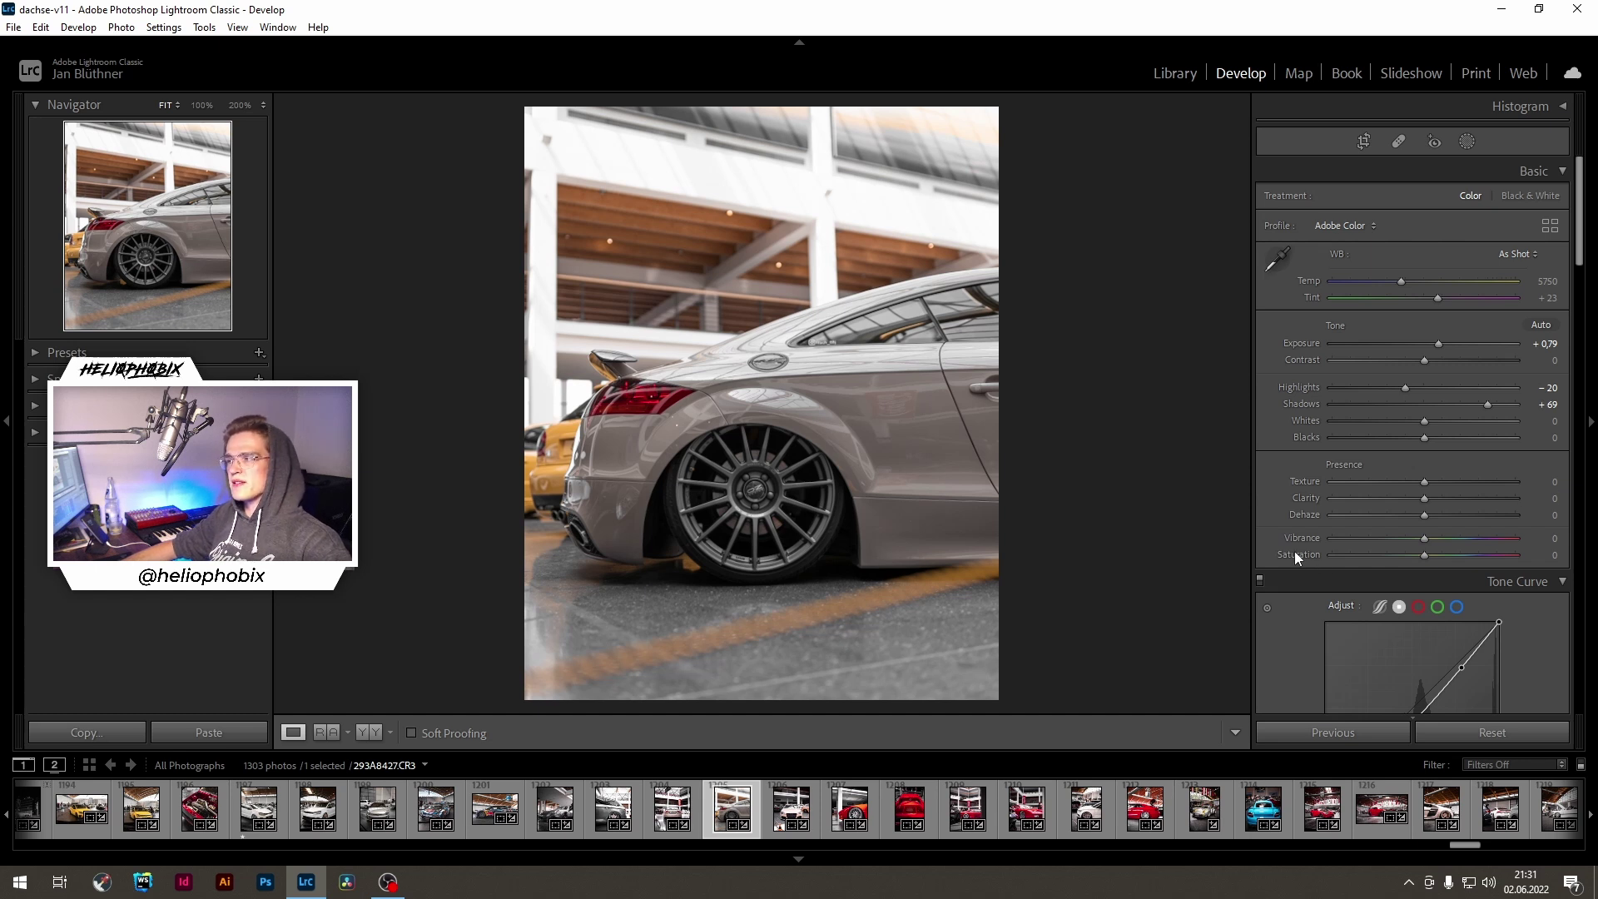
Step: Compare the effect of global Saturation at +100 with Vibrance at +62, resetting each to zero
scroll(1290, 553, "down", 3)
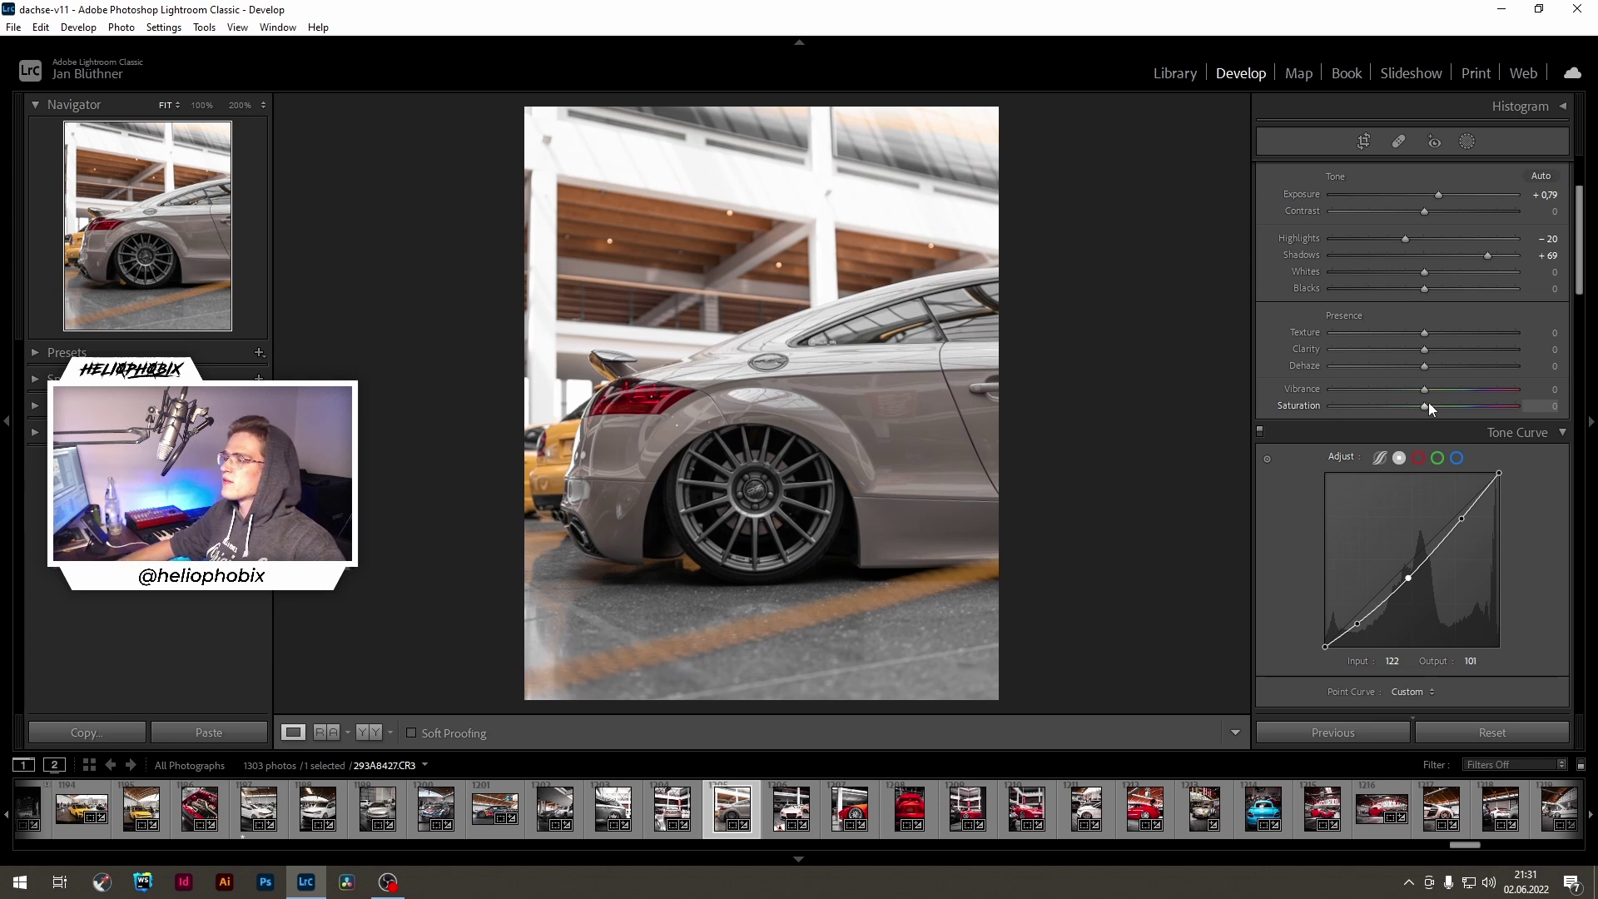
left_click_drag(1426, 405, 1515, 408)
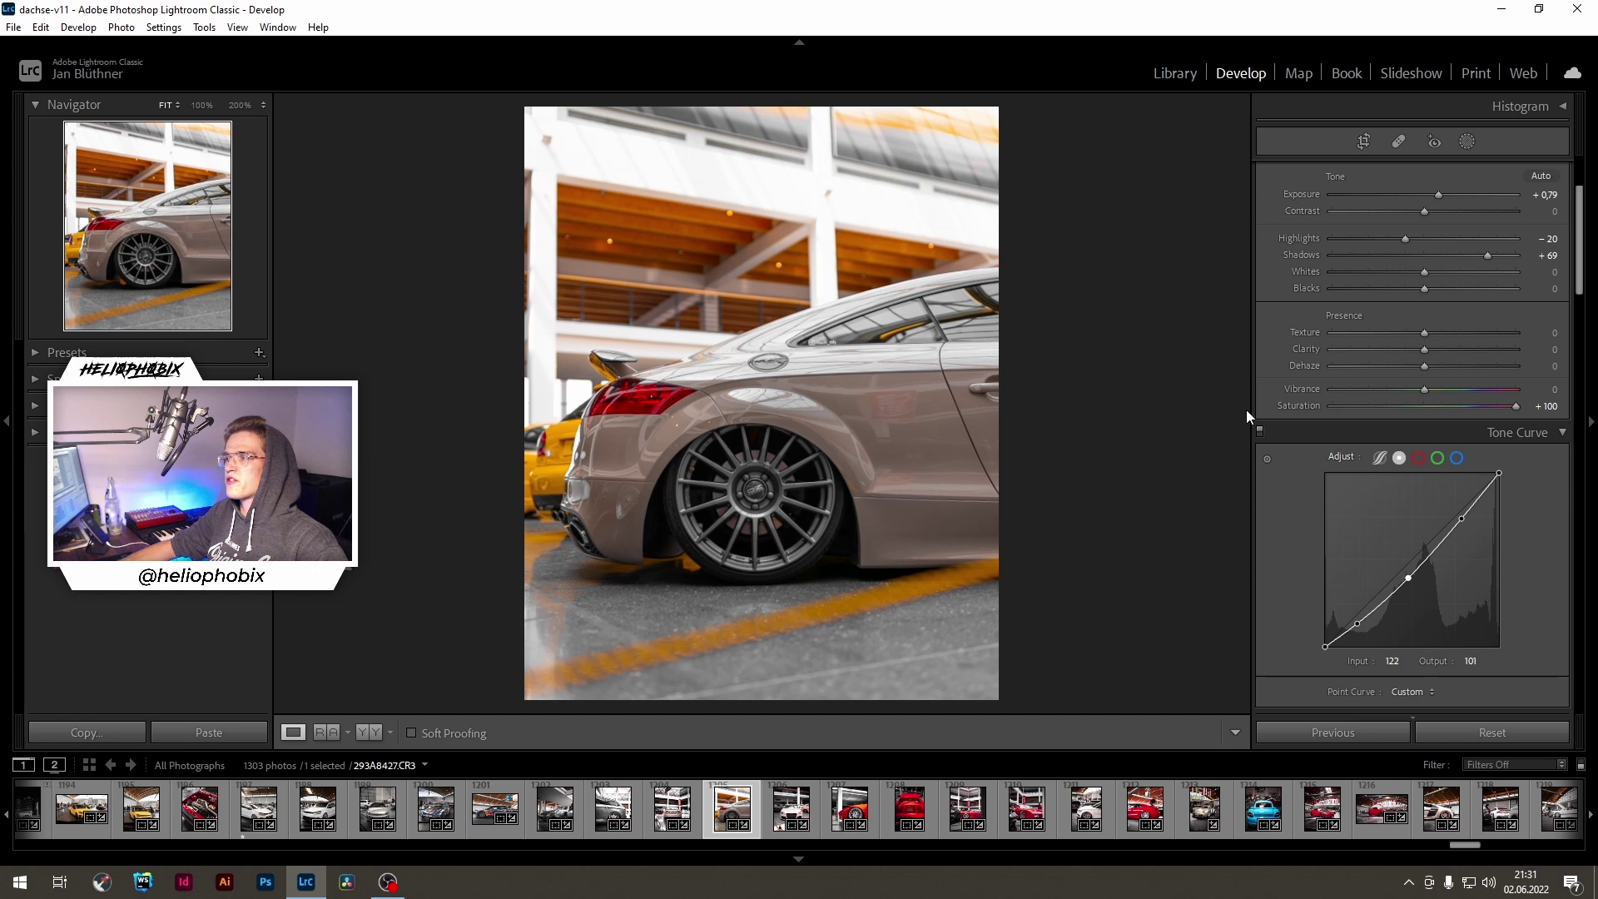
double_click(1288, 403)
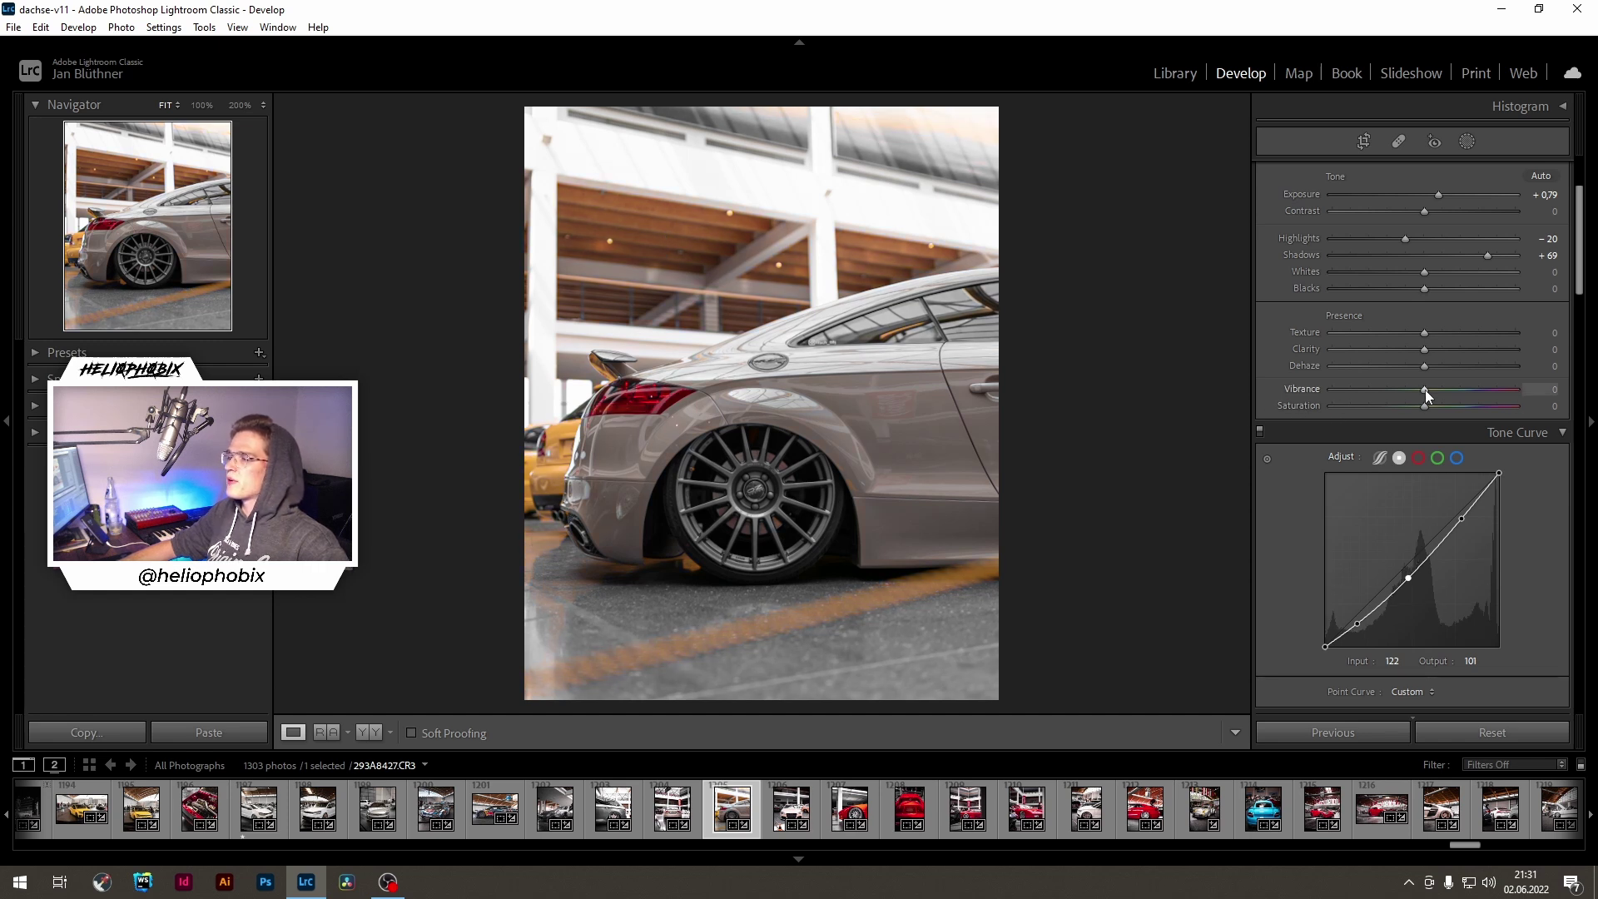
left_click_drag(1425, 390, 1481, 391)
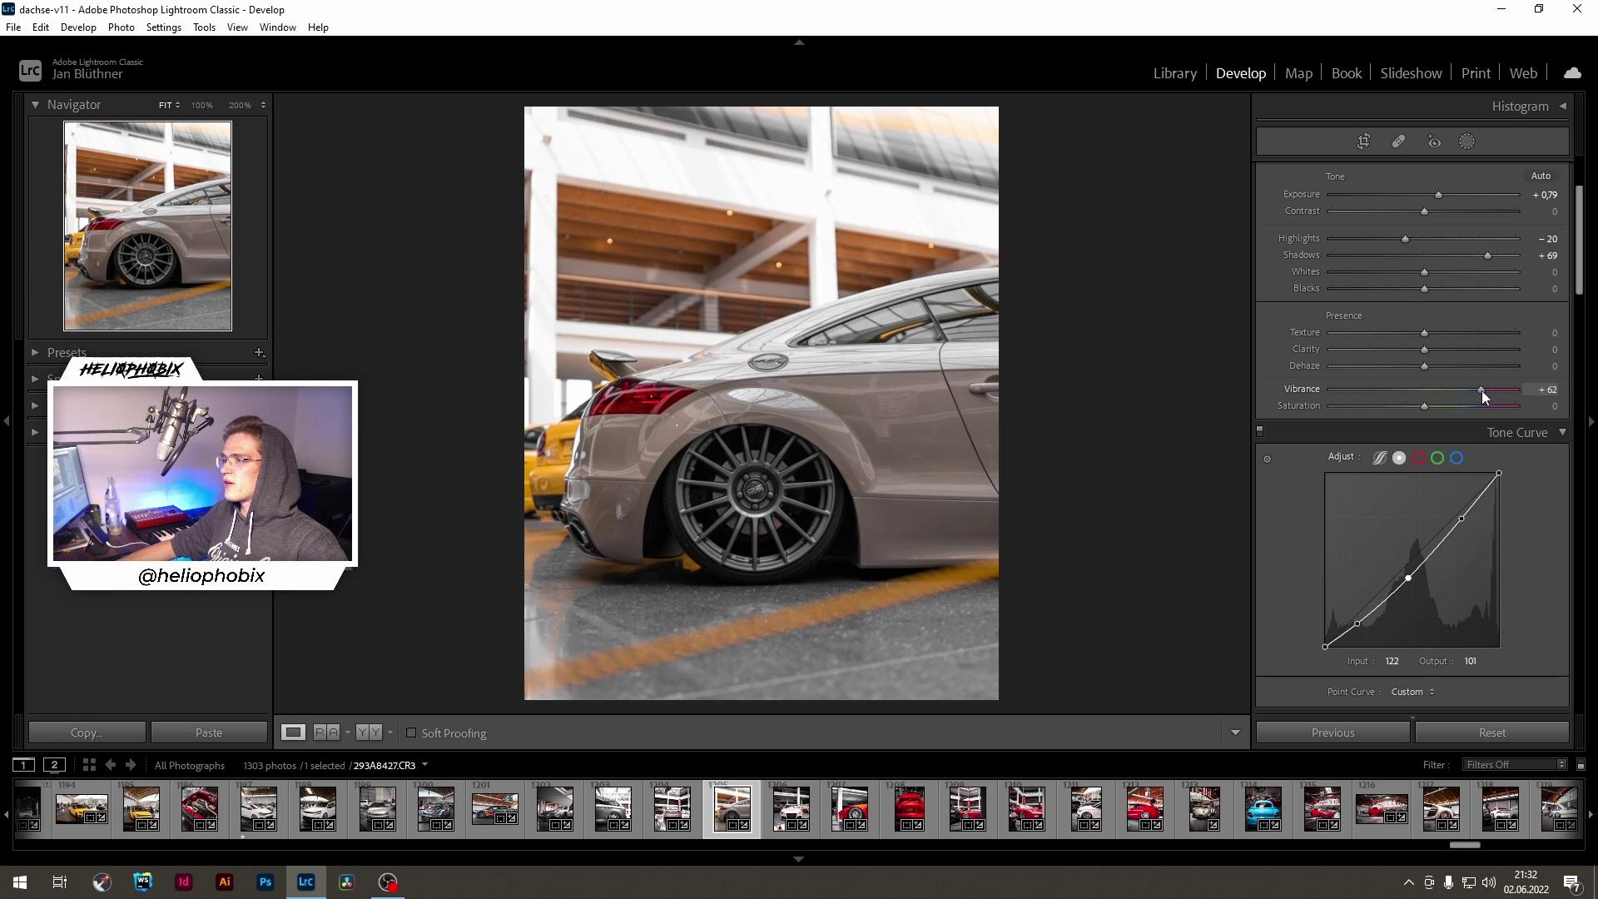
double_click(1311, 388)
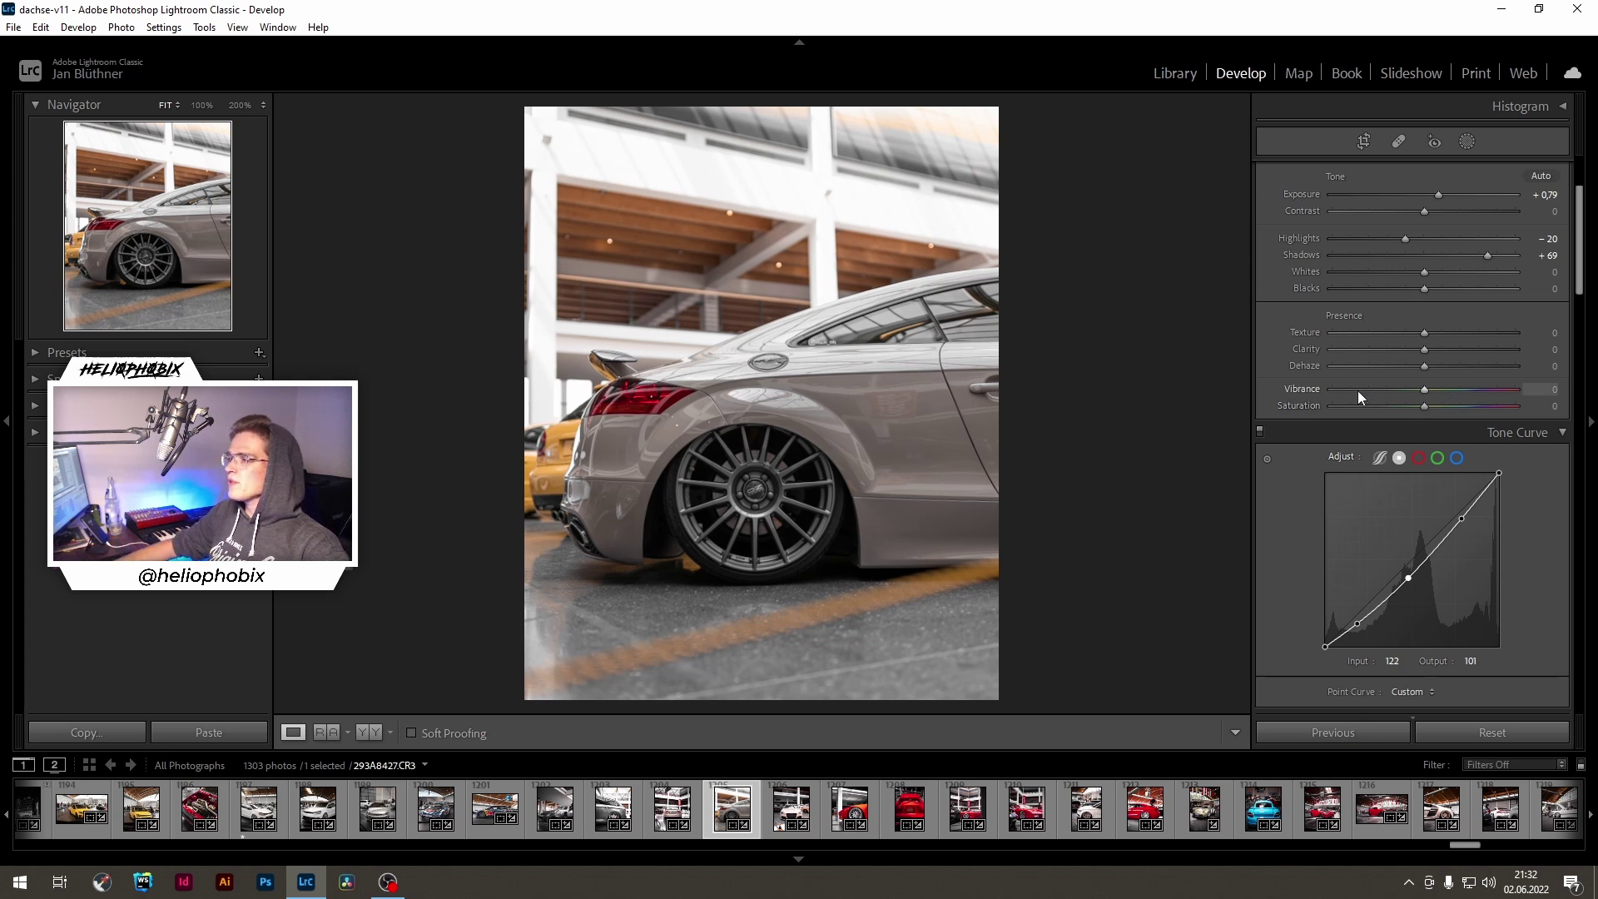
Step: Set the photo's global Vibrance to +50 and Saturation to +10
left_click_drag(1445, 390, 1467, 391)
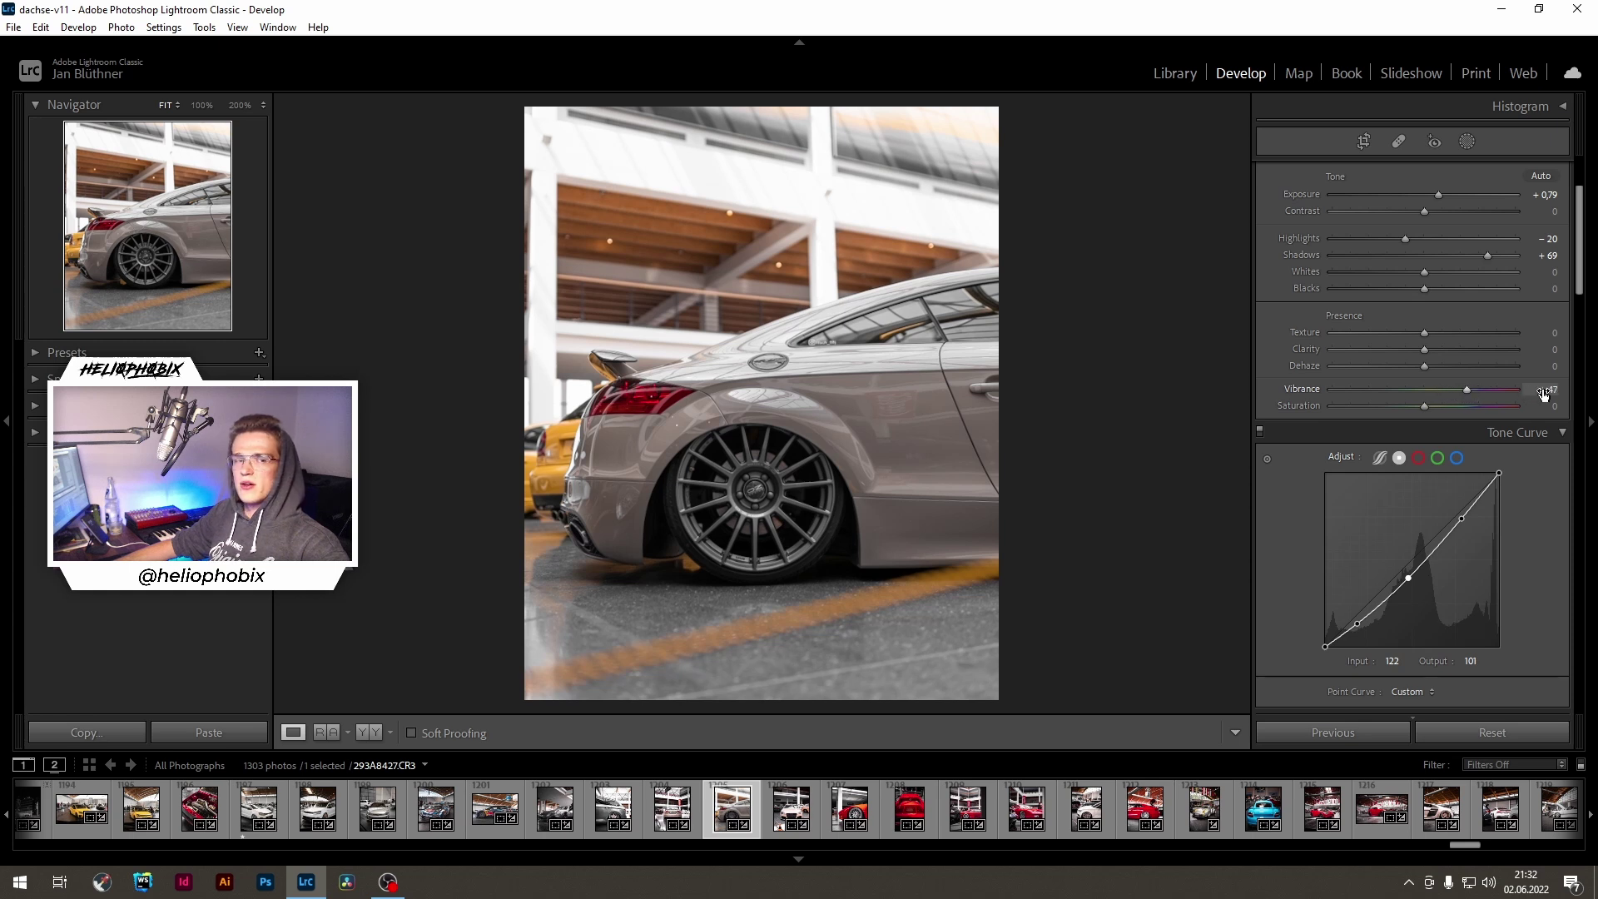
left_click(1544, 391)
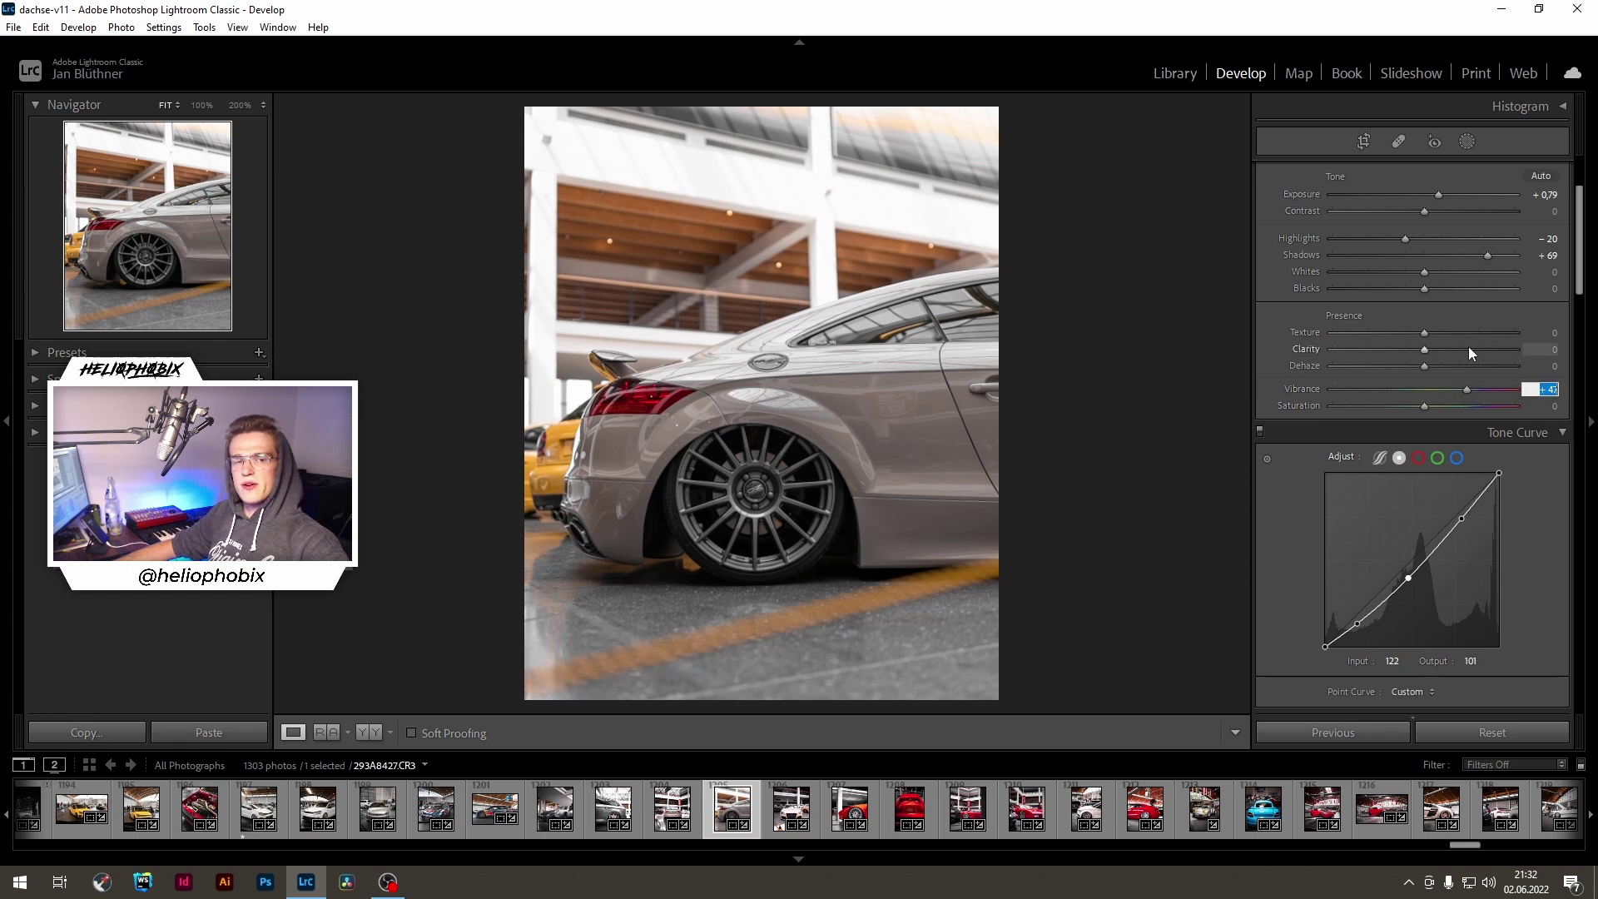
type("50")
key("Return")
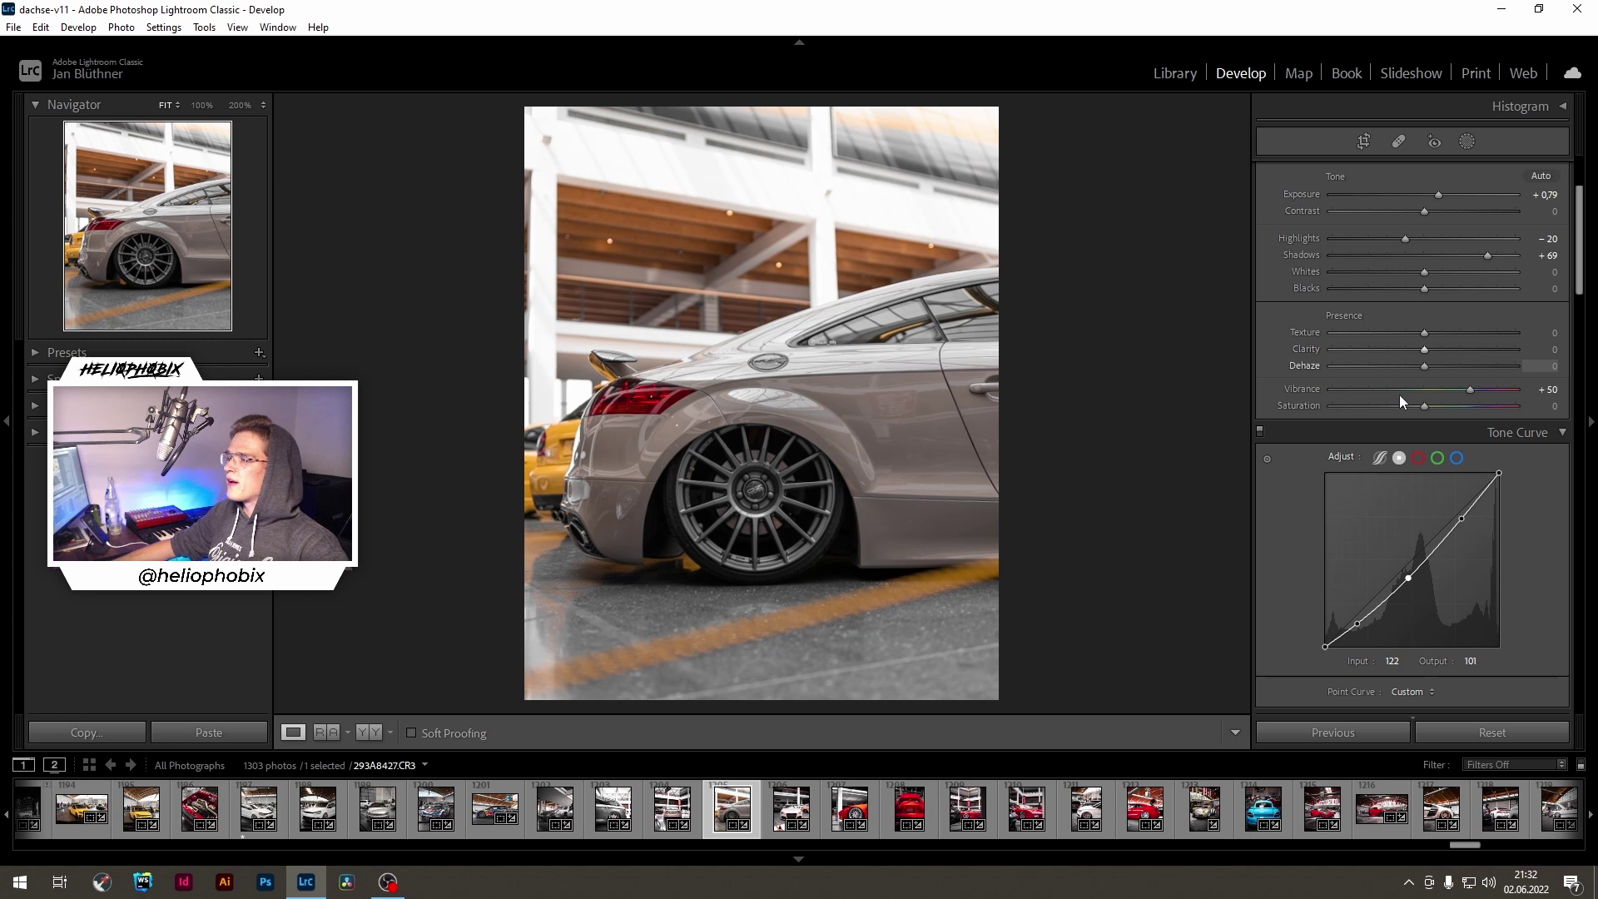
left_click(1540, 406)
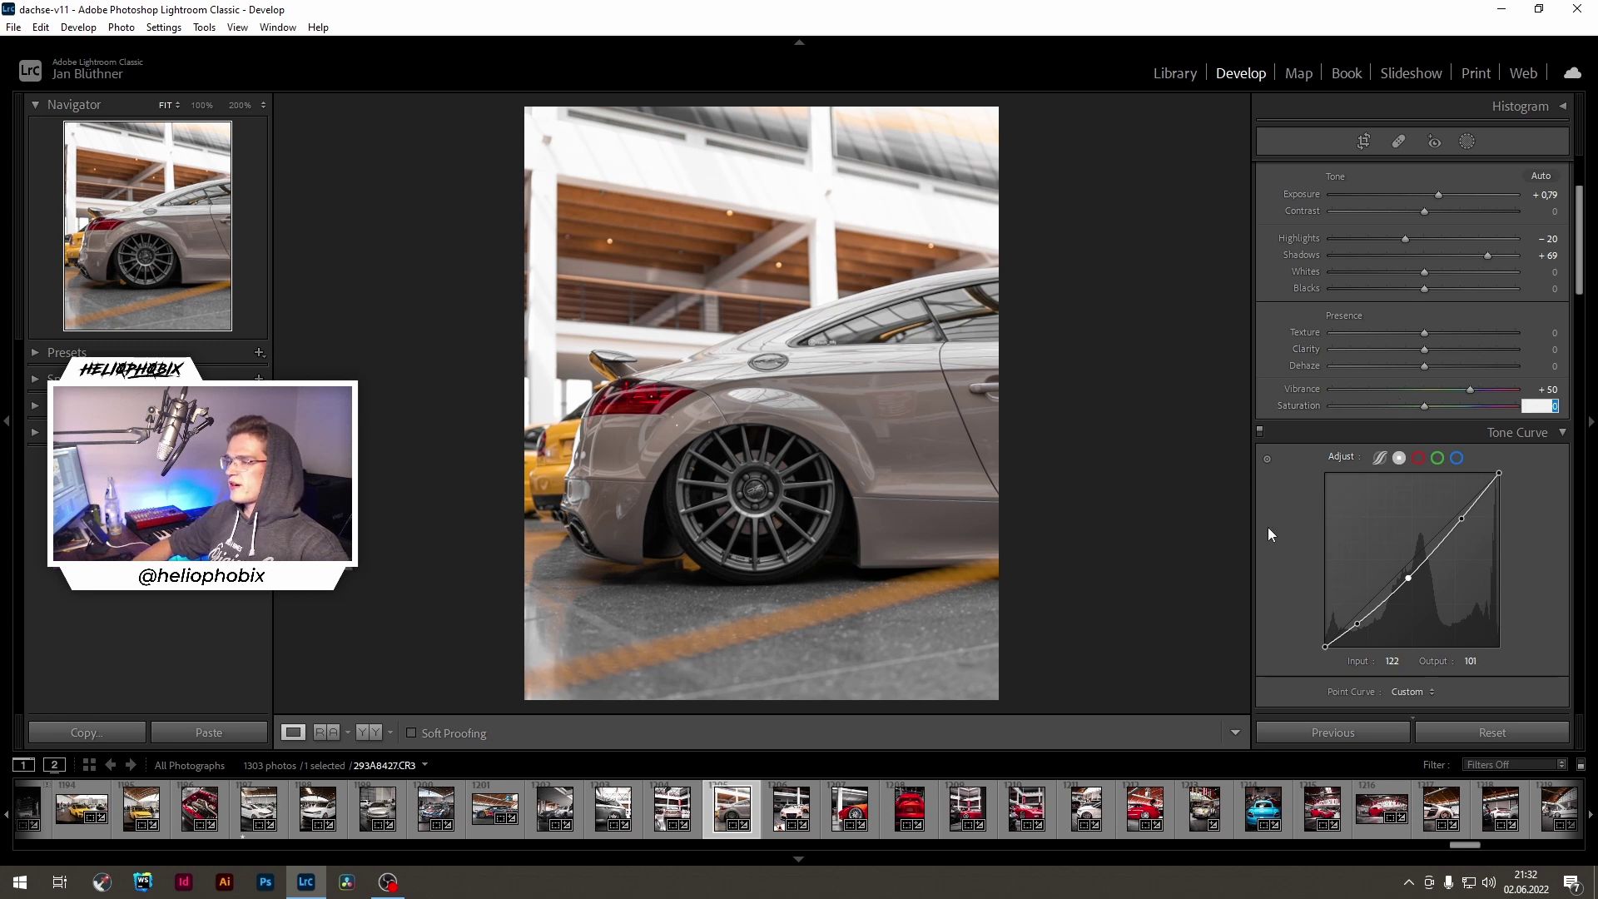
type("10")
key("Return")
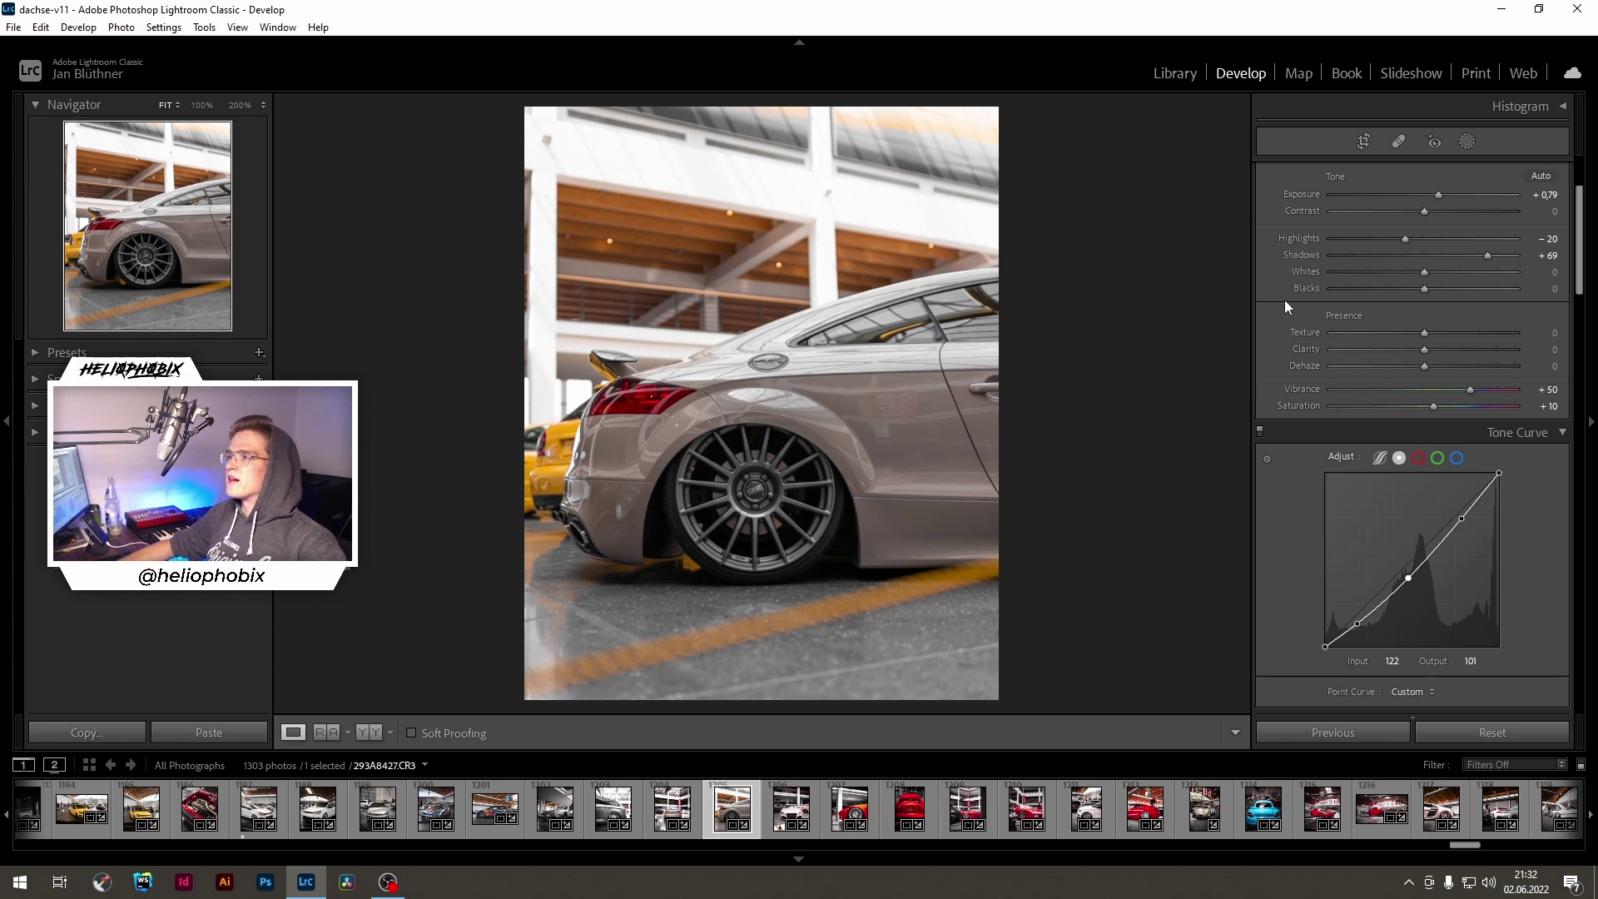
Step: Add a radial gradient mask over the car, stretched and tilted to follow the body and rear wheel
left_click(1466, 143)
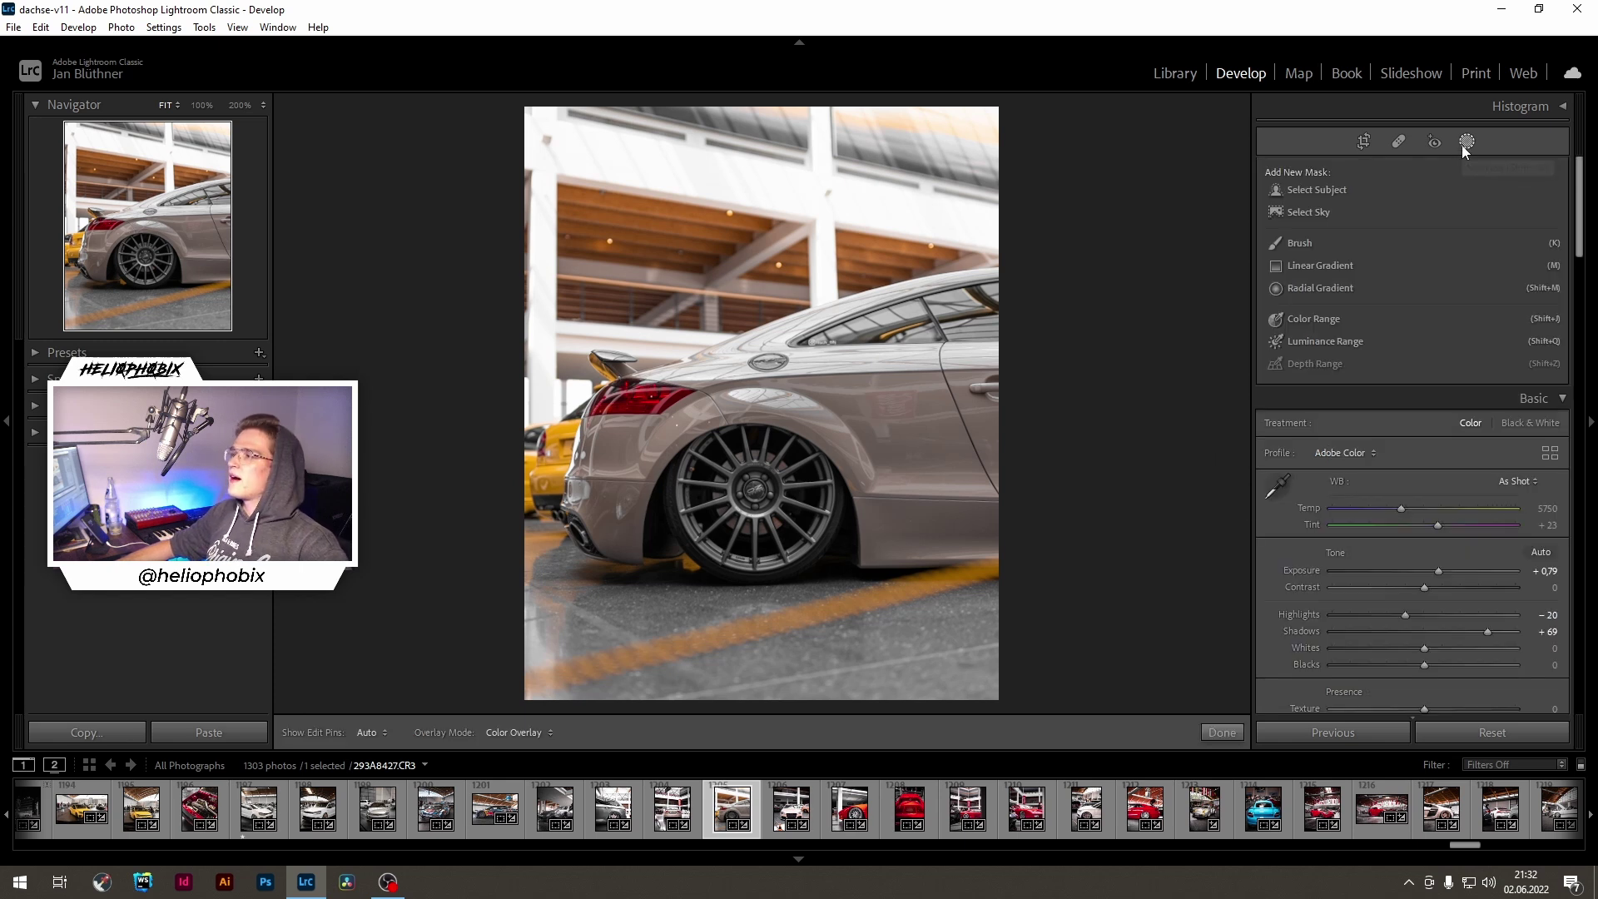
left_click(1308, 289)
mouse_move(747, 442)
left_mouse_down()
mouse_move(1049, 596)
mouse_move(813, 442)
left_mouse_up()
left_click_drag(1130, 436, 1134, 371)
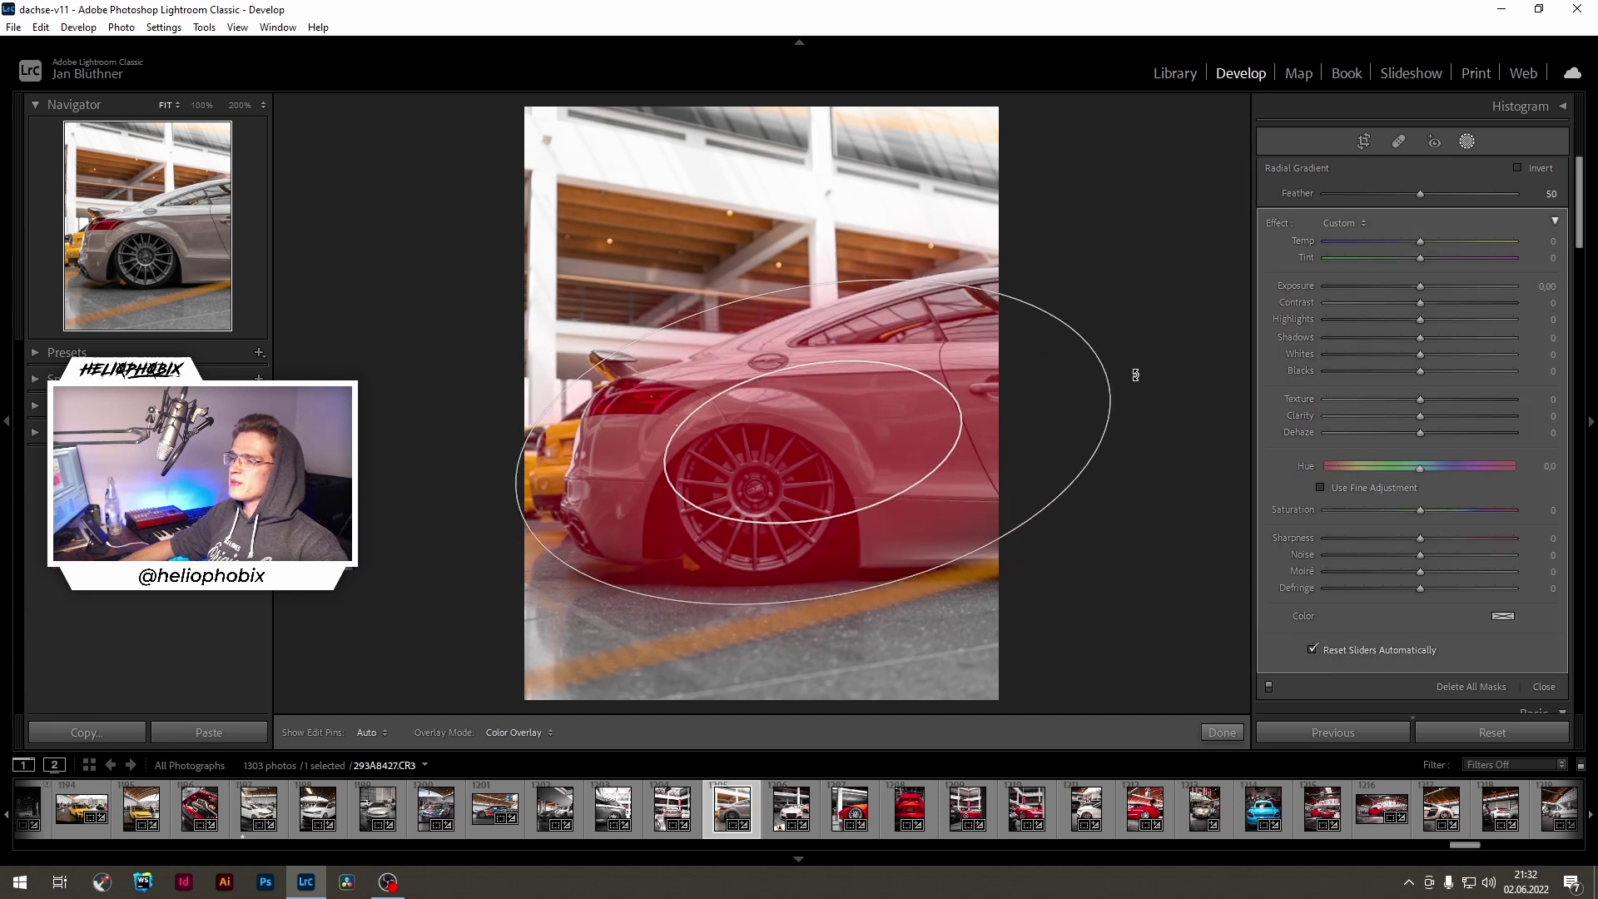
left_click_drag(837, 581, 836, 576)
left_click_drag(791, 435, 821, 426)
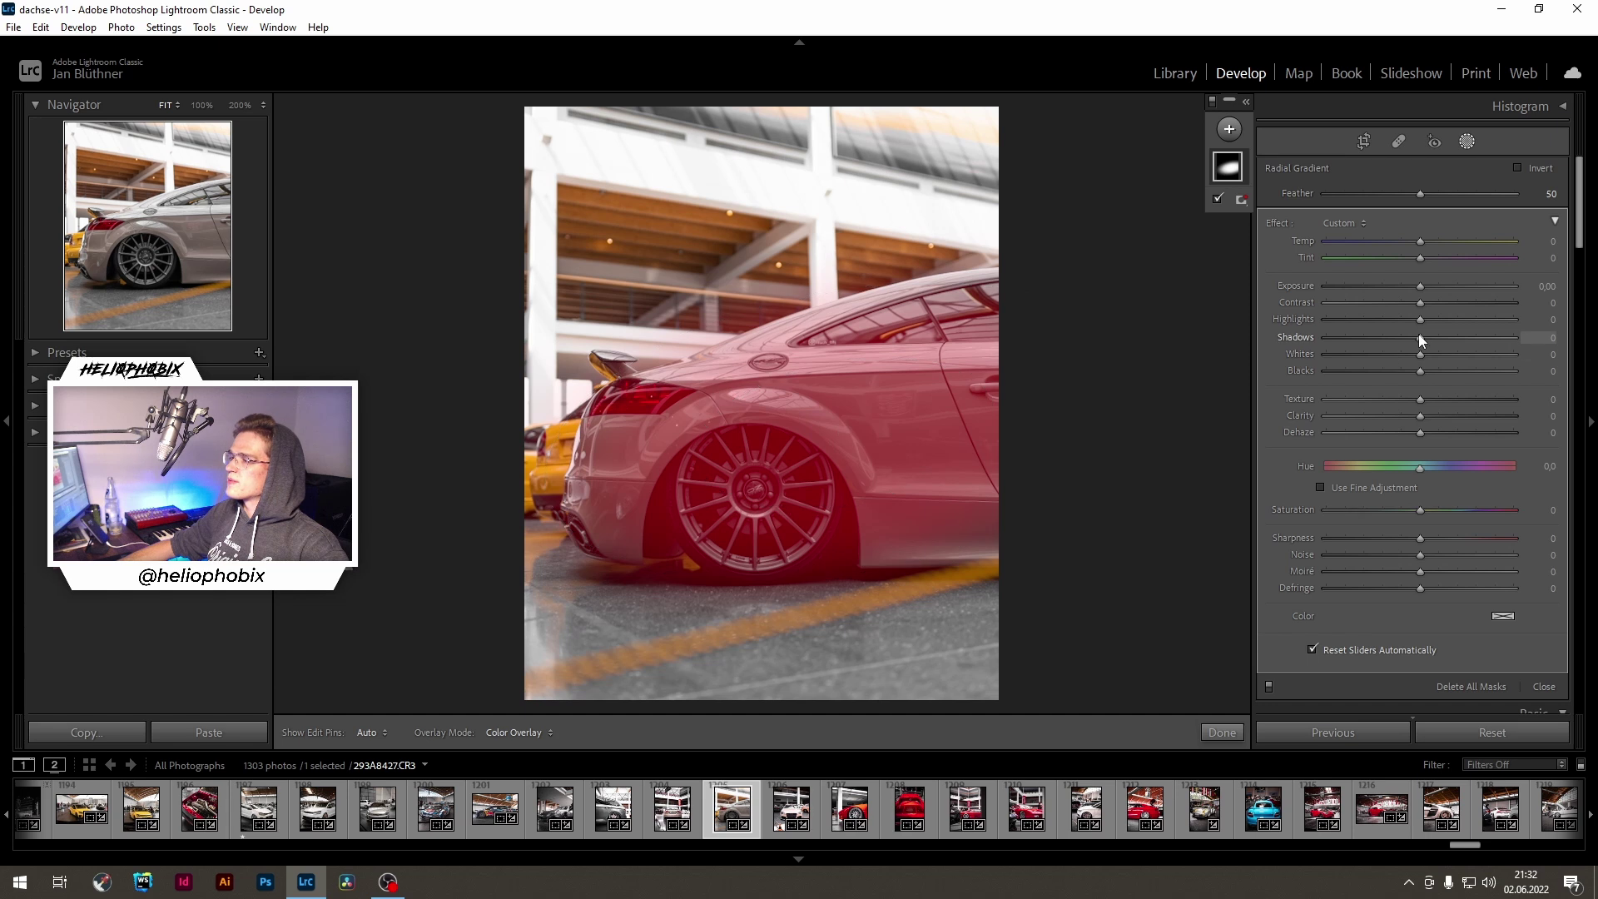
Step: Set the car mask's Shadows to about 26 and its Contrast to 30
left_click_drag(1419, 337, 1444, 340)
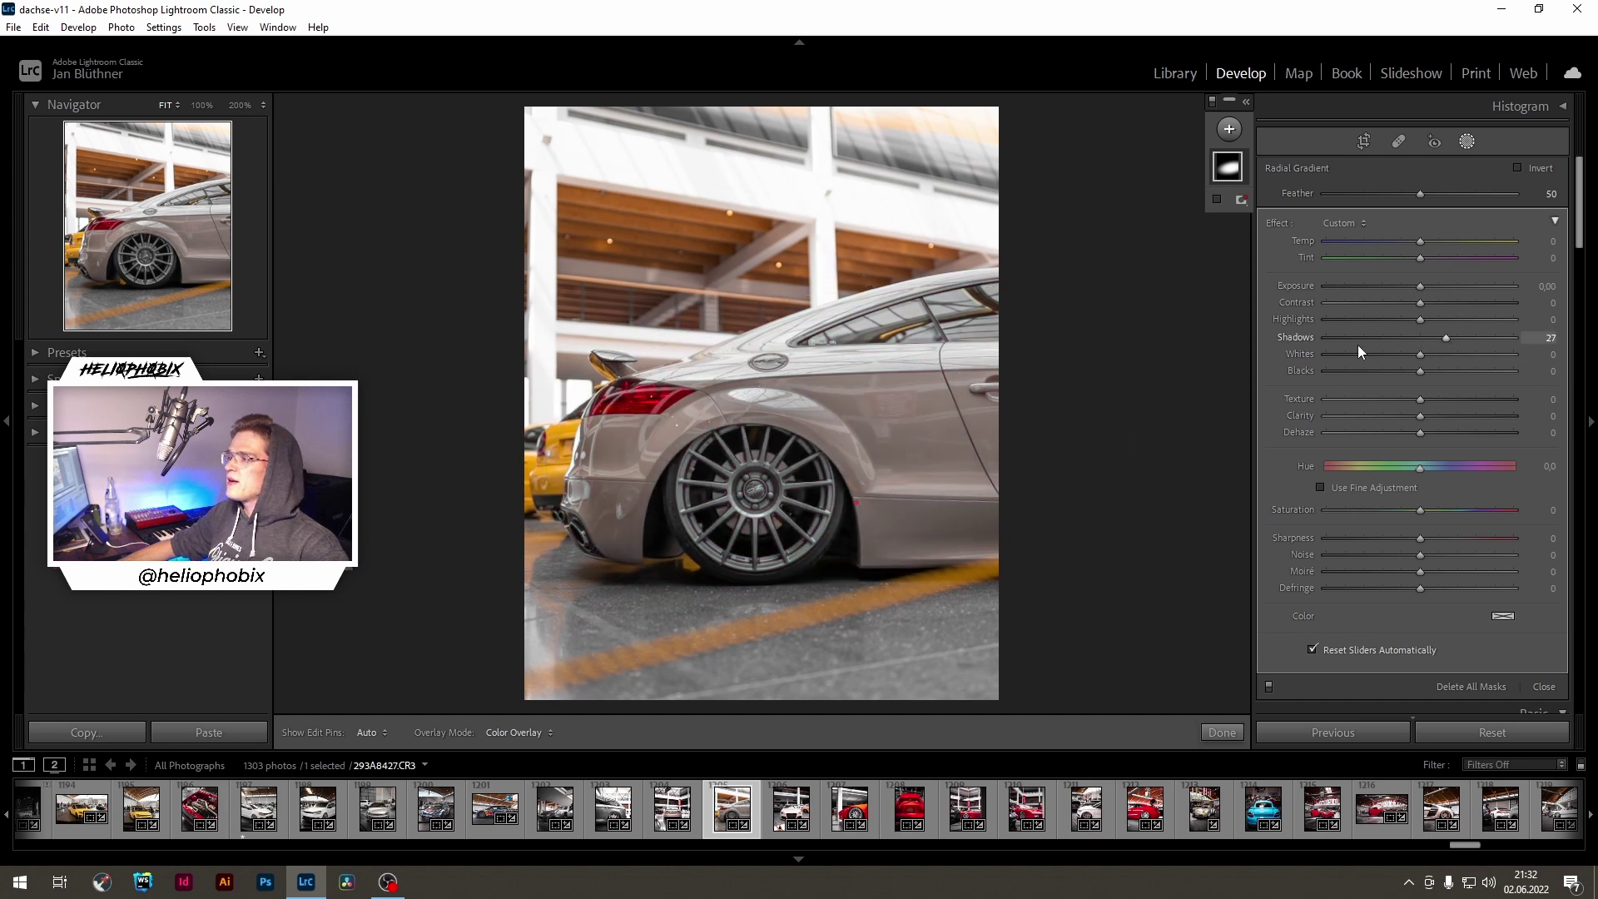
left_click(1443, 302)
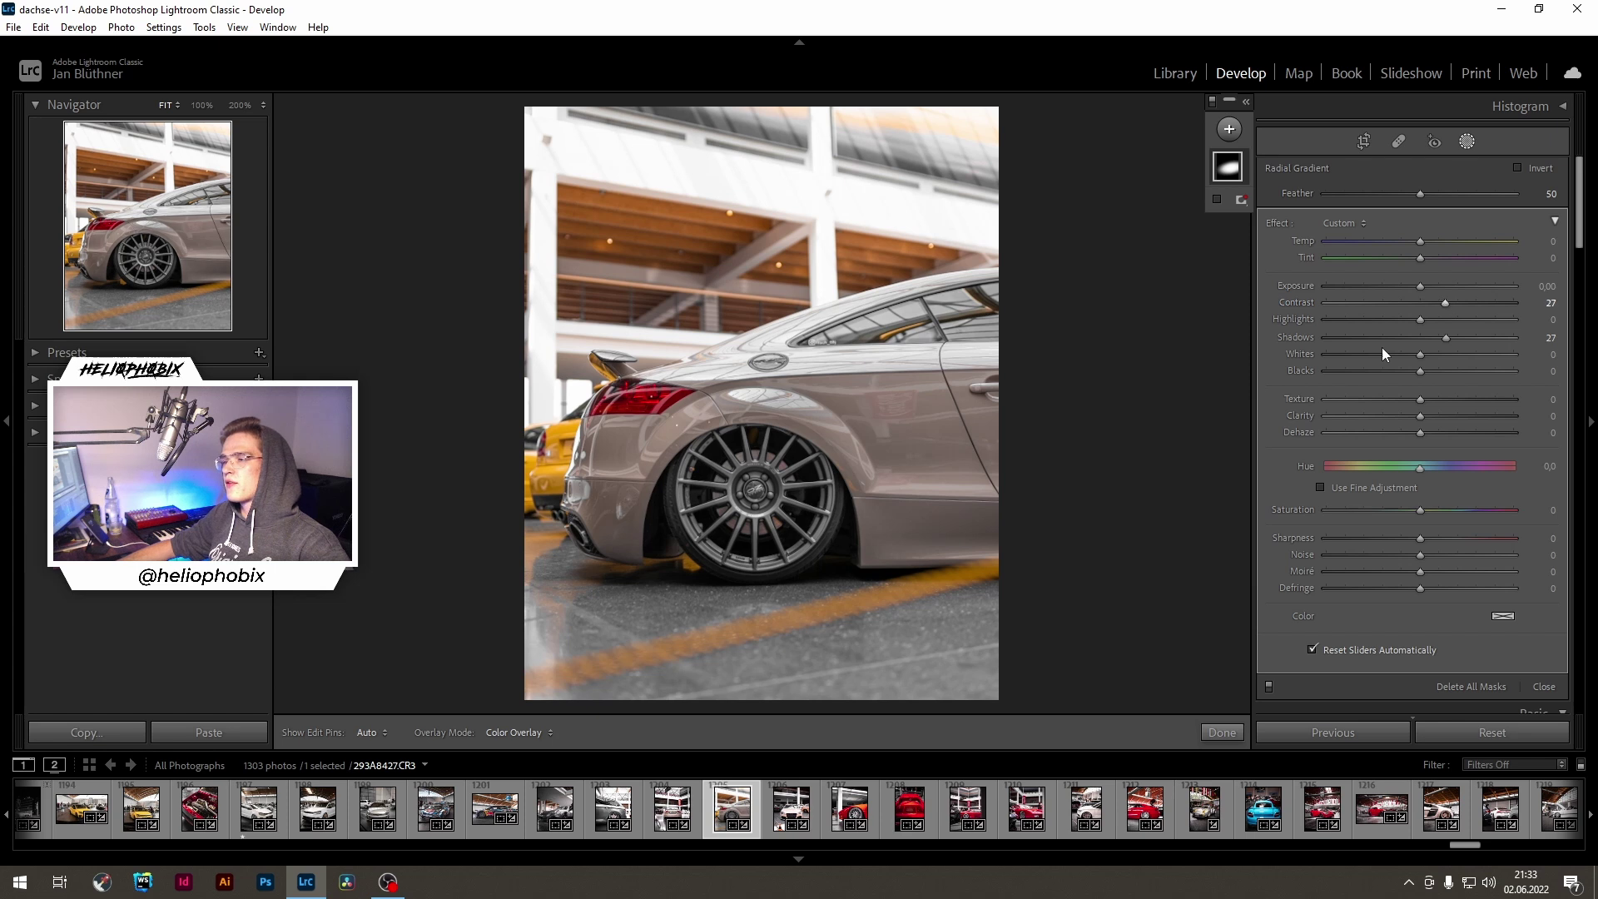
mouse_move(1171, 378)
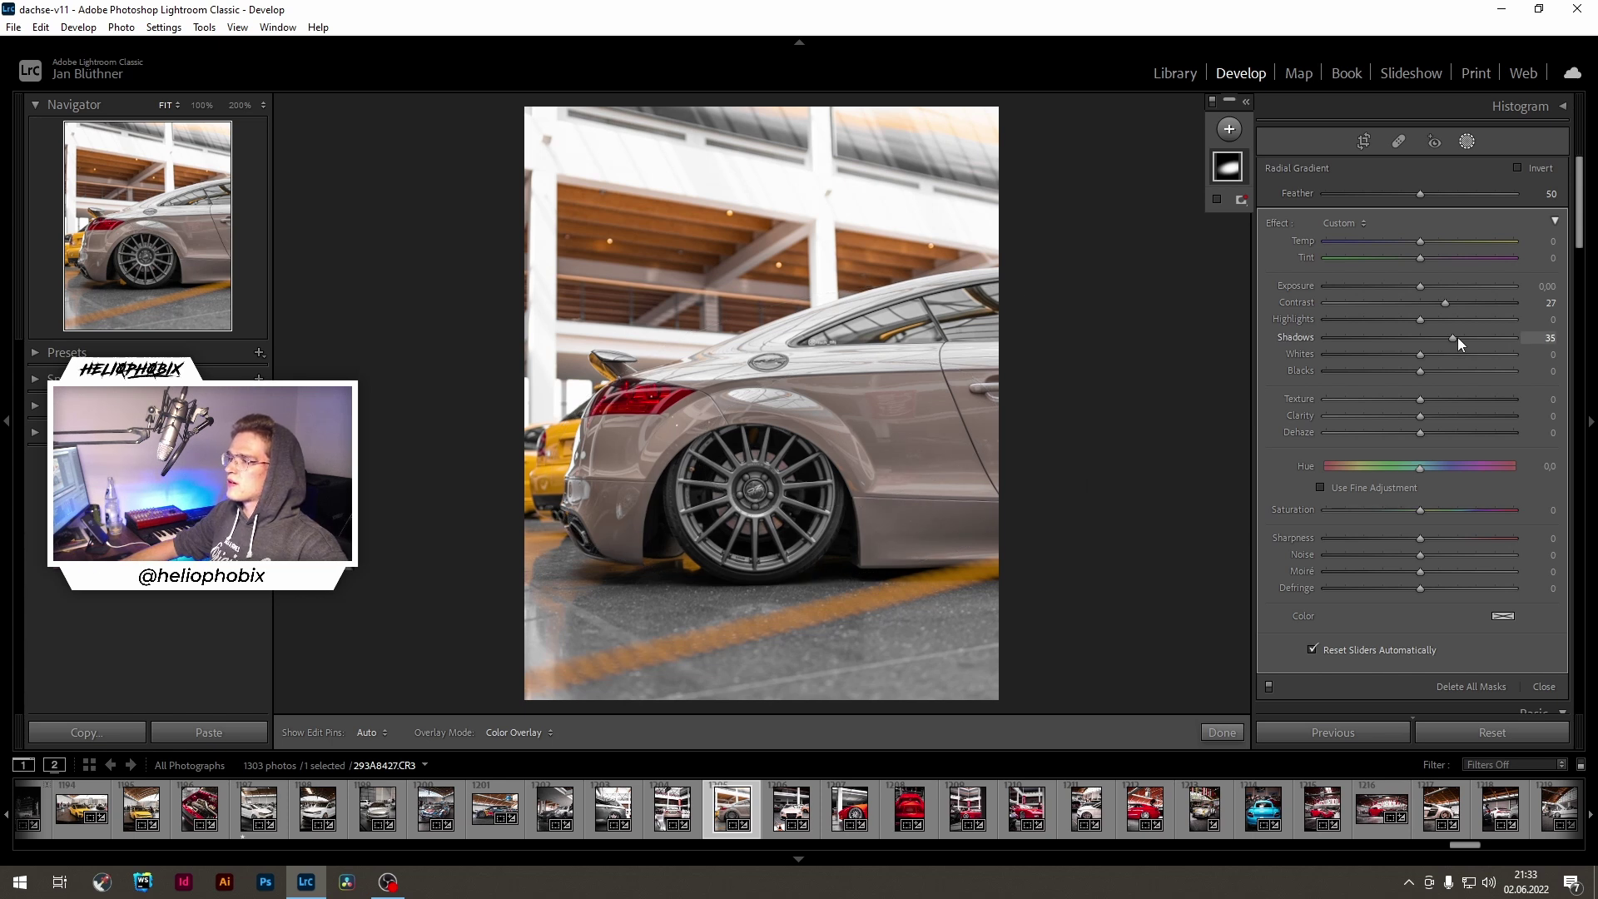
left_click_drag(1455, 337, 1450, 338)
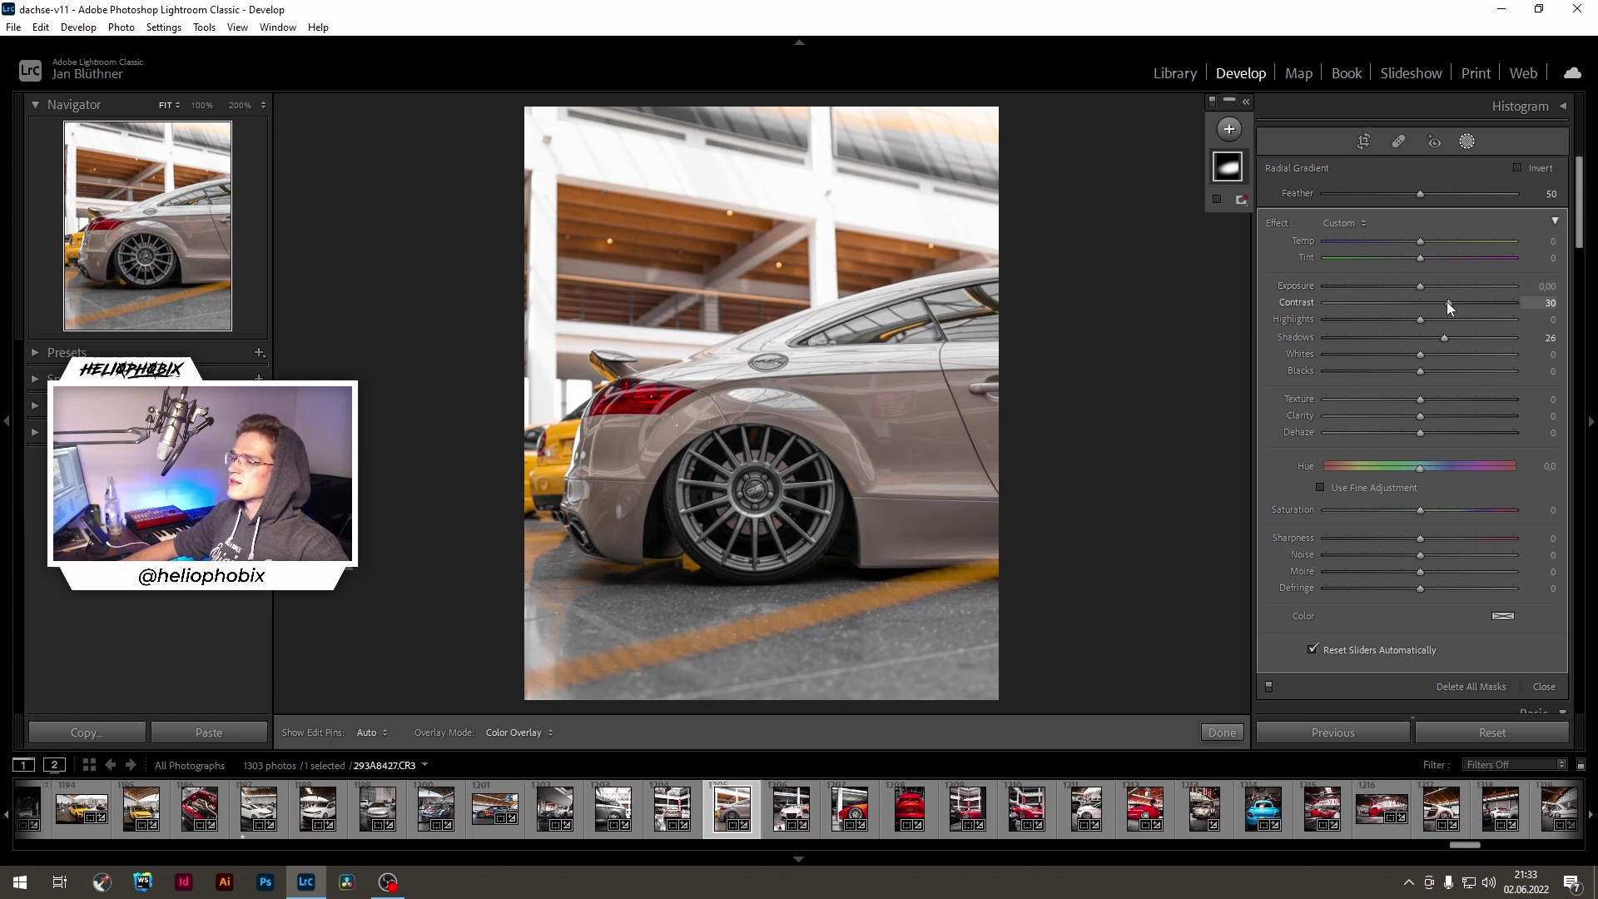
Step: Reselect the radial mask on the car and set its Saturation to 25
left_click(1467, 141)
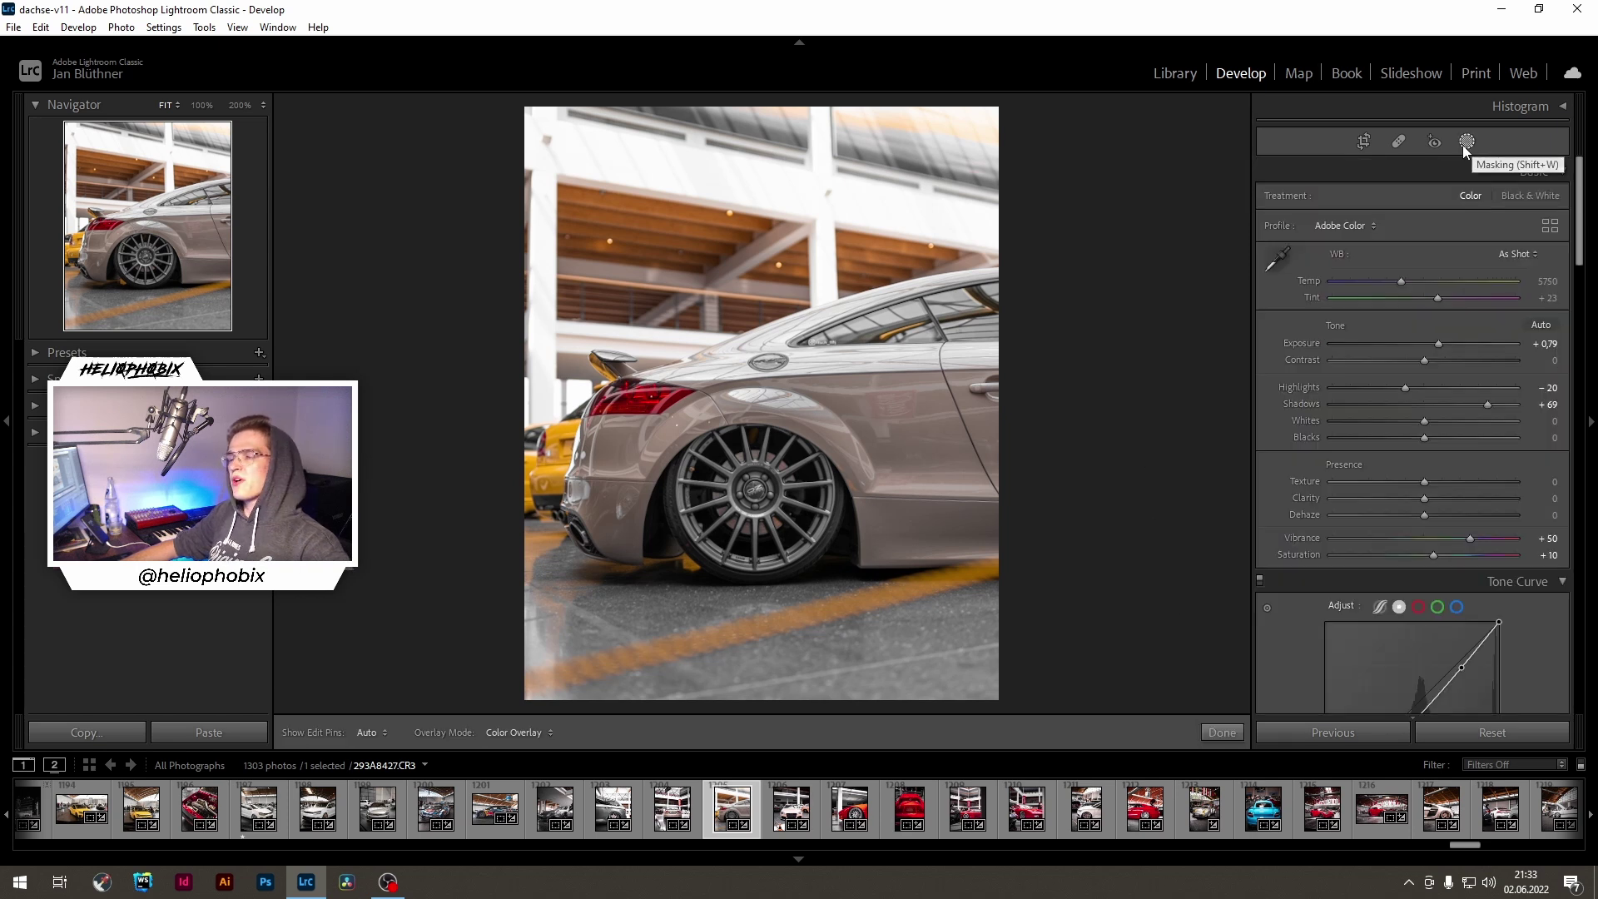
left_click(1466, 141)
left_click(848, 434)
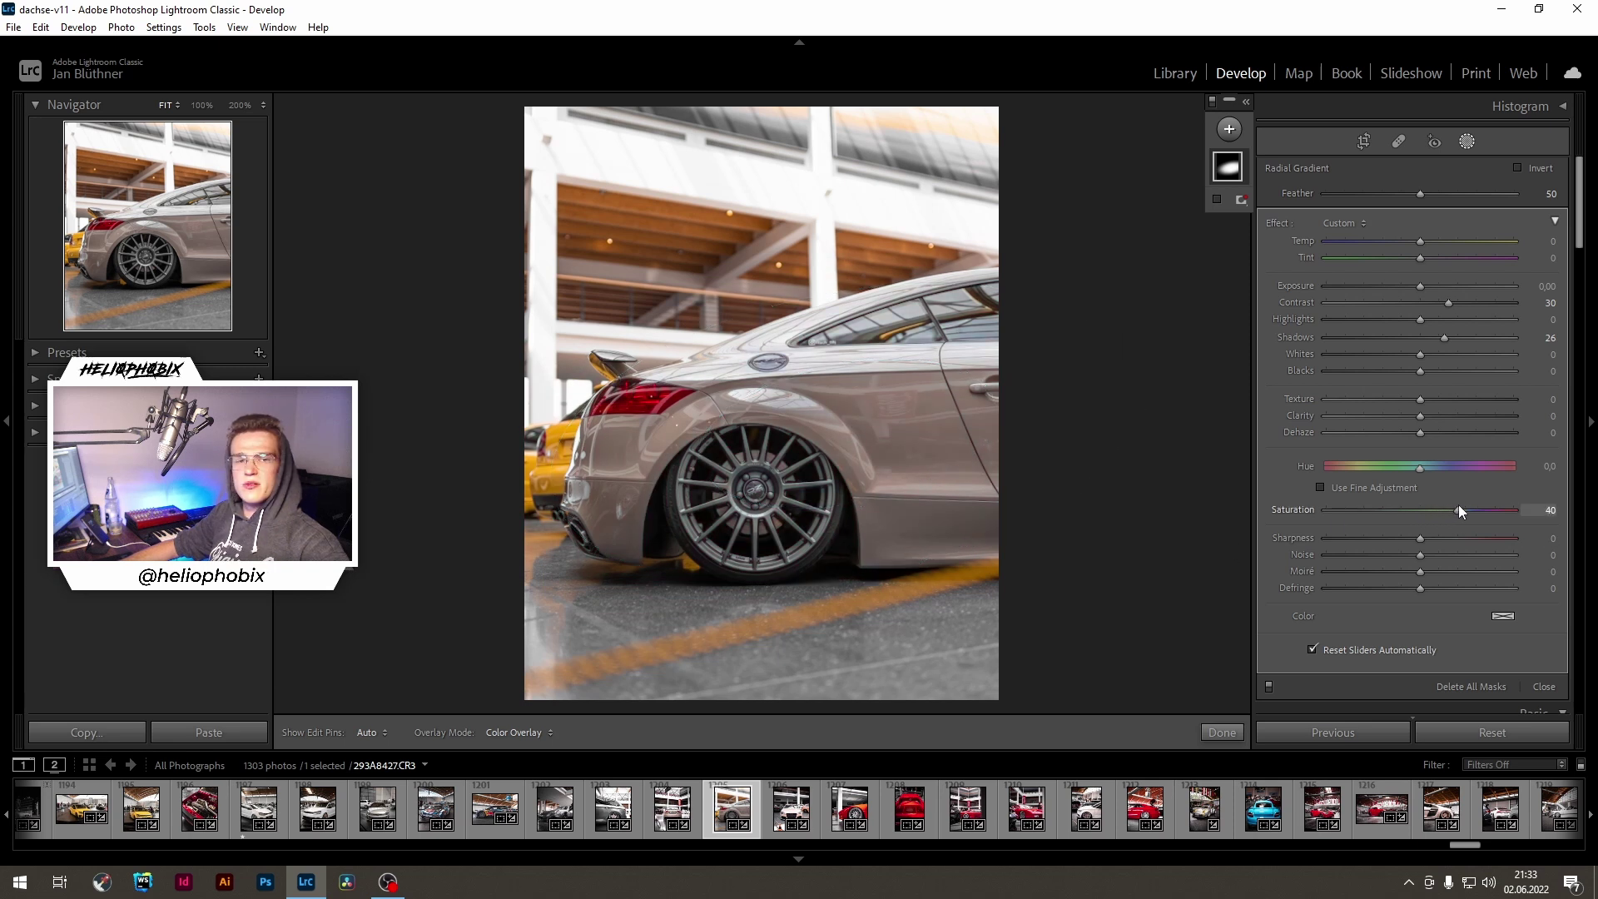
left_click_drag(1553, 504, 1445, 520)
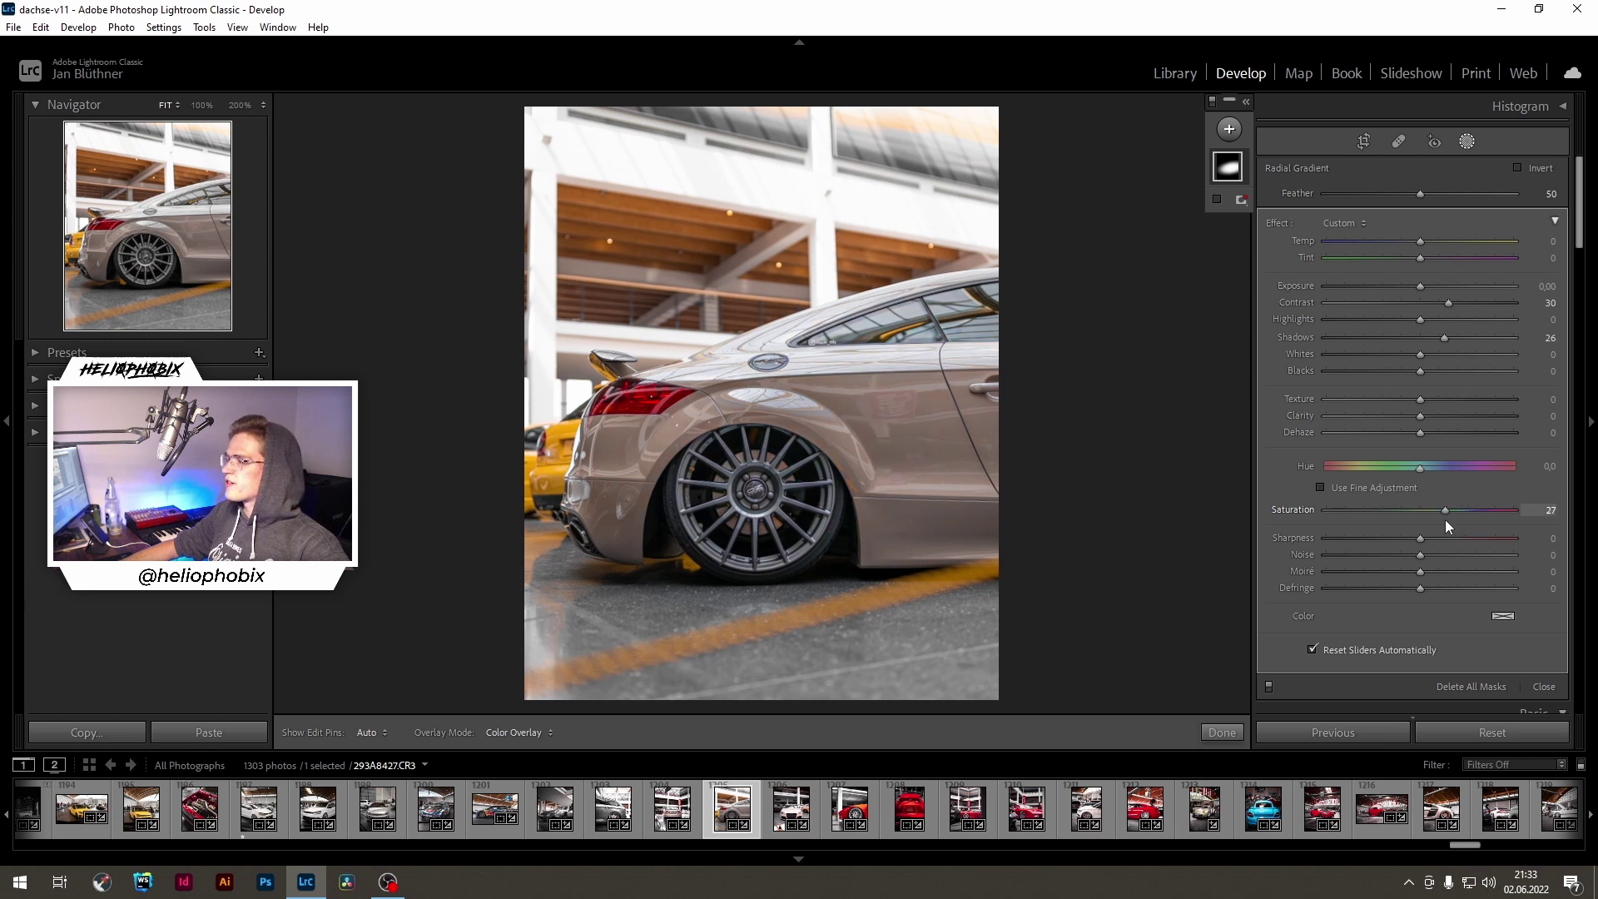
left_click(1536, 510)
type("25")
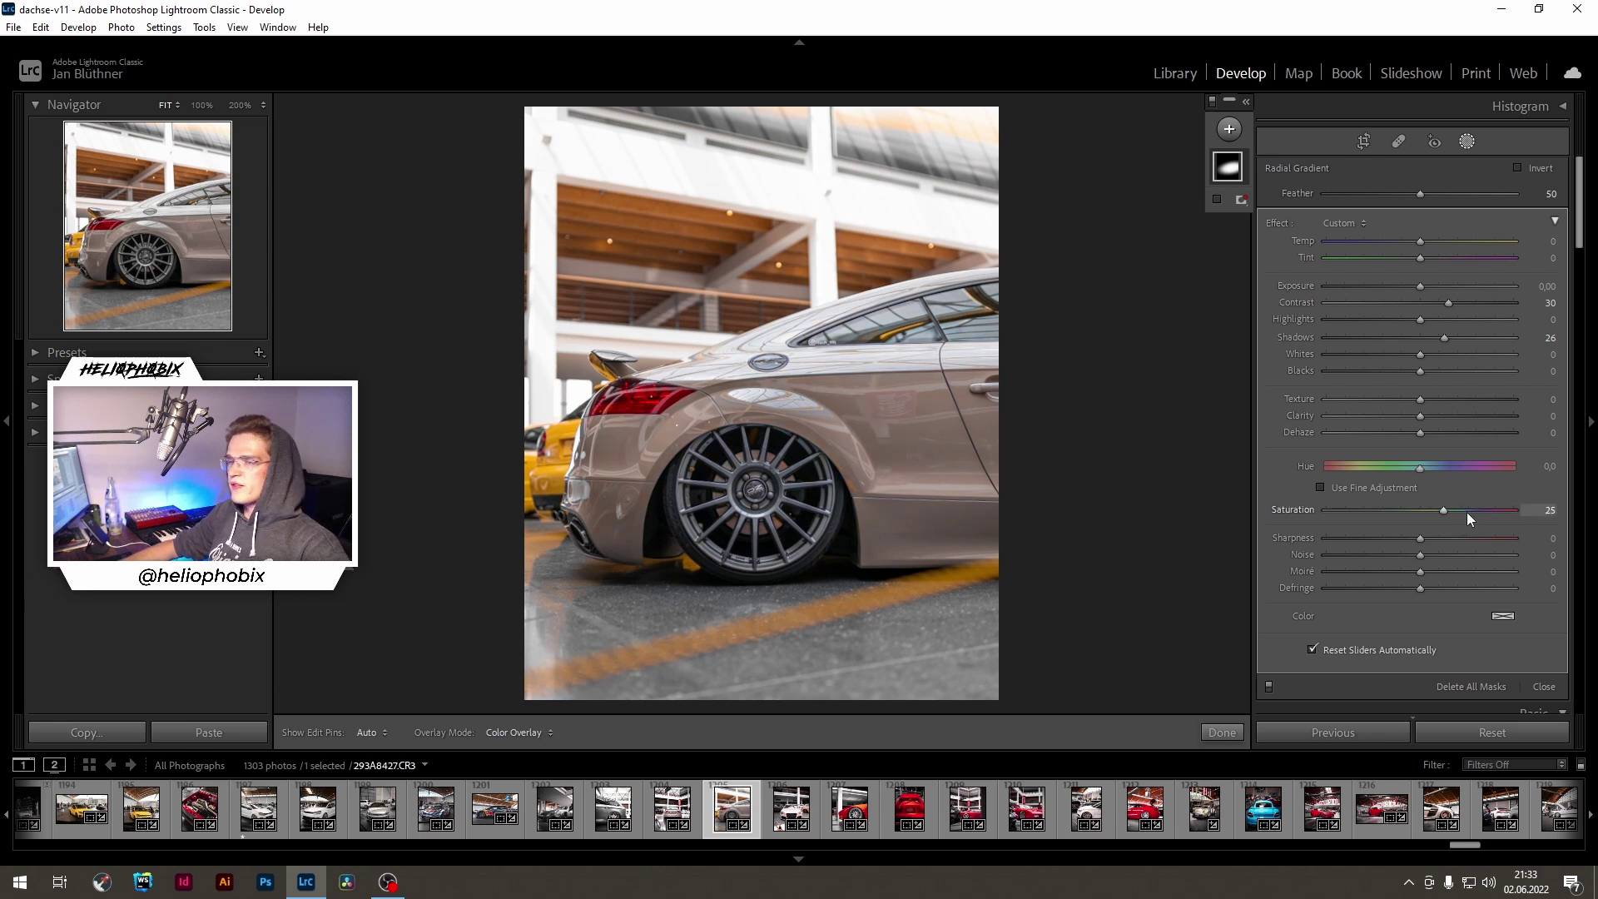
key("Return")
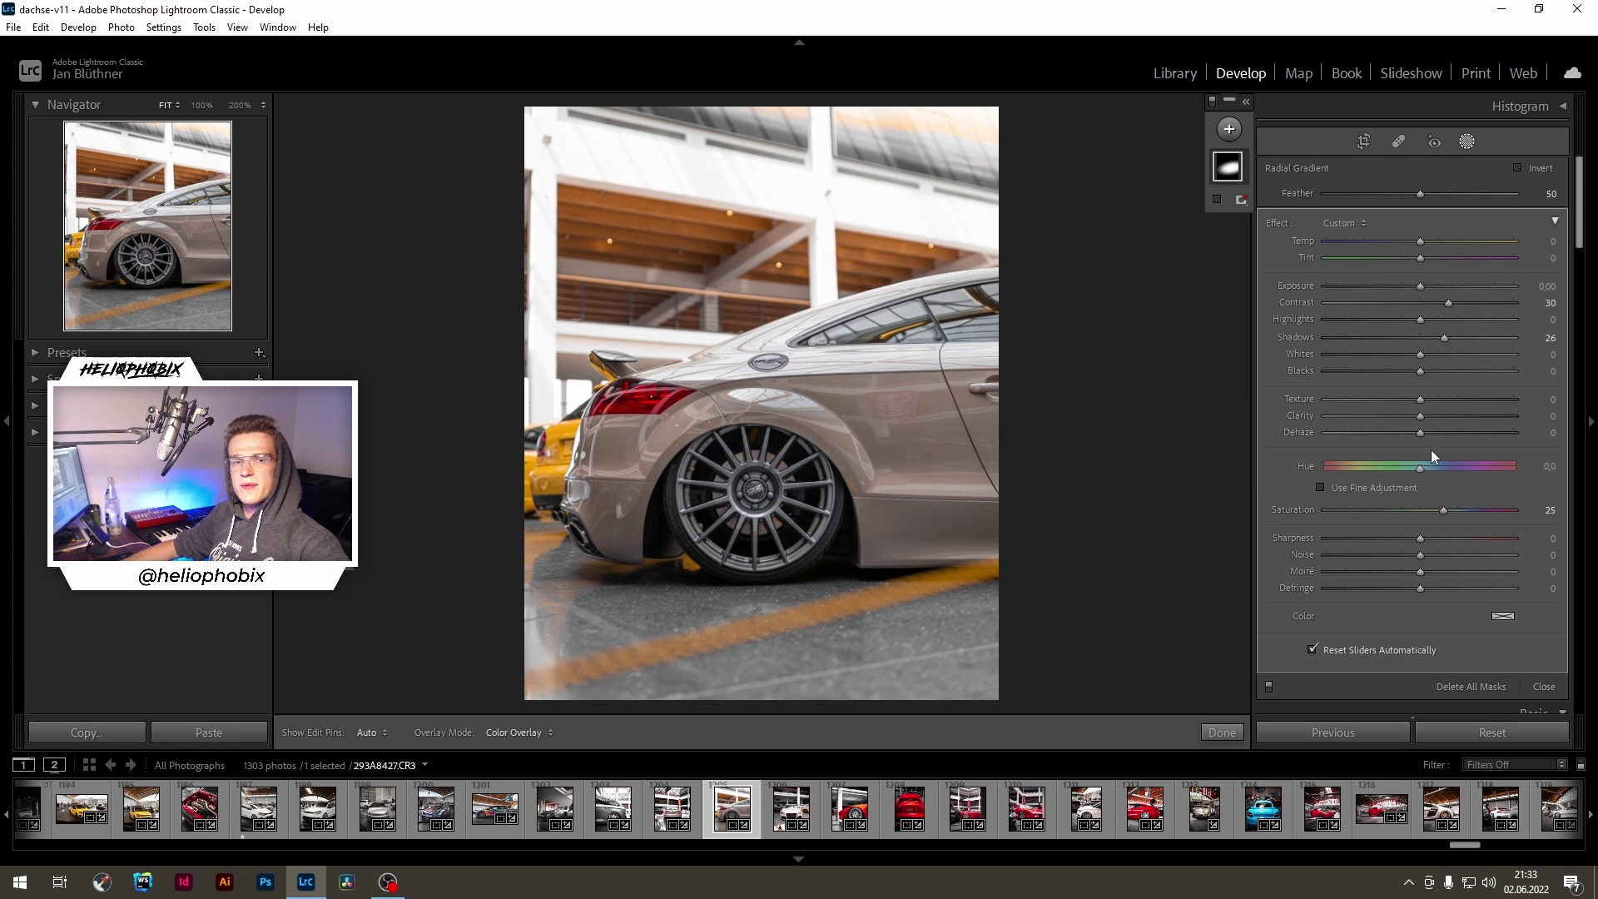
Step: Leave the car mask and set the photo's global Contrast to +35
key("Escape")
left_click_drag(1442, 343, 1443, 343)
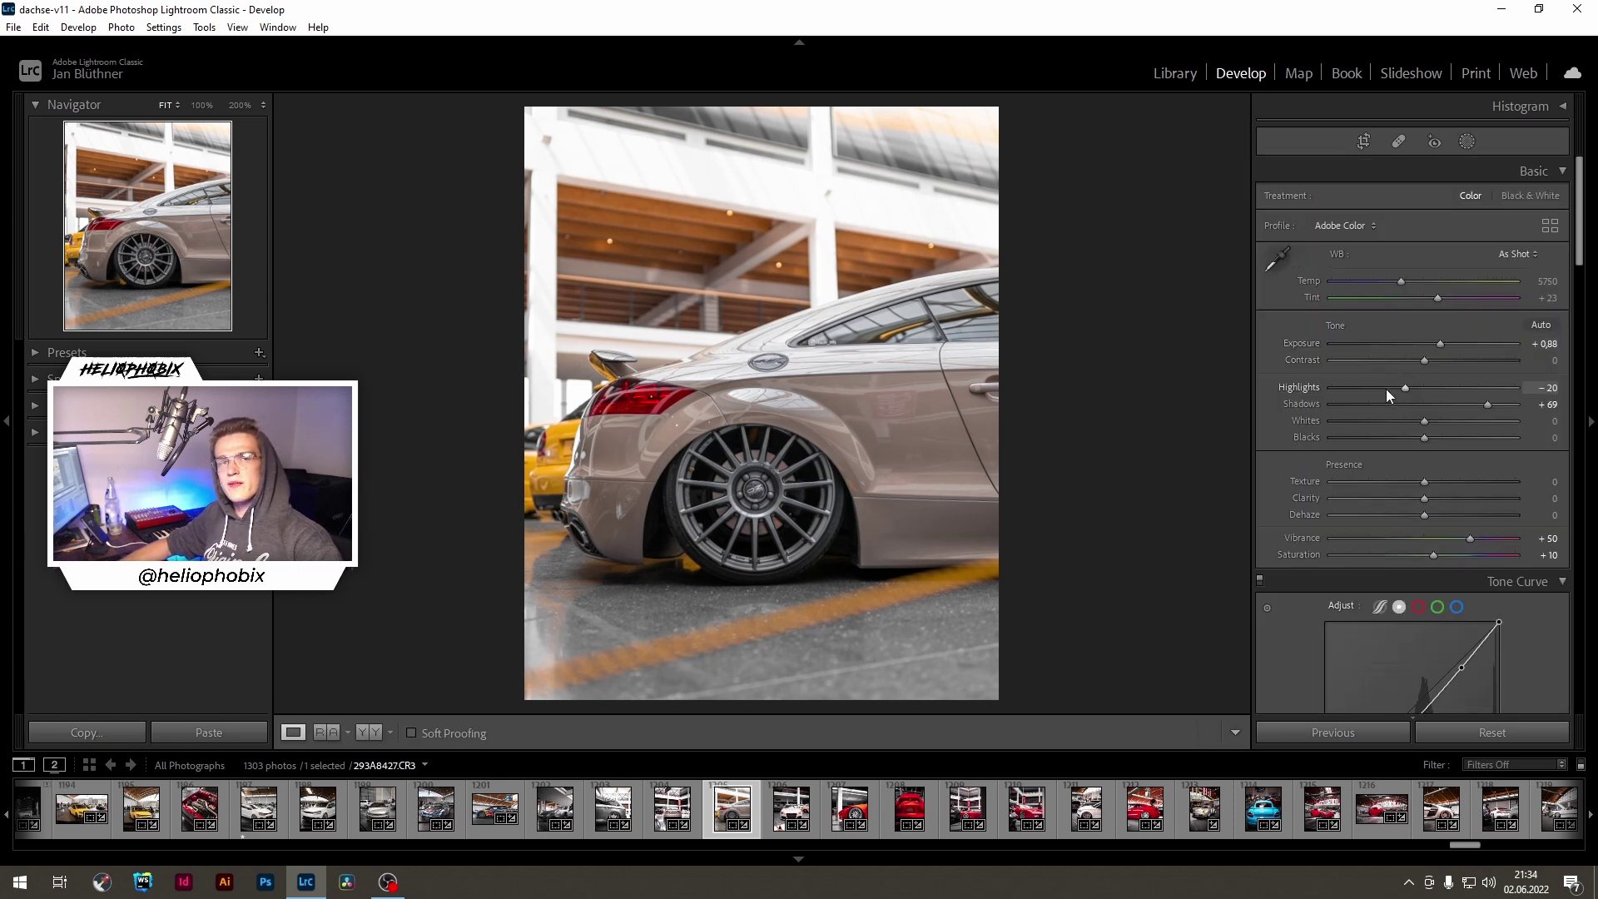
scroll(1287, 471, "down", 3)
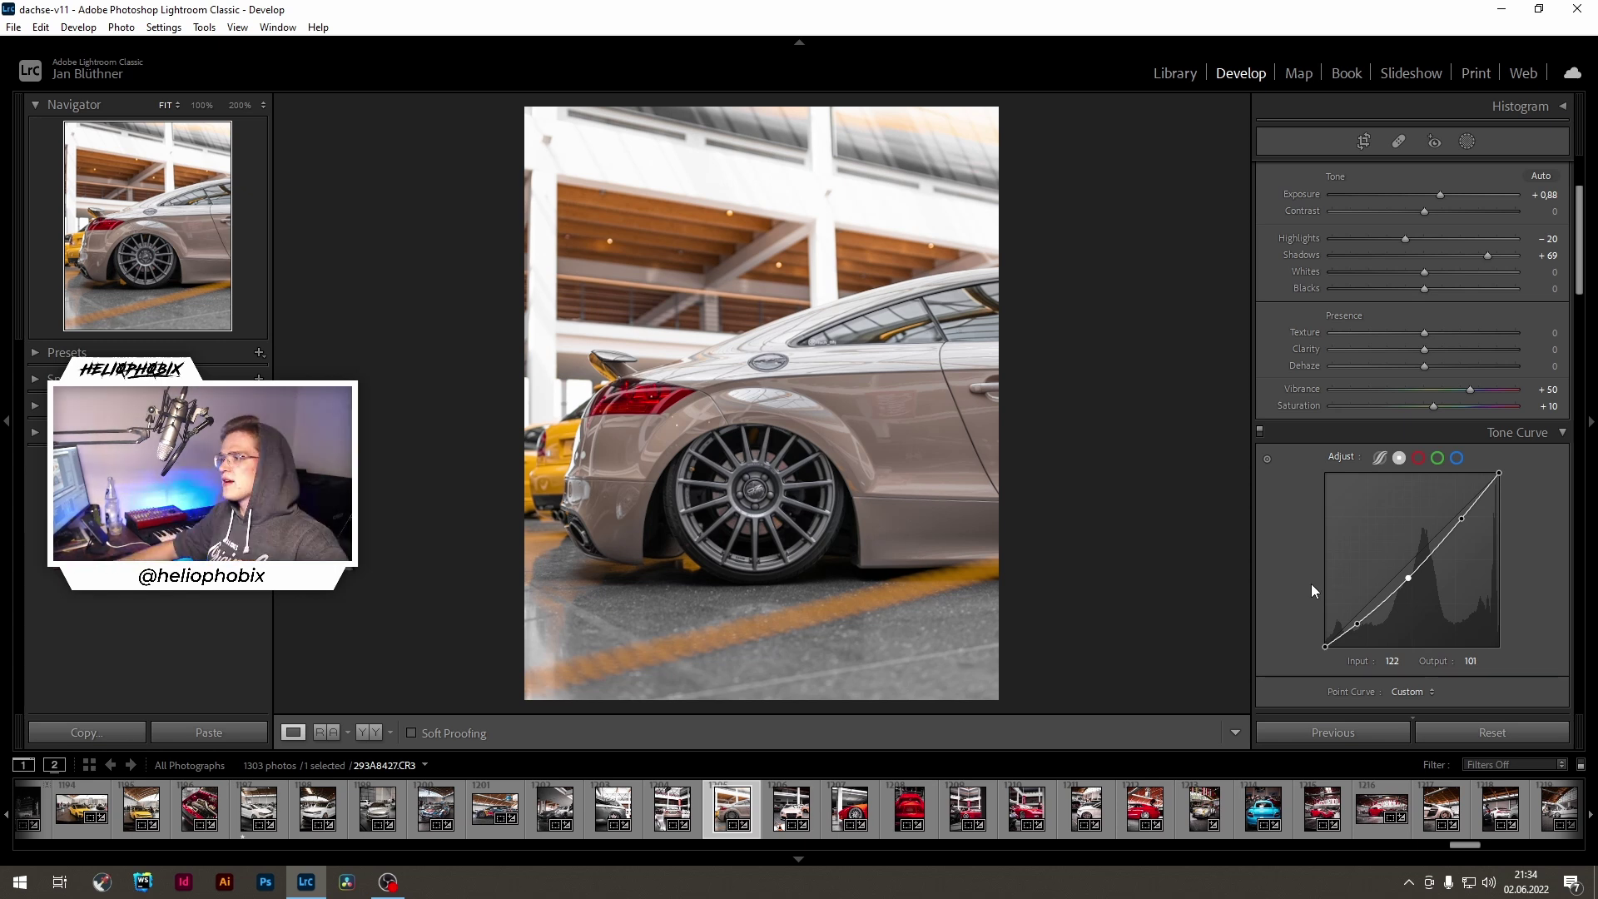
scroll(1303, 388, "up", 3)
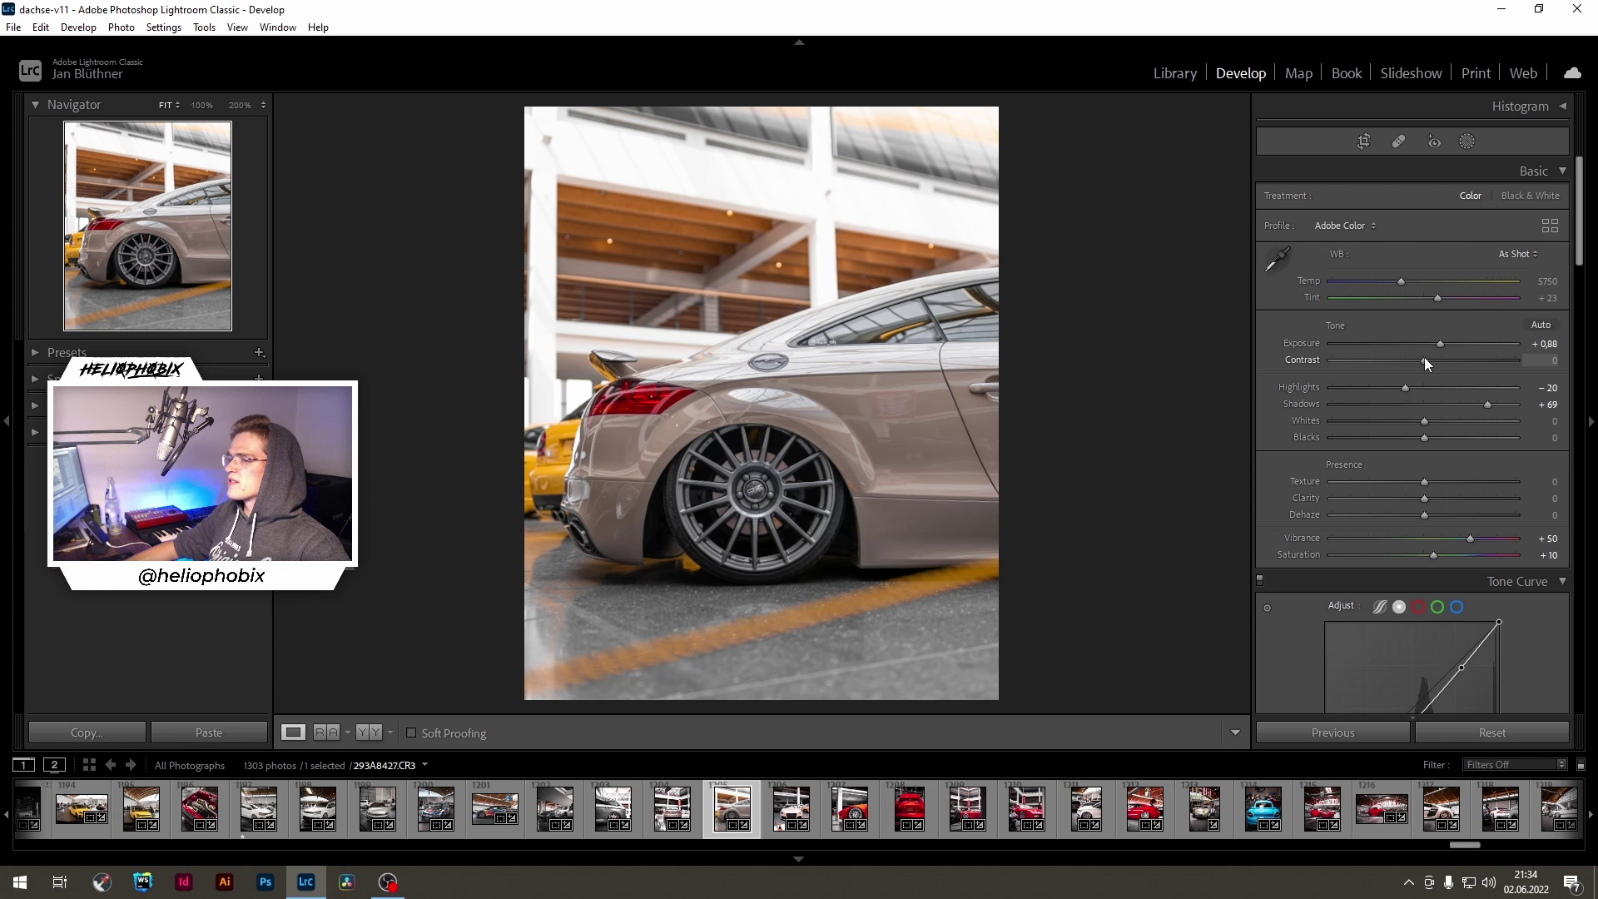
mouse_move(1435, 357)
left_mouse_down()
mouse_move(1468, 355)
mouse_move(1455, 355)
left_mouse_up()
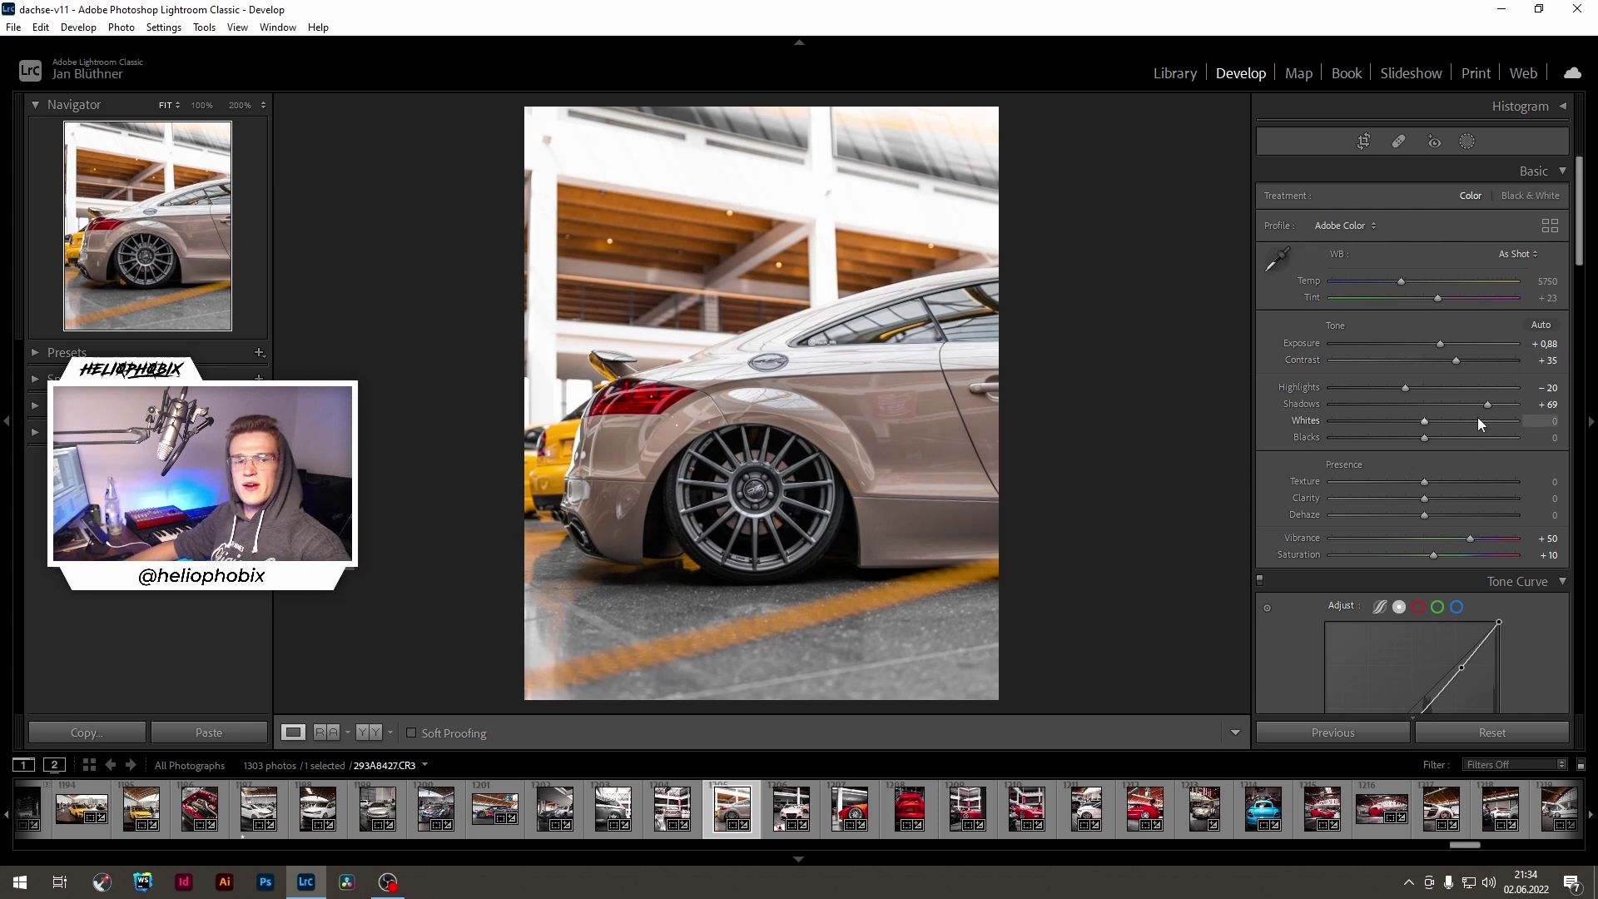
Step: Shift the photo slightly upward inside the existing 4 x 5 crop frame and apply the crop
key("r")
left_click_drag(830, 407, 831, 405)
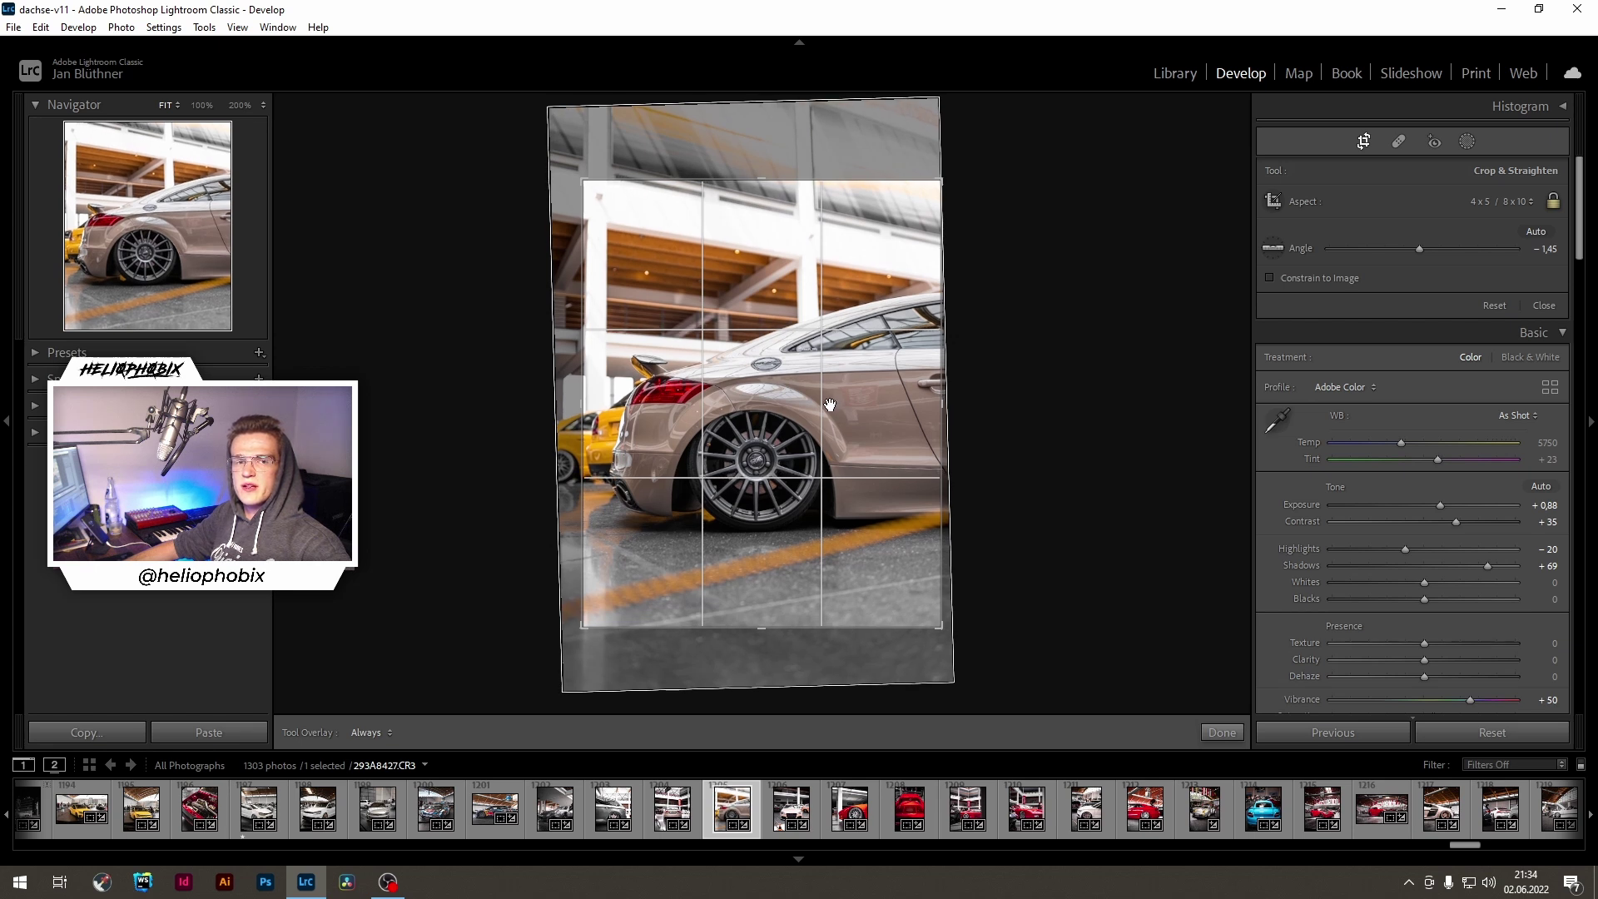
left_click_drag(836, 404, 836, 405)
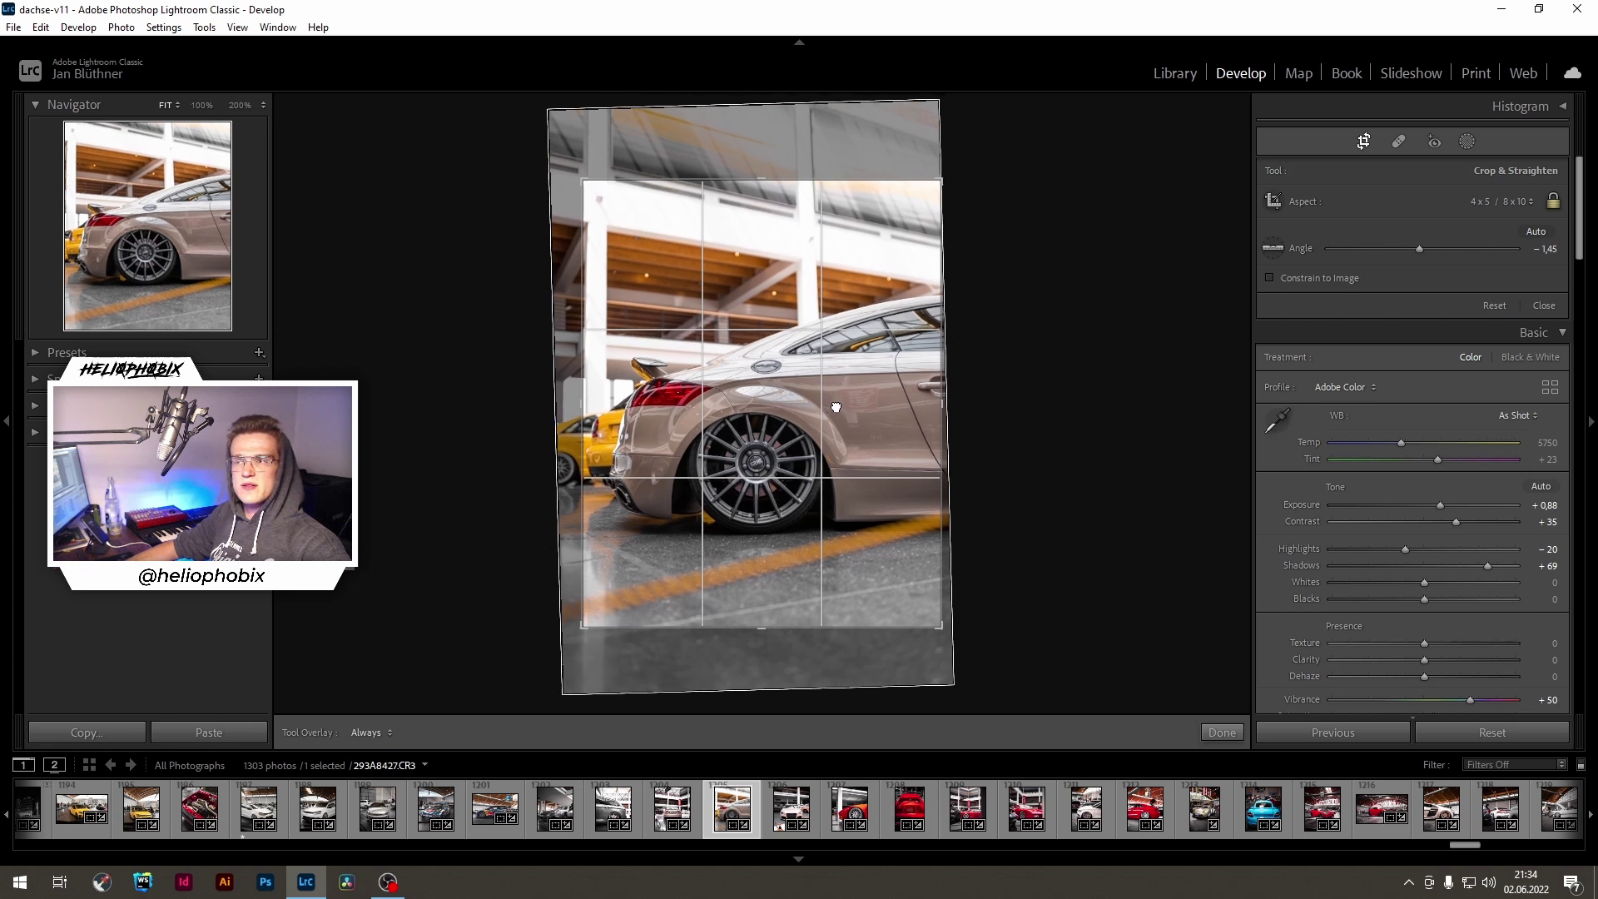
key("Return")
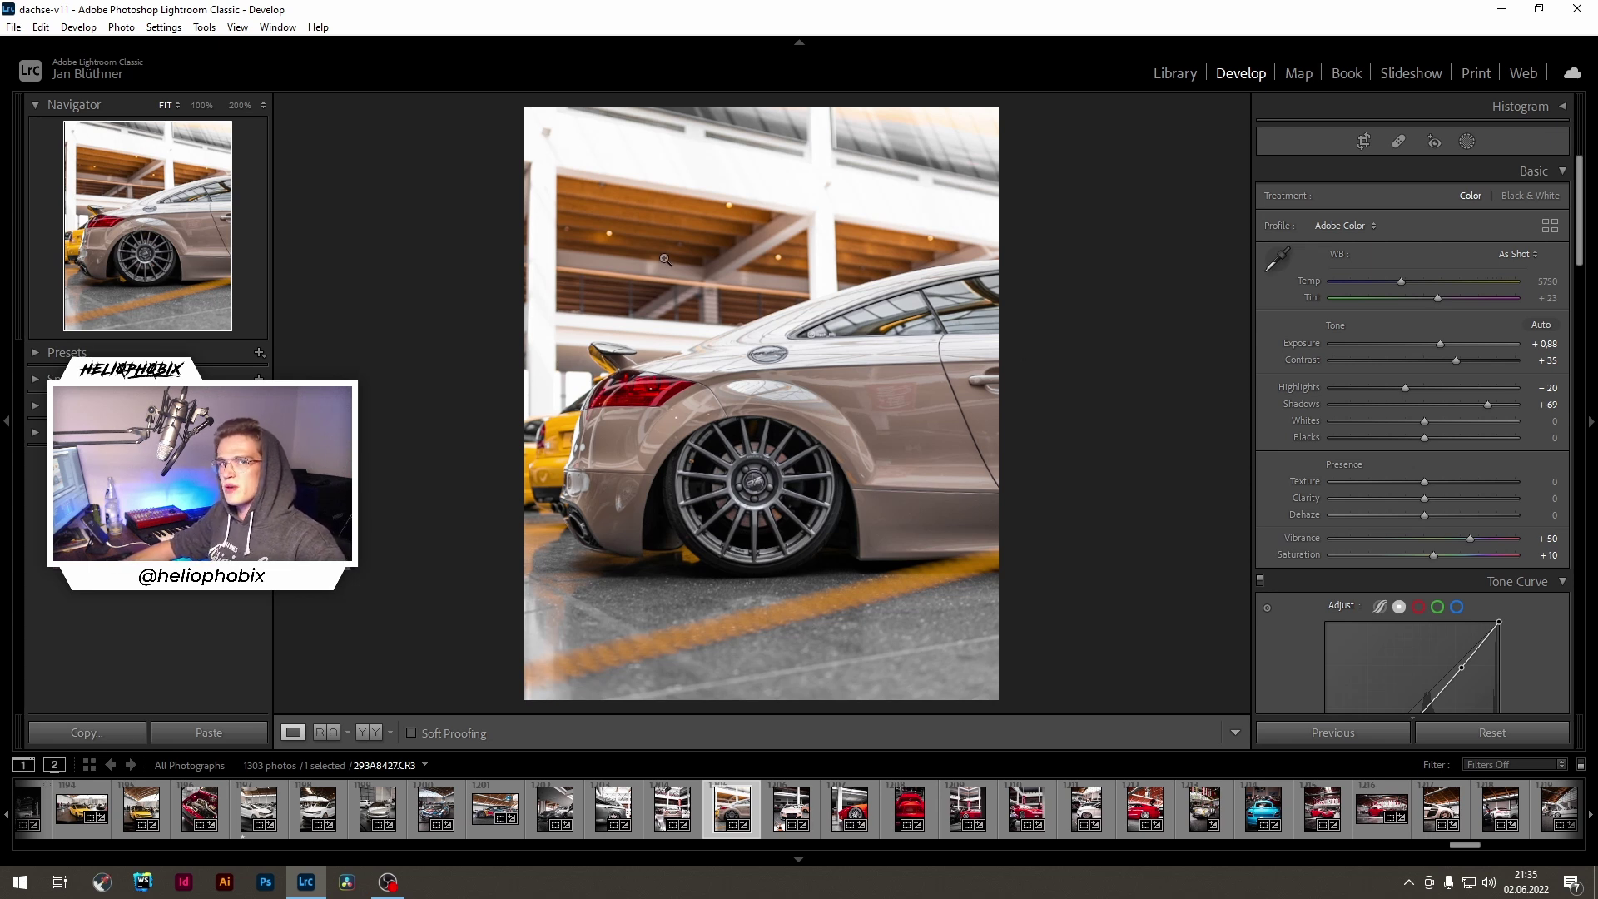
Step: Add a second, larger radial gradient mask centred on the car and tilt it to follow the body line
left_click(1466, 141)
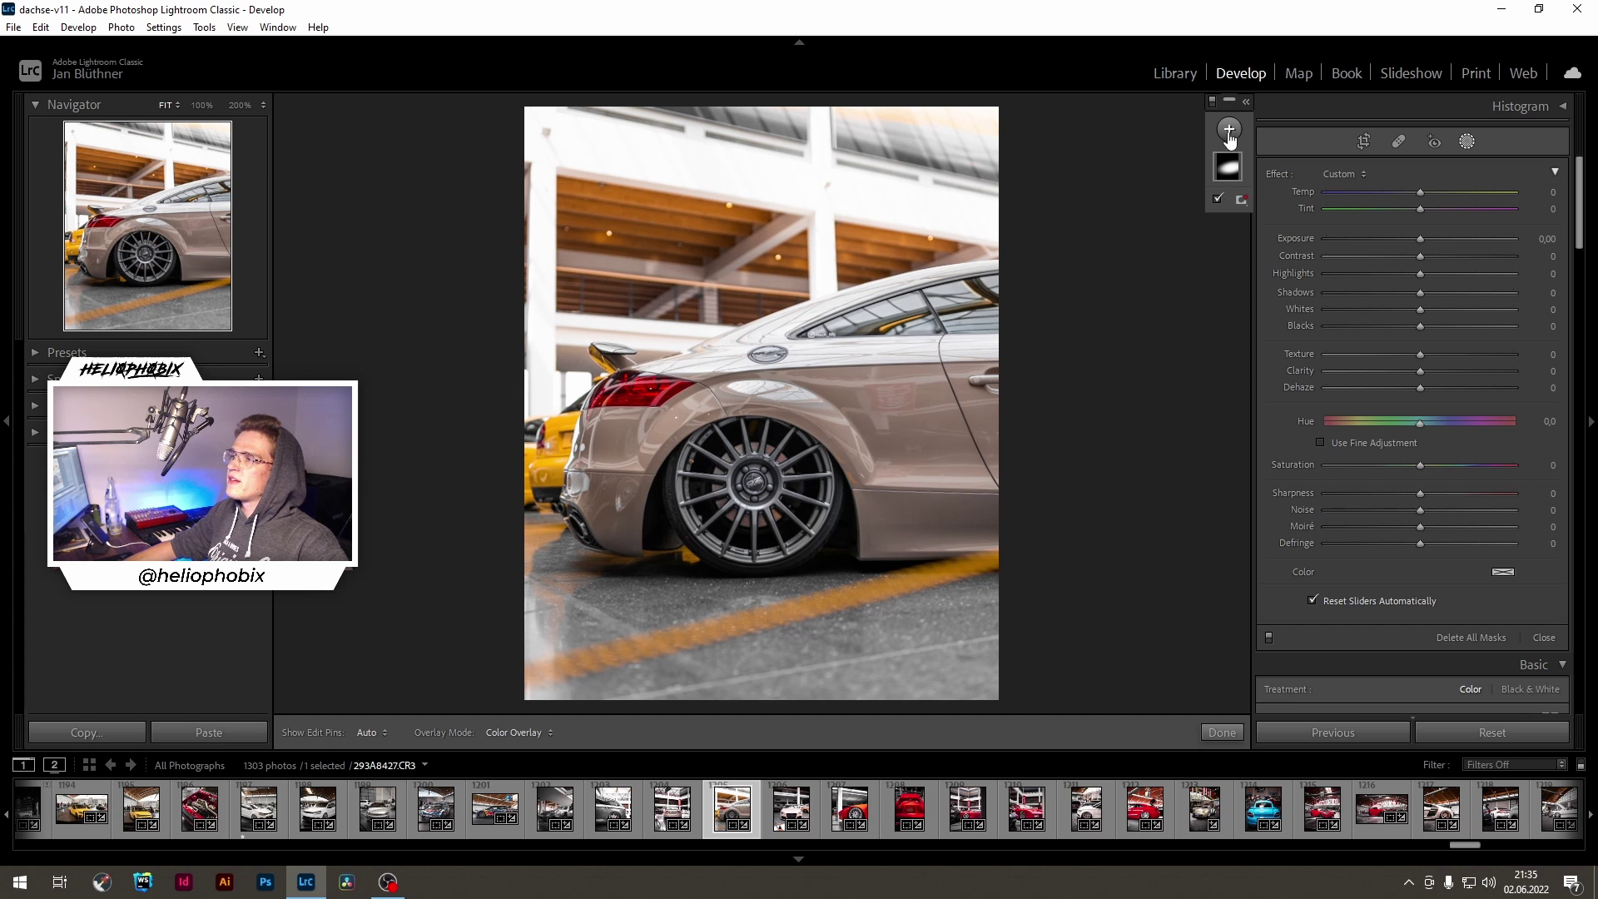
left_click(1229, 134)
left_click(1249, 263)
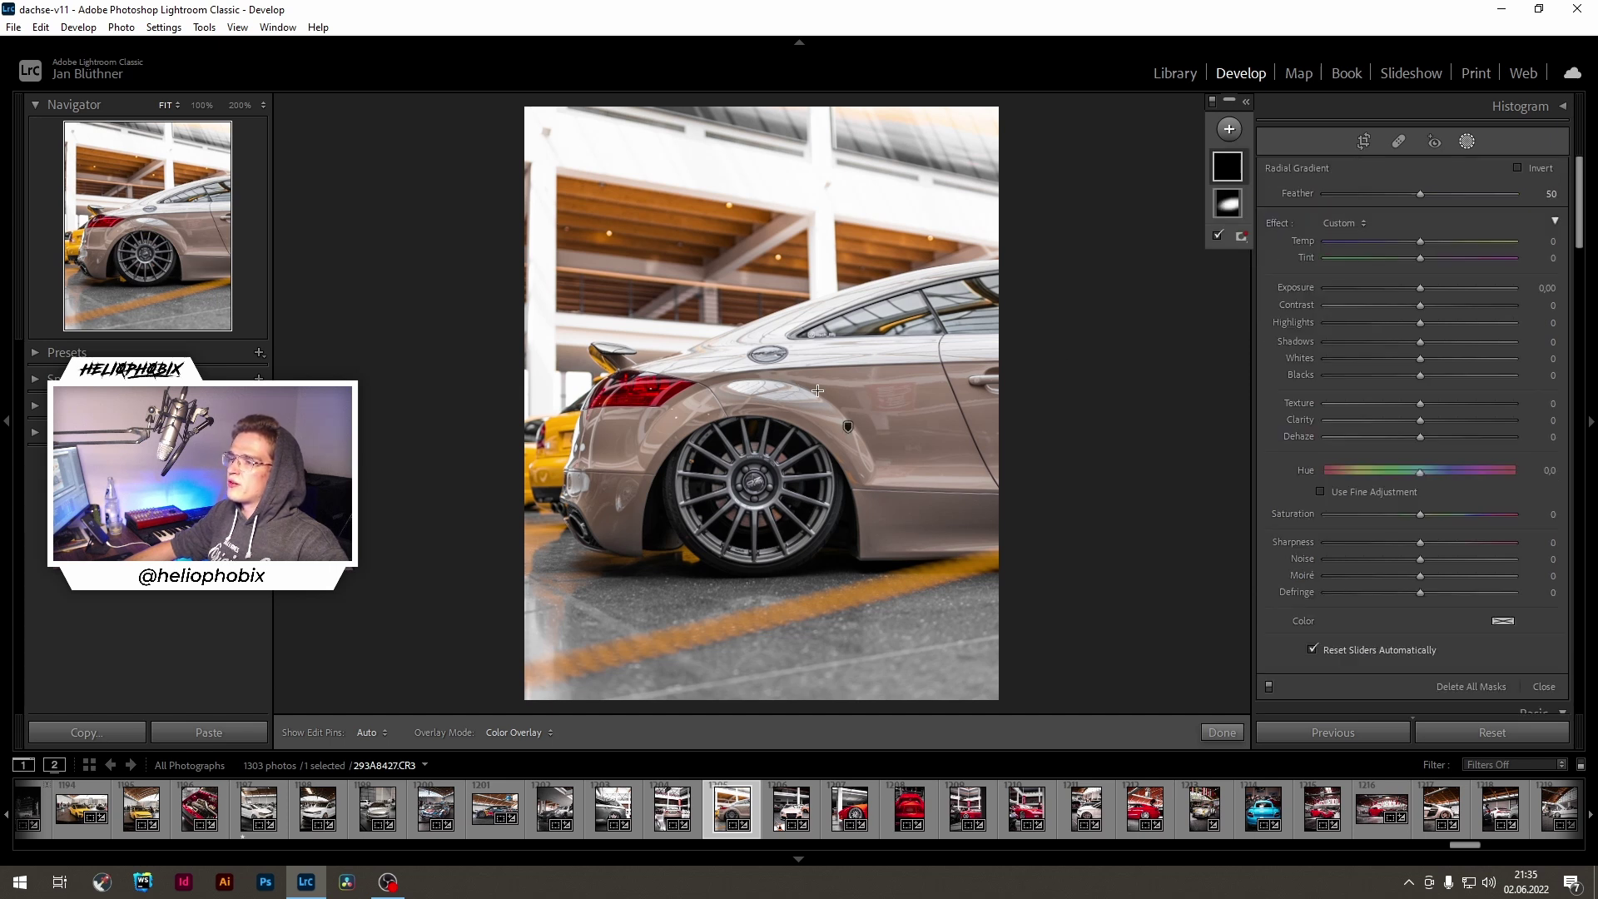
left_click_drag(780, 408, 1152, 577)
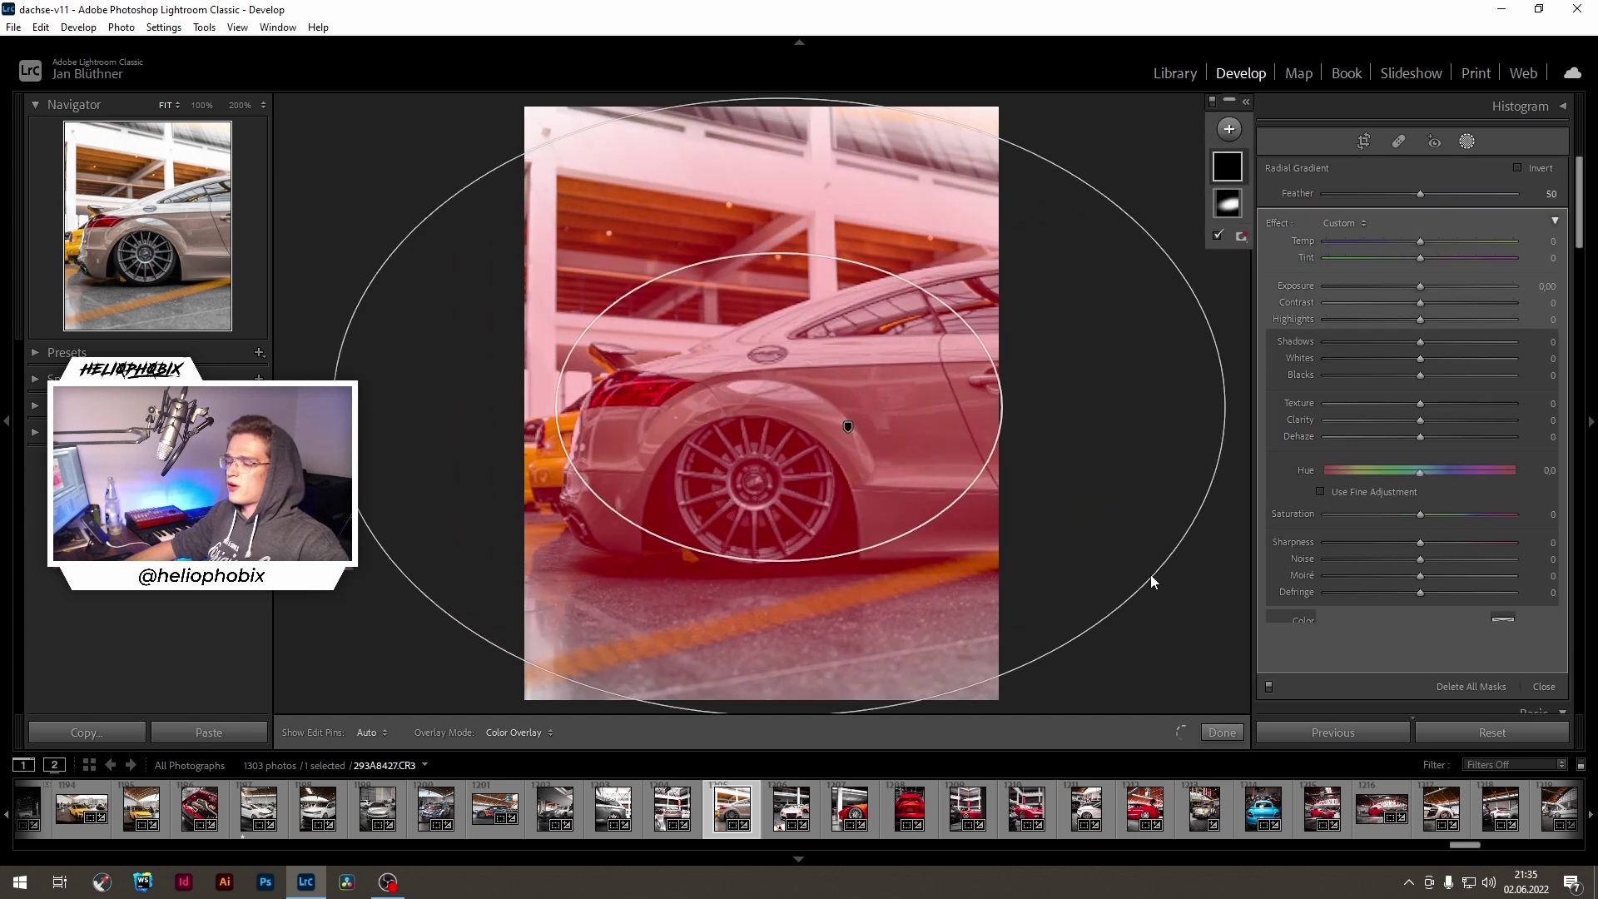
key("o")
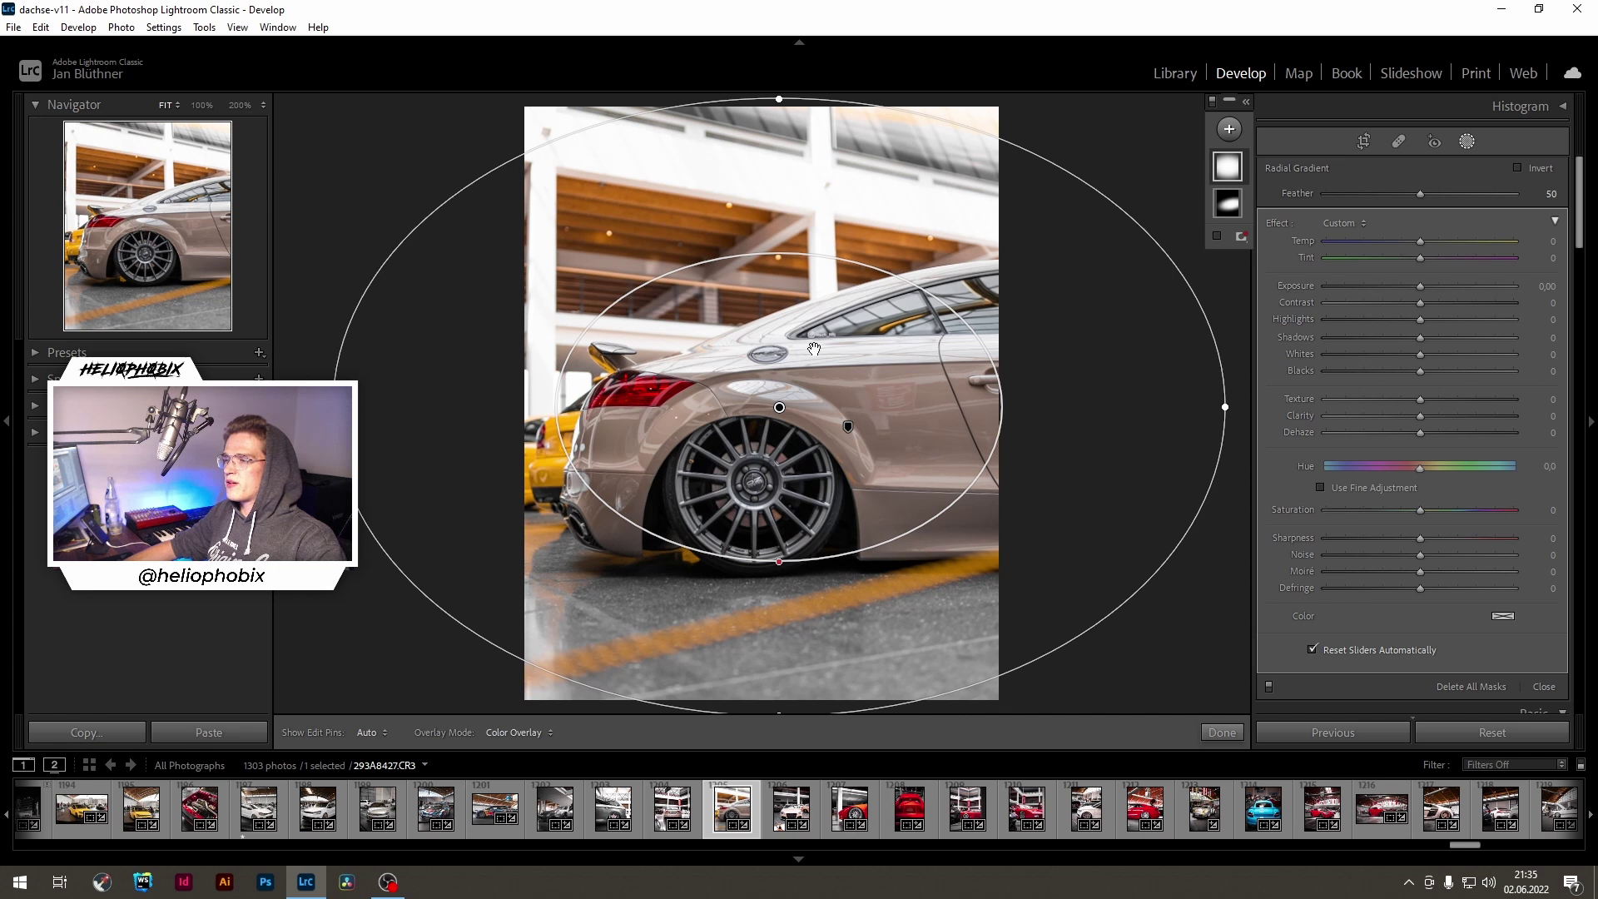
left_click_drag(1232, 410, 1220, 333)
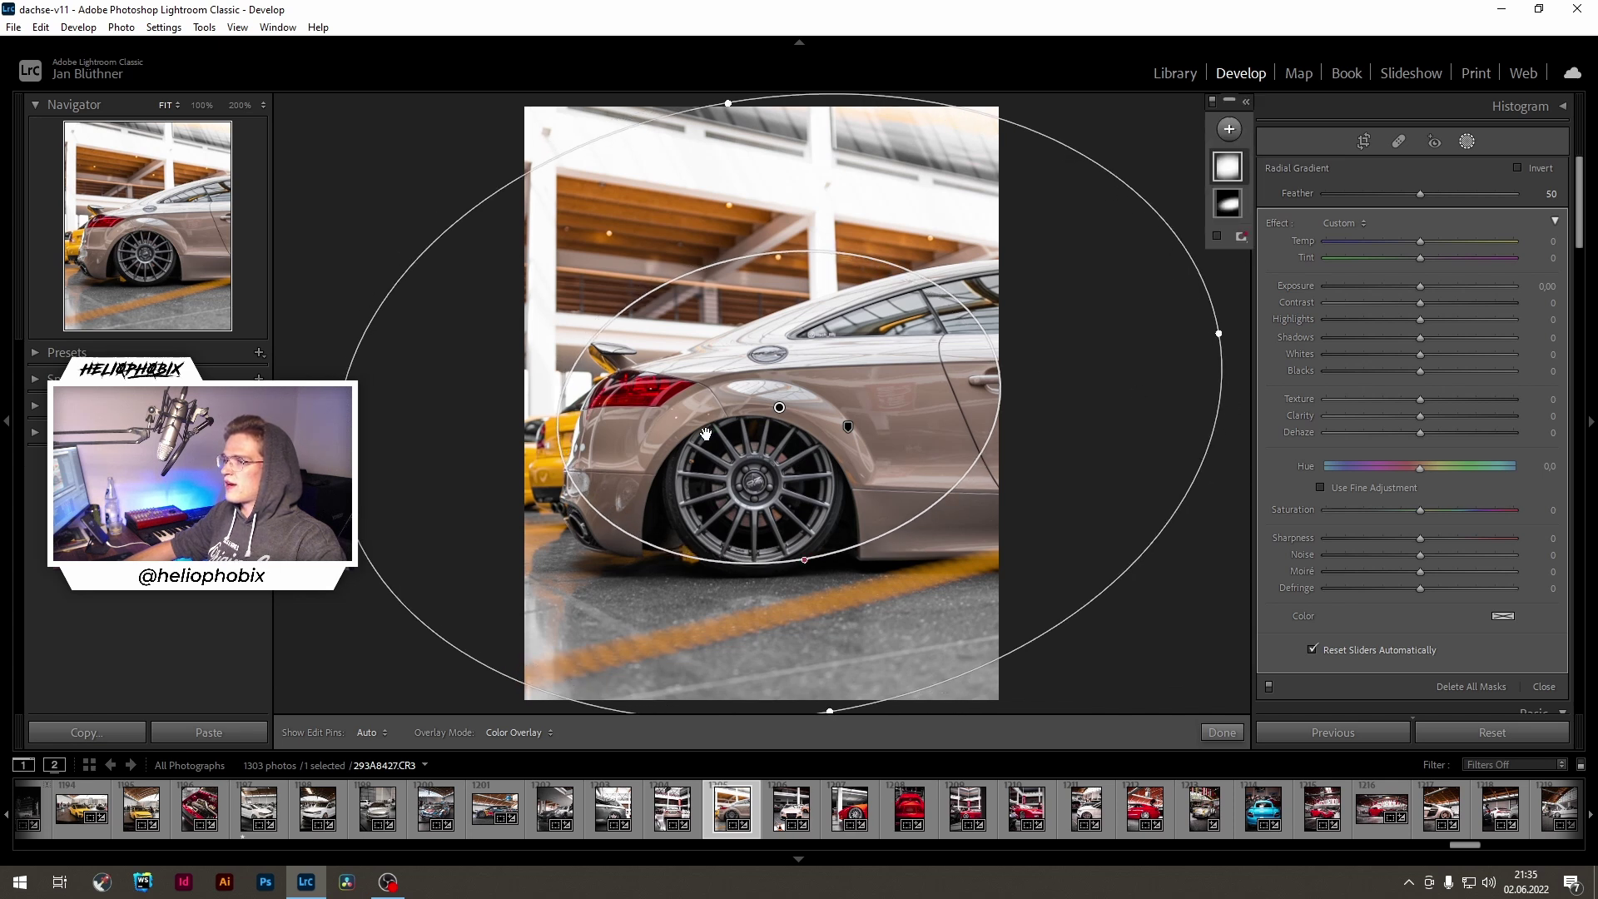
left_click_drag(768, 411, 788, 413)
key("o")
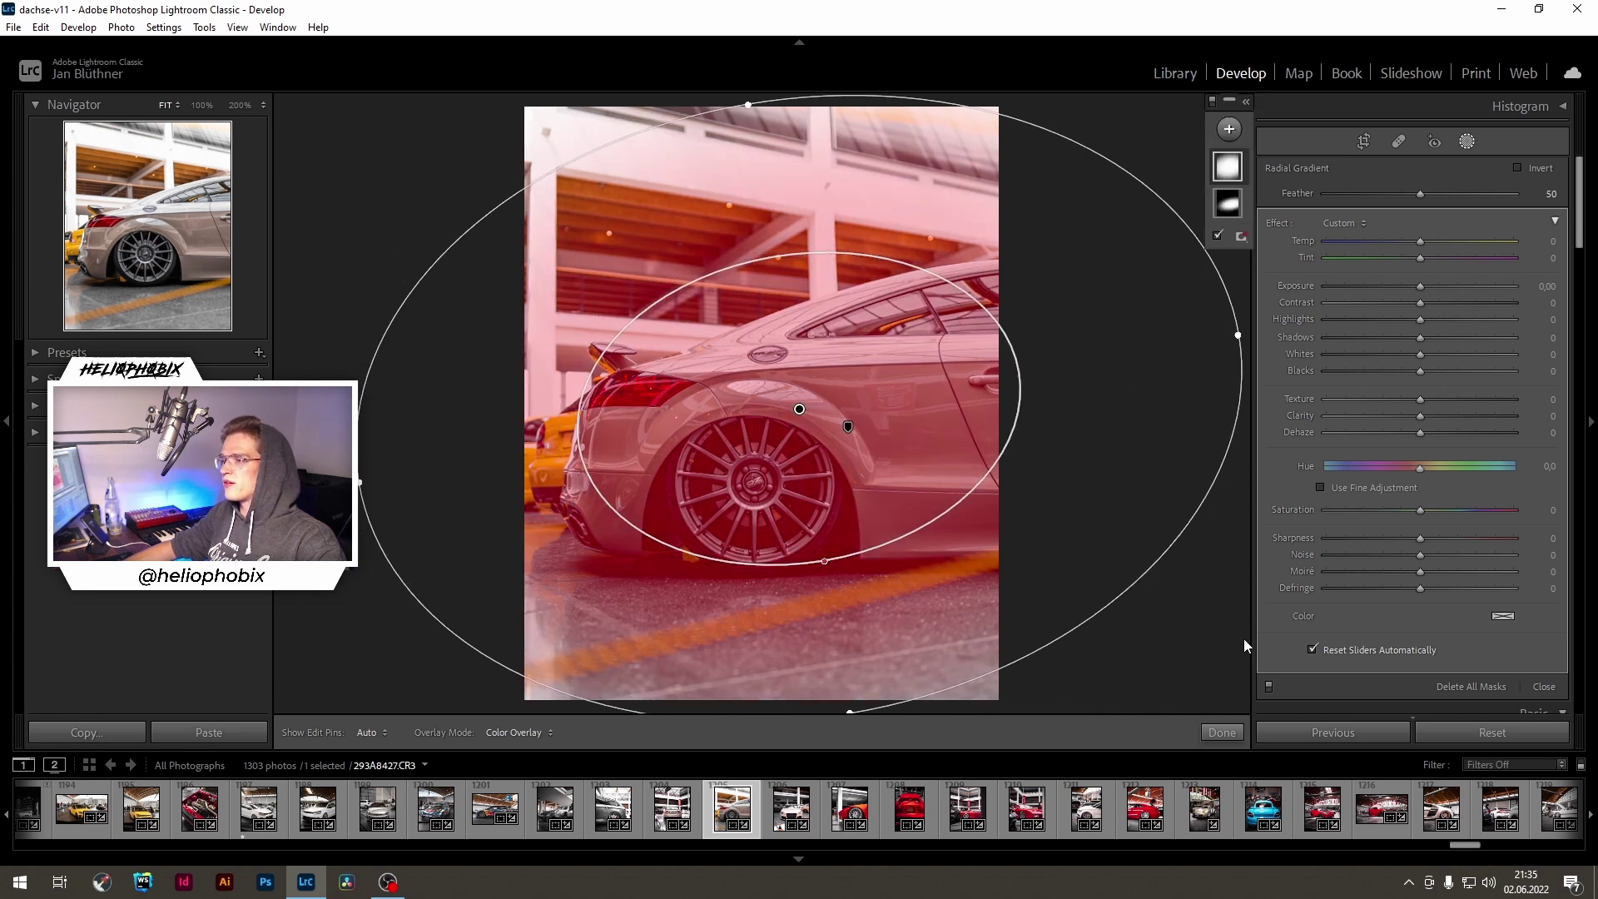
Step: Invert the large radial mask to affect the surroundings, then enlarge it and recentre it on the car
key("o")
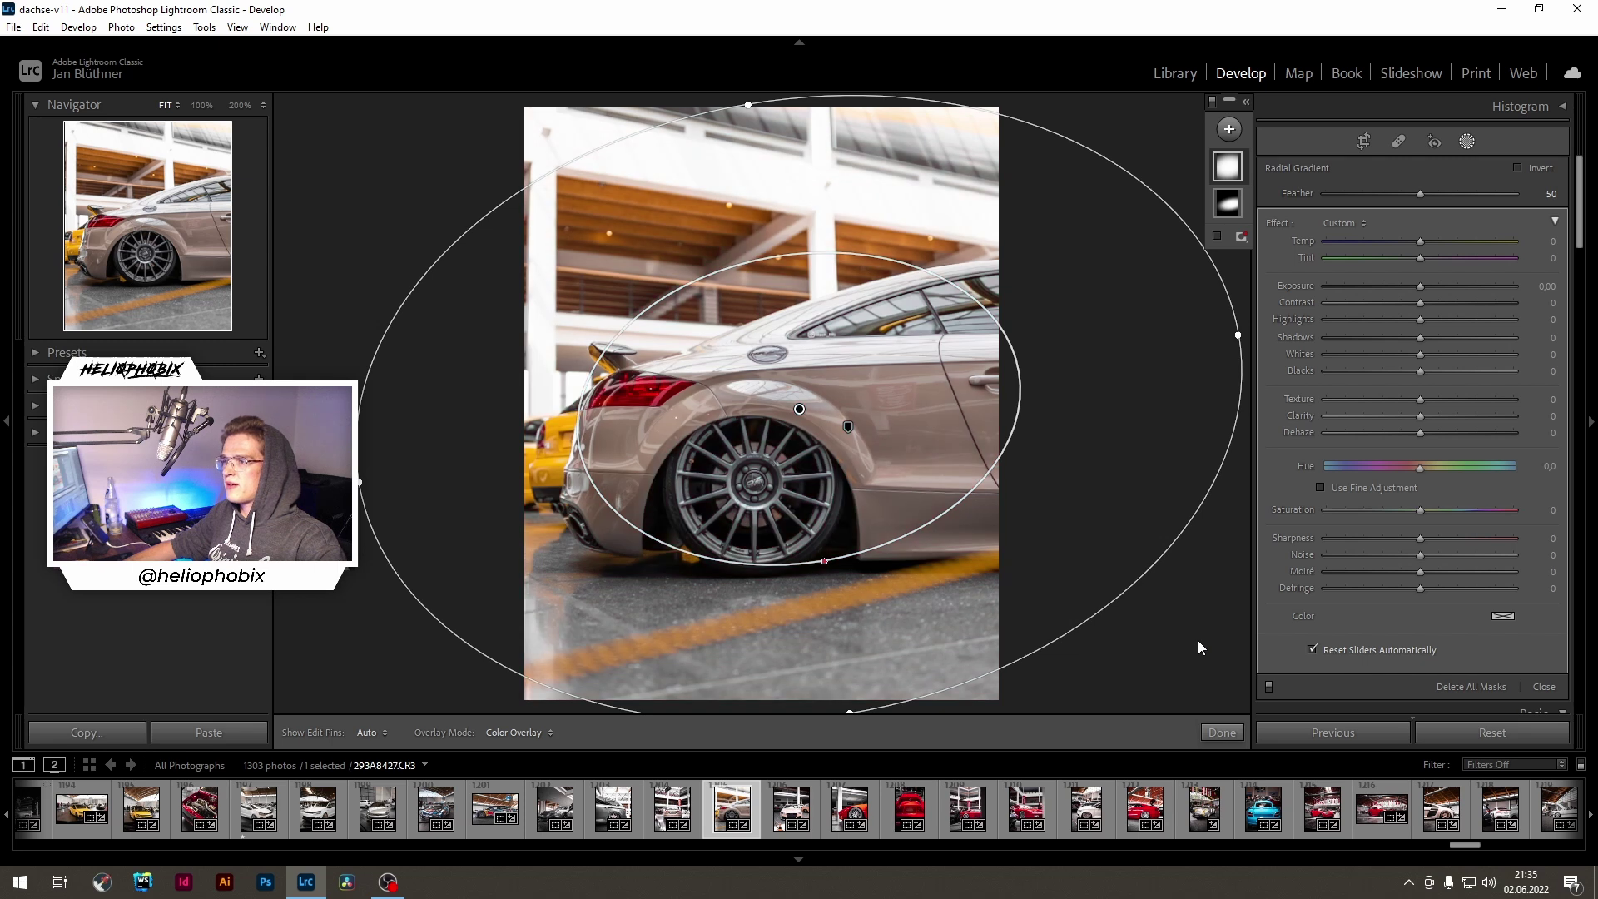
key("o")
key("o")
key("o")
key("o")
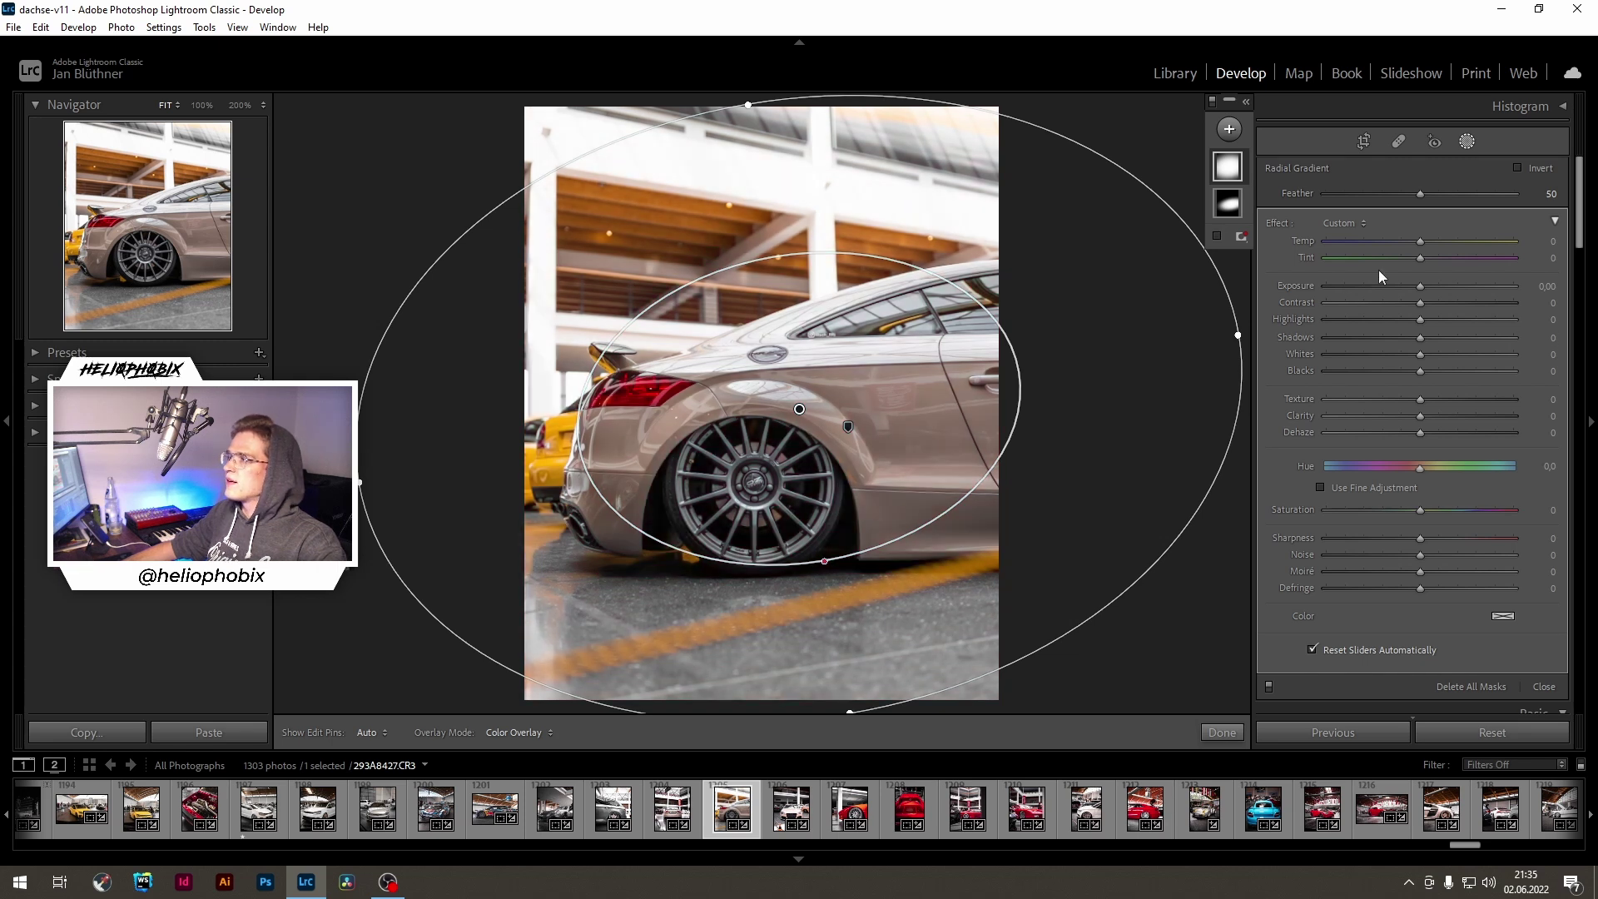
key("o")
left_click(1517, 168)
left_click_drag(757, 456, 462, 535)
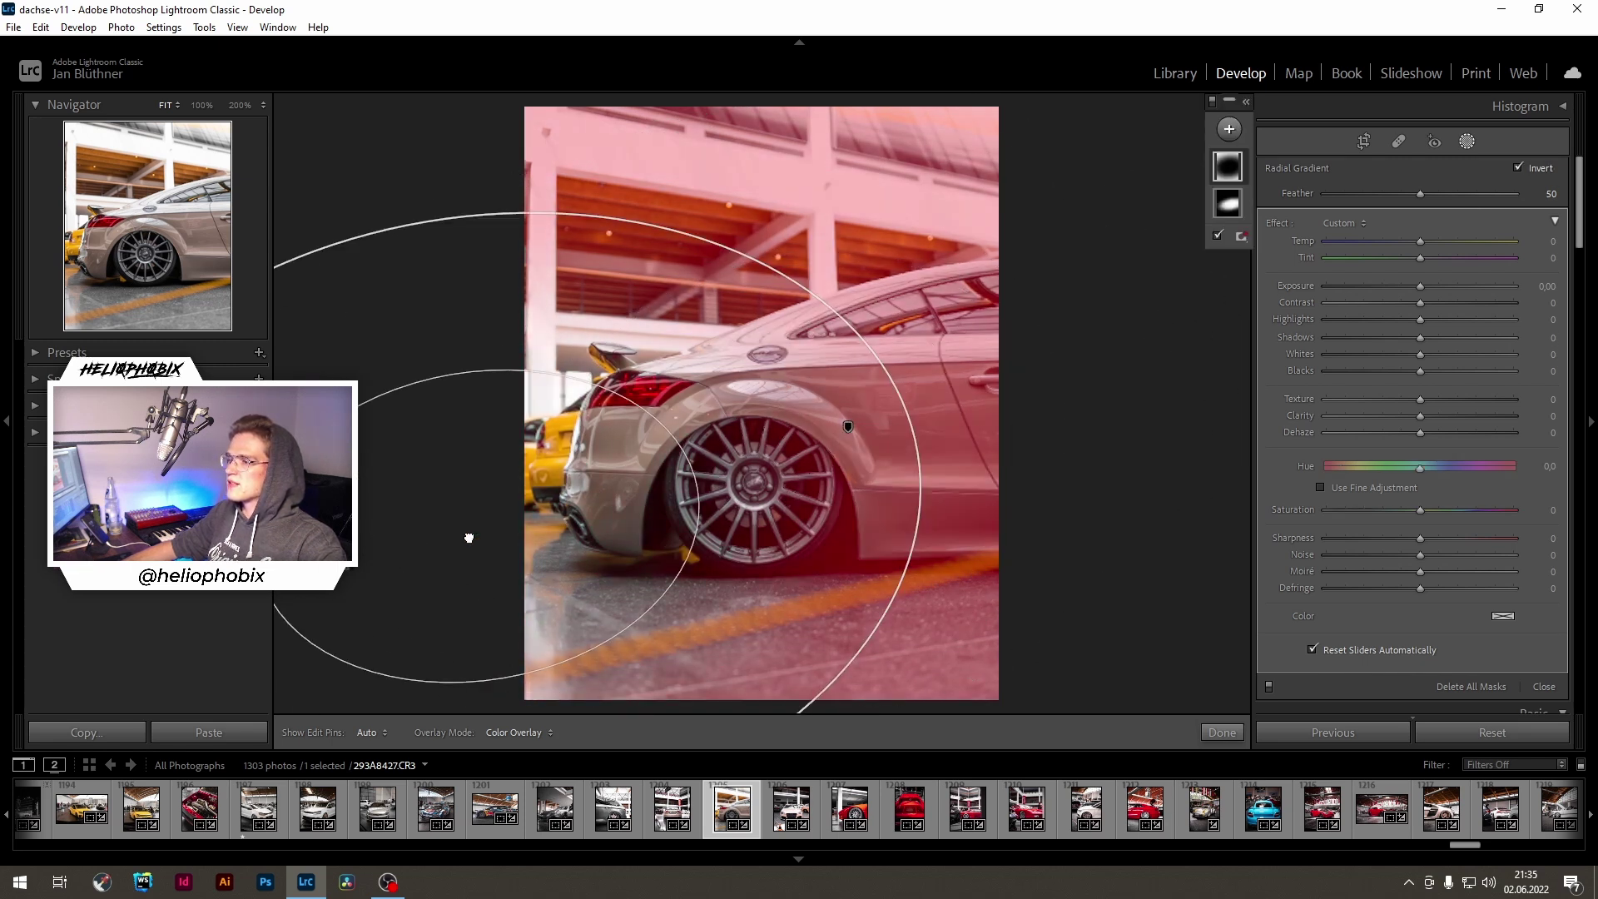
left_click_drag(897, 462, 1172, 460)
left_click_drag(462, 535, 926, 576)
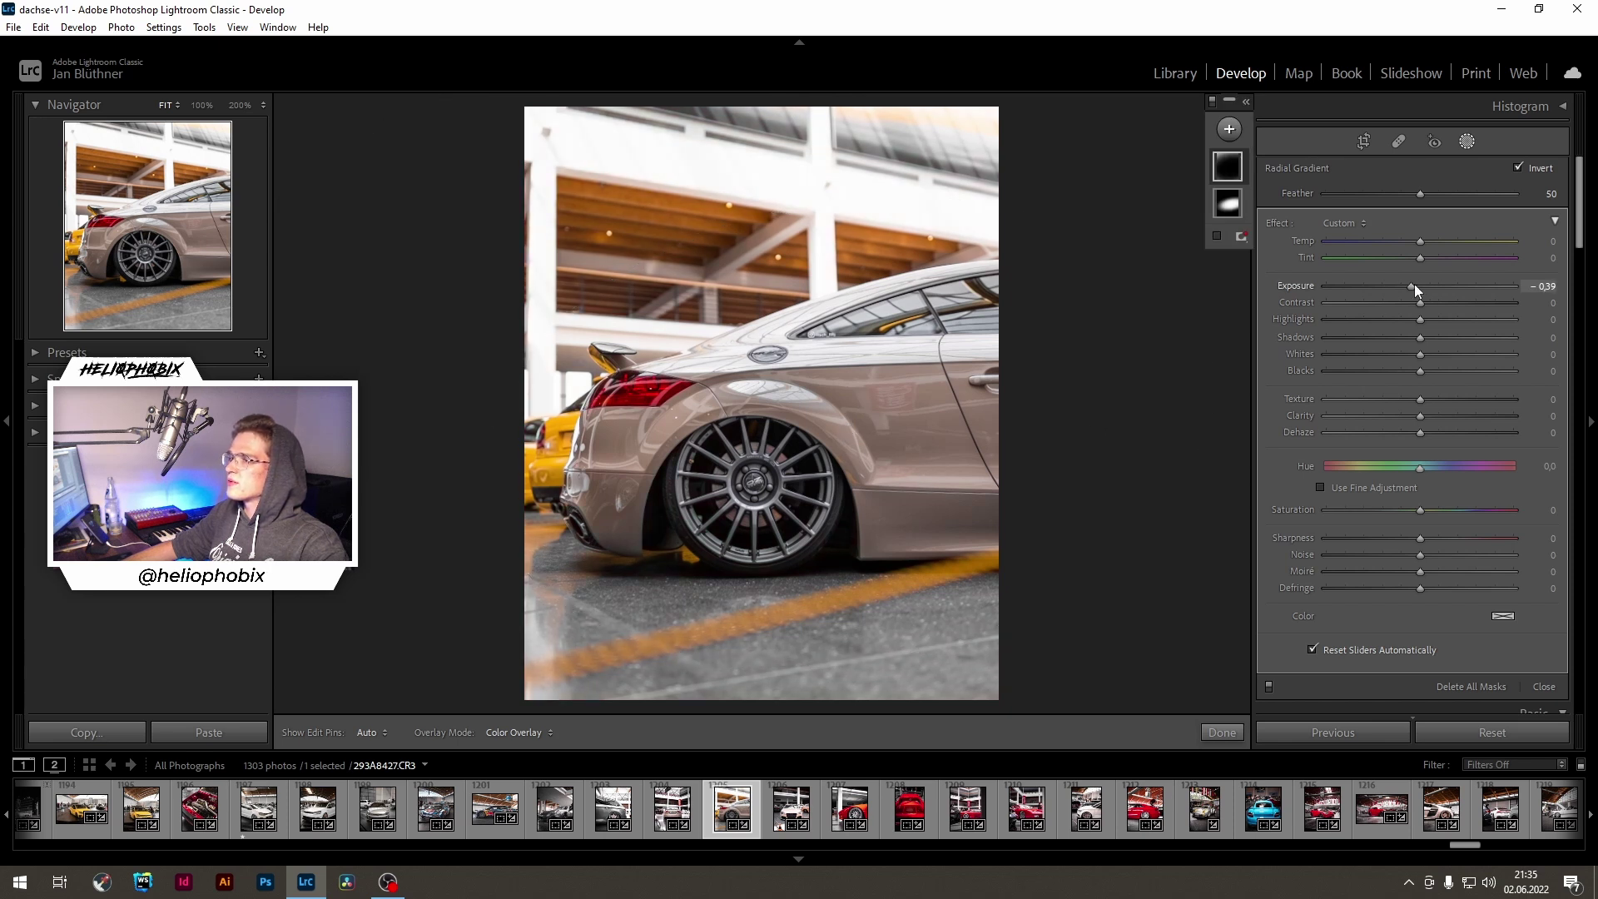
Step: Set the inverted radial mask's Exposure to -0.57 and its Highlights to -85, then deselect the mask
left_click_drag(1423, 285, 1411, 290)
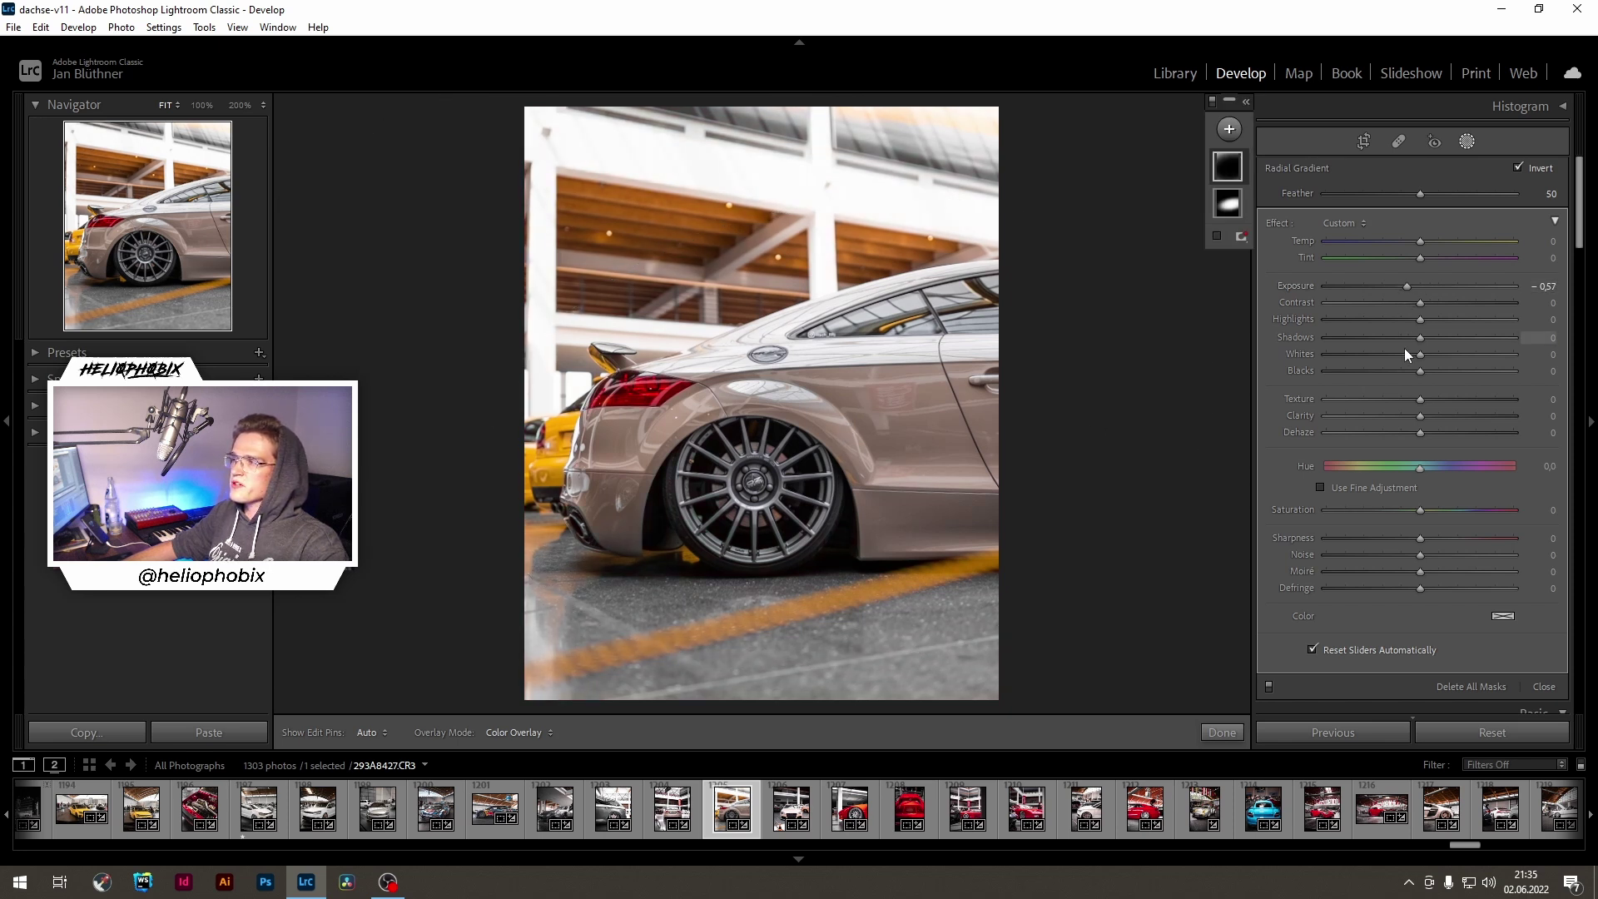
left_click_drag(1416, 323, 1360, 333)
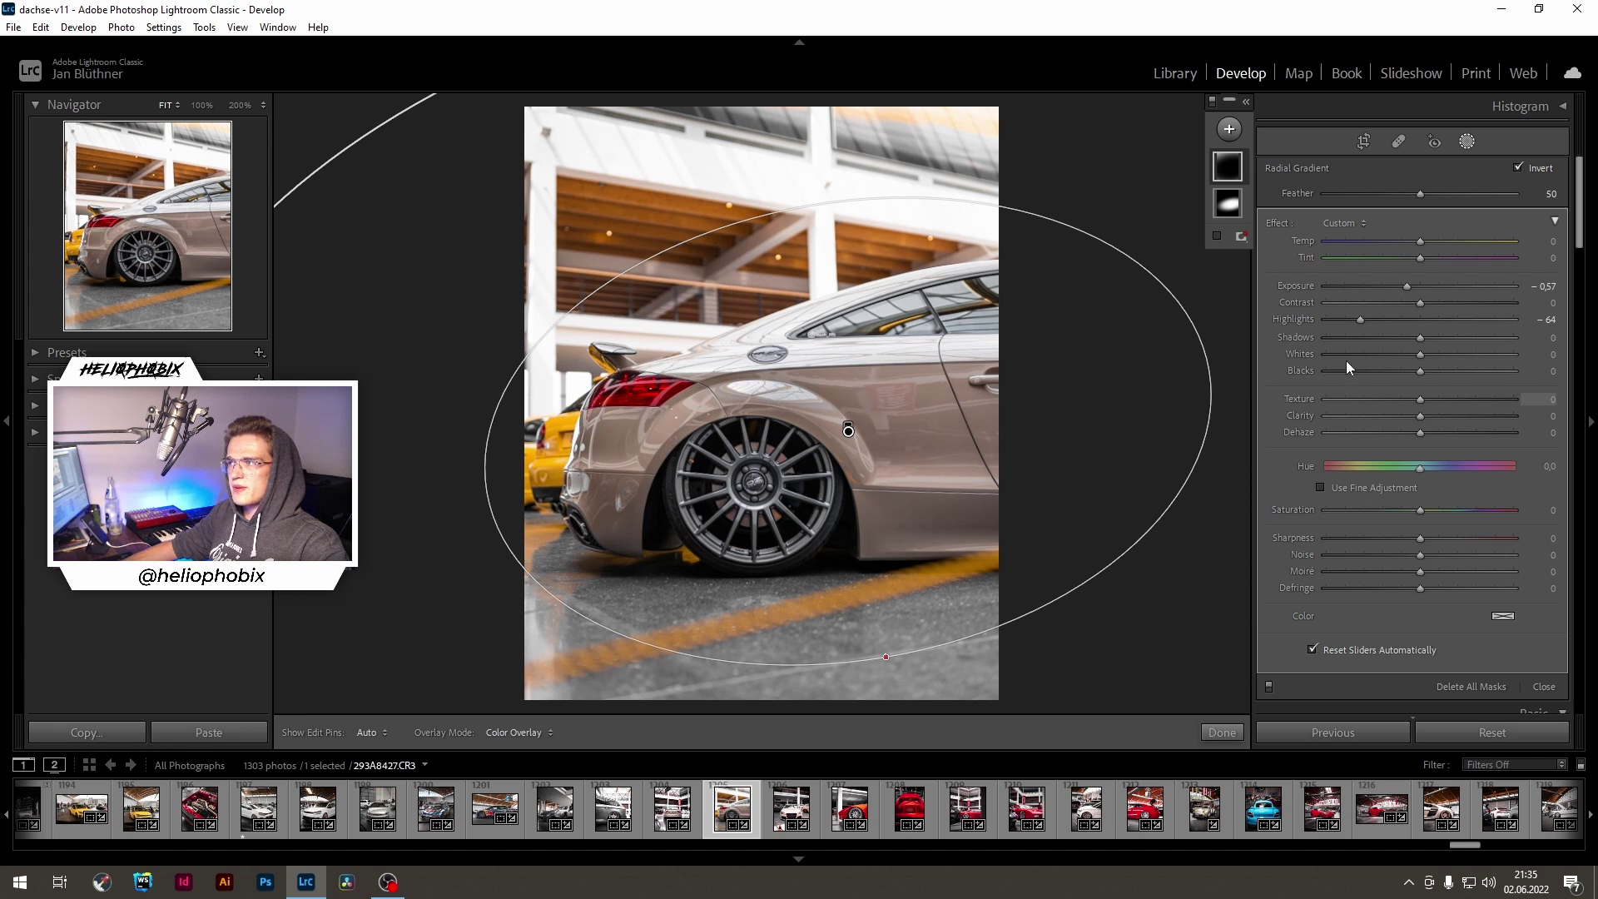
left_click_drag(1358, 320, 1340, 319)
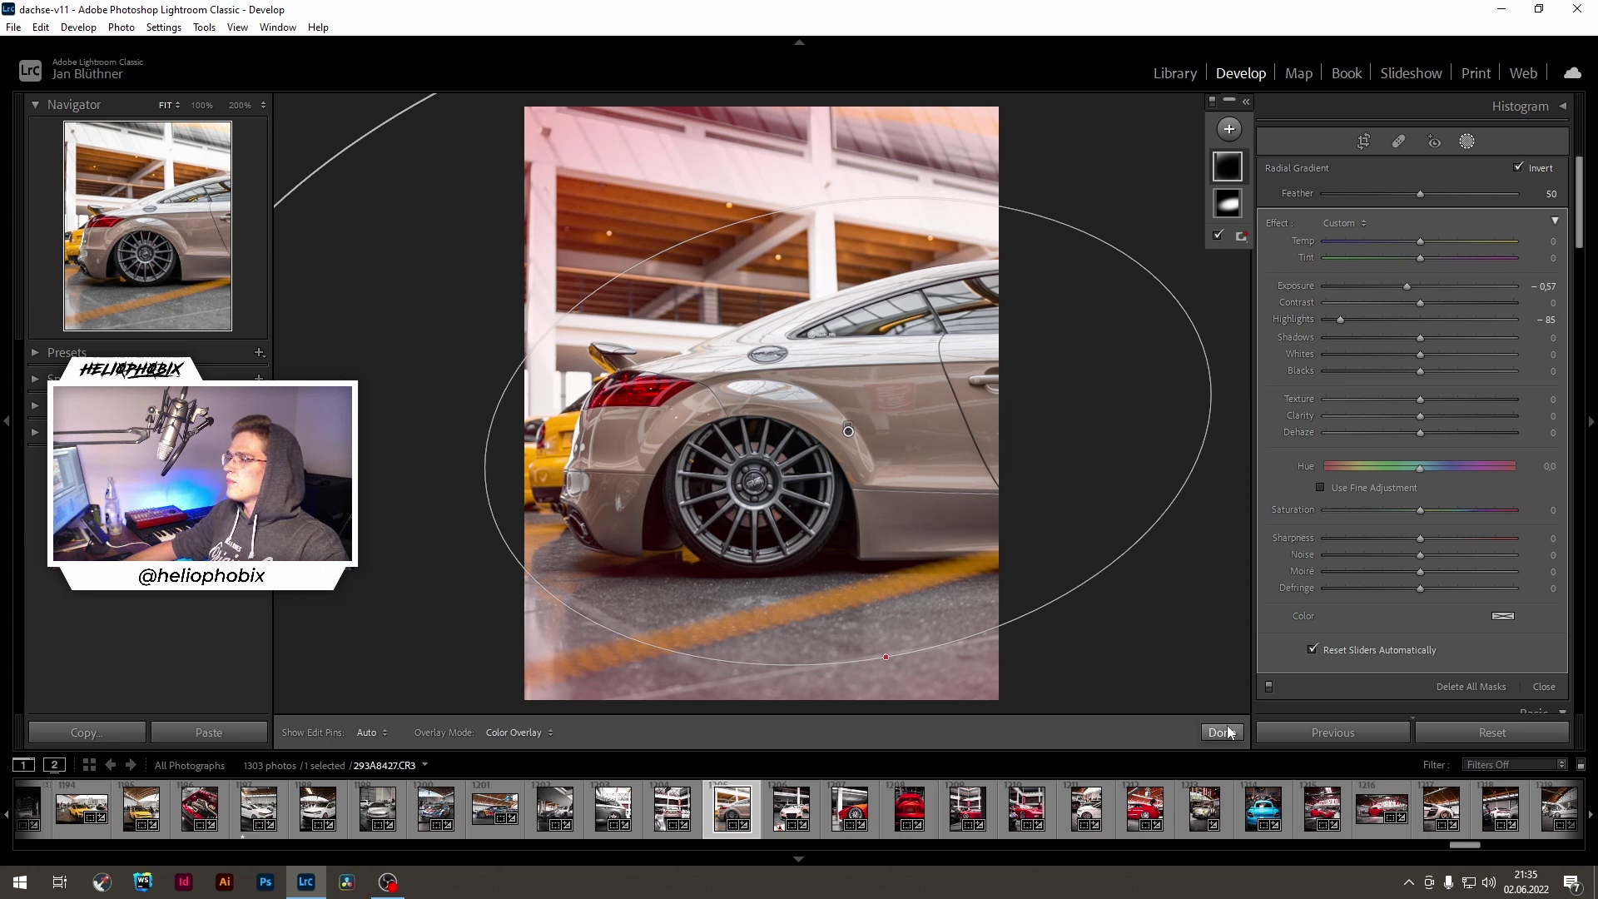
key("Delete")
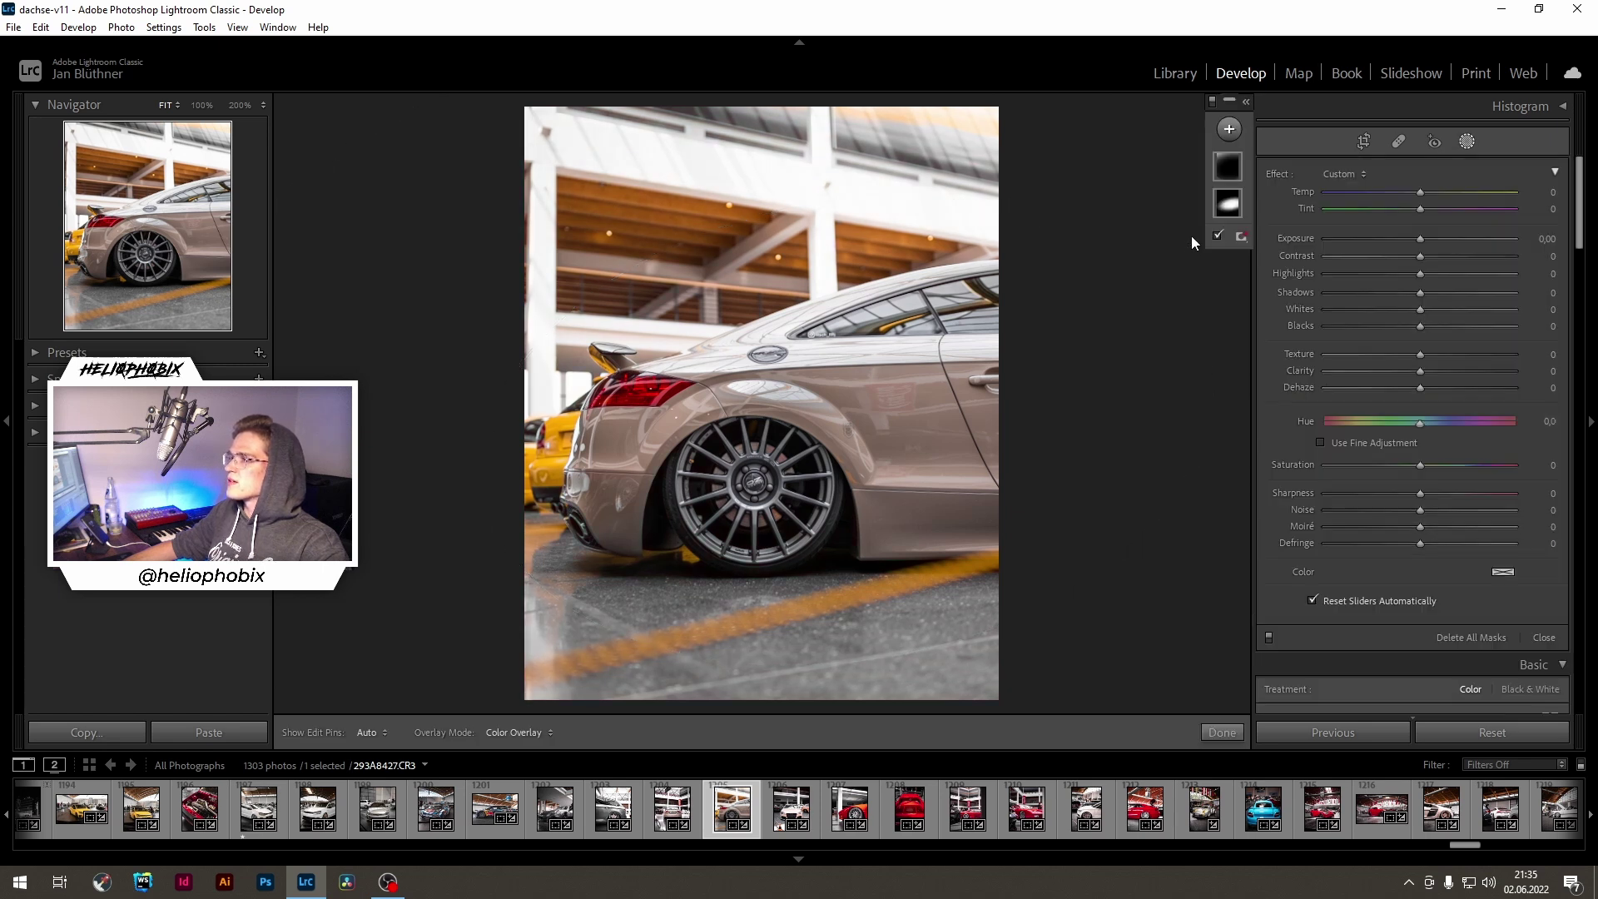
Step: Add a tilted linear gradient mask over the building above the car, with Highlights at -32 and slightly lower Exposure
left_click(1249, 242)
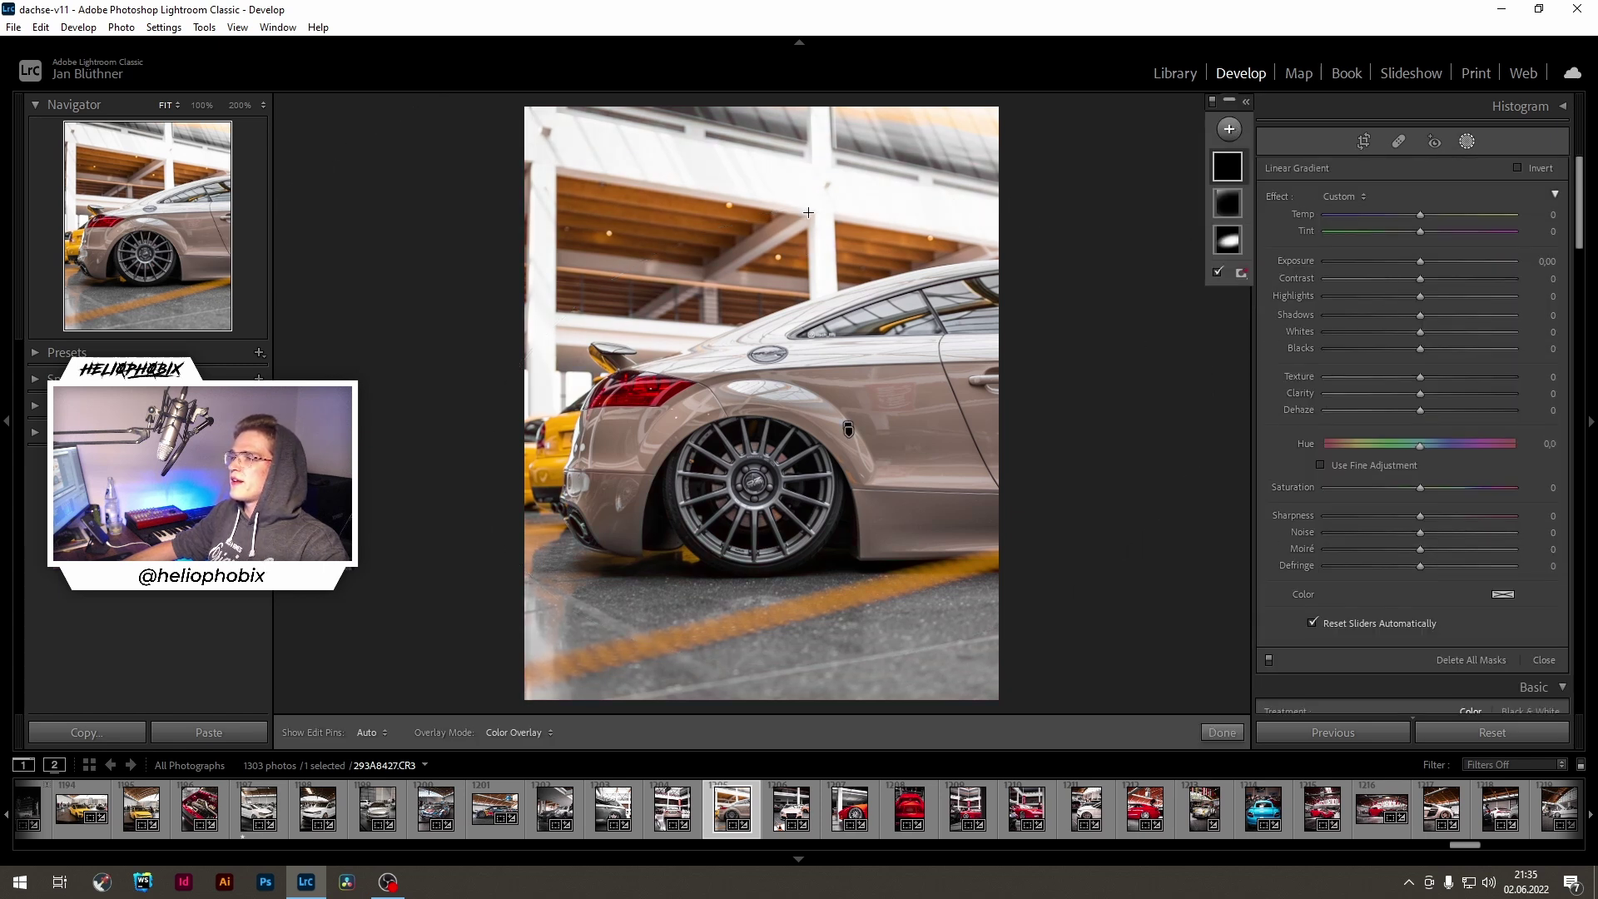
left_click_drag(811, 206, 844, 368)
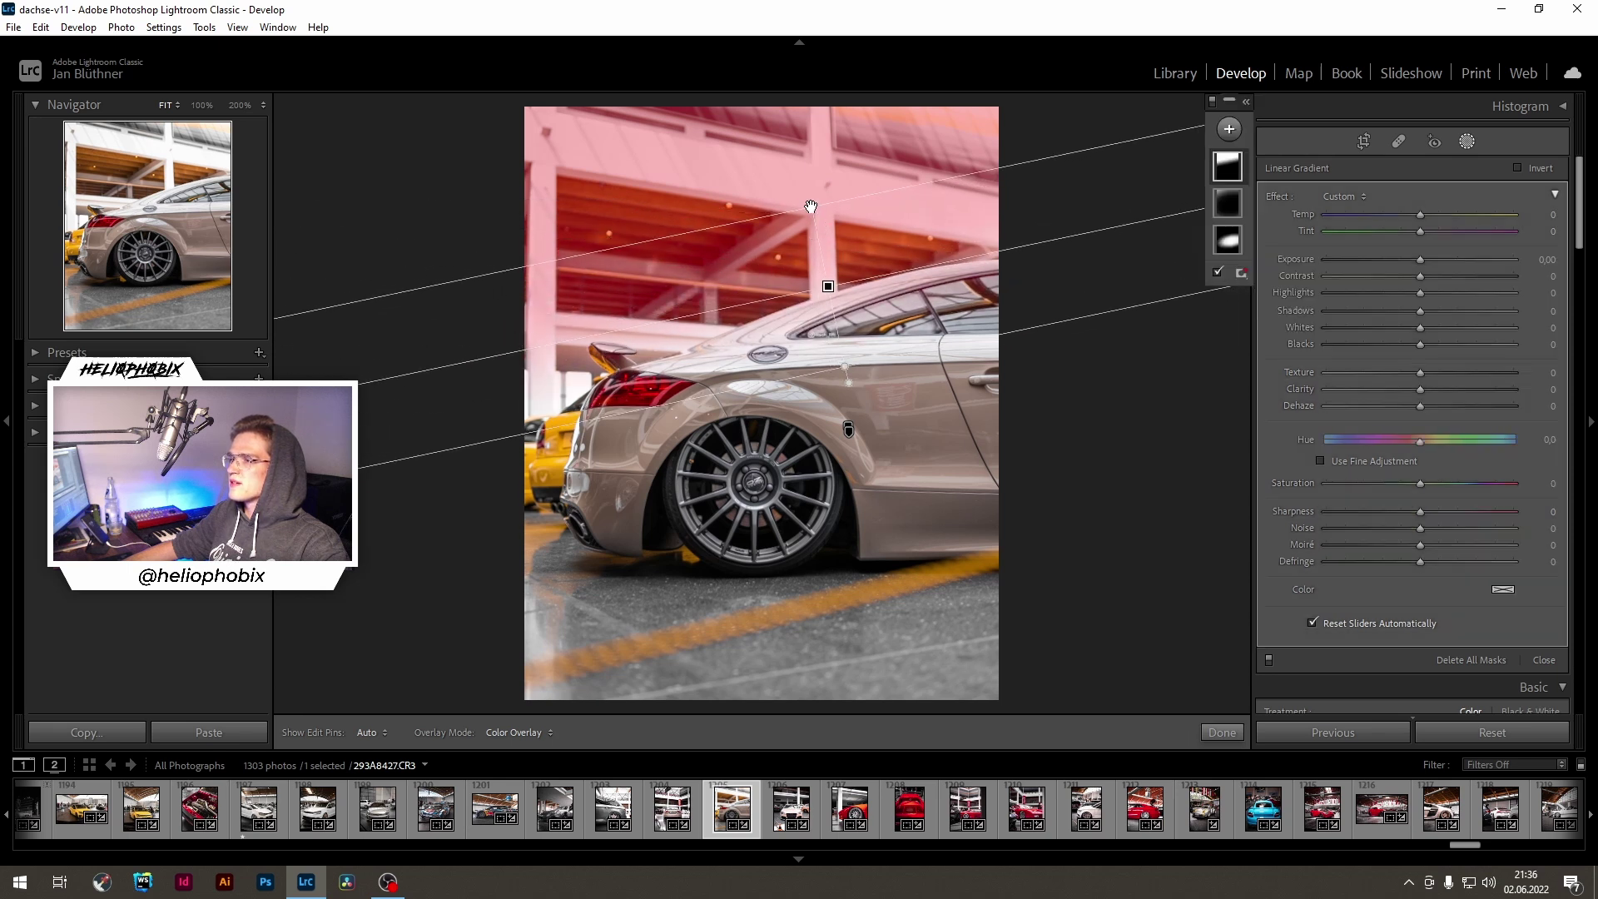
left_click_drag(806, 207, 803, 160)
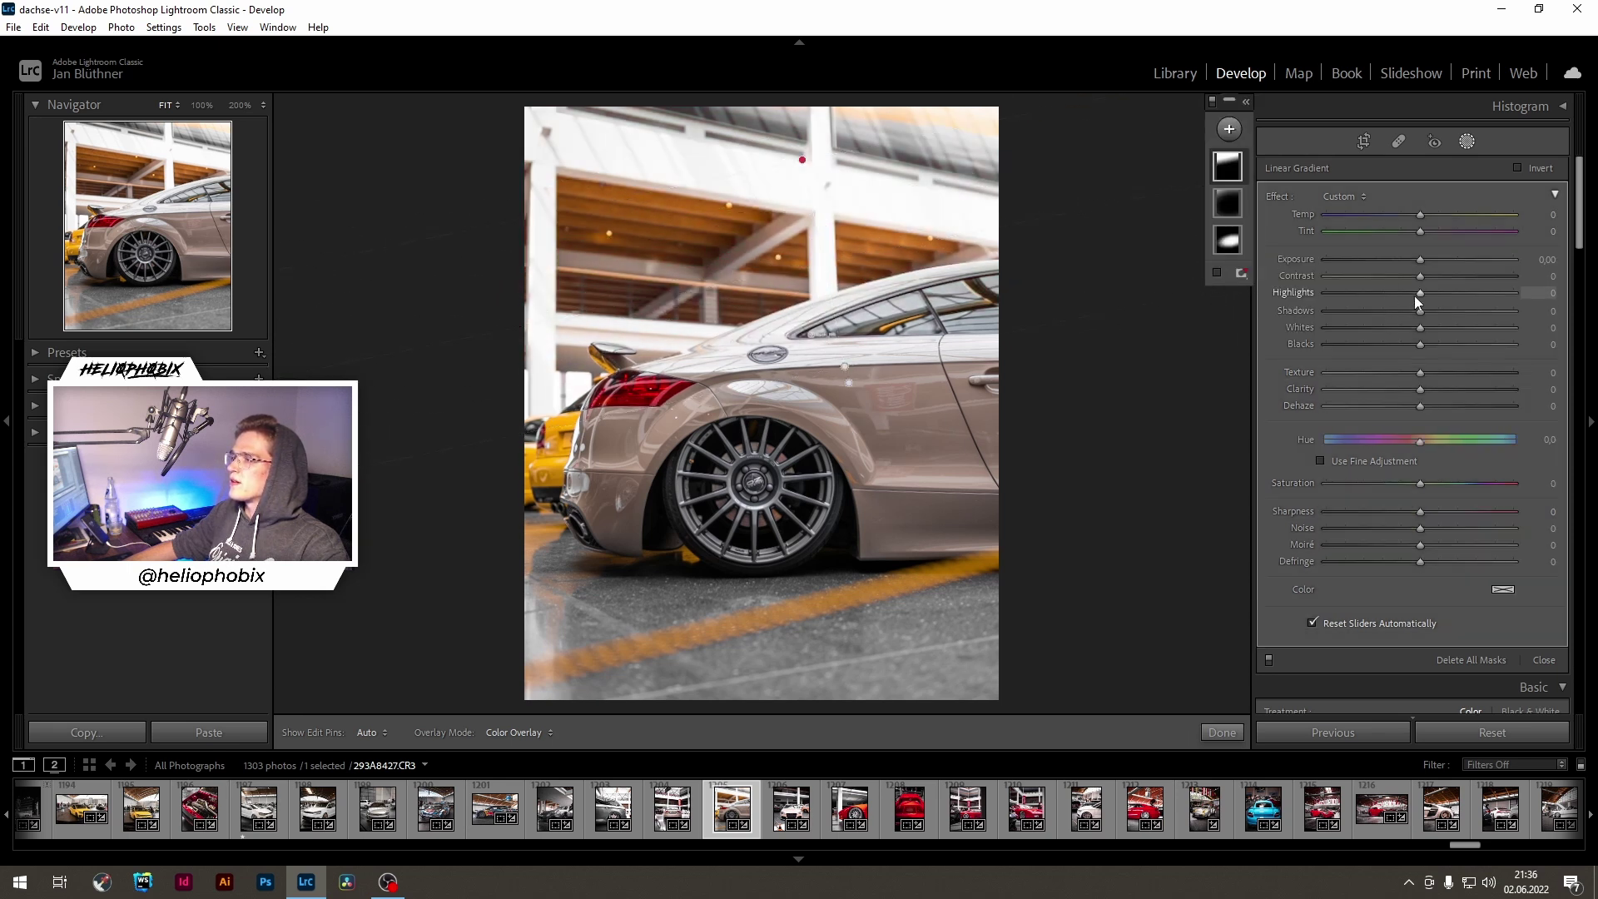
mouse_move(1420, 293)
left_mouse_down()
mouse_move(1376, 293)
mouse_move(1422, 262)
left_mouse_up()
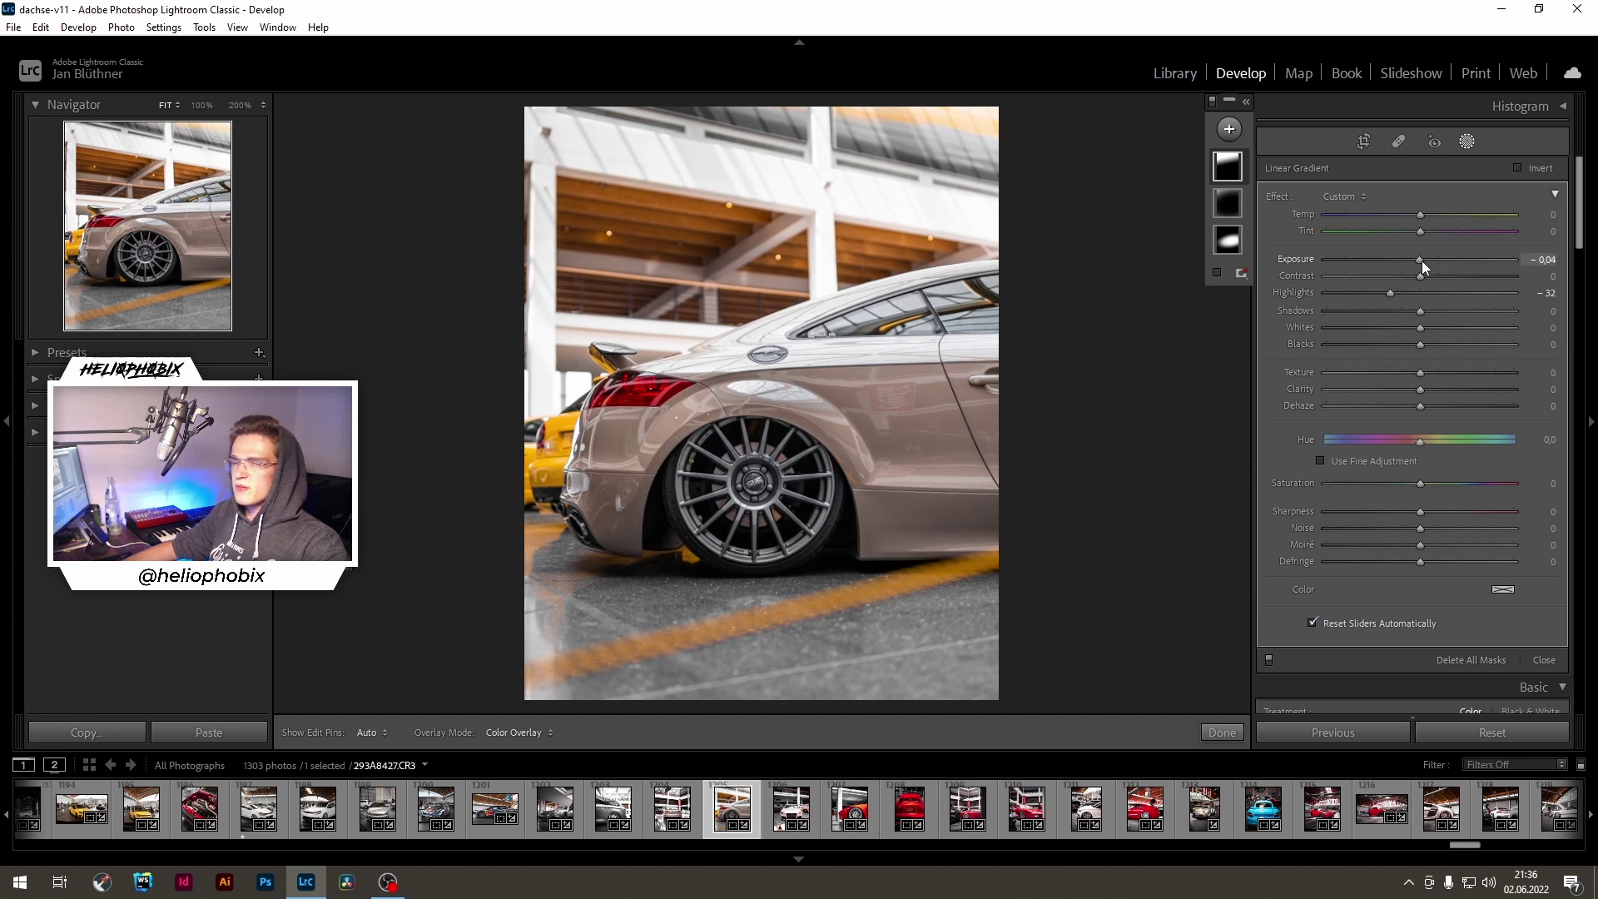
left_click(1465, 143)
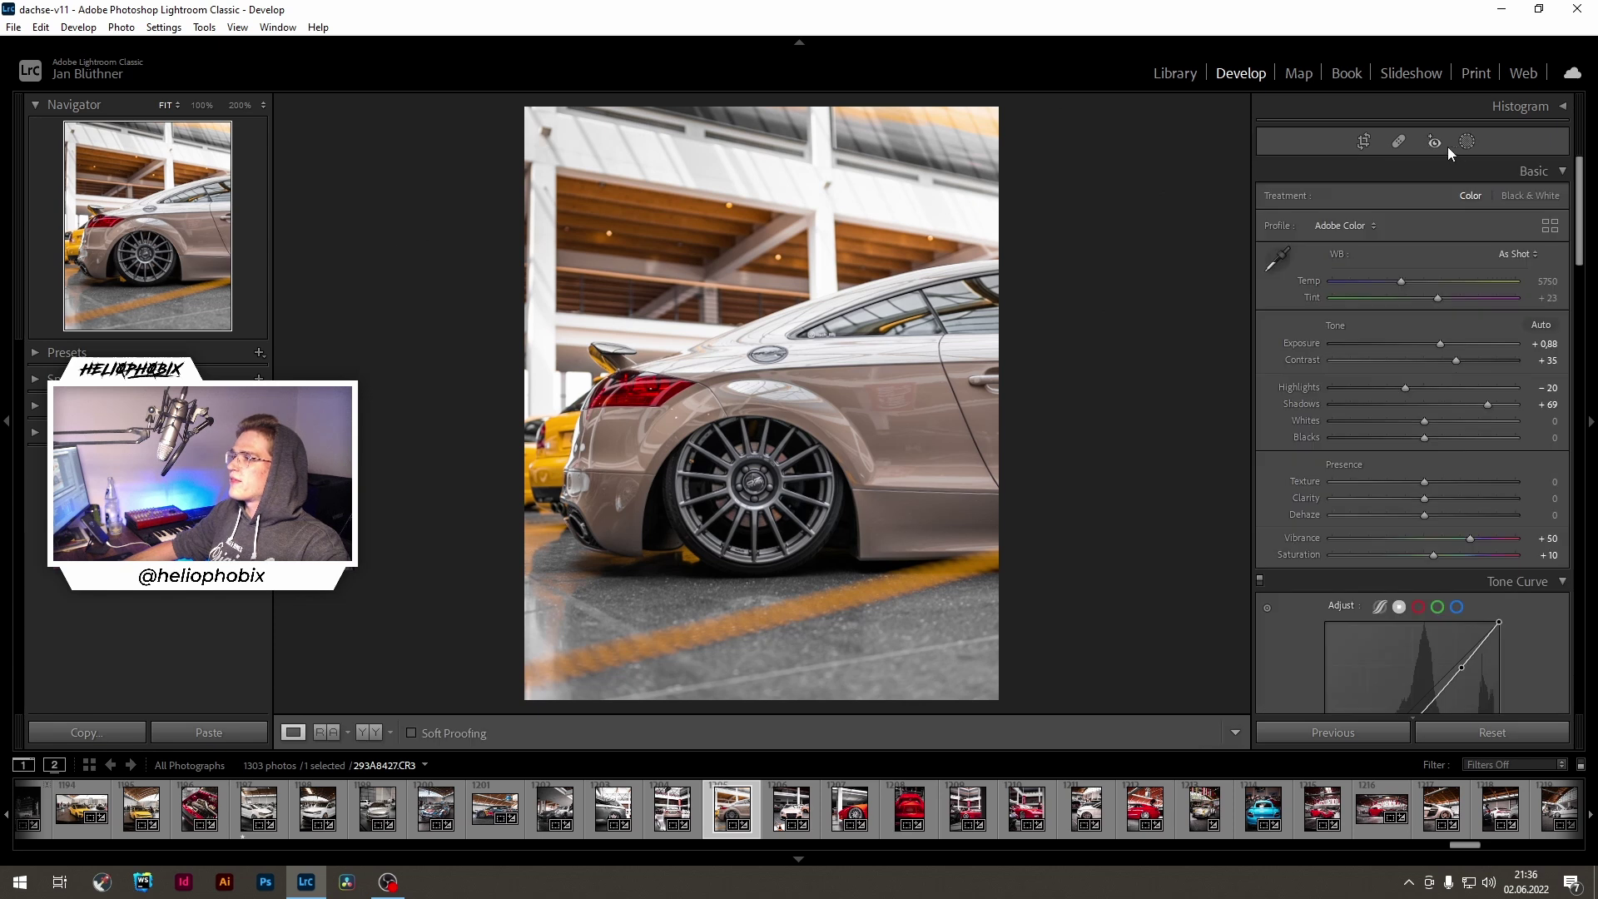
Step: Add another linear gradient mask covering the floor below the car, with its midline just under the rear wheel
left_click(1464, 143)
left_click(1229, 129)
left_click(1237, 230)
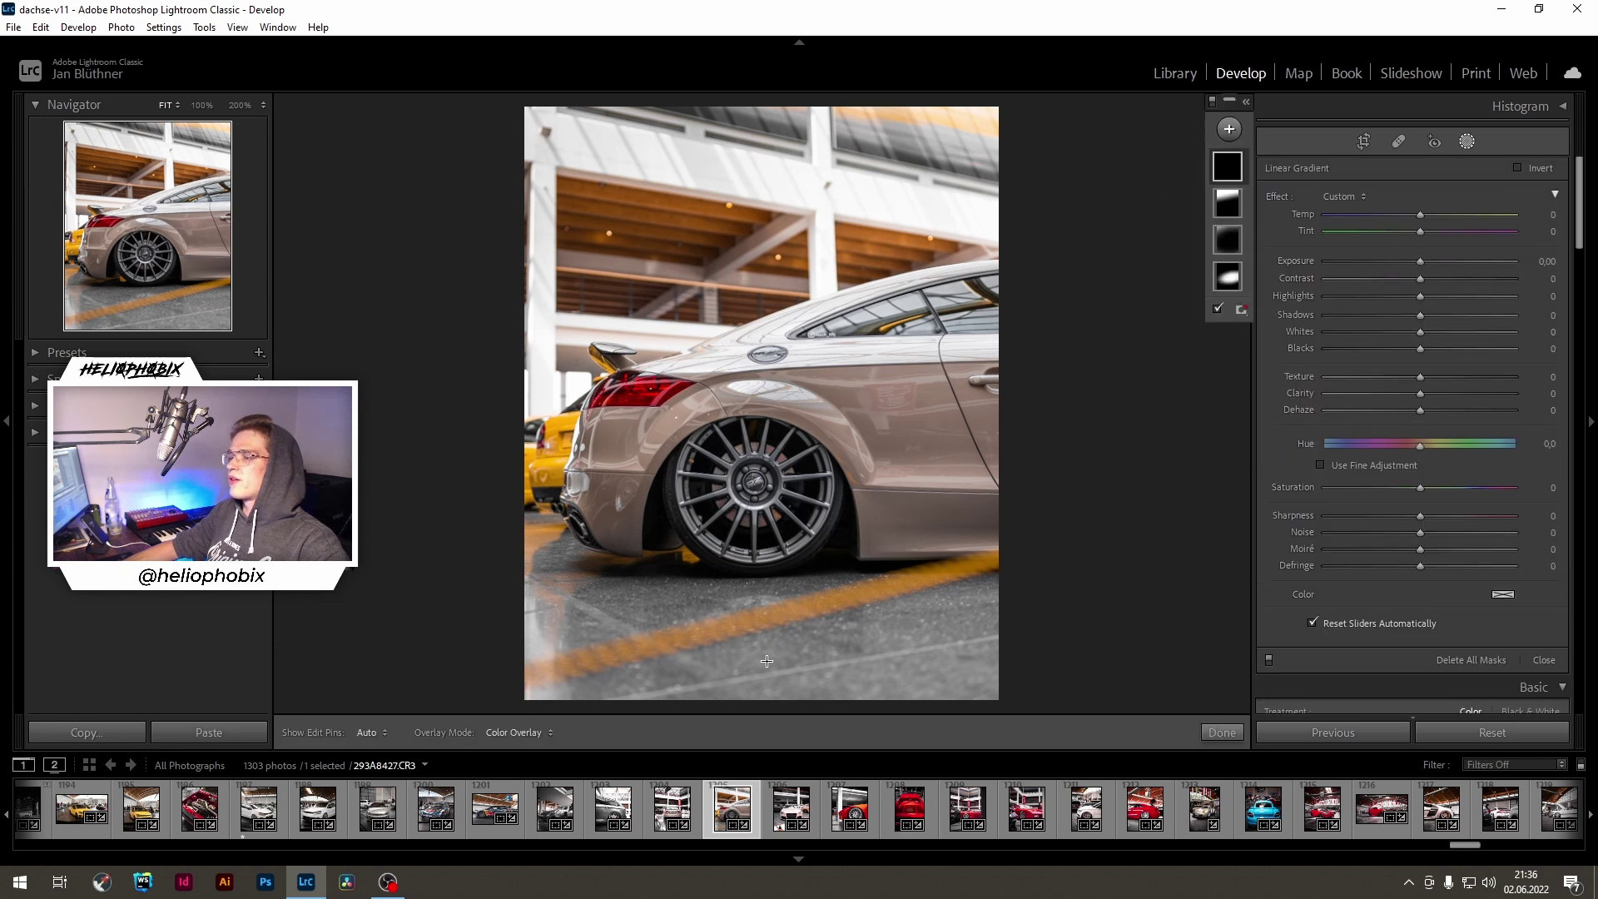
mouse_move(748, 630)
left_mouse_down()
mouse_move(745, 541)
mouse_move(745, 598)
left_mouse_up()
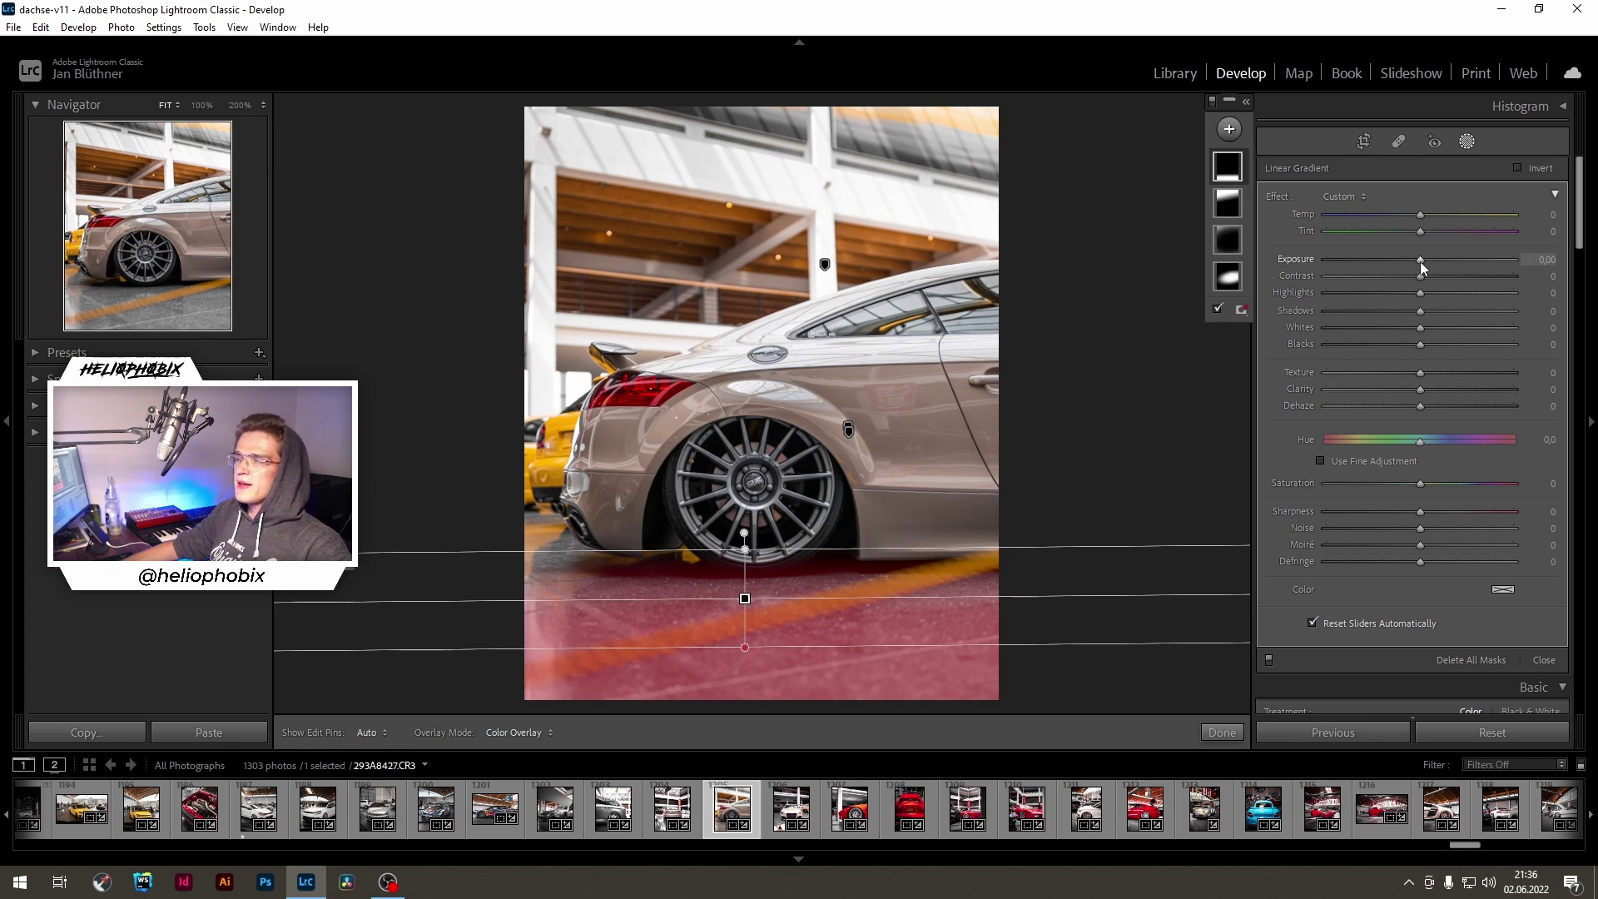
Step: Set the floor mask's Exposure to -0.67 and Clarity to 15, tilt it slightly, and finish masking
left_click_drag(1420, 261, 1405, 262)
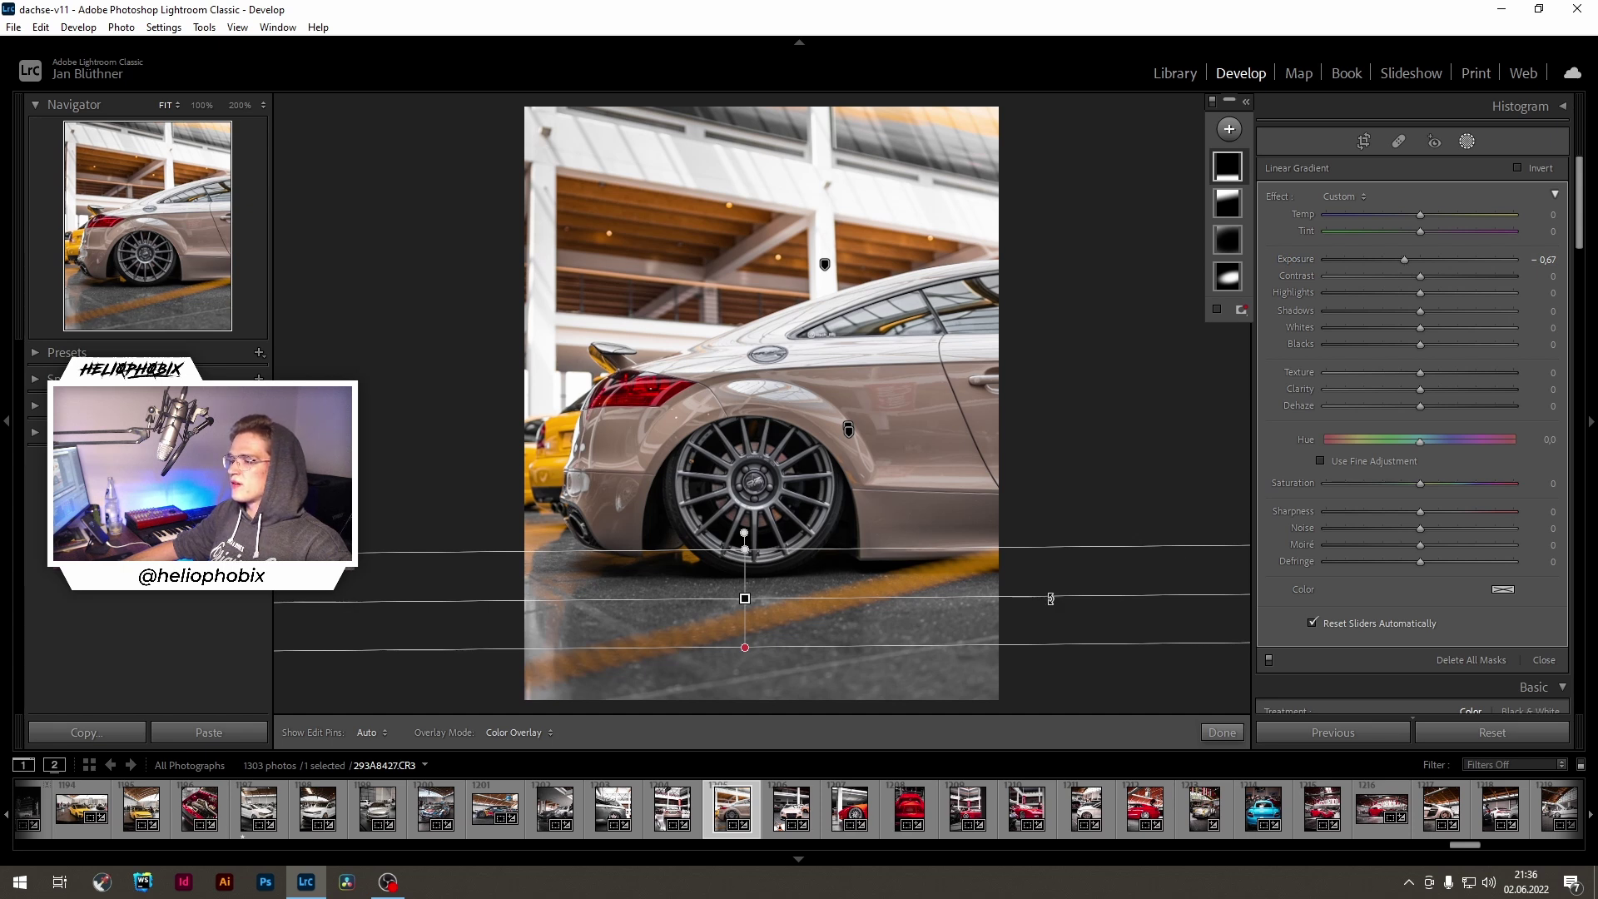
left_click_drag(1050, 597, 1052, 592)
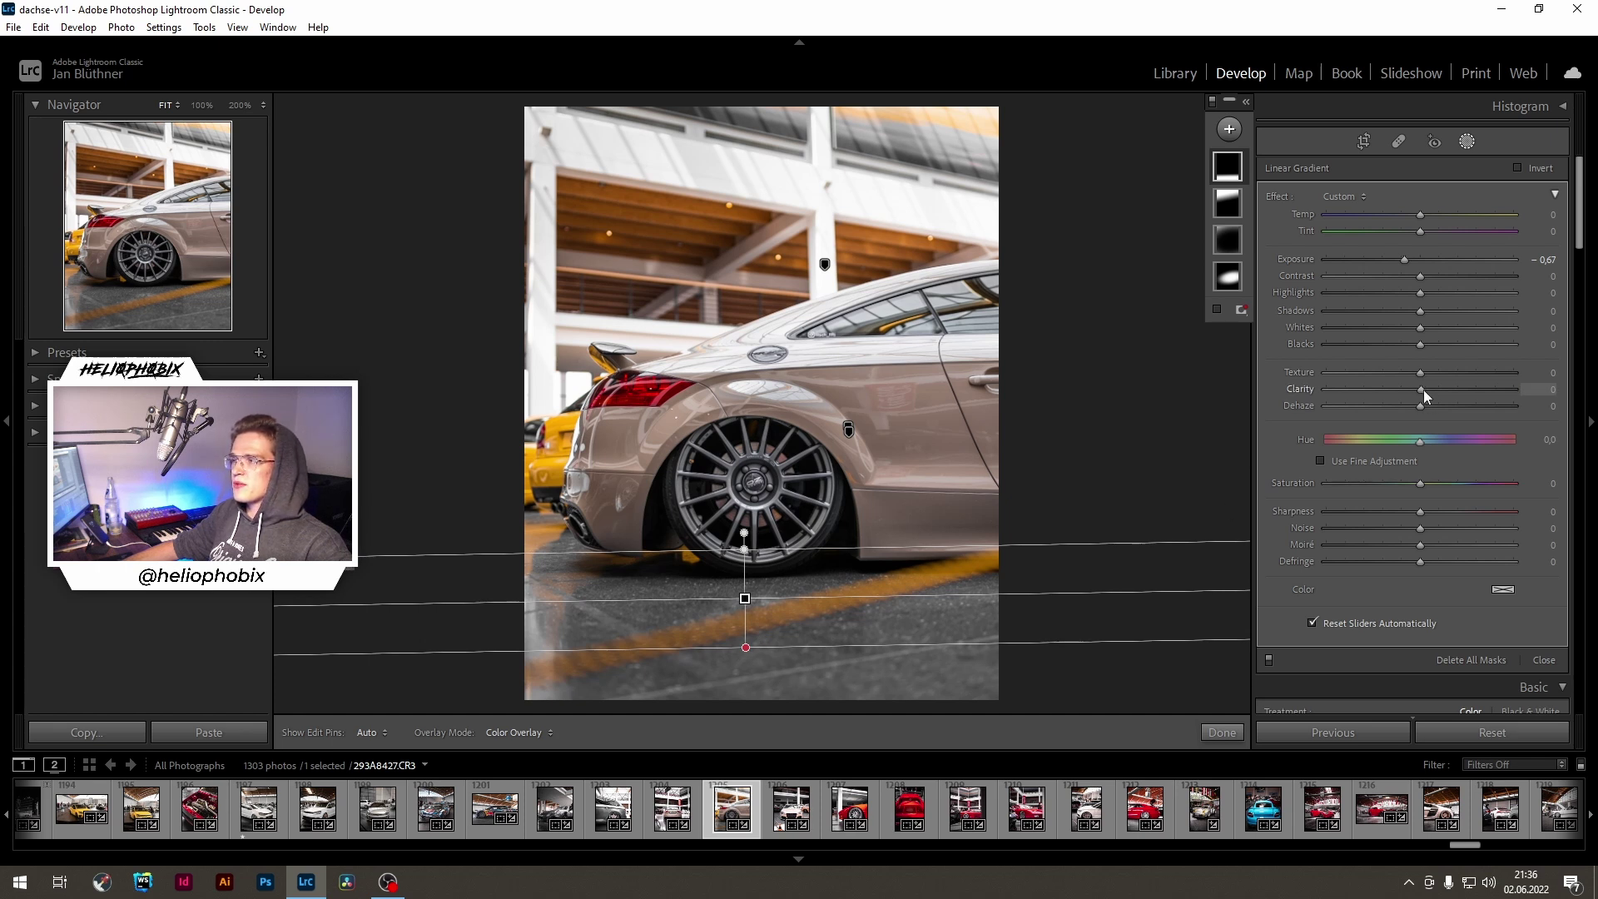
mouse_move(1420, 389)
left_mouse_down()
mouse_move(1449, 390)
mouse_move(1434, 392)
left_mouse_up()
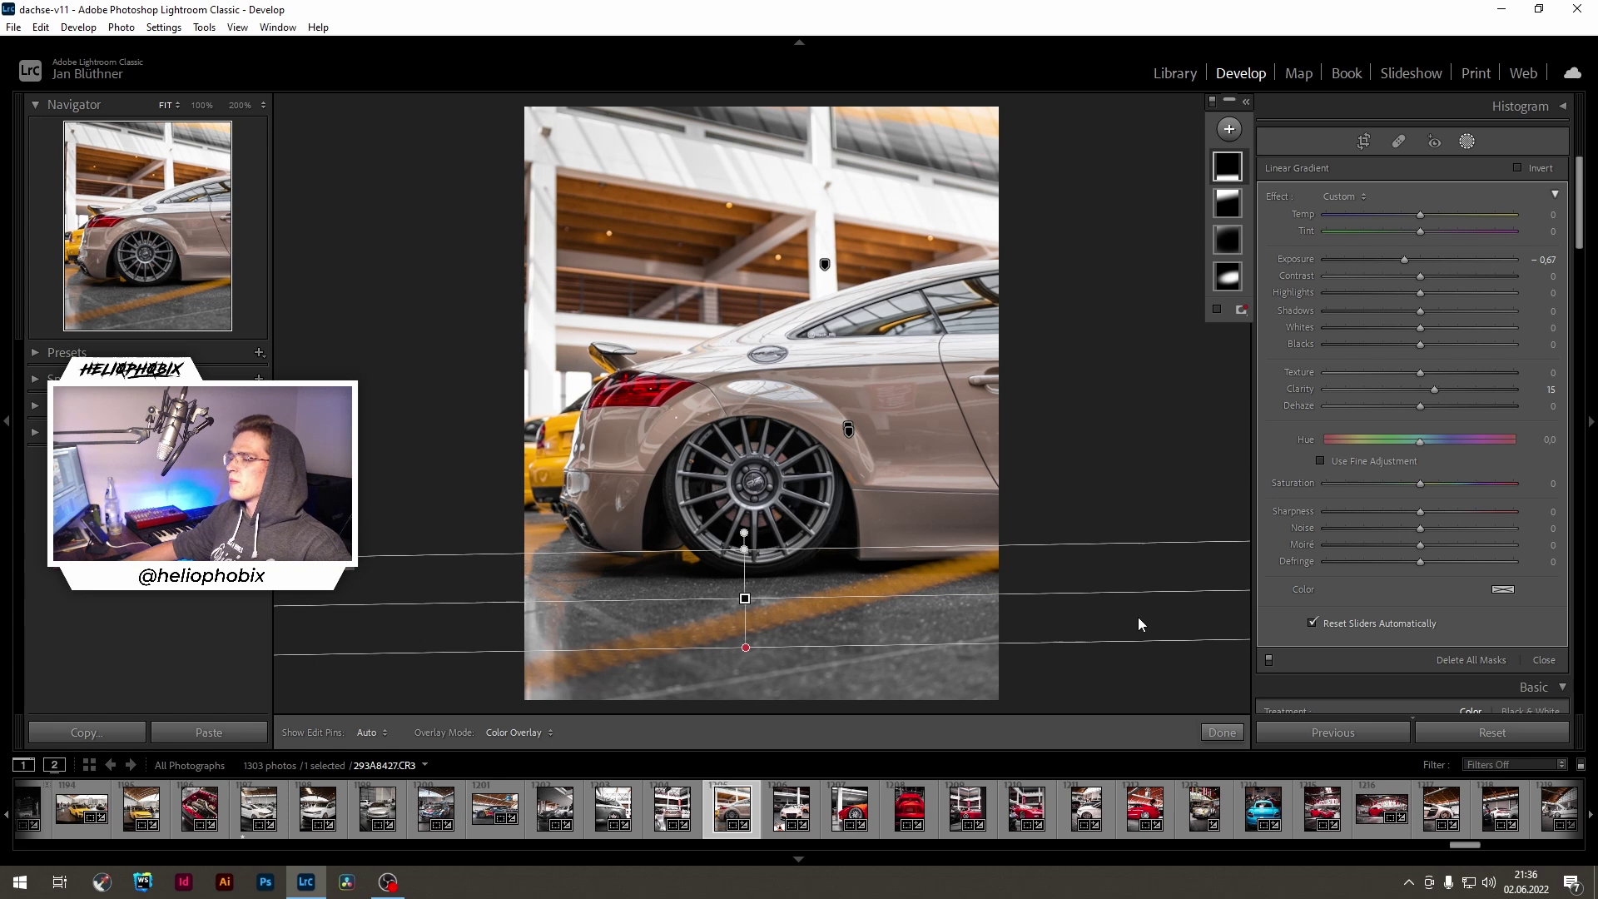
left_click_drag(1064, 592, 1069, 592)
left_click(1222, 732)
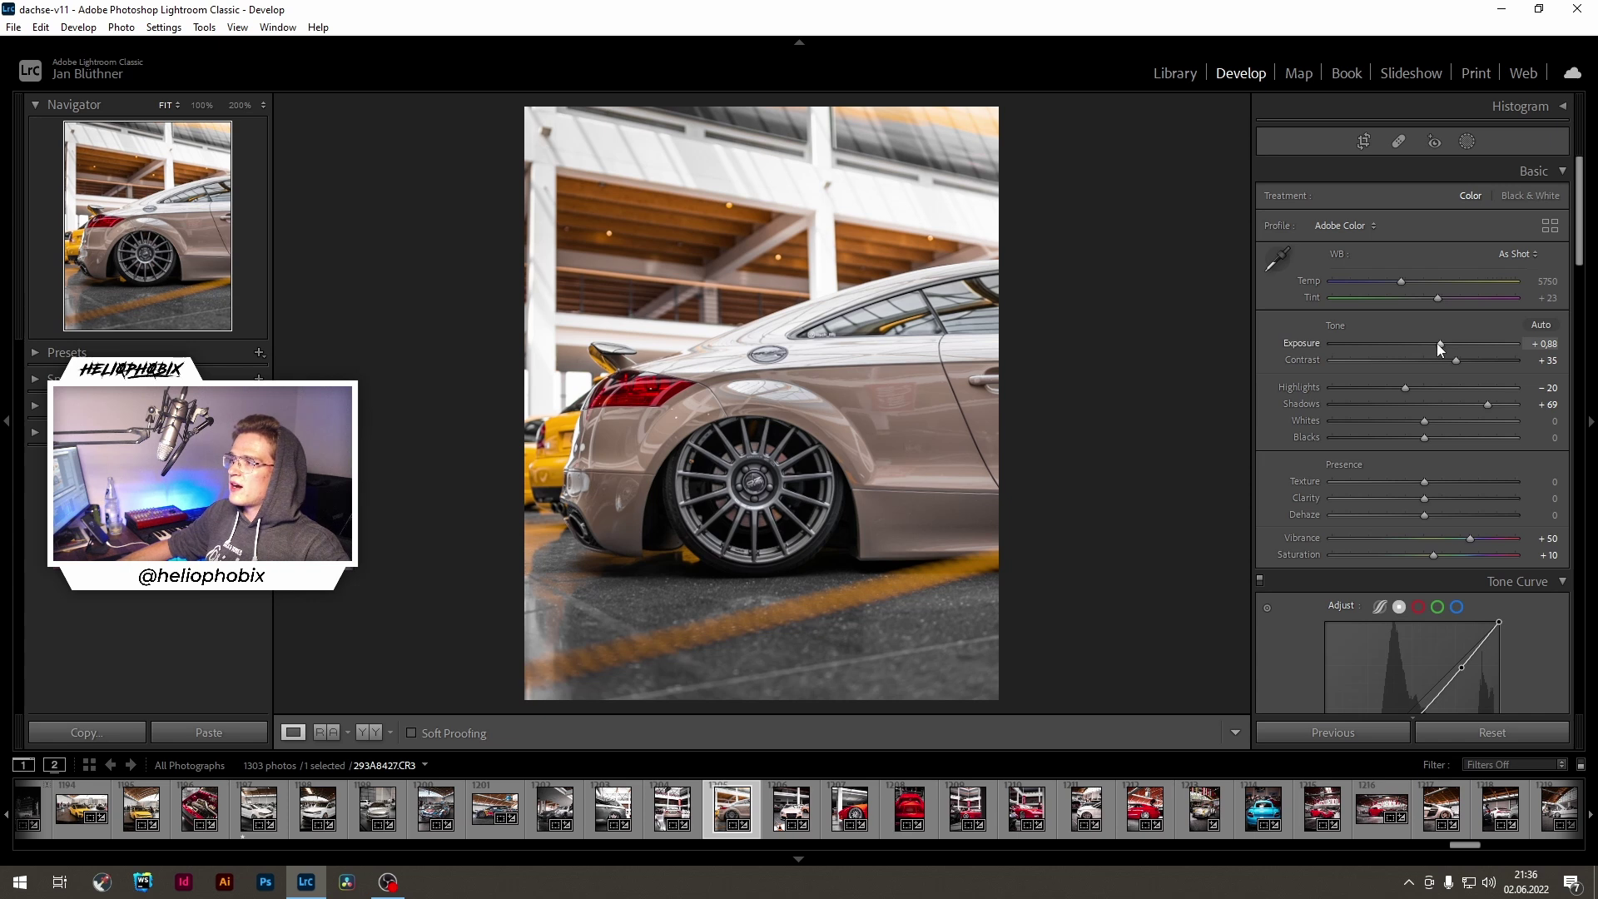
Step: Set the photo's global Exposure to +1.02 and lower the Saturation of the yellows to about -28
left_click_drag(1440, 343, 1442, 345)
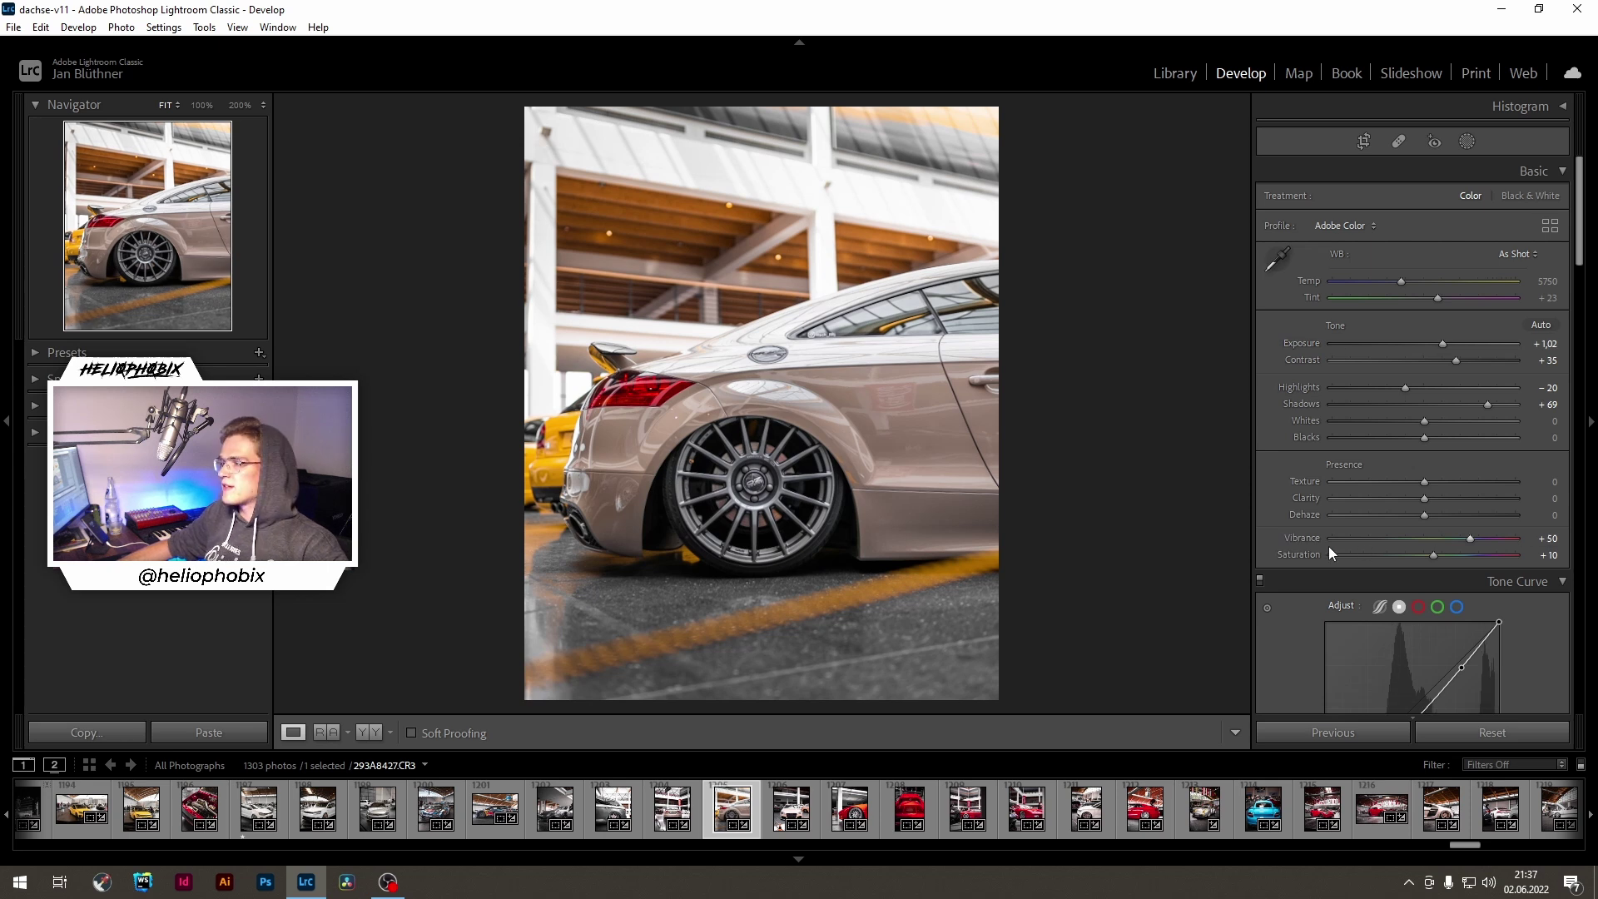
scroll(1333, 558, "down", 3)
left_click(1373, 596)
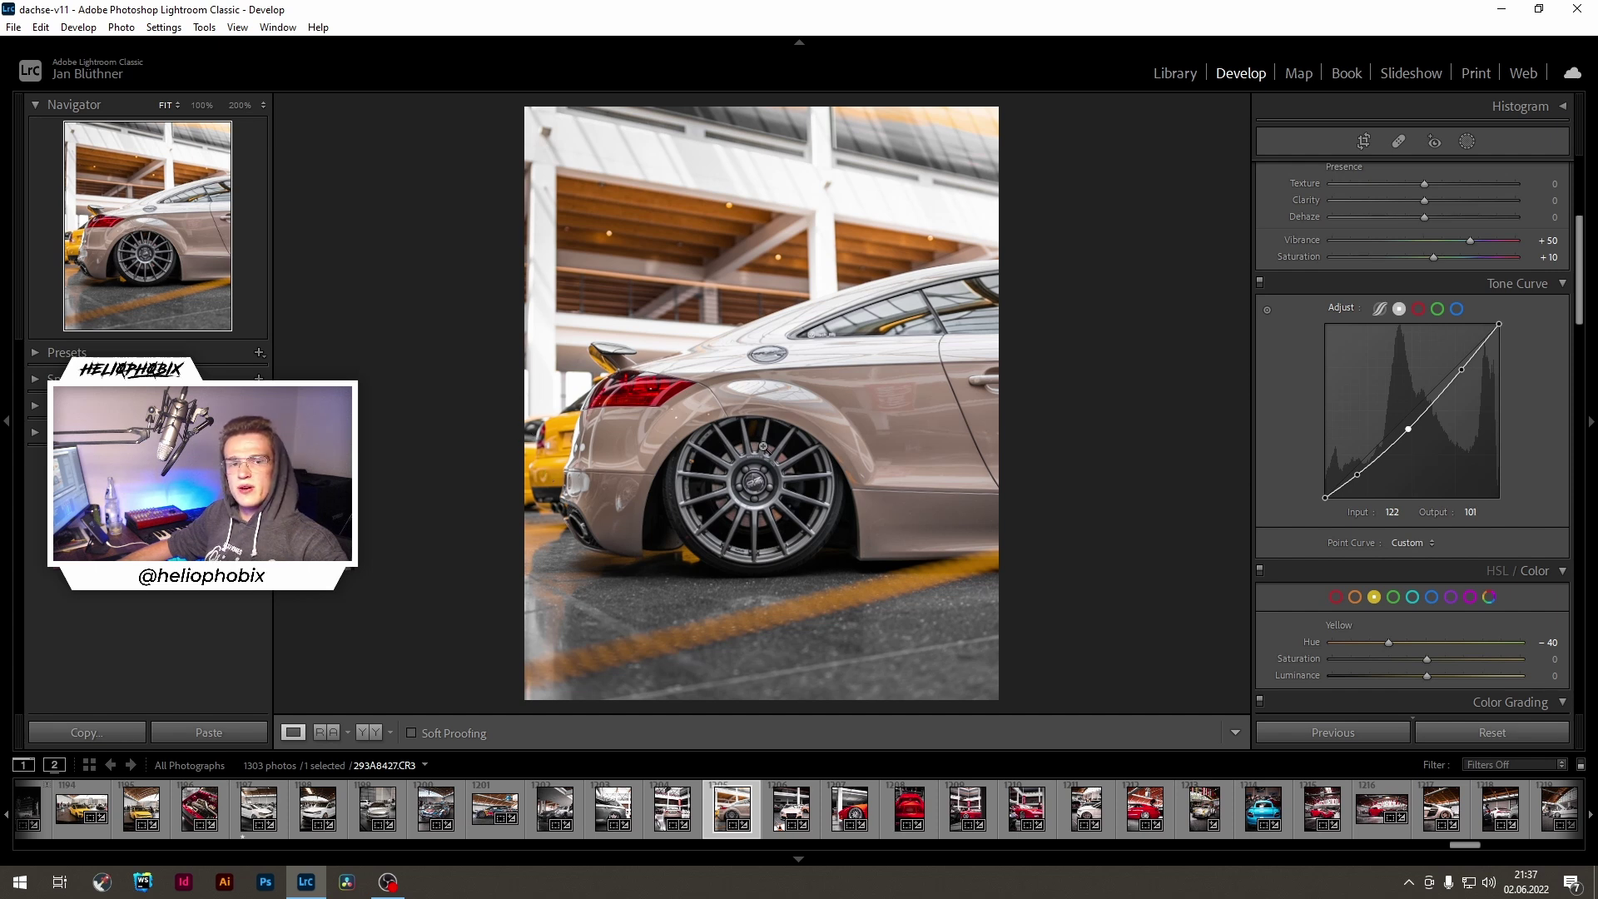
left_click_drag(1425, 657, 1401, 661)
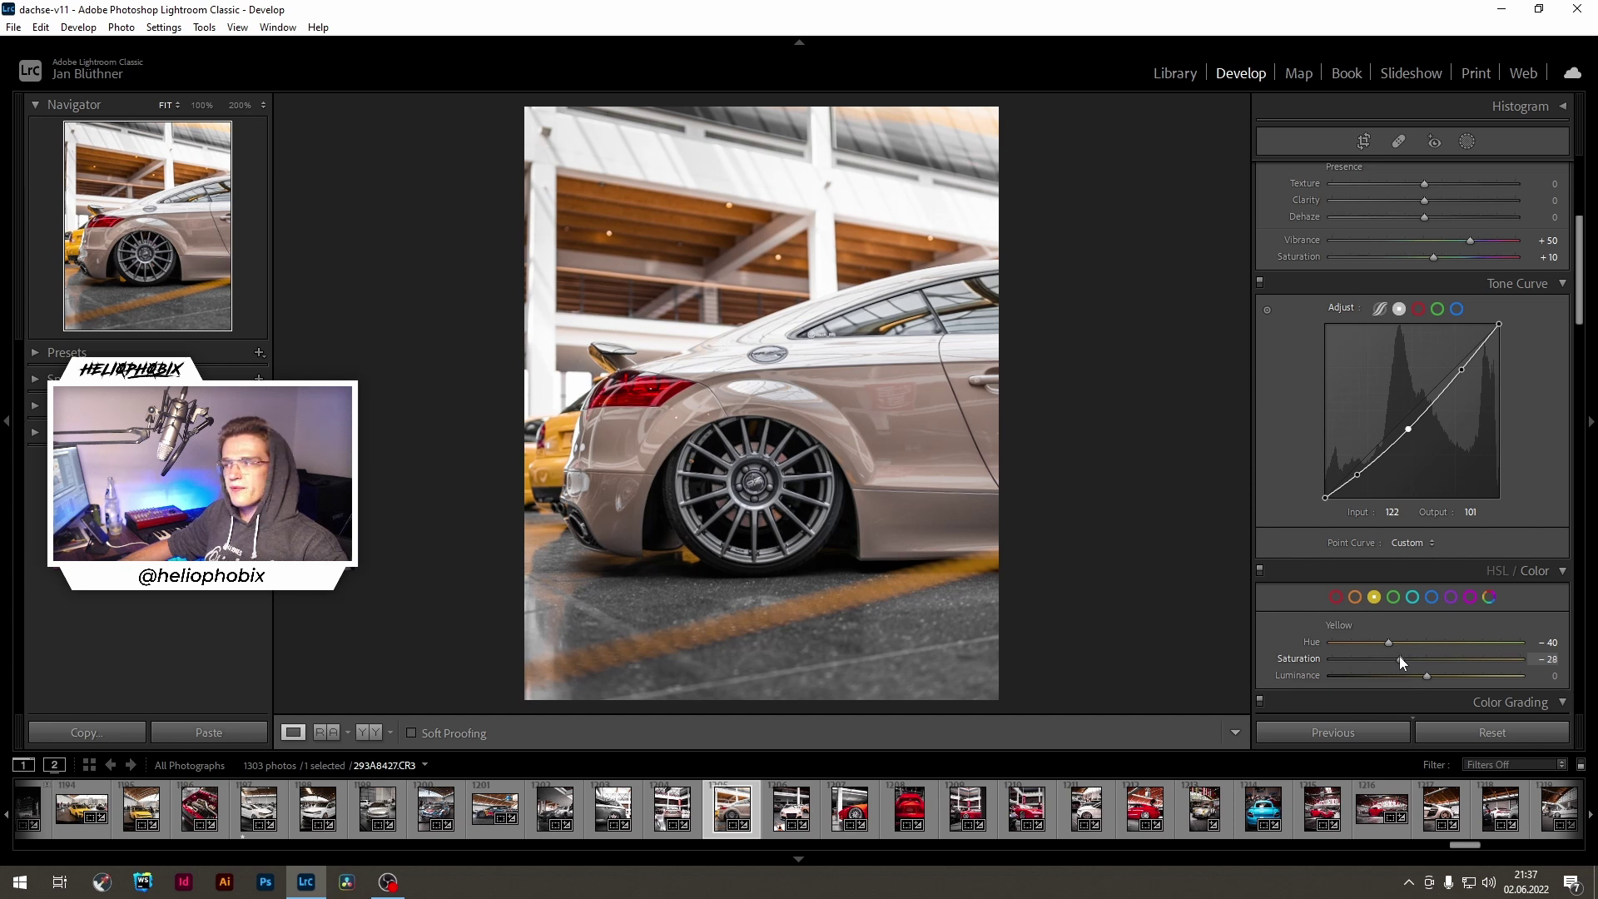
Step: Set the Saturation of the yellows to -25
left_click(1545, 661)
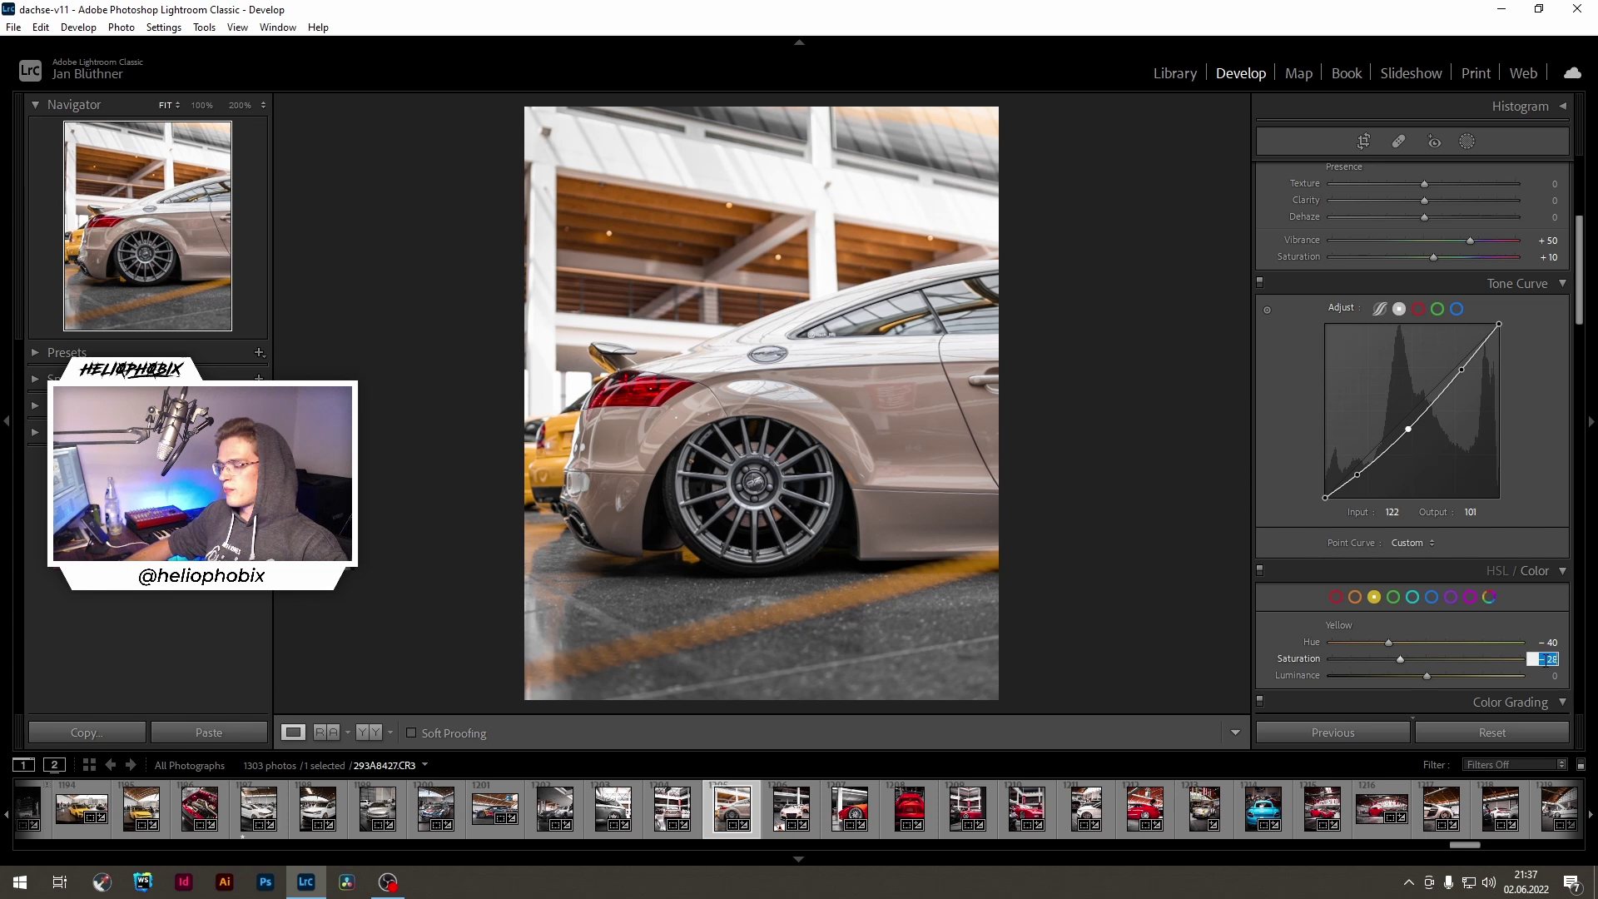
type("-25")
key("Return")
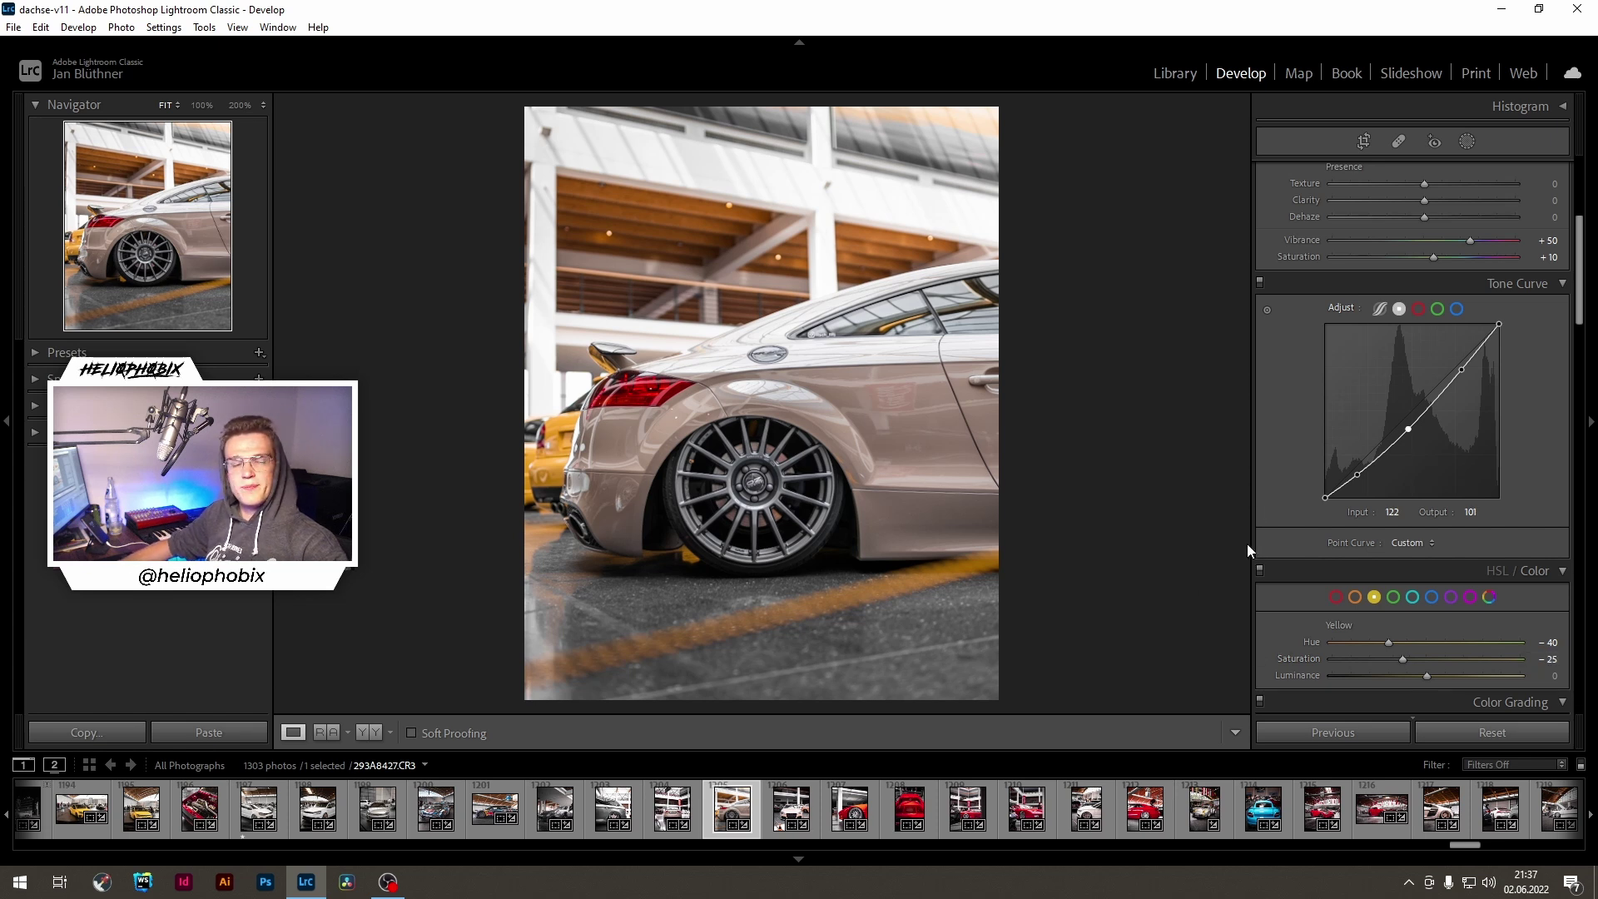
Step: Set the photo's global Shadows to +70 and Contrast to +30, and compare the before and after versions side by side
scroll(1291, 431, "up", 5)
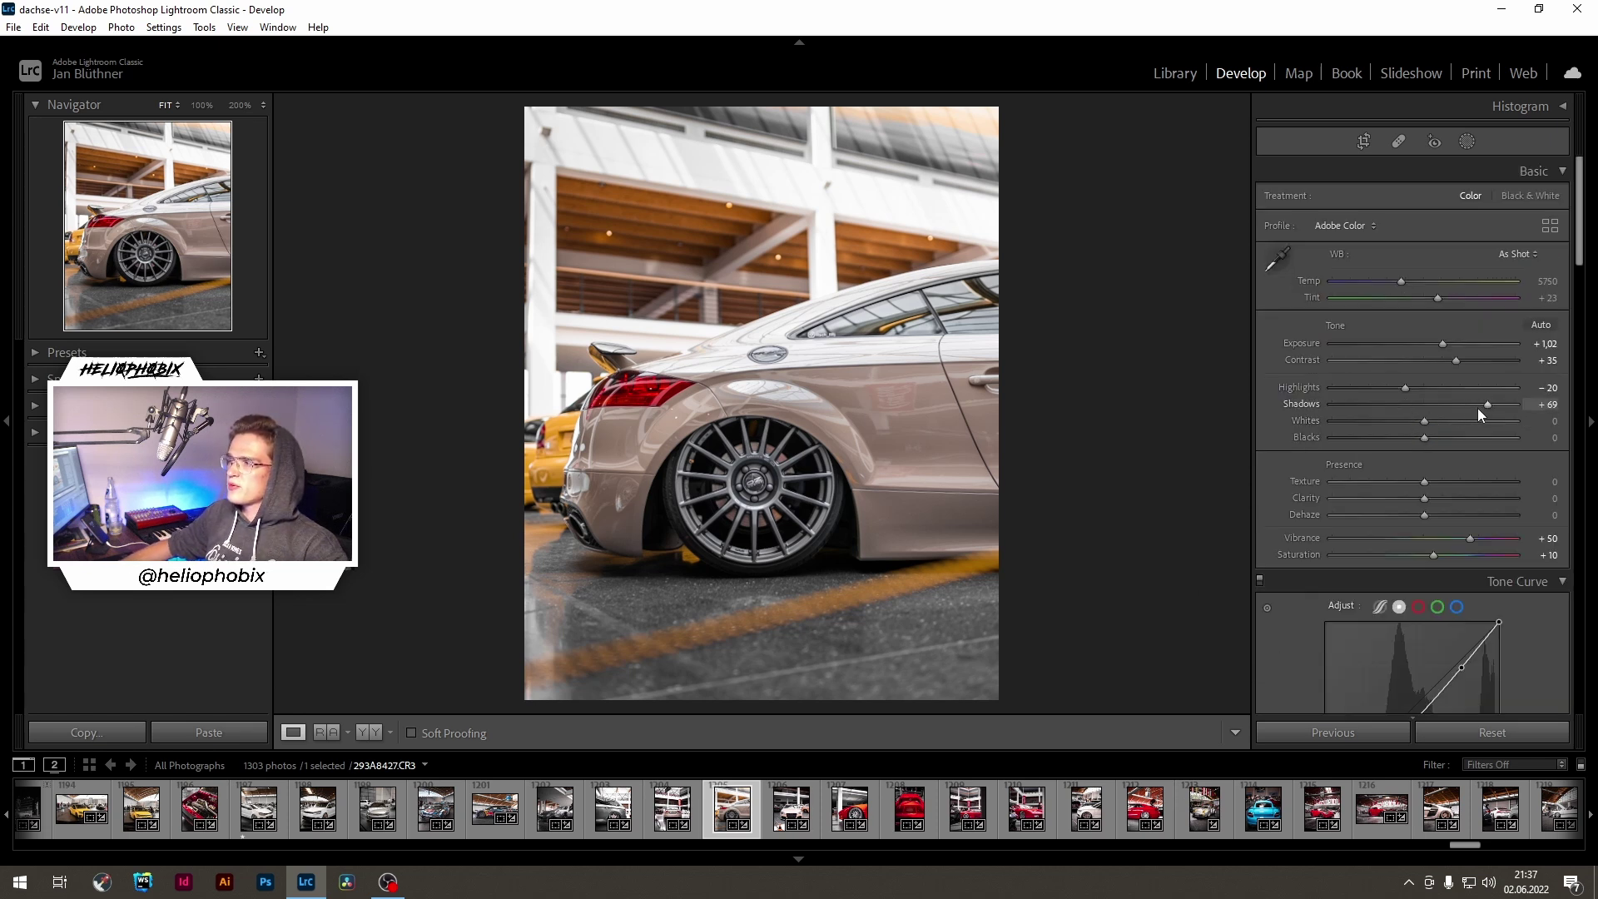
mouse_move(1488, 407)
left_mouse_down()
mouse_move(1508, 407)
mouse_move(1487, 404)
left_mouse_up()
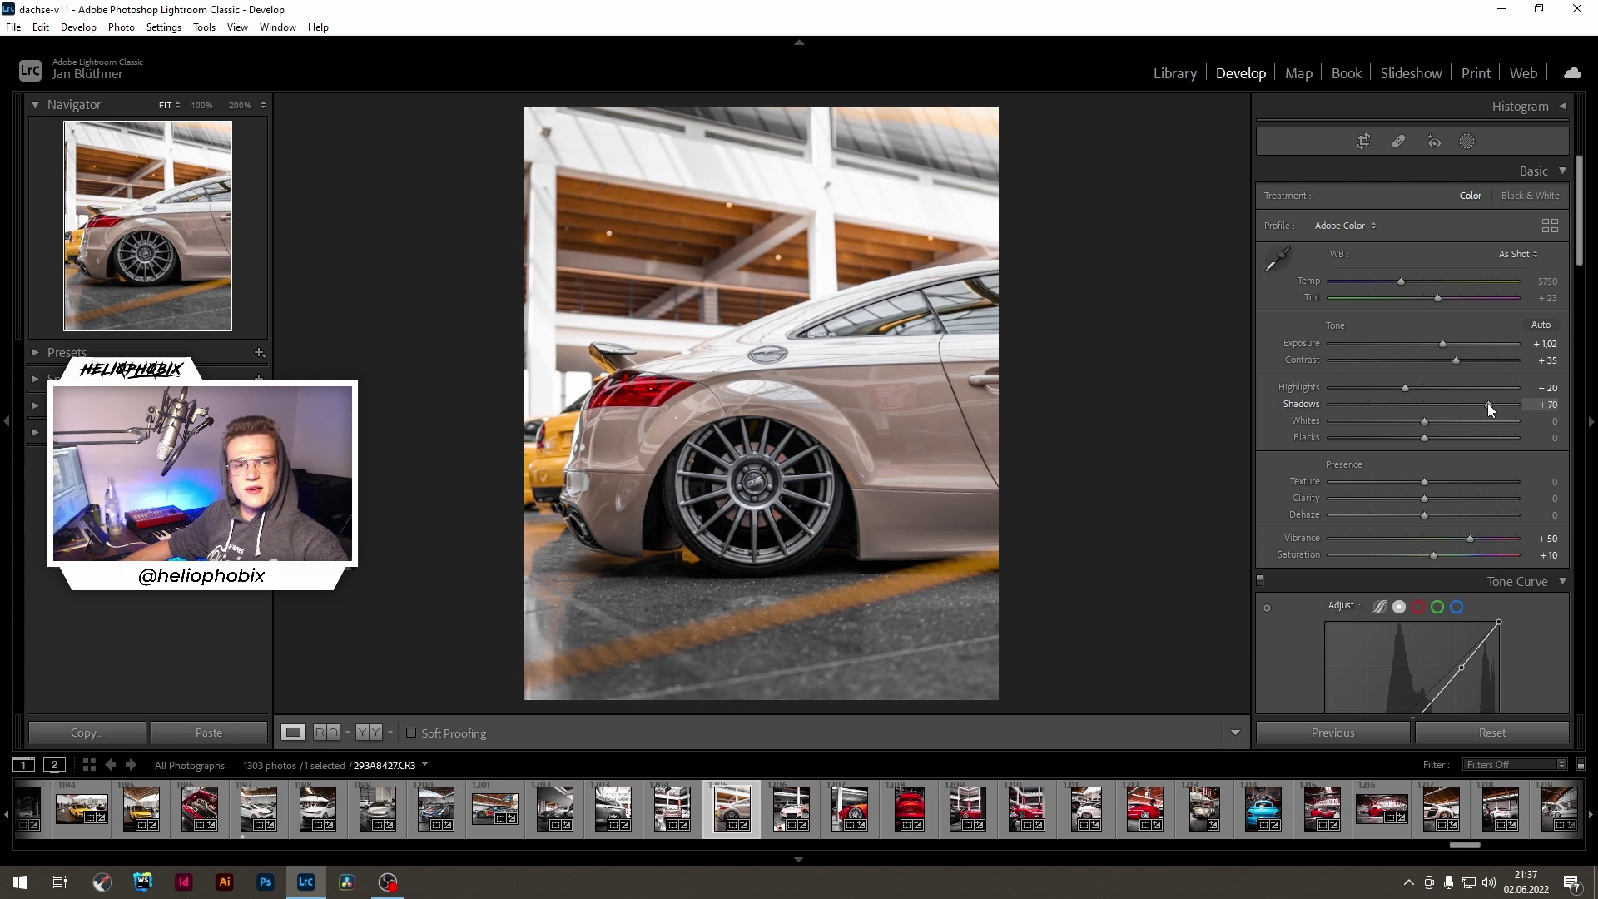
left_click(1538, 361)
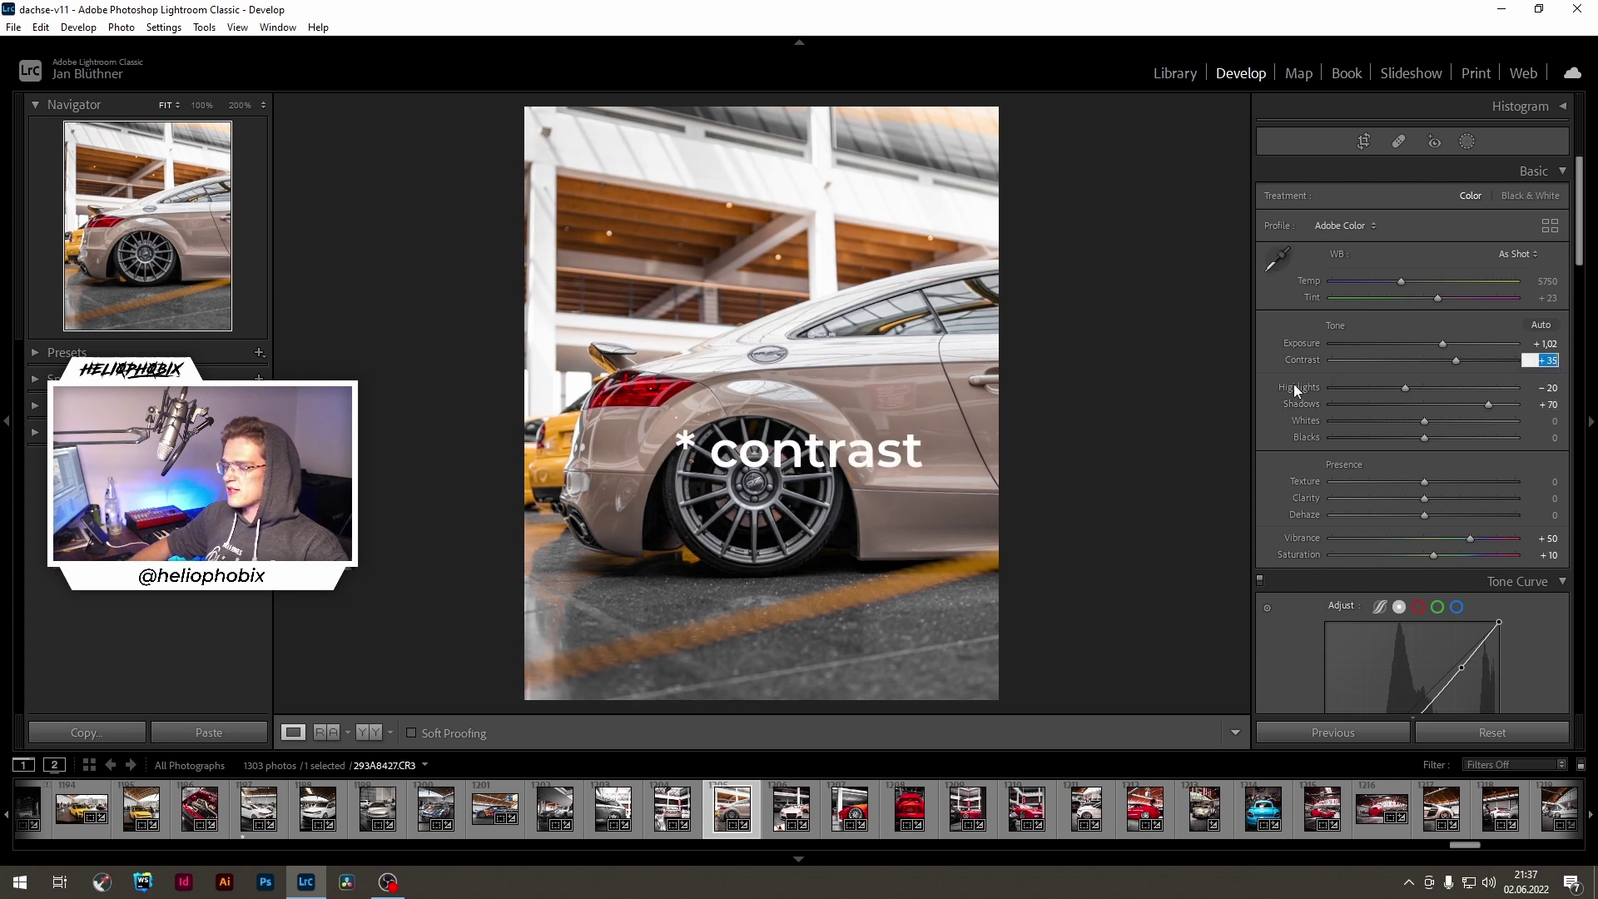
type("30")
key("Return")
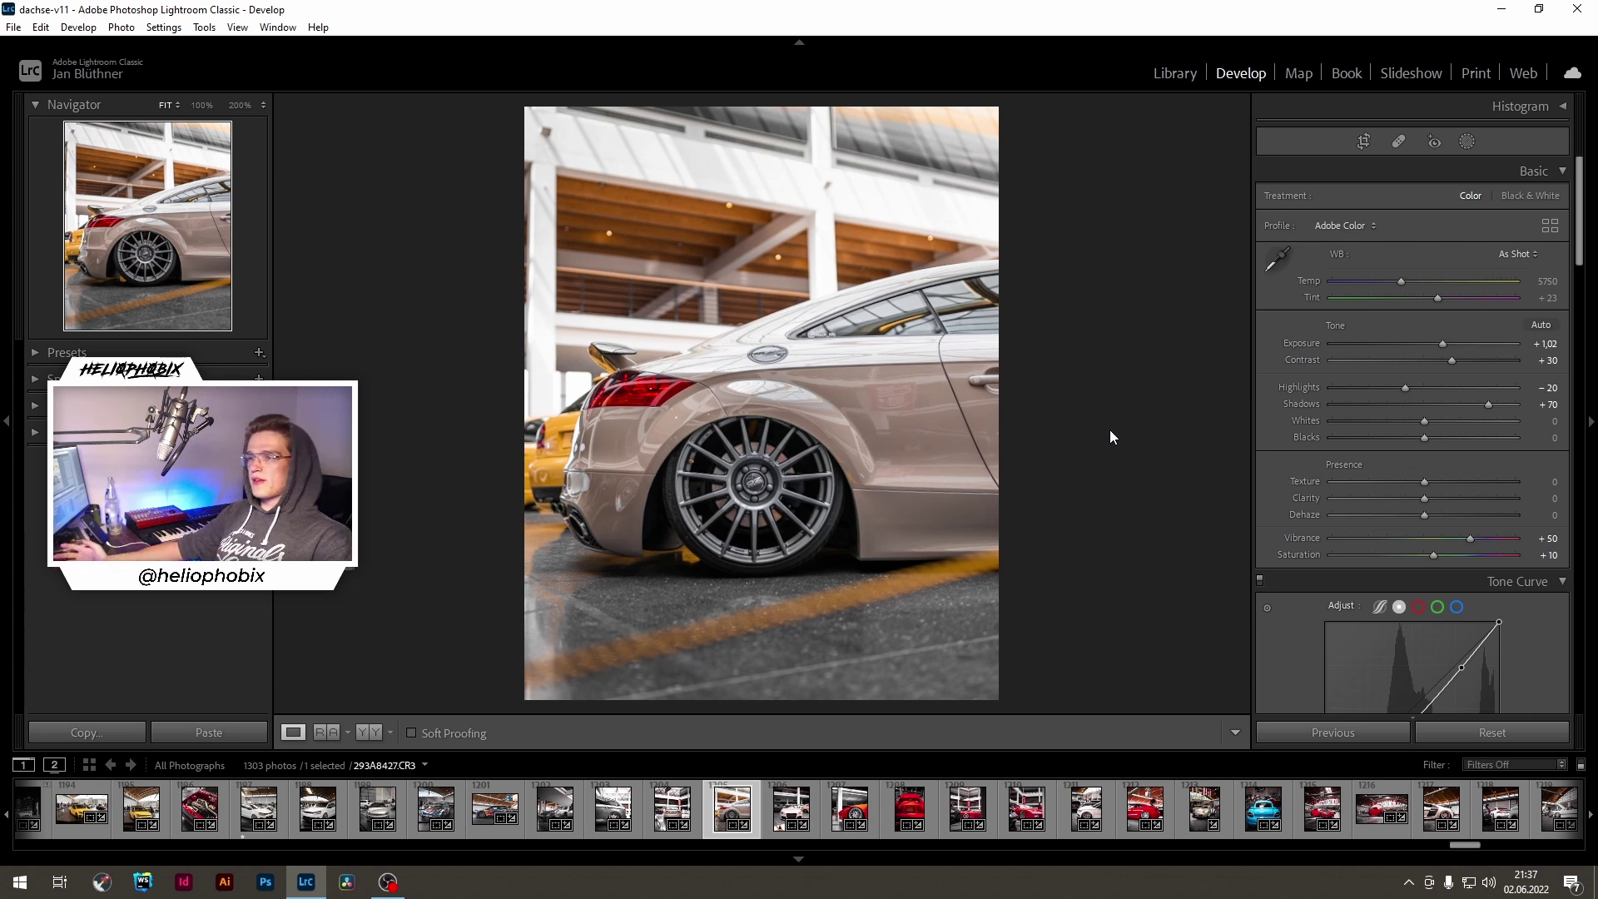
key("y")
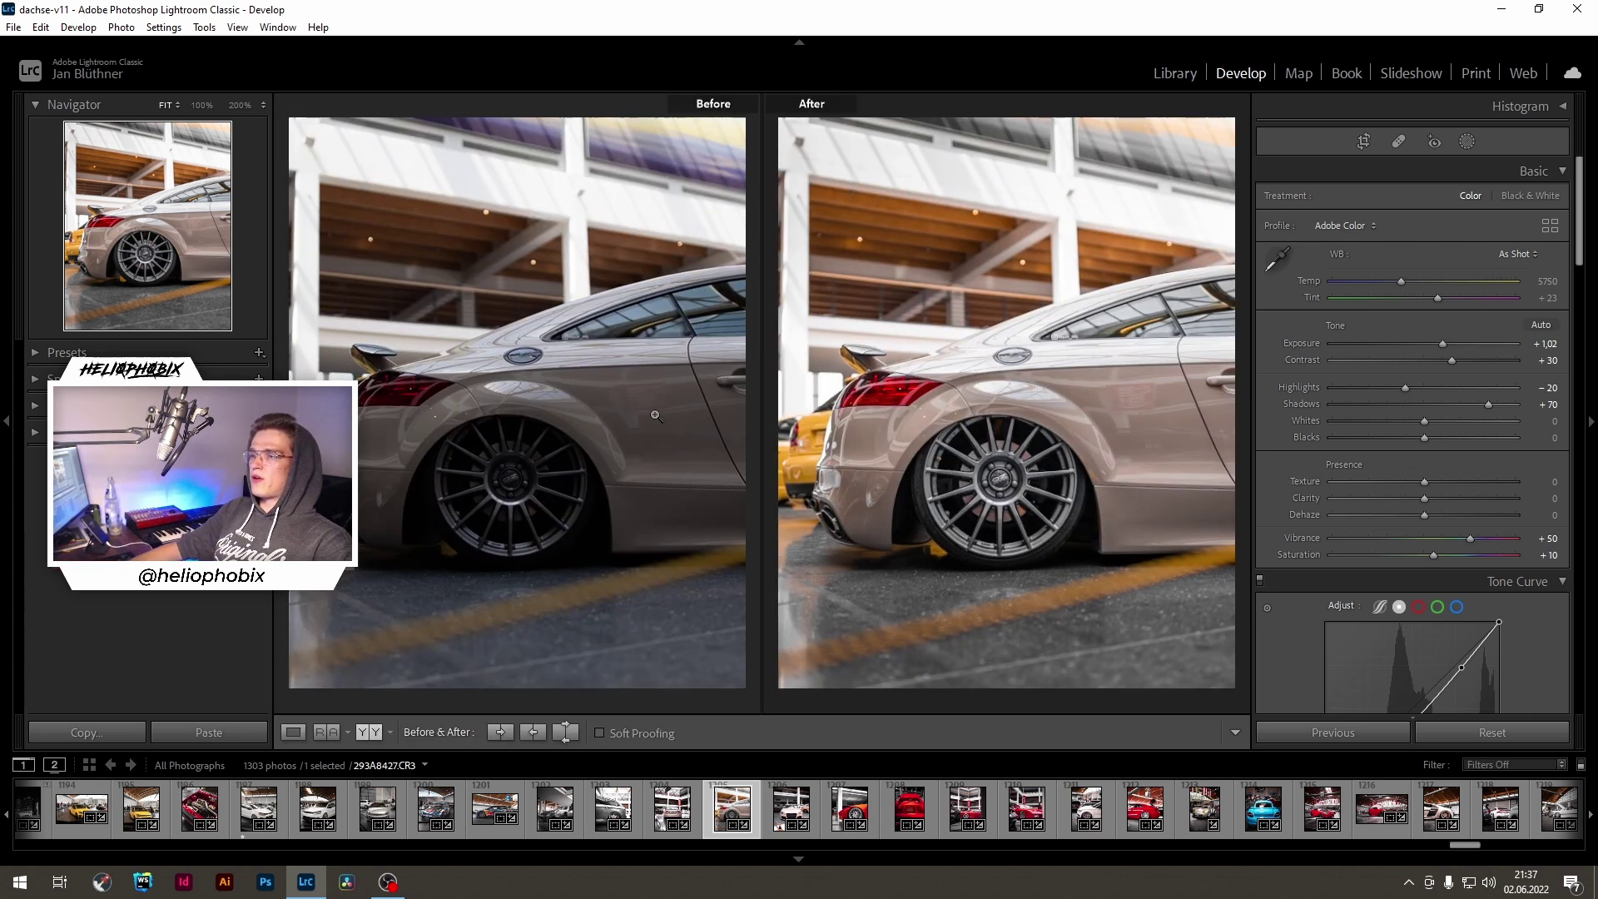